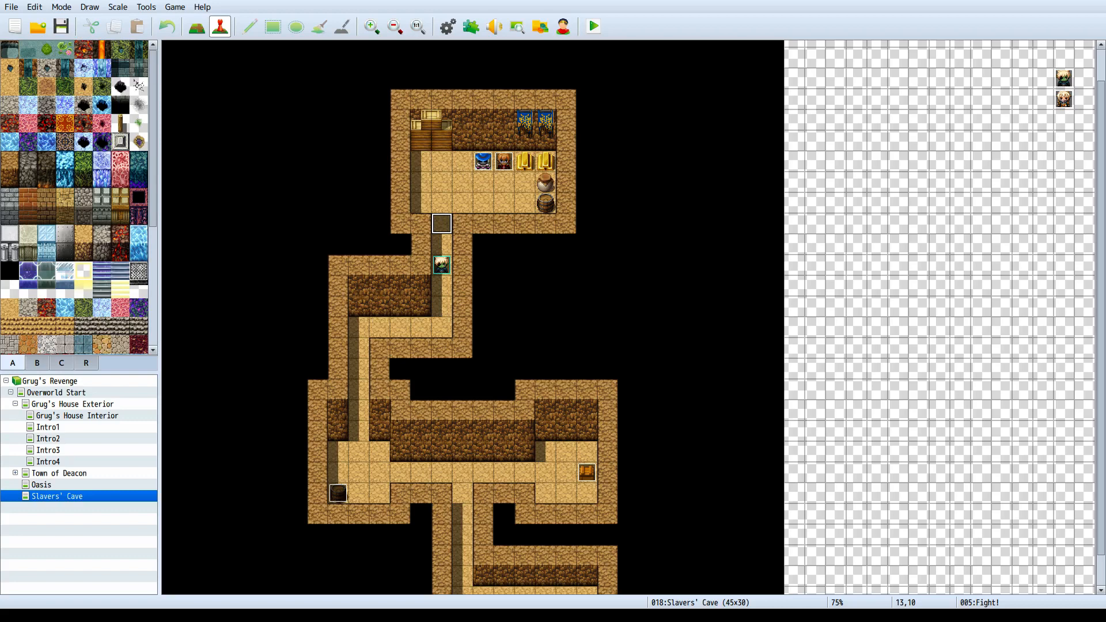
left_click(448, 220)
left_click(712, 223)
left_click(636, 122)
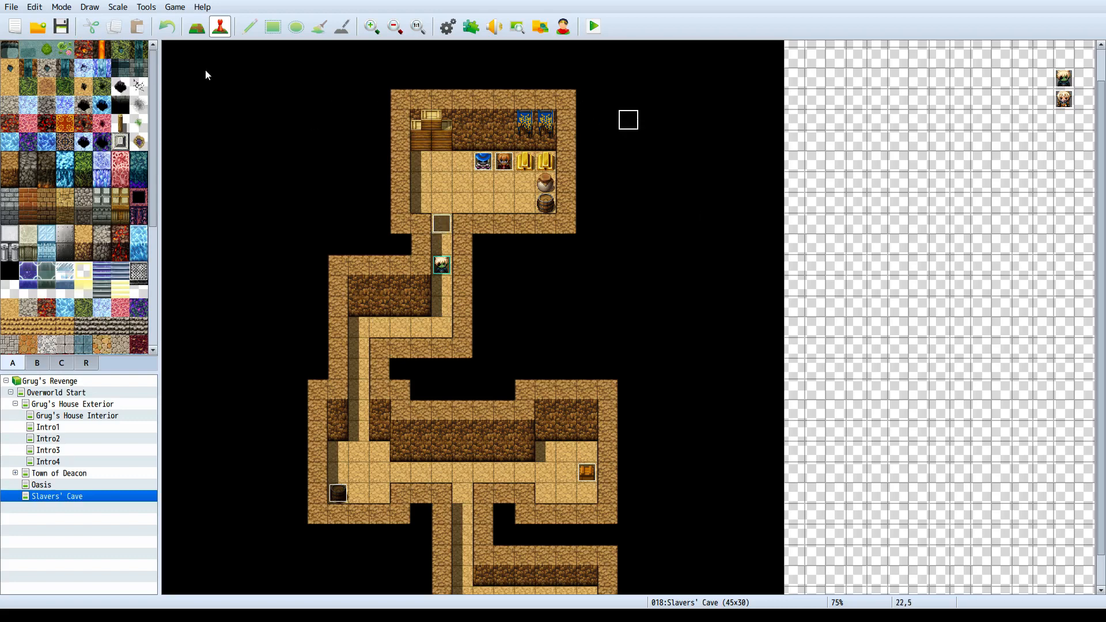
Launch a playtest of Grug's Revenge in full screen and start a new game
left_click(593, 26)
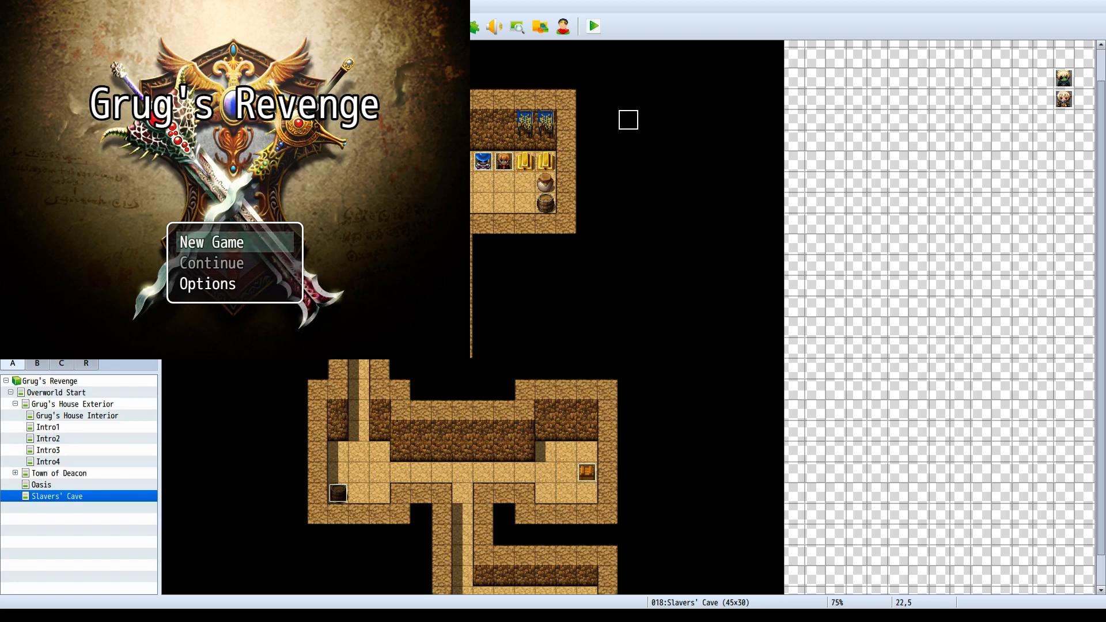
key("F4")
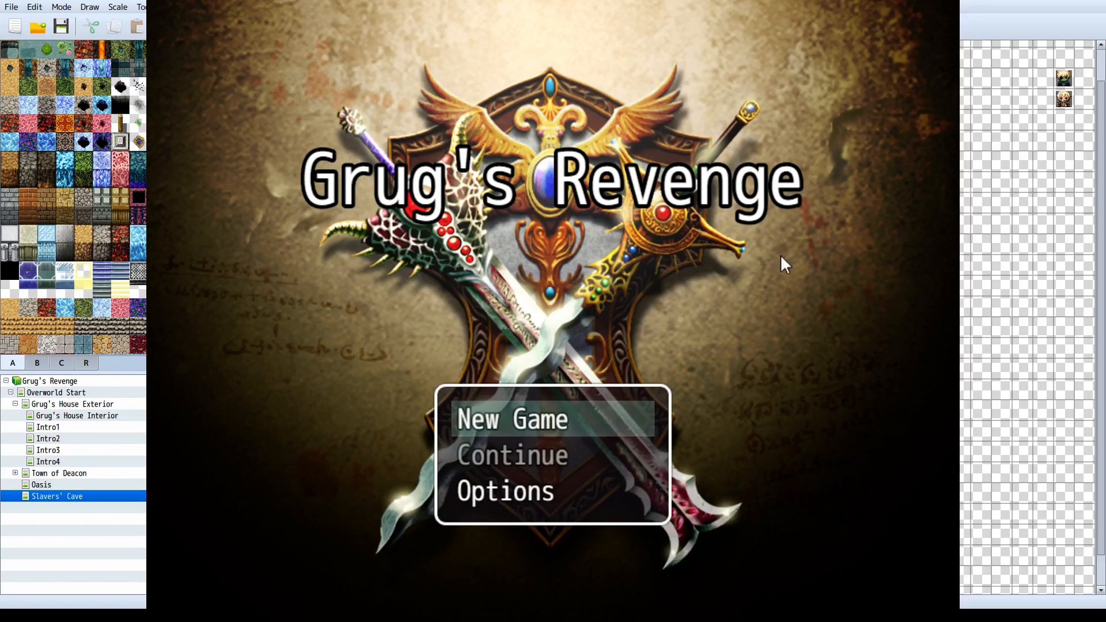
key("Return")
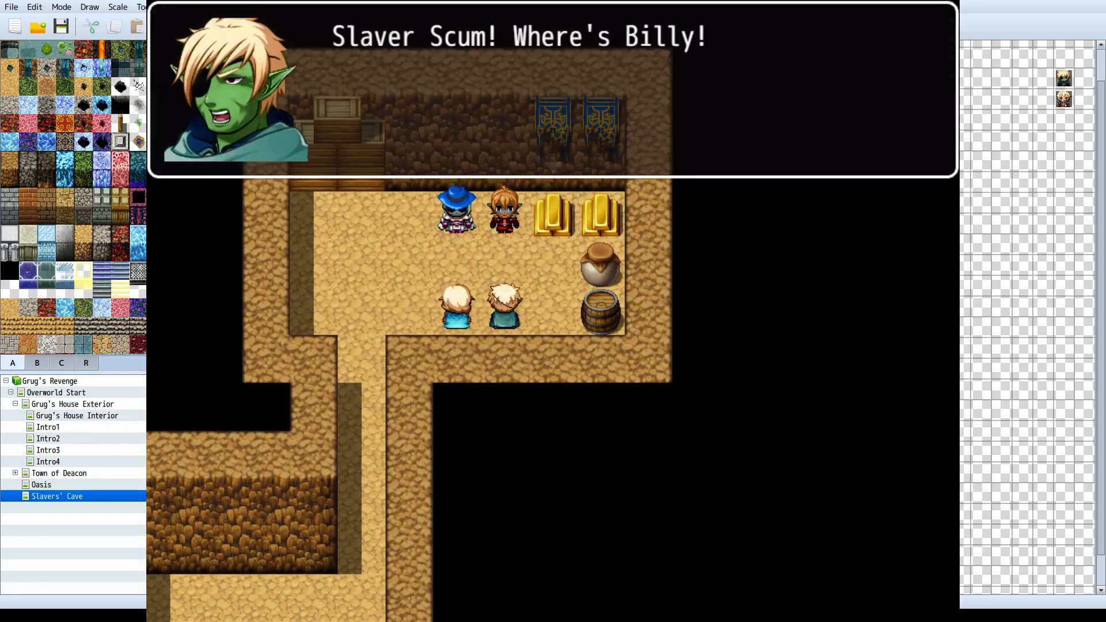
Read through the confrontation dialogue with the slavers in the cave room until the boss battle starts
key("Return")
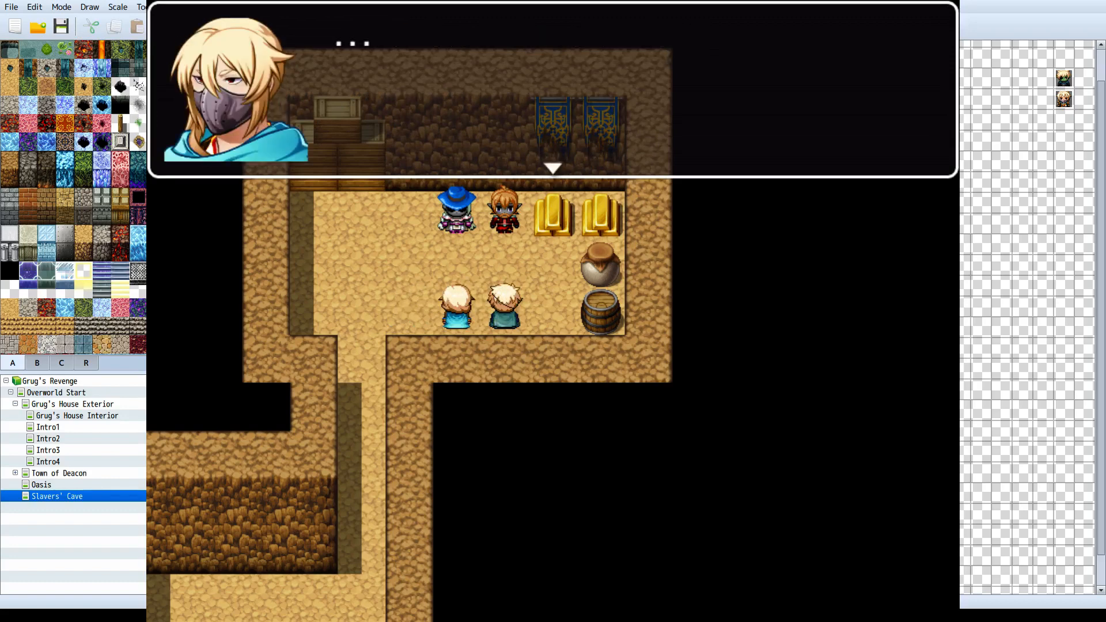
key("Return")
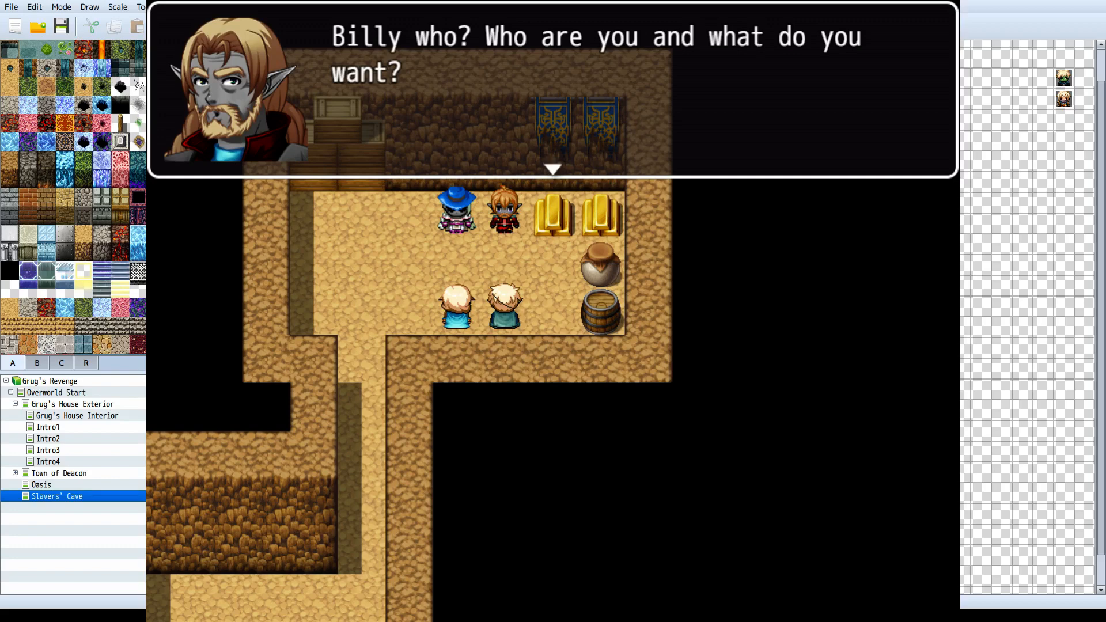
key("Return")
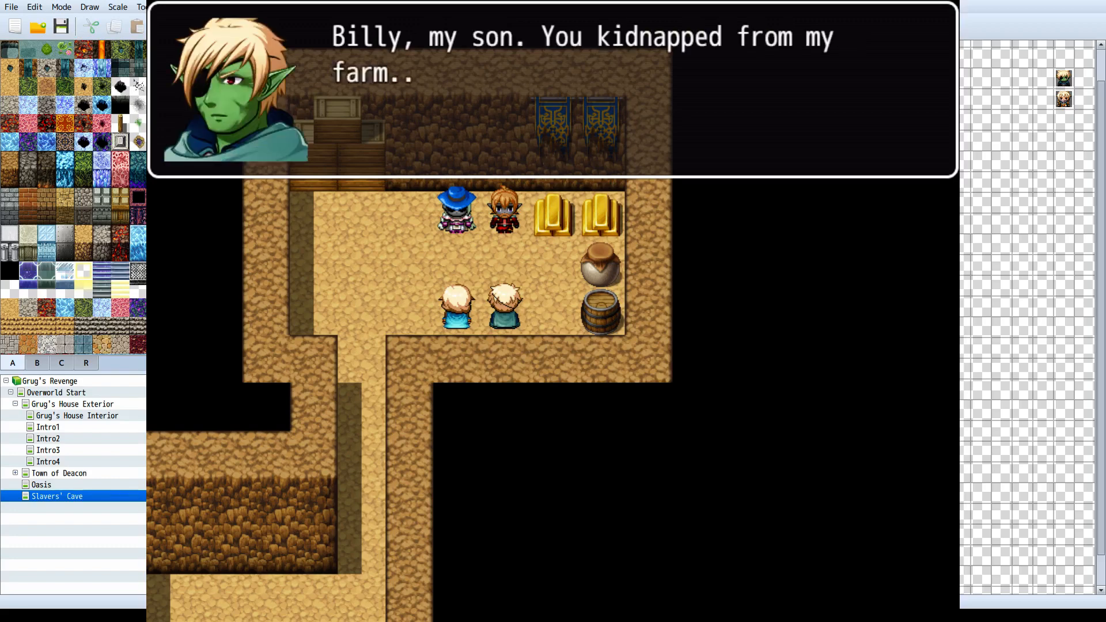
key("Return")
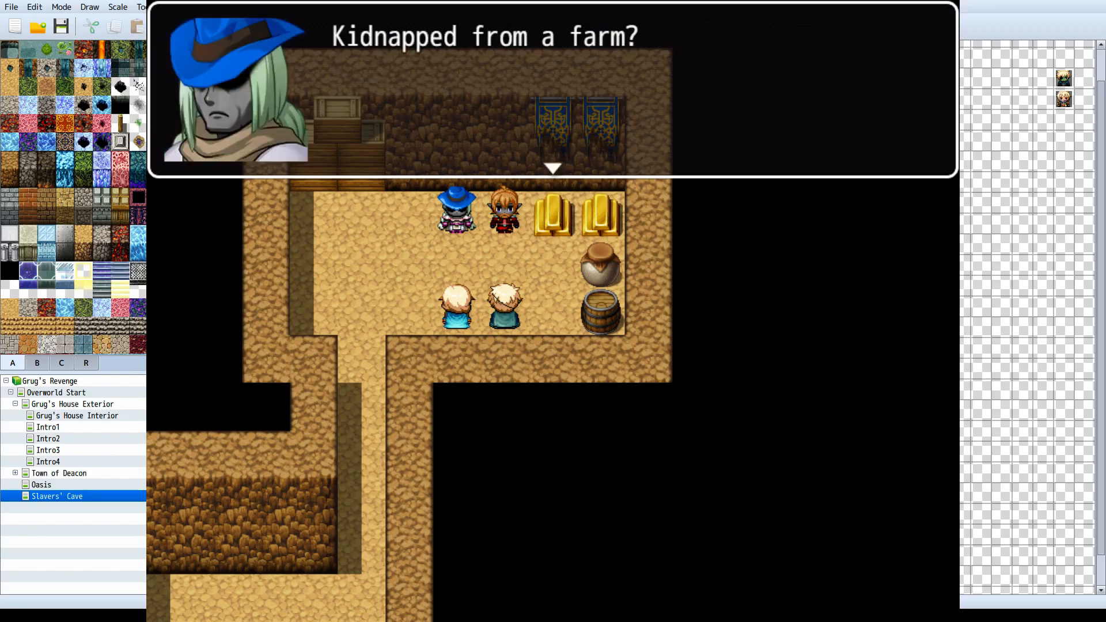
key("Return")
key("Return")
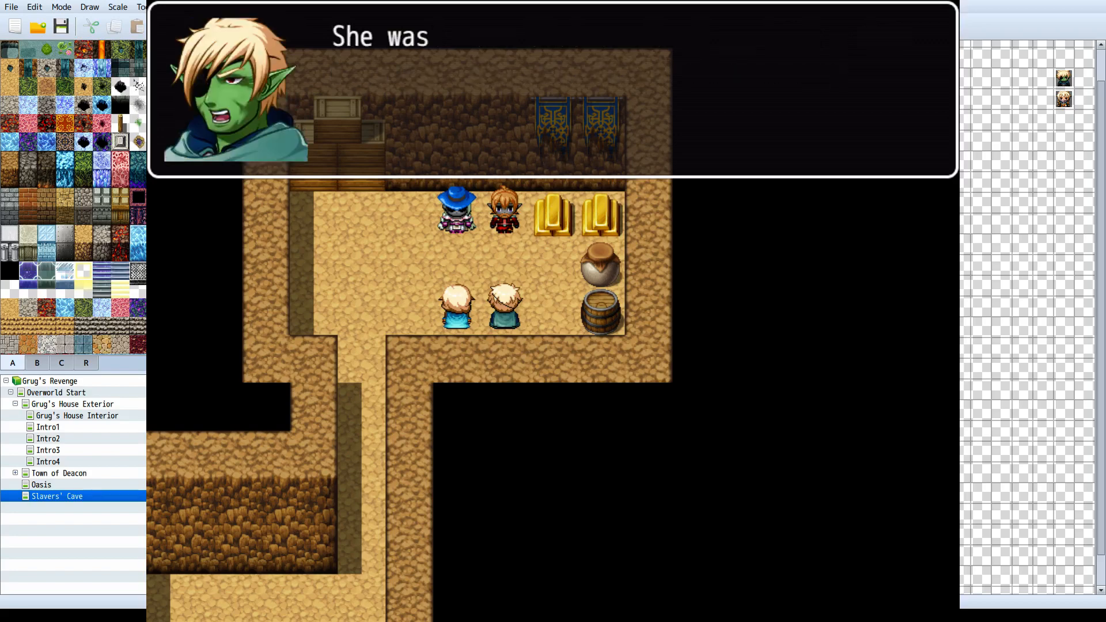
key("Return")
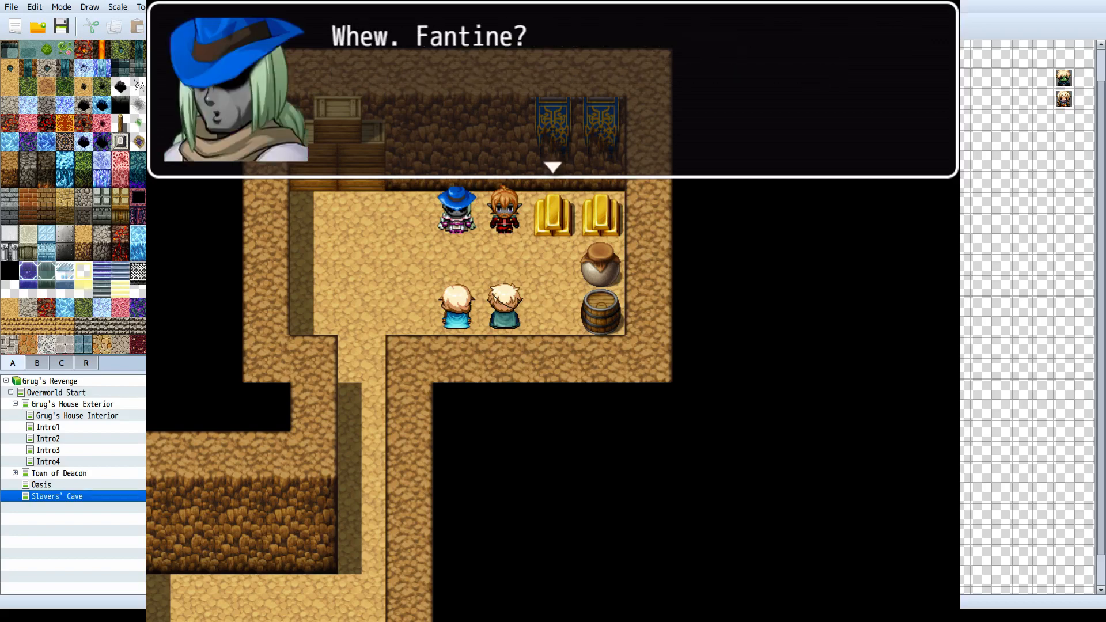
key("Return")
key("Return")
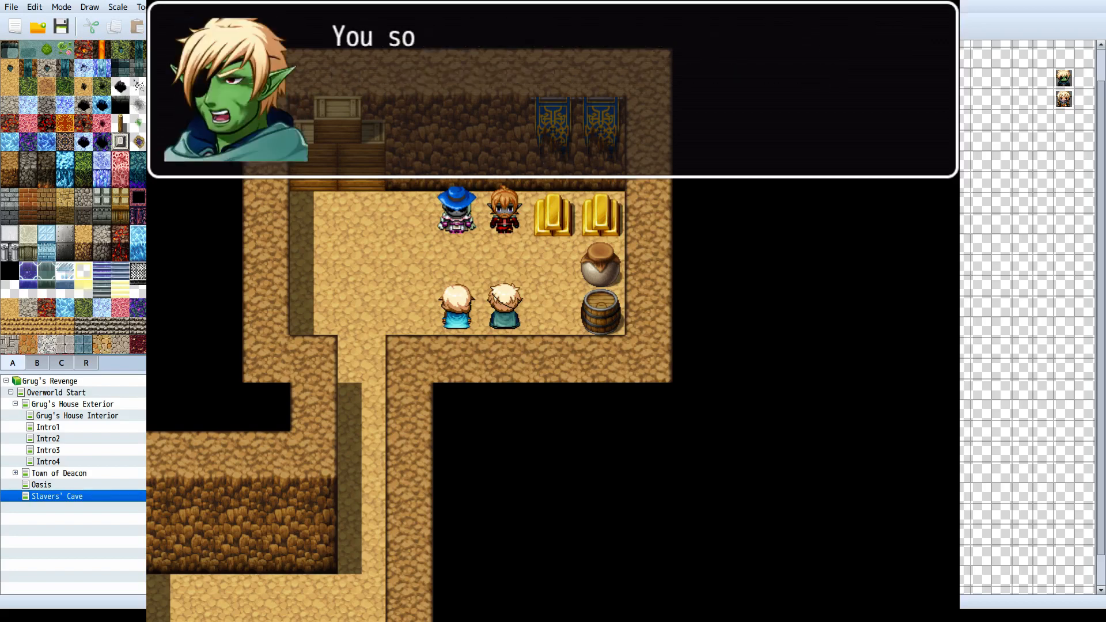
key("Return")
key("Return")
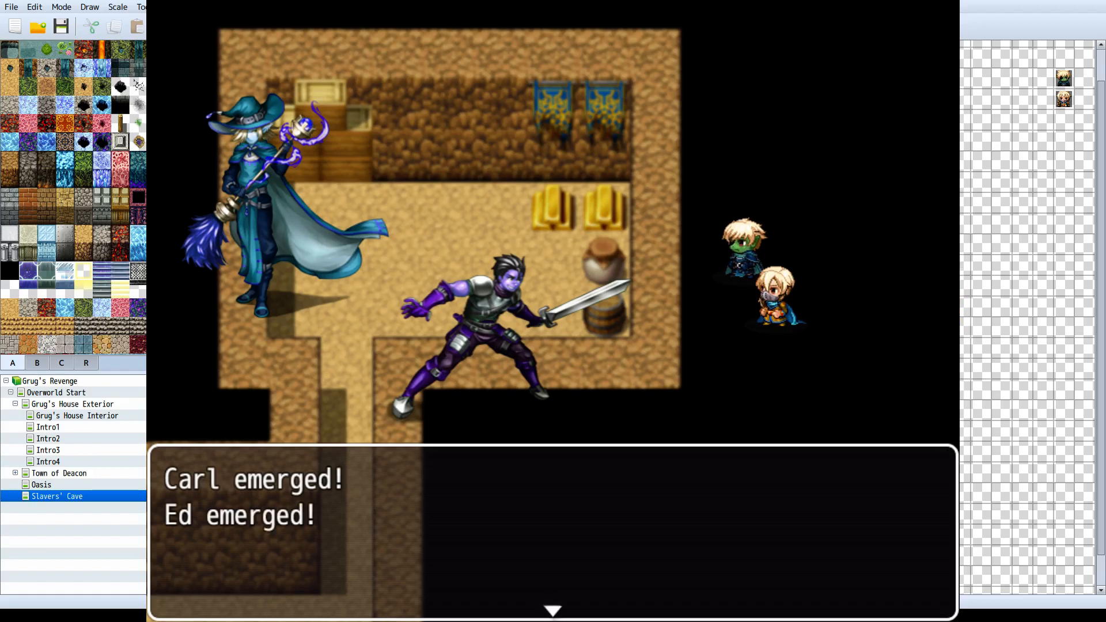
Begin the fight against Carl and Ed, having both Grugtar and Jax attack Carl in the first round
key("Return")
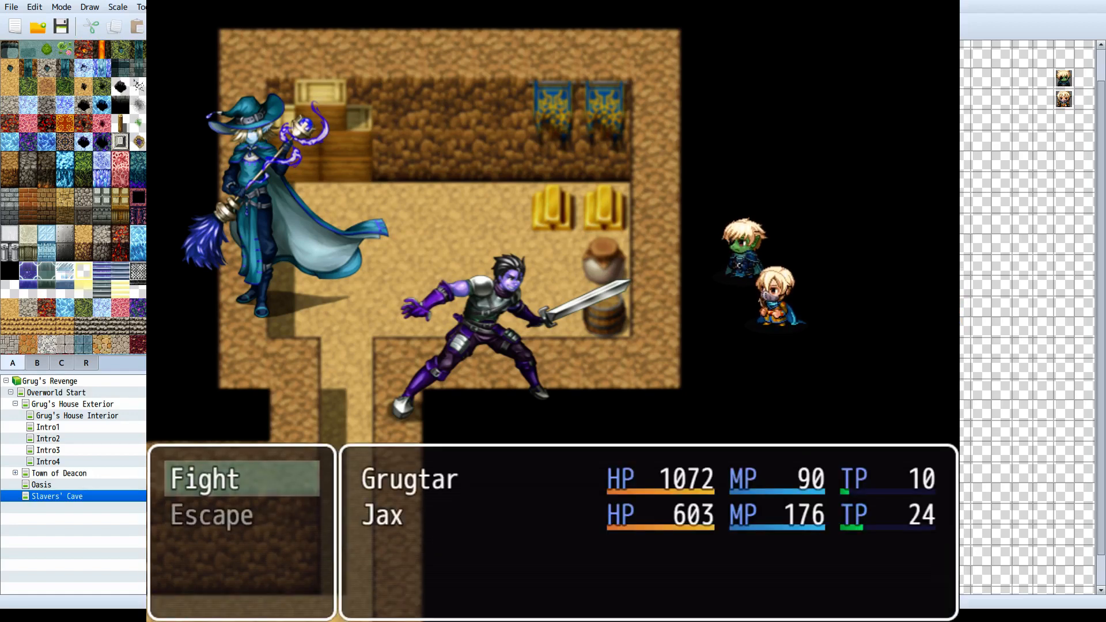
key("Return")
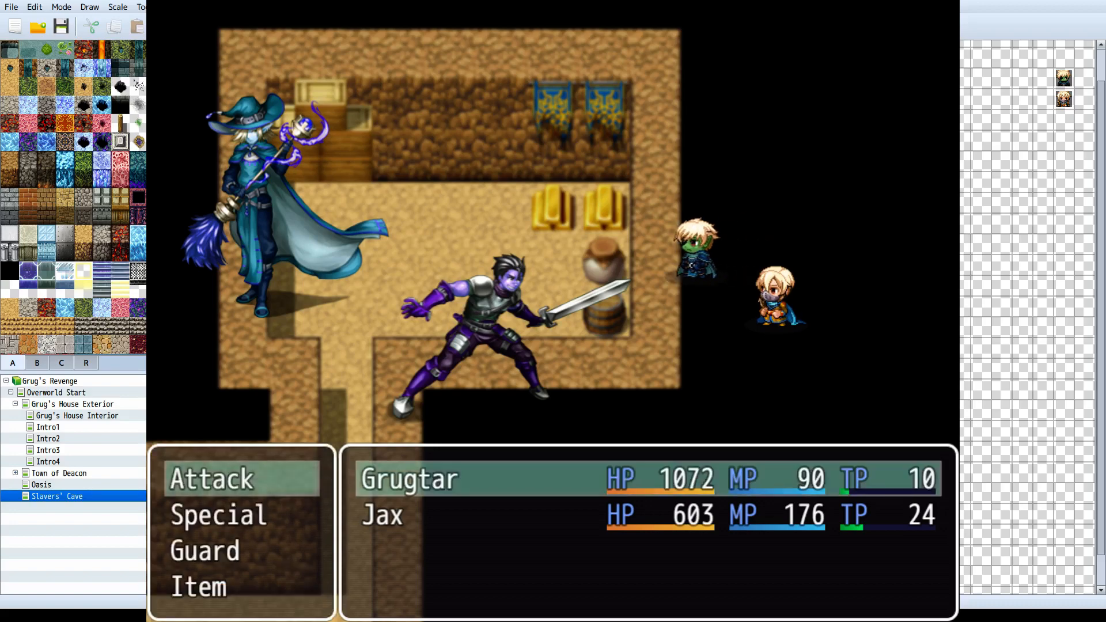
key("Return")
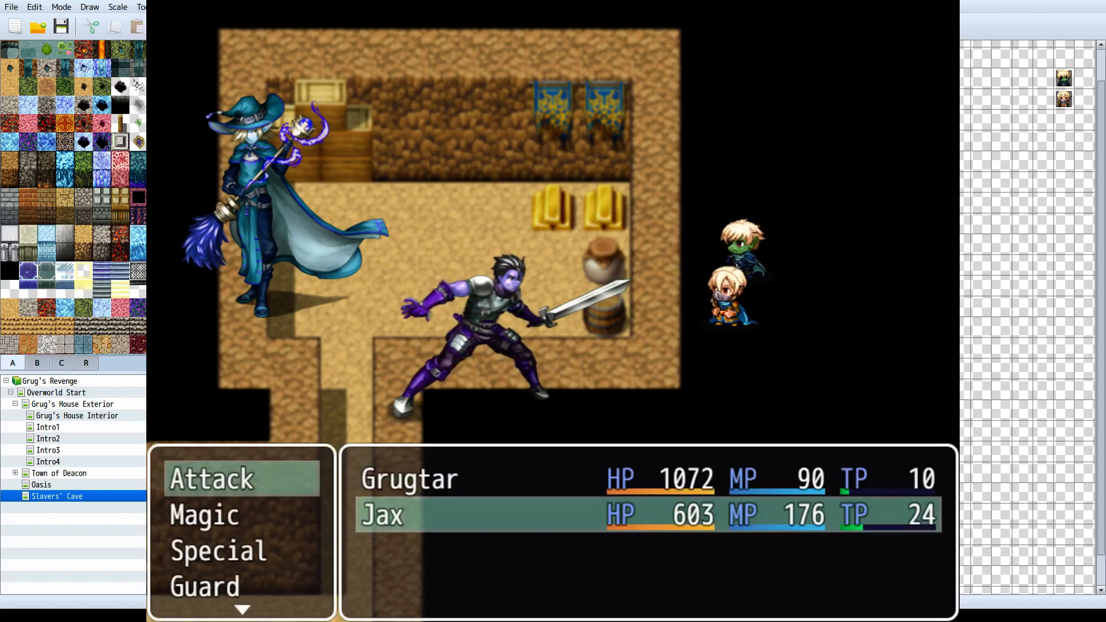
key("Return")
key("Return")
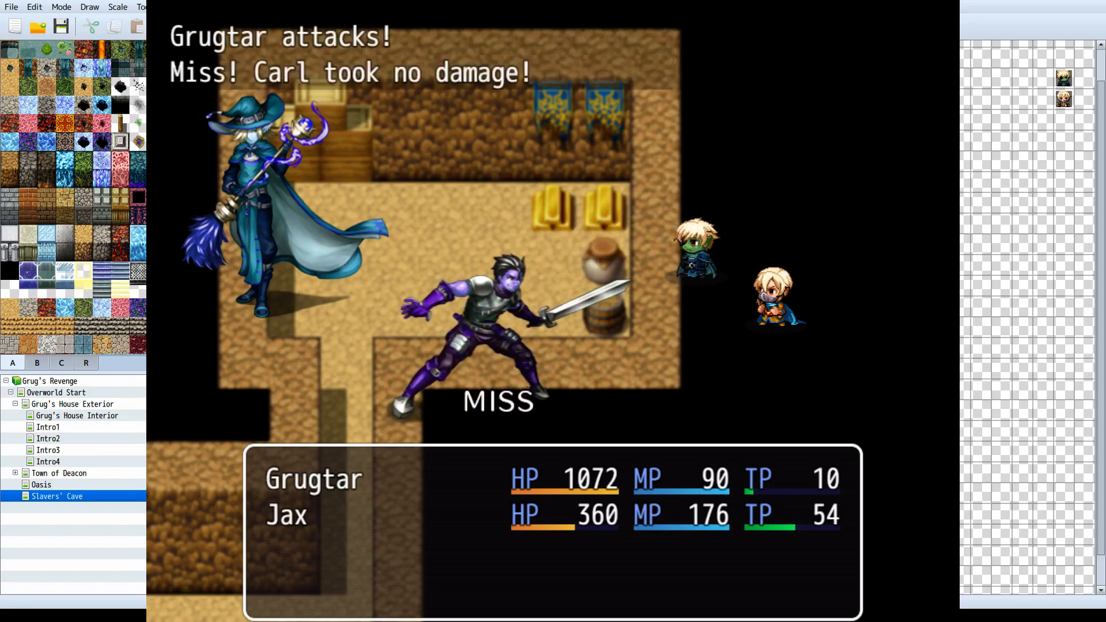
Keep attacking Carl with the party over further rounds, and end the playtest to return to the map editor
key("Return")
key("Return")
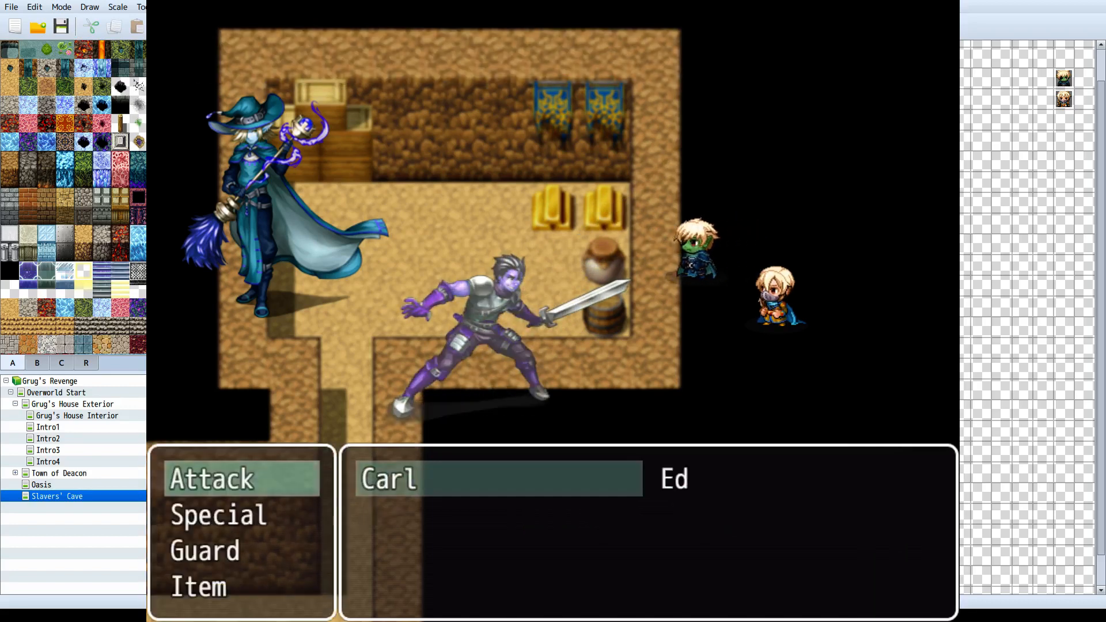
key("Return")
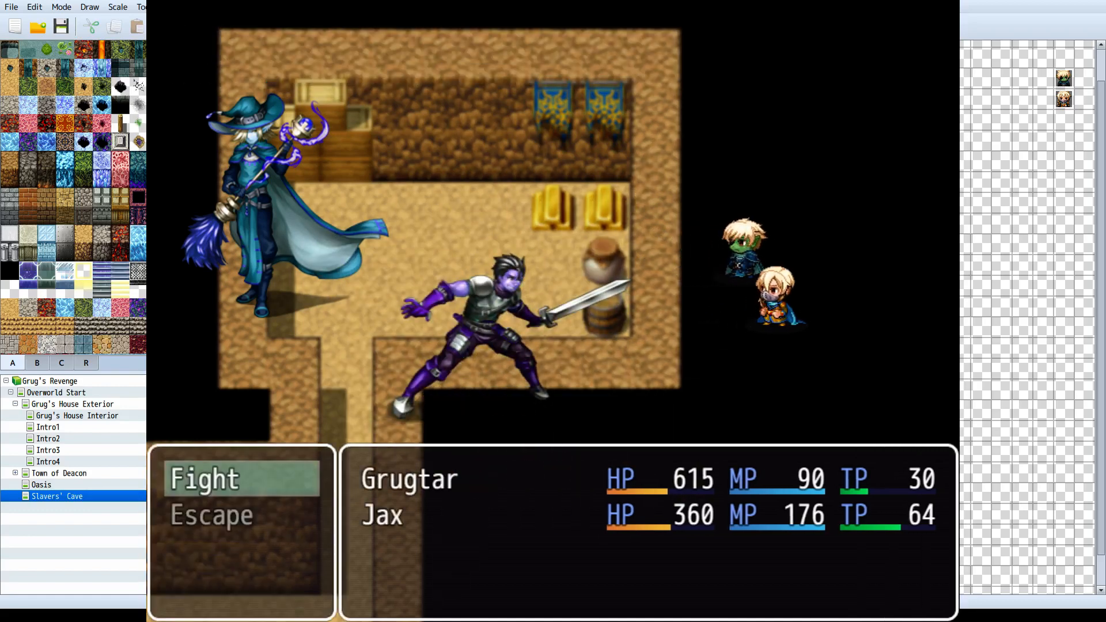
key("Return")
key("Return")
key("Return")
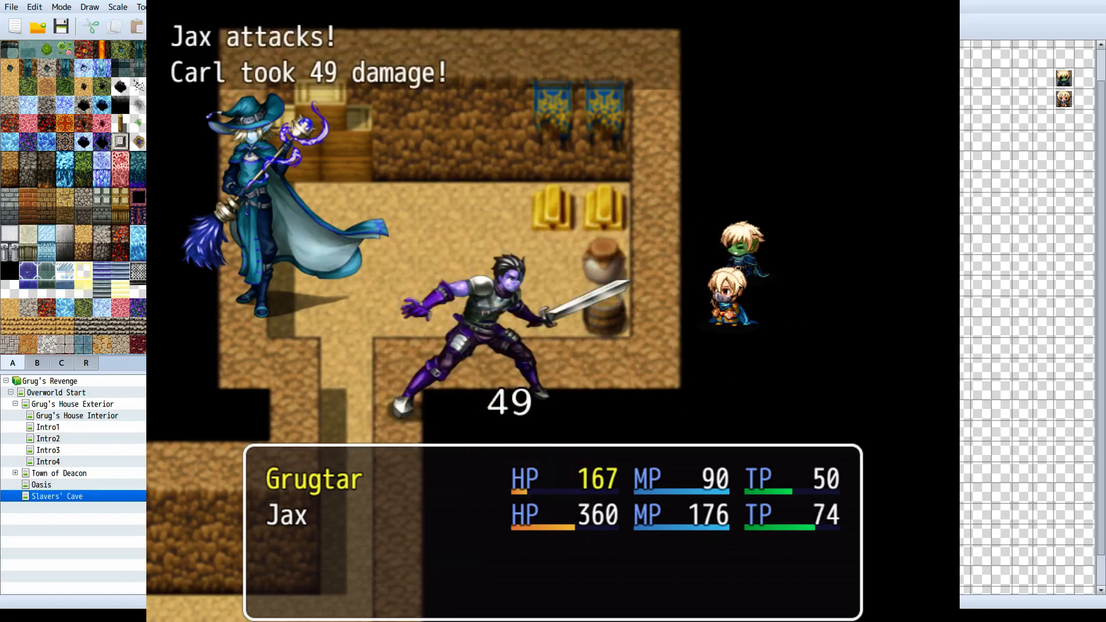
key("Return")
key("Return")
key("Return")
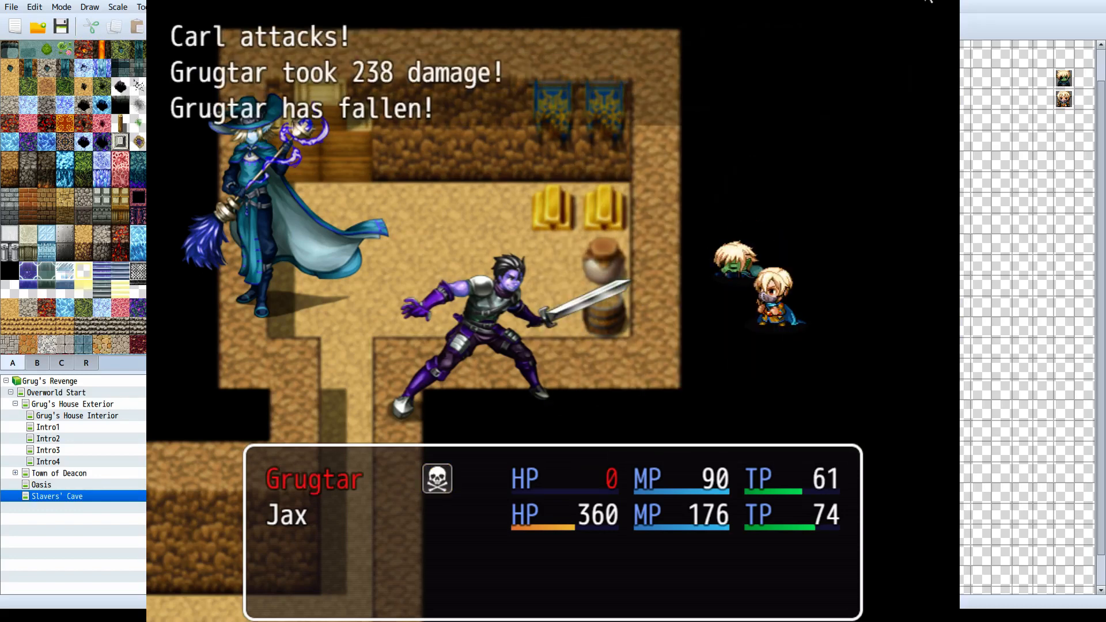
left_click(945, 0)
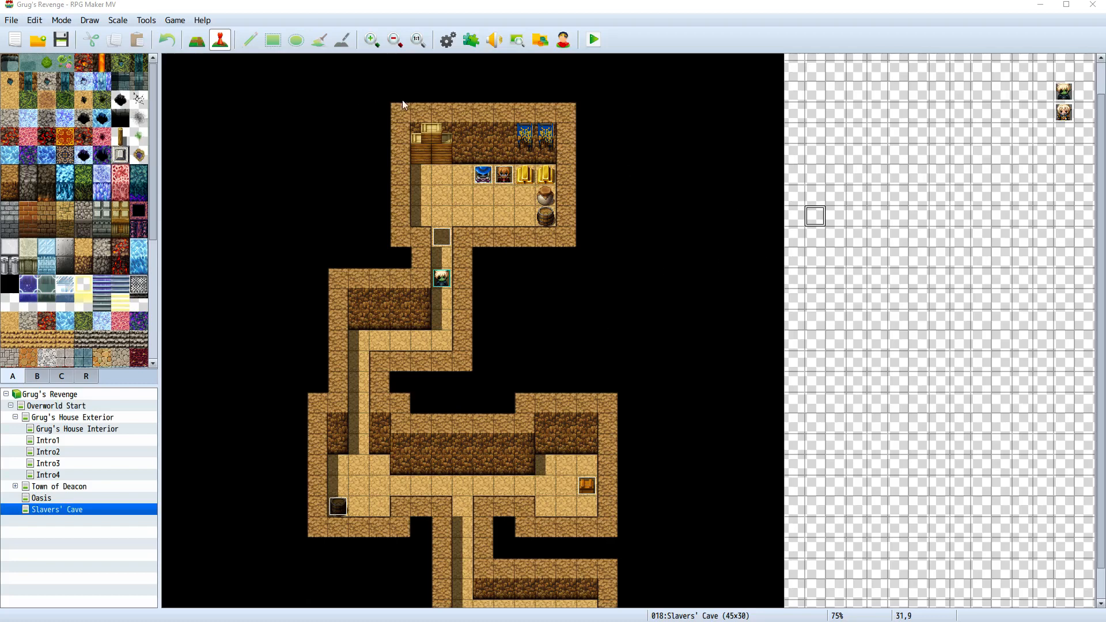
Open the CarlandEd troop's battle background settings in the database and choose Ruins4 as the floor image
left_click(145, 20)
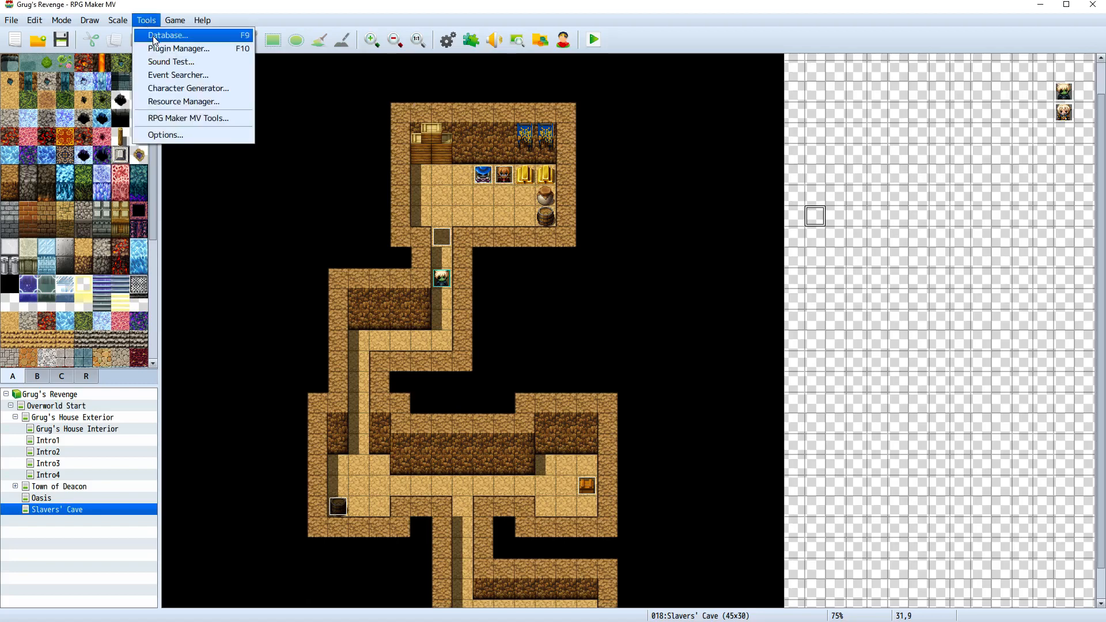
left_click(561, 181)
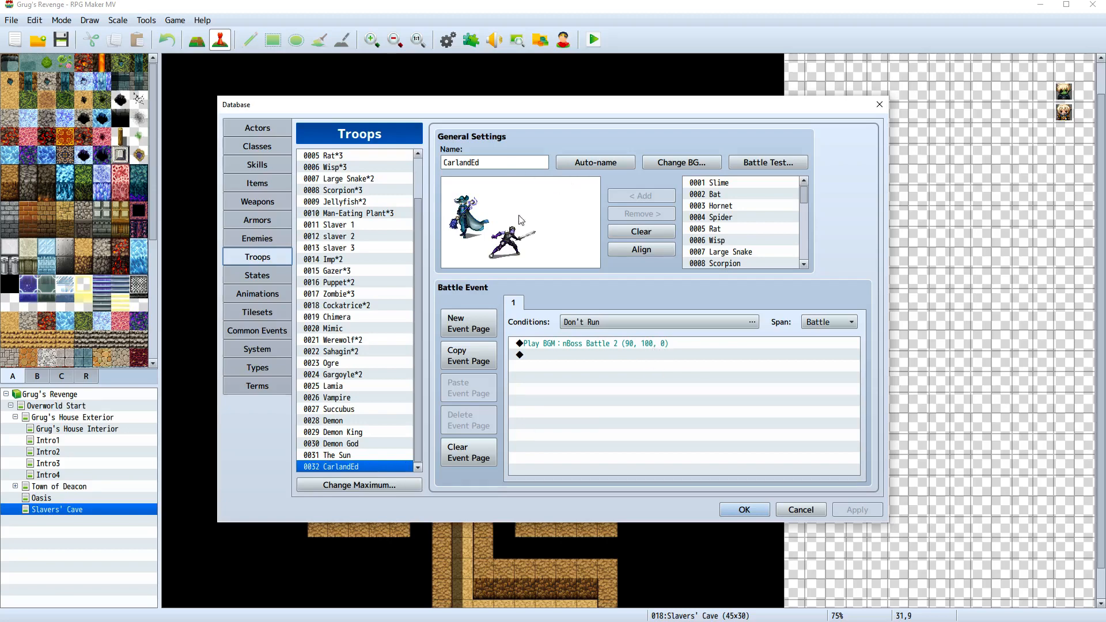
left_click(681, 162)
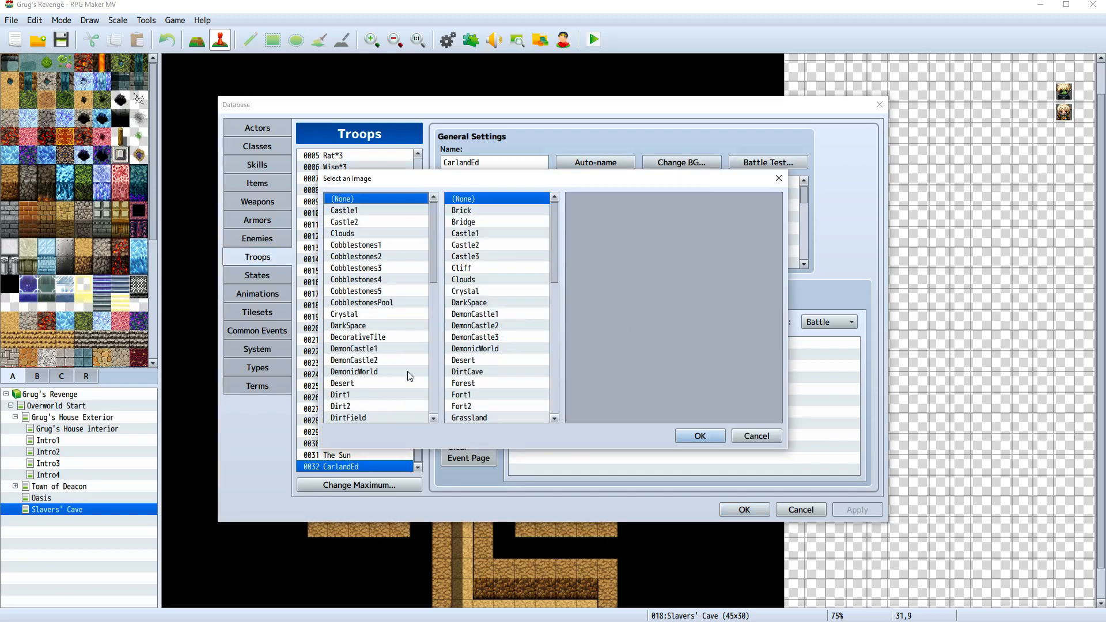
scroll(407, 371, "down", 3)
scroll(406, 371, "up", 3)
left_click(506, 224)
left_click(502, 246)
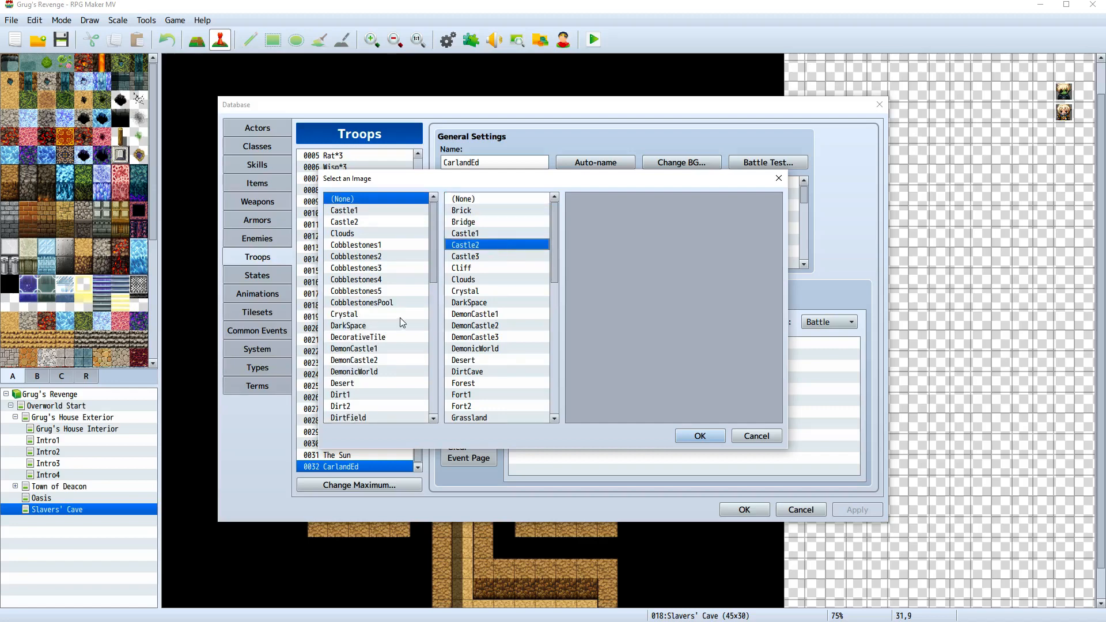
scroll(399, 323, "down", 8)
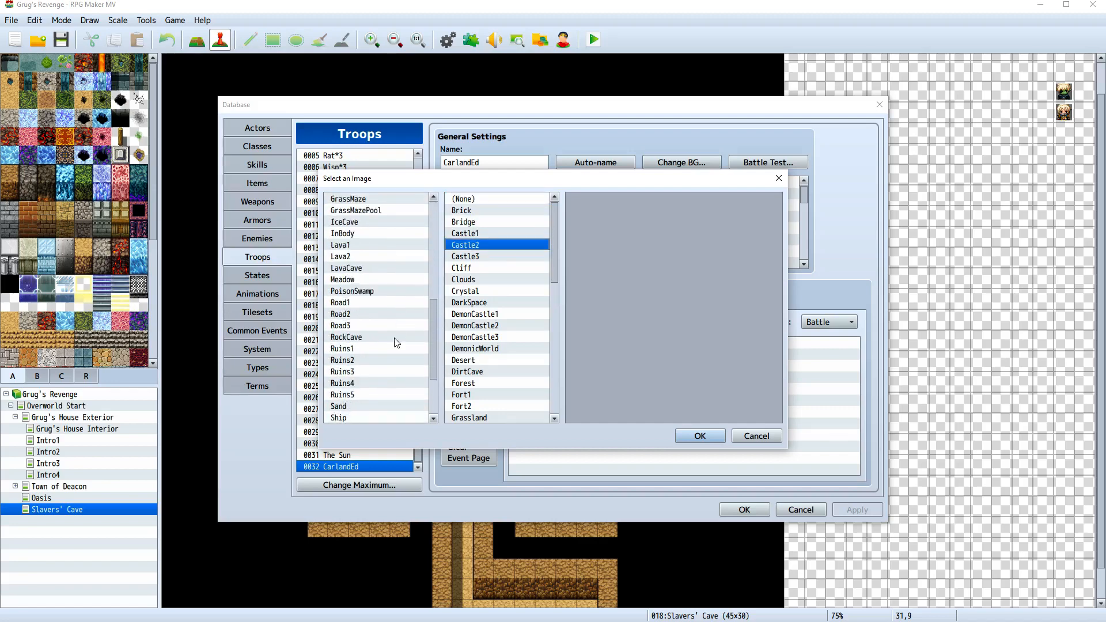
scroll(396, 343, "down", 1)
left_click(379, 337)
left_click(380, 349)
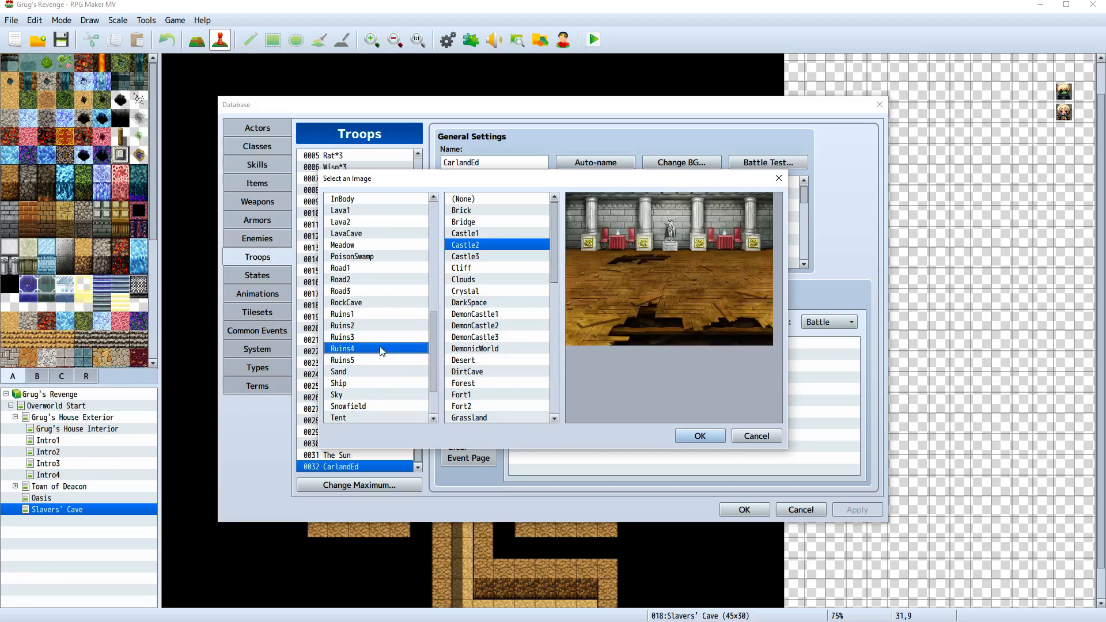
Preview several wall backgrounds for the CarlandEd troop, choose Stone1 and apply the change to the database
left_click(502, 297)
left_click(495, 280)
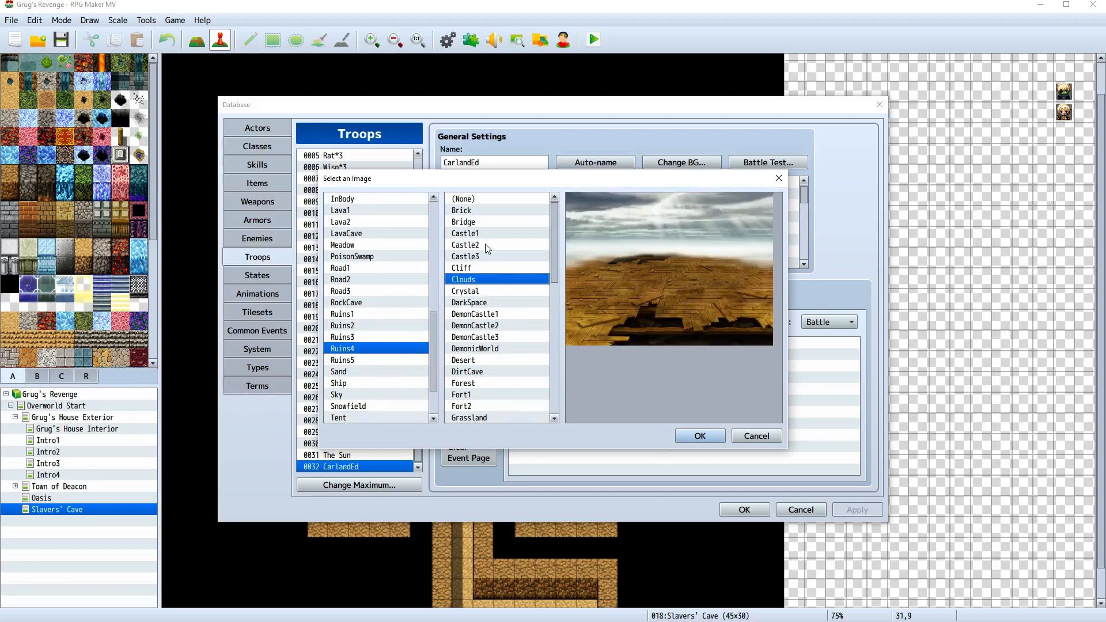
scroll(487, 262, "down", 7)
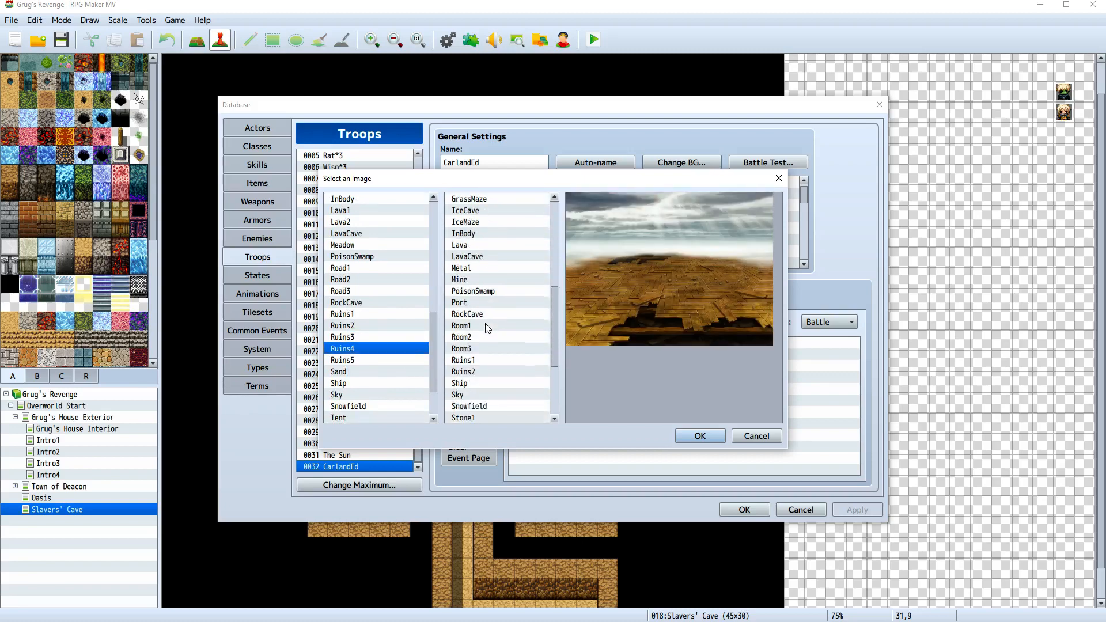
scroll(487, 327, "down", 2)
left_click(482, 292)
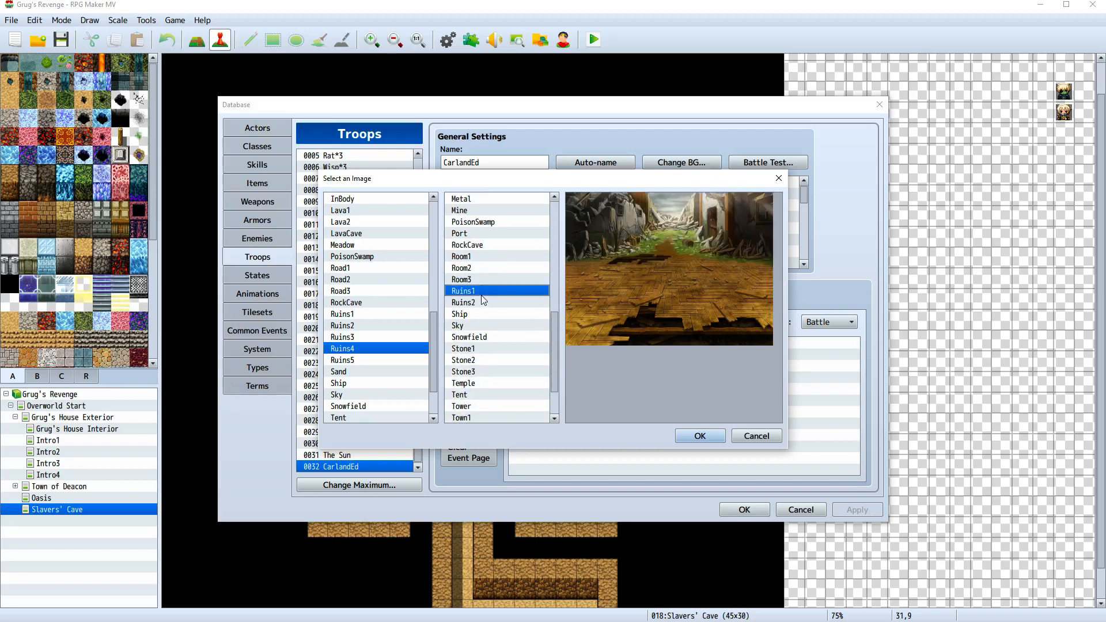
left_click(482, 298)
left_click(481, 311)
left_click(482, 326)
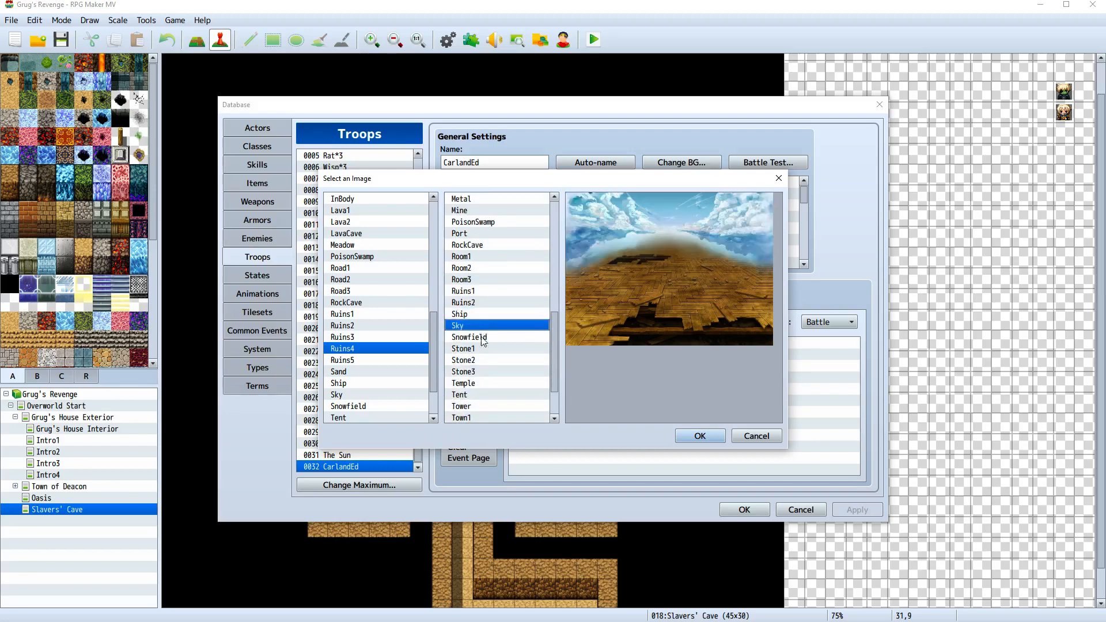
left_click(483, 348)
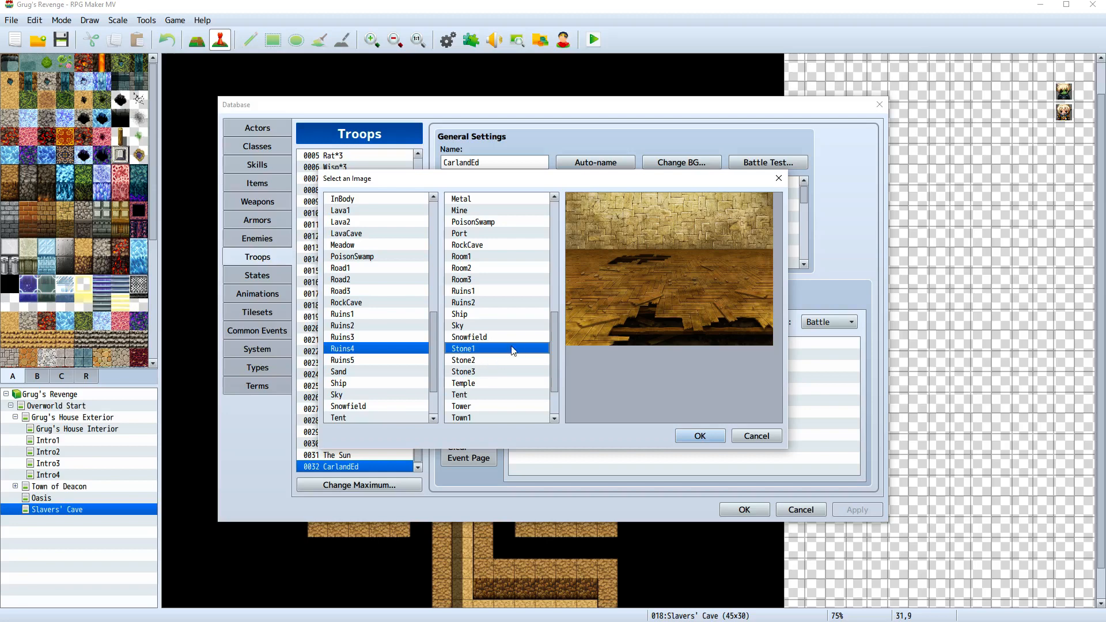
left_click(712, 438)
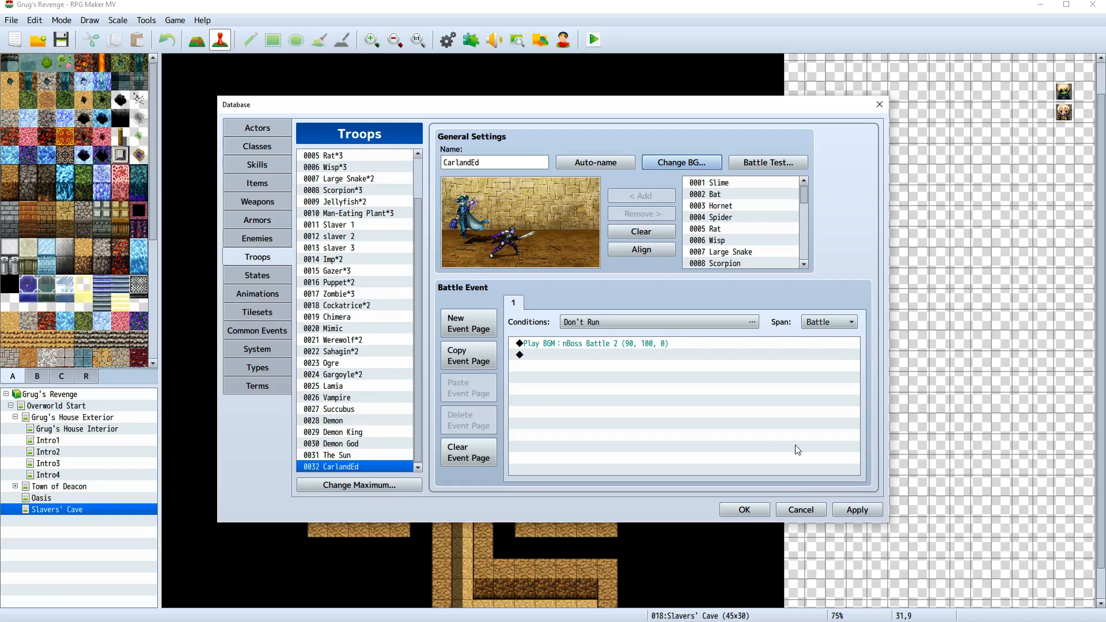
left_click(842, 508)
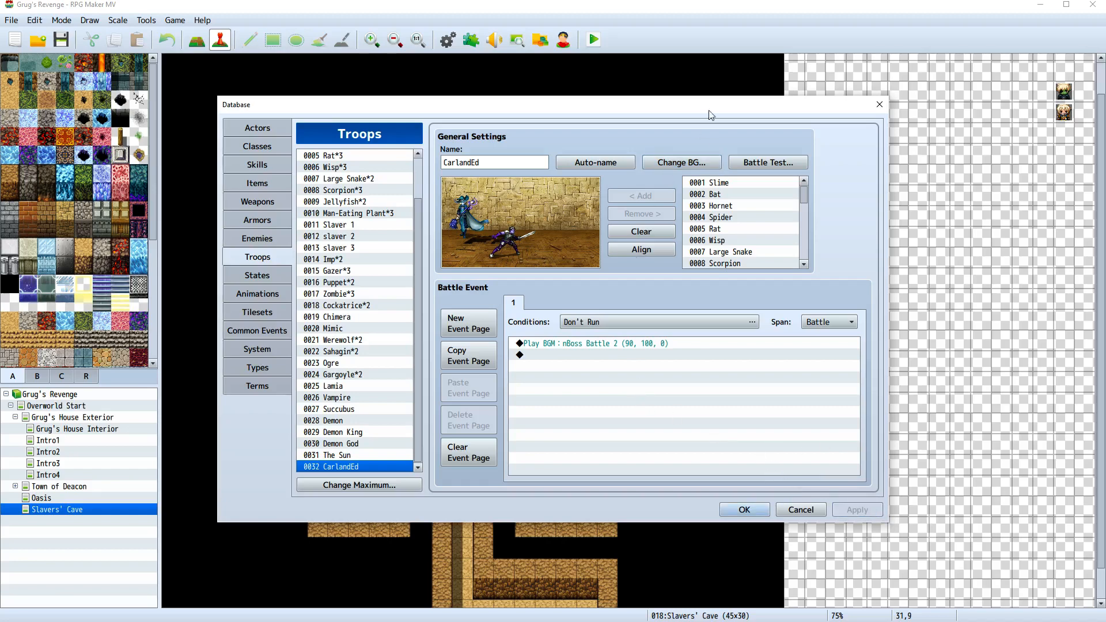
Open the battle test for the CarlandEd troop, leave it and close the database keeping its settings
left_click(772, 163)
left_click(698, 205)
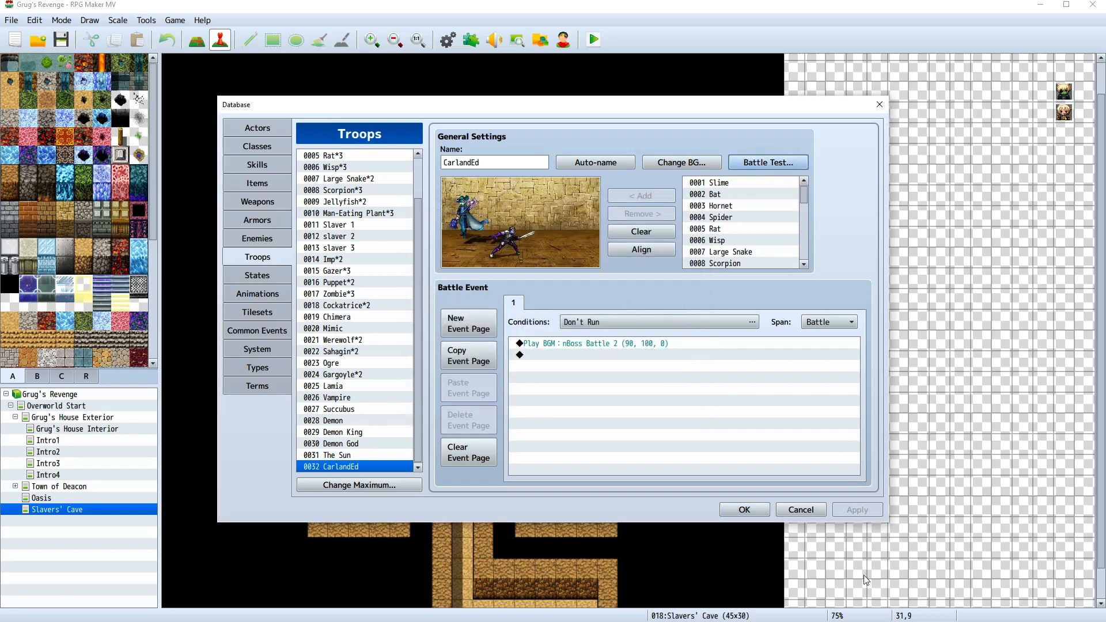
left_click(745, 510)
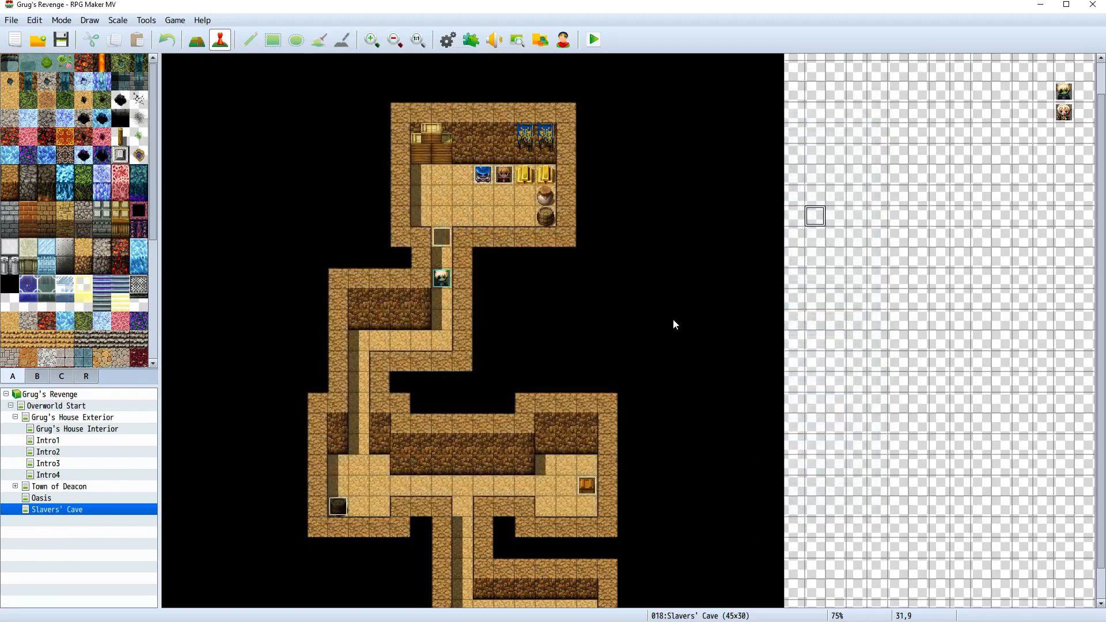
Save the changes to the game, launch a playtest and start a new game in Slavers' Cave
left_click(593, 39)
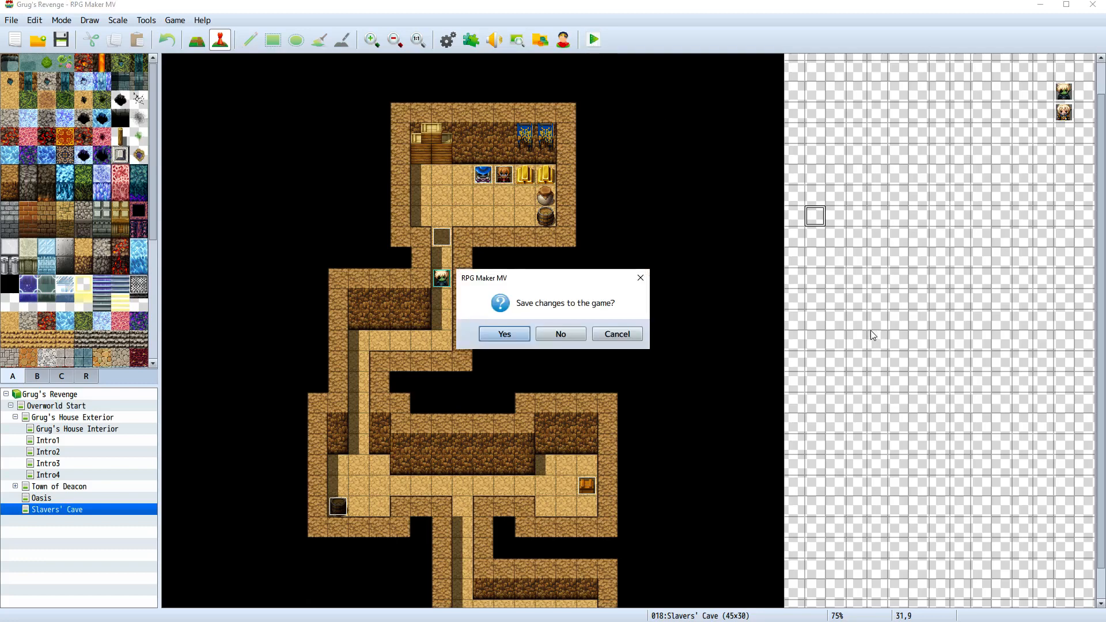
left_click(504, 334)
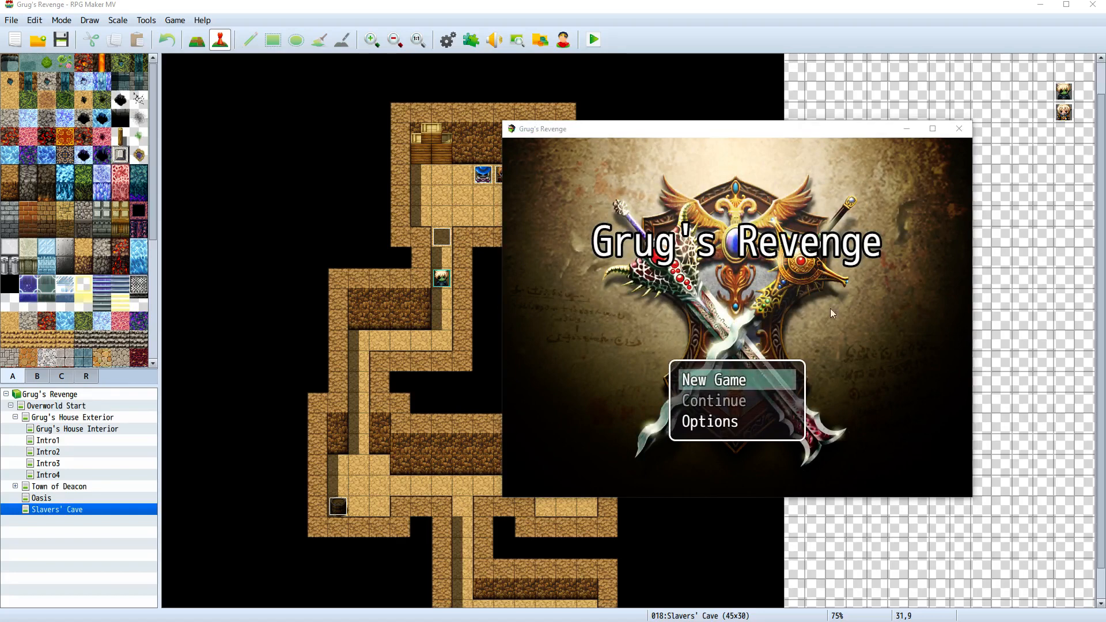
left_click(956, 331)
key("Return")
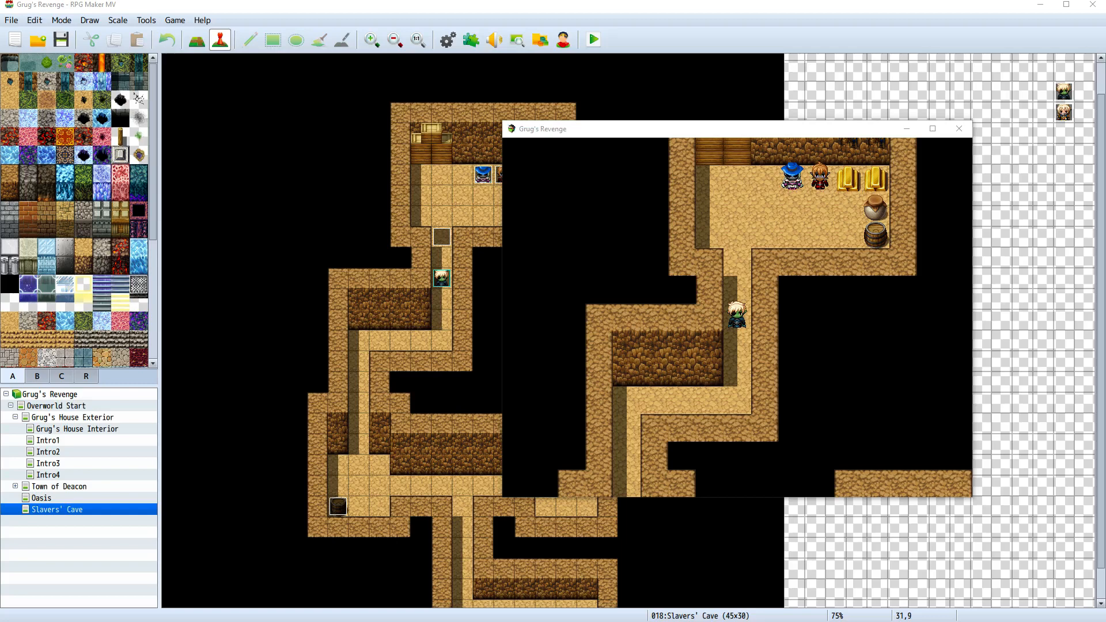
In the recording software, replace the selected source with a window capture named Window Capture 2 that targets the inner Grug's Revenge window
key("Delete")
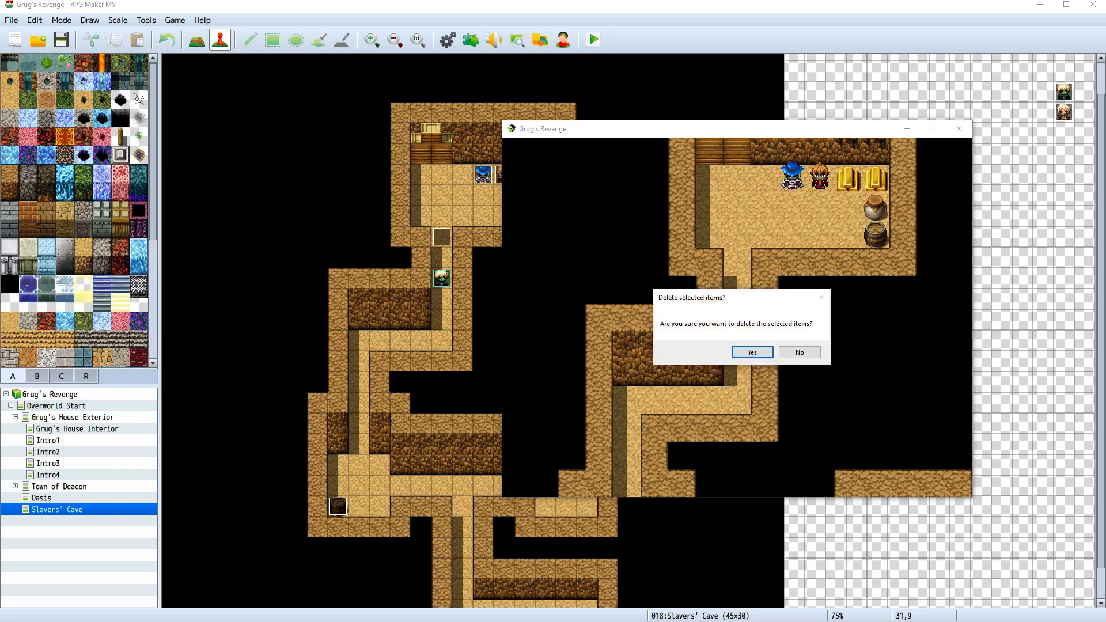
left_click(752, 353)
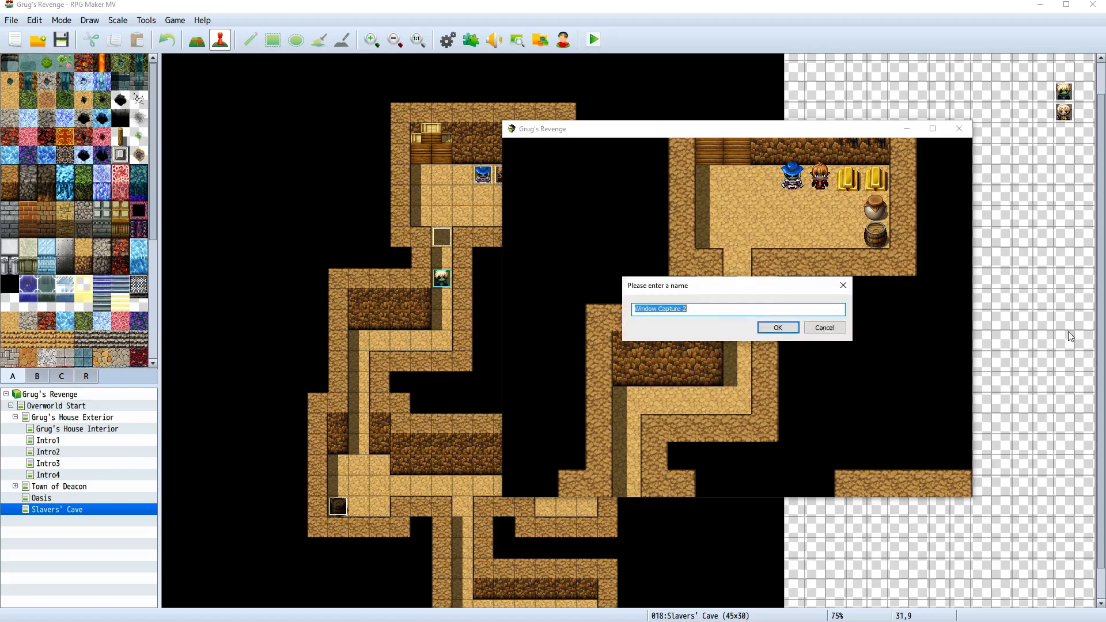
left_click(779, 328)
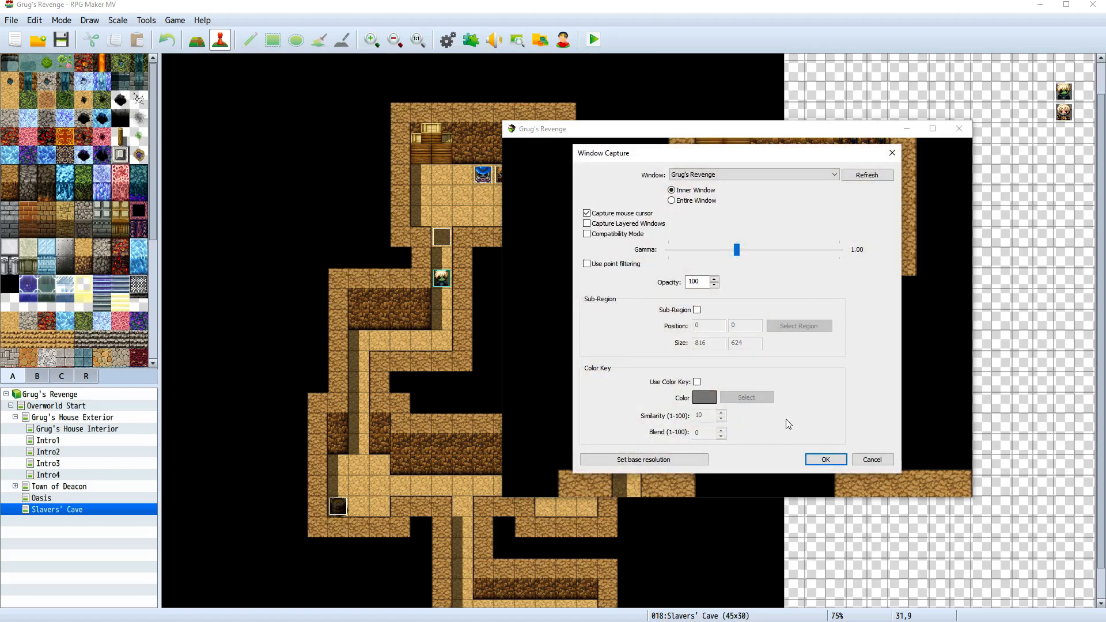
left_click(825, 459)
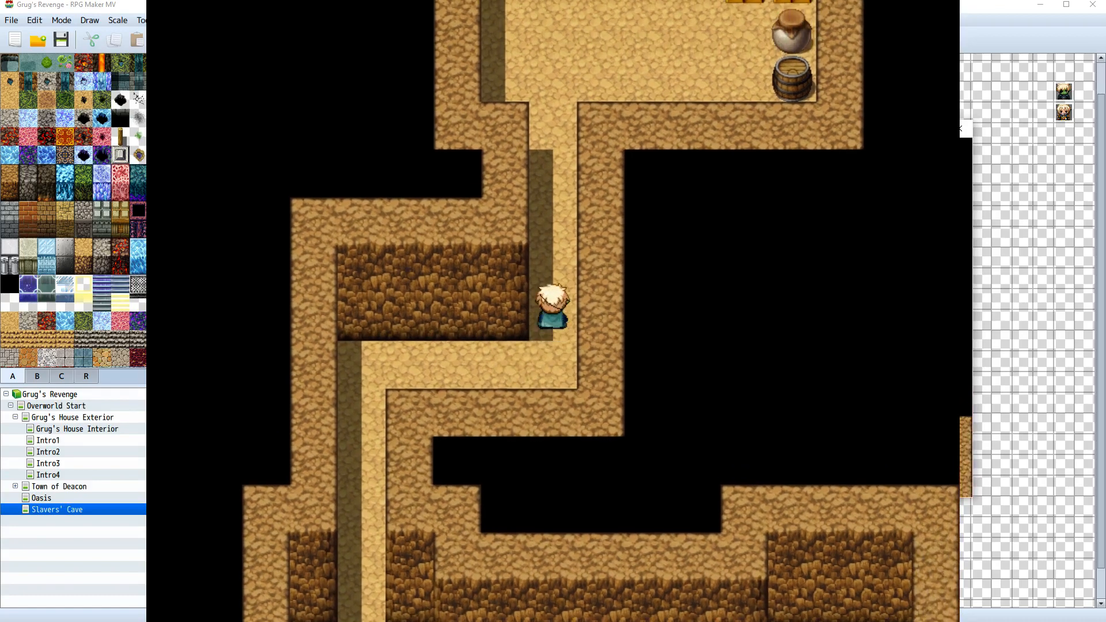
Walk the party north into the cave's upper room and advance through the slavers' dialogue until the battle with Carl and Ed begins
key("Up")
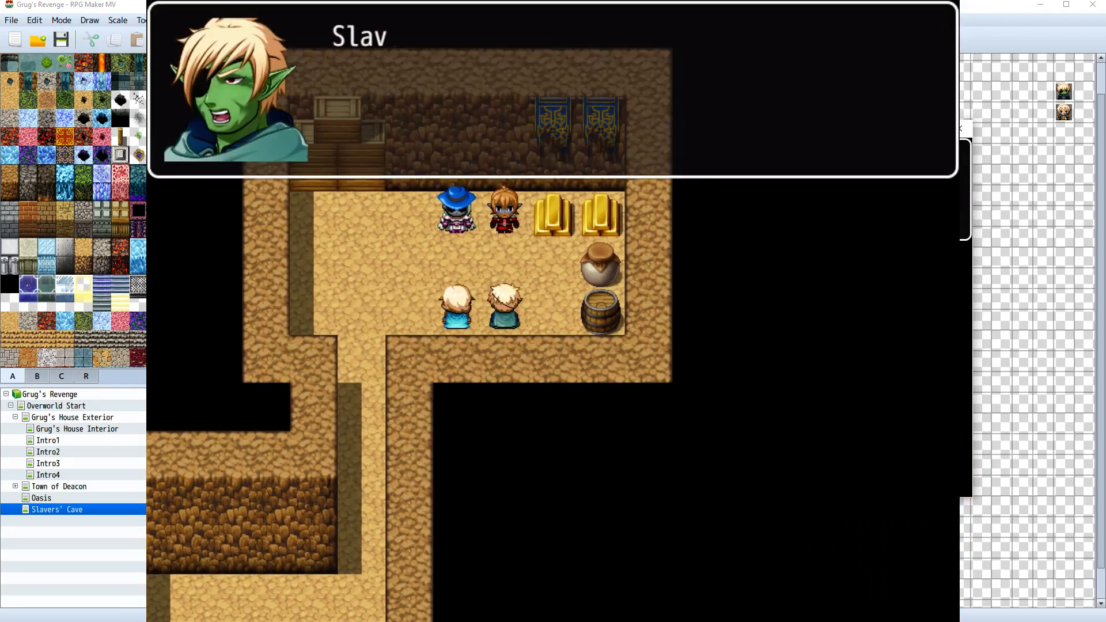
key("Return")
key("Return")
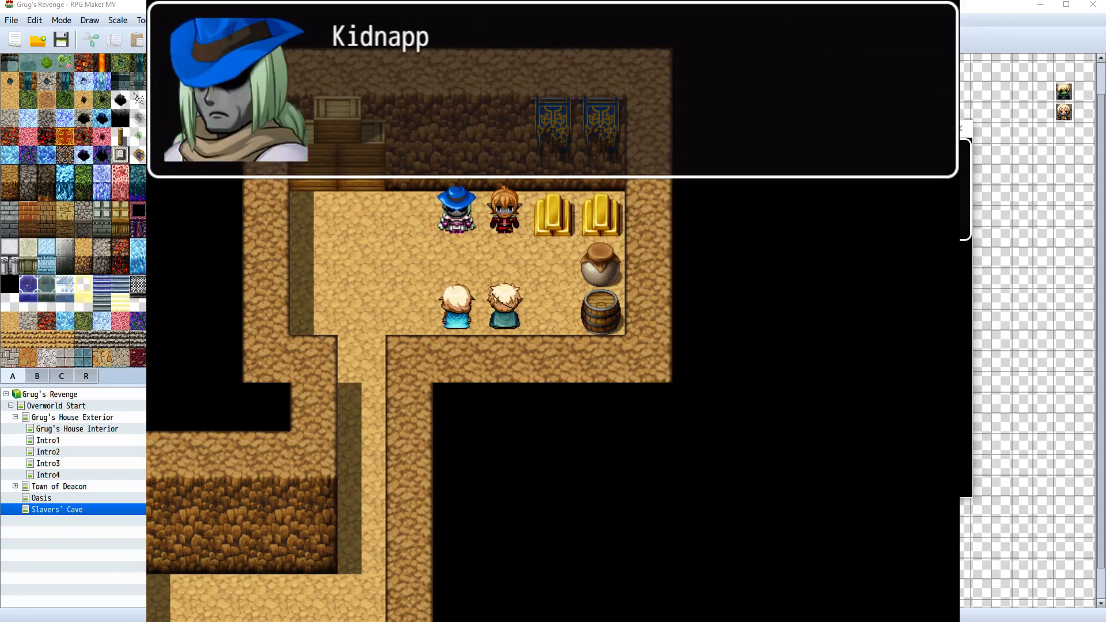
key("Return")
key("Return")
key("Return")
key("Return")
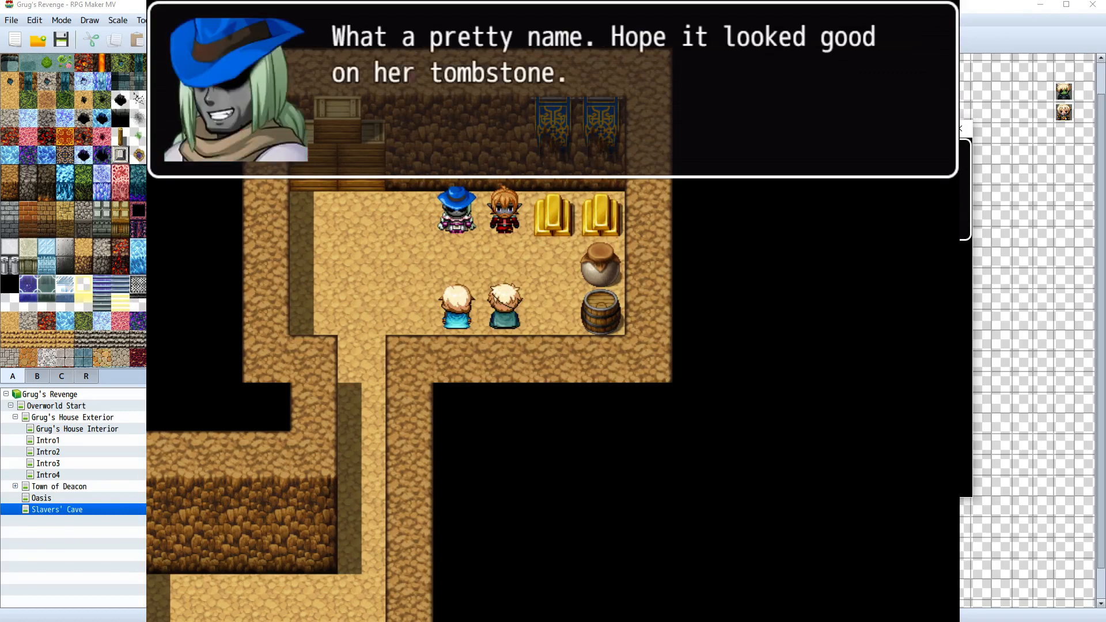
key("Return")
key("Return")
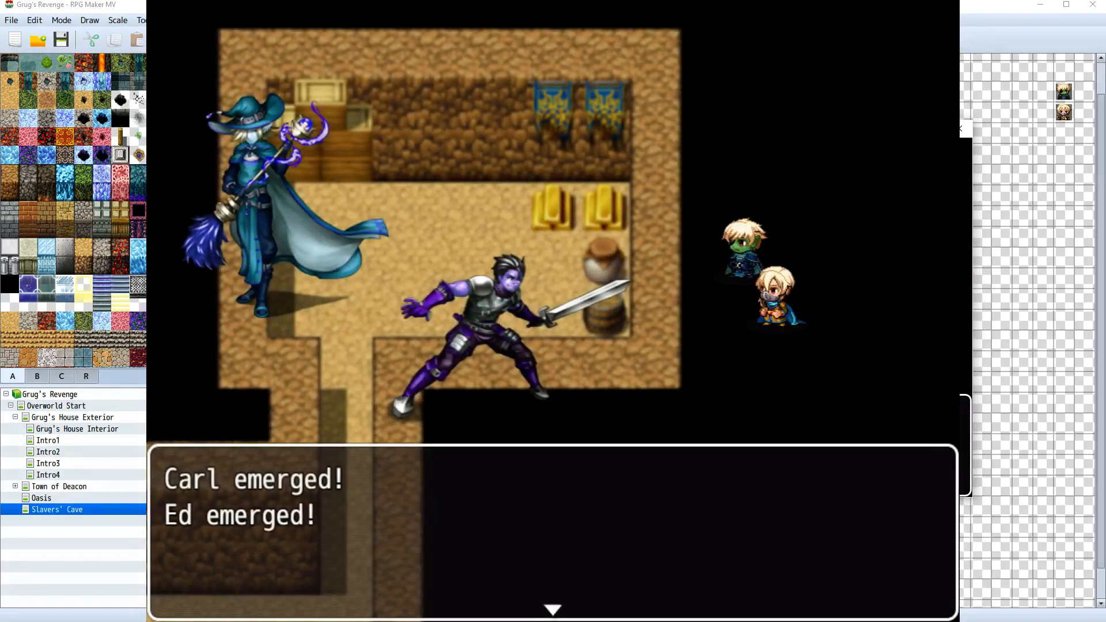
Start the fight against Carl and Ed, give Grugtar and Jax attack orders for the first round, and end the playtest
key("Return")
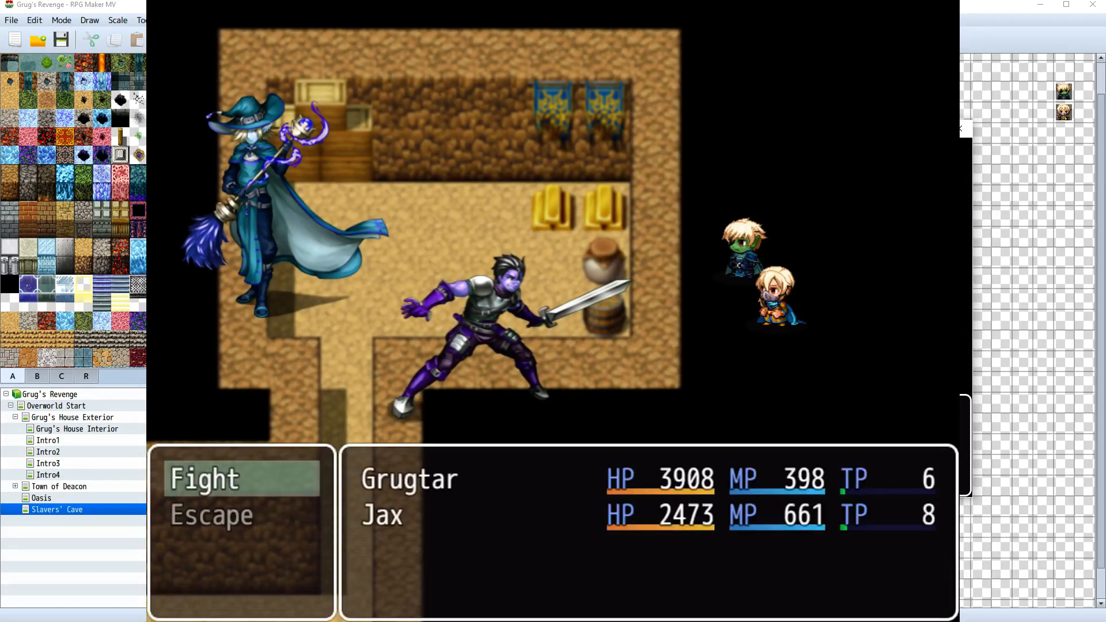
key("Return")
key("Return")
key("Return")
key("Return")
key("Return")
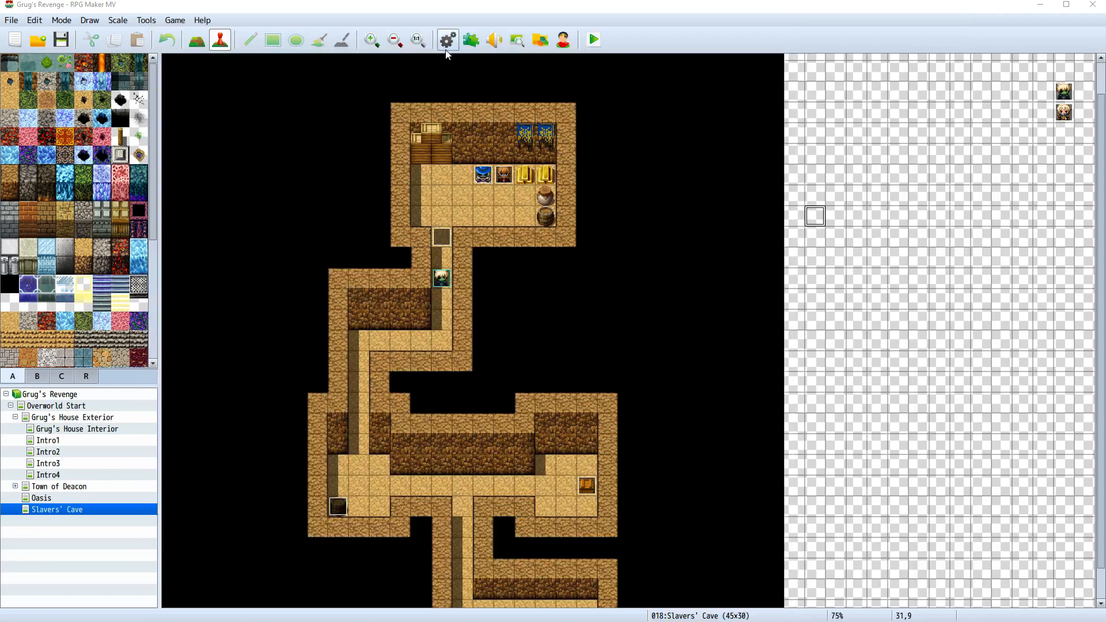
Compare the battle backgrounds of the slaver 2, Scorpion*3, Rat*3 and CarlandEd troops in the database, and close it
left_click(148, 20)
left_click(148, 21)
left_click(148, 21)
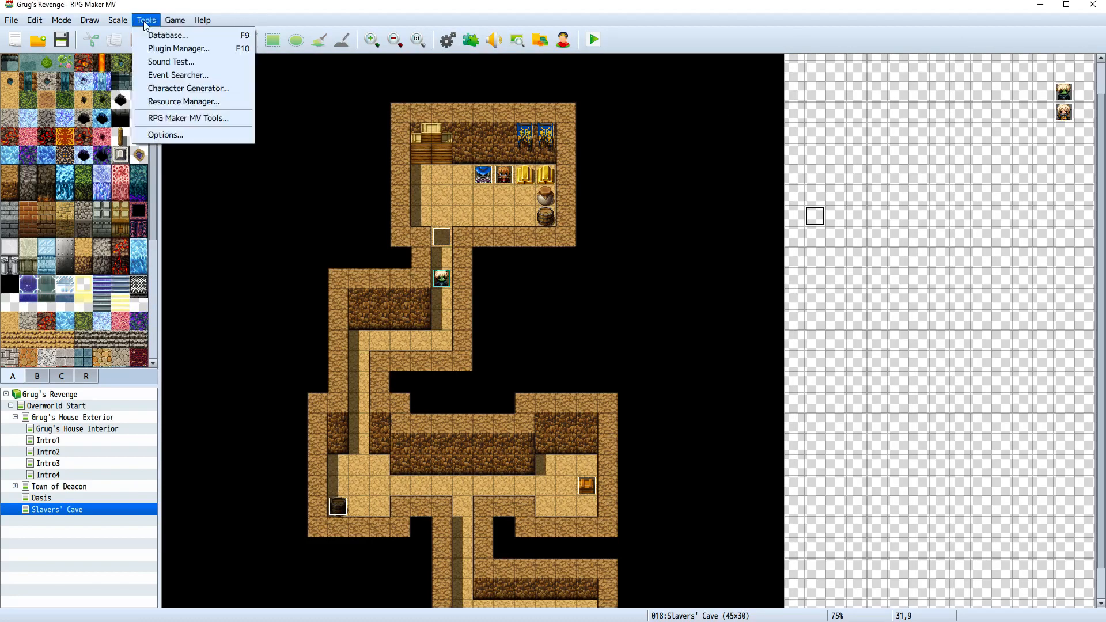
left_click(149, 34)
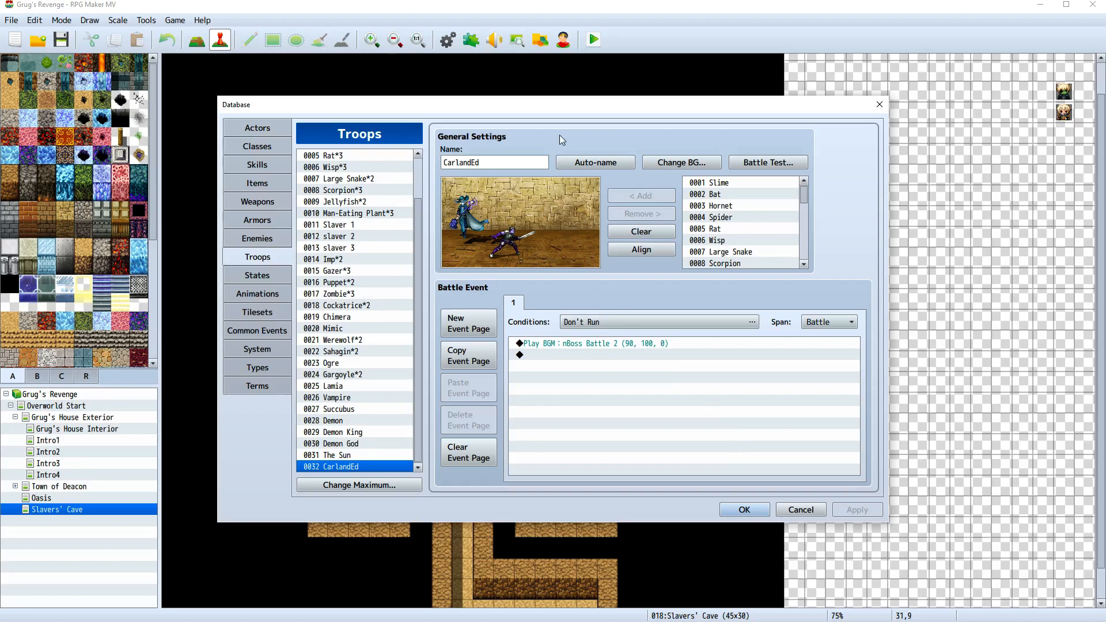
left_click(340, 236)
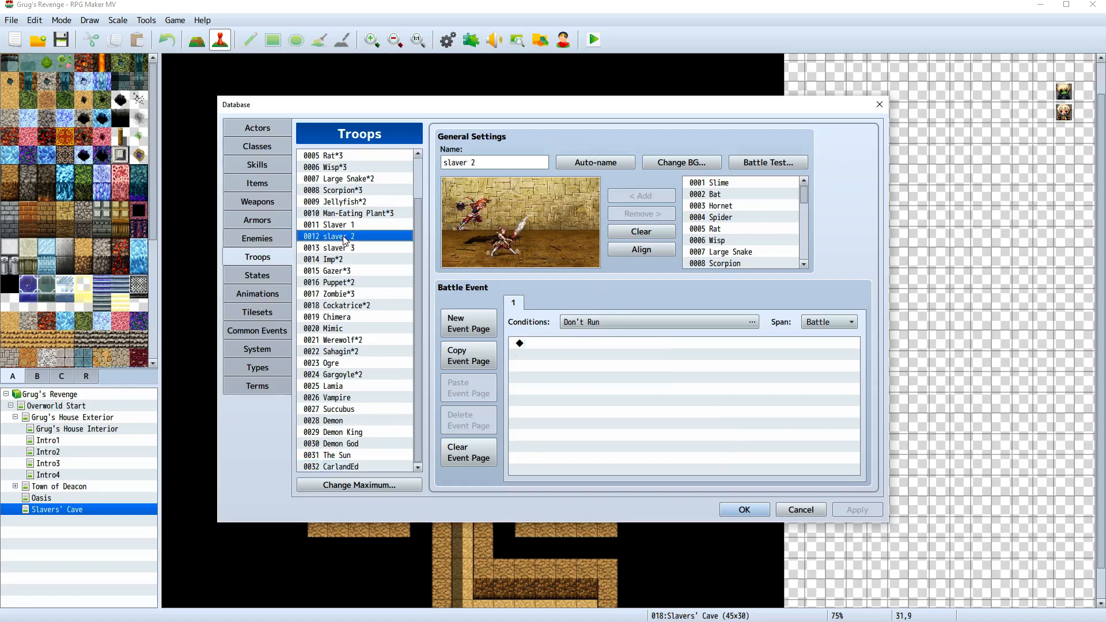
left_click(335, 190)
left_click(334, 157)
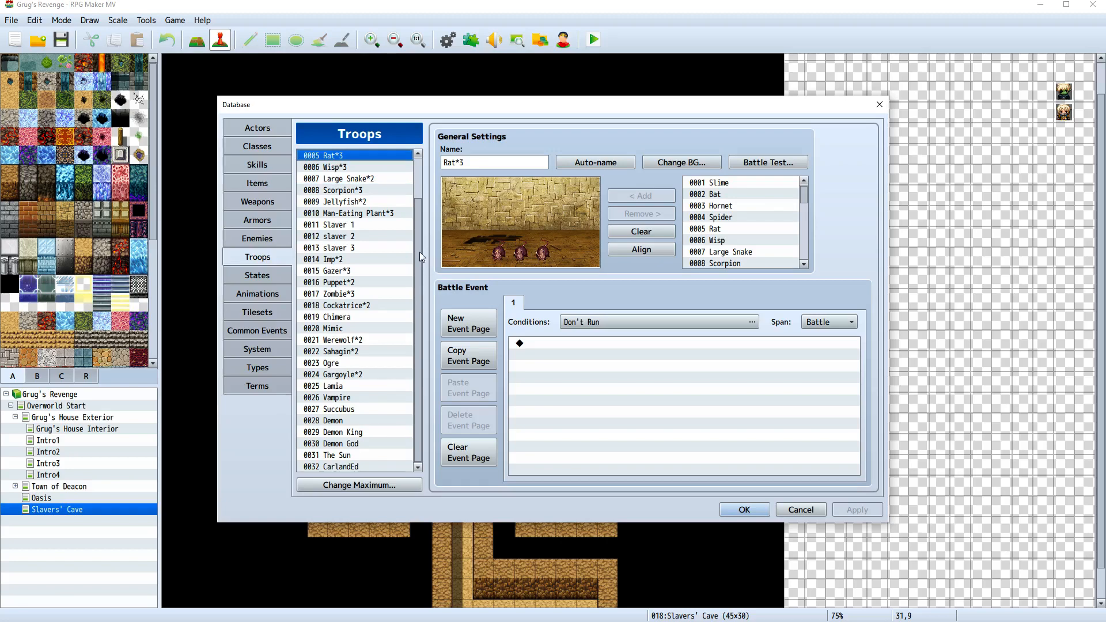
left_click_drag(420, 251, 410, 298)
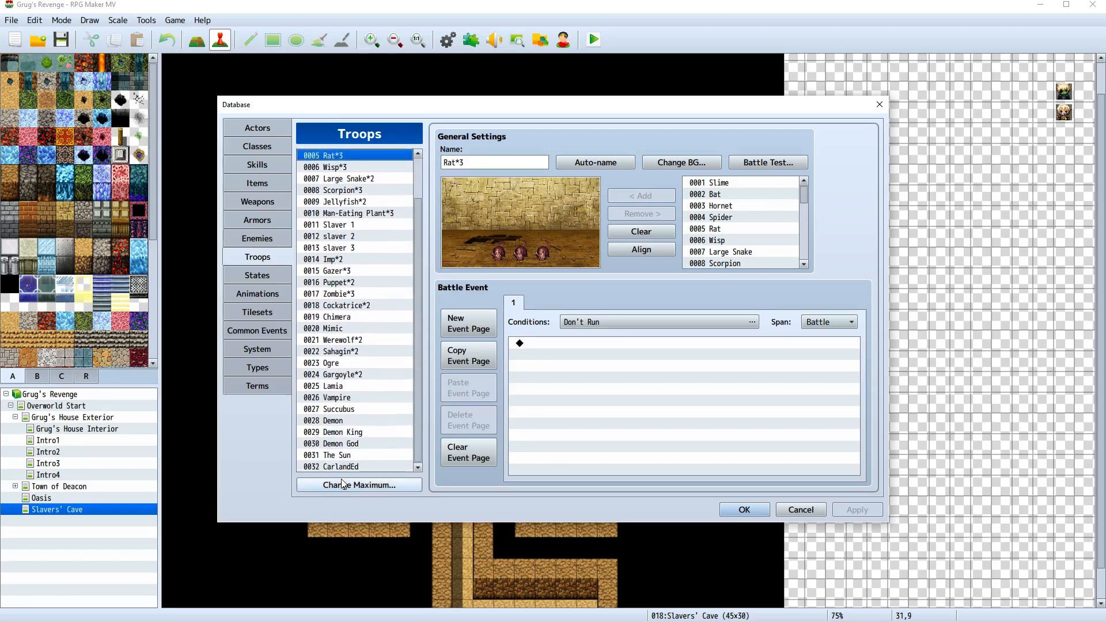
left_click(359, 467)
left_click(876, 105)
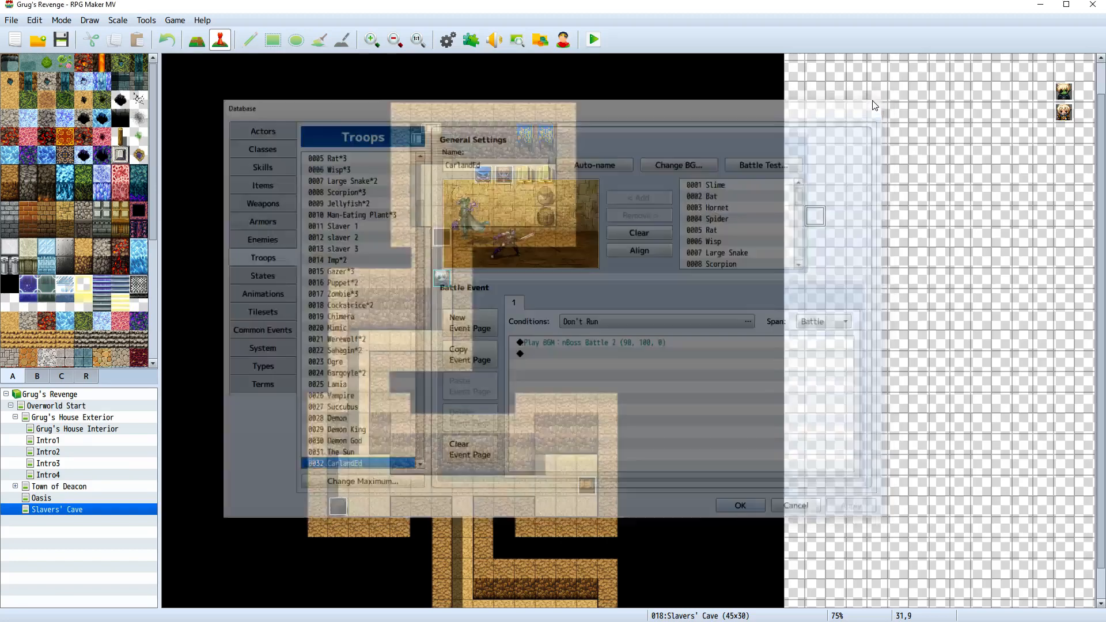
Examine the map properties of Slavers' Cave and Overworld Start for their battleback settings, cancelling each without changes
right_click(91, 508)
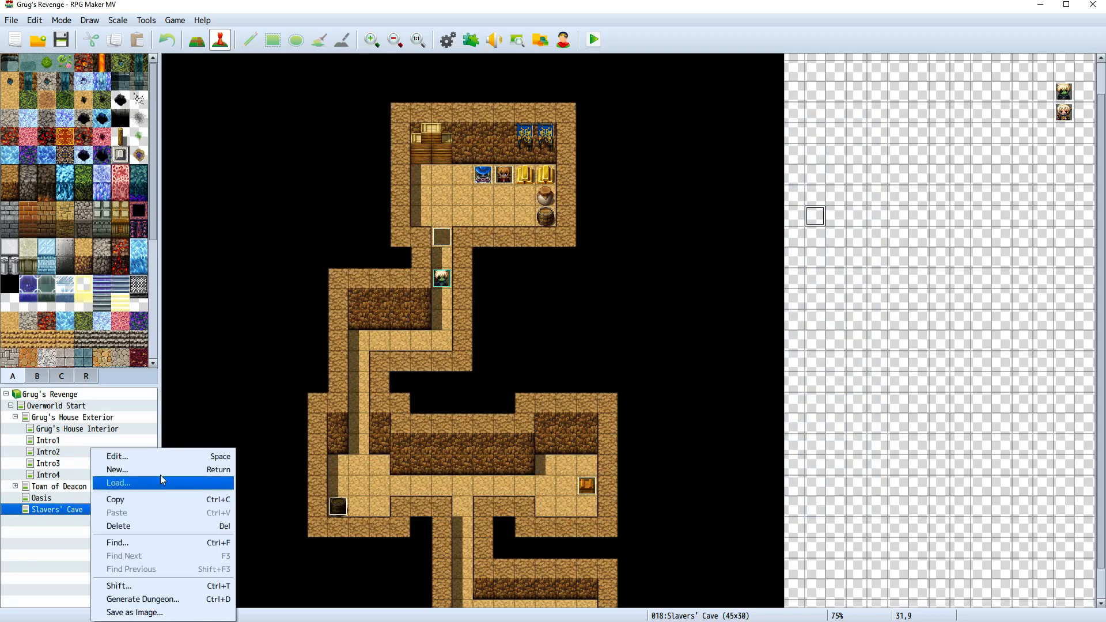
left_click(163, 455)
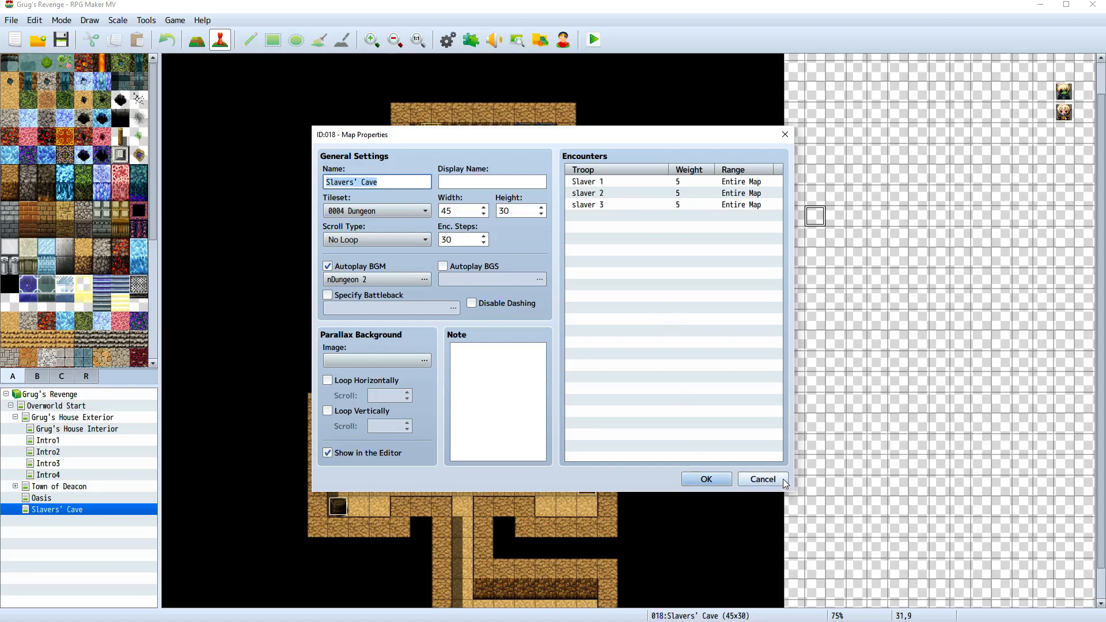
left_click(763, 479)
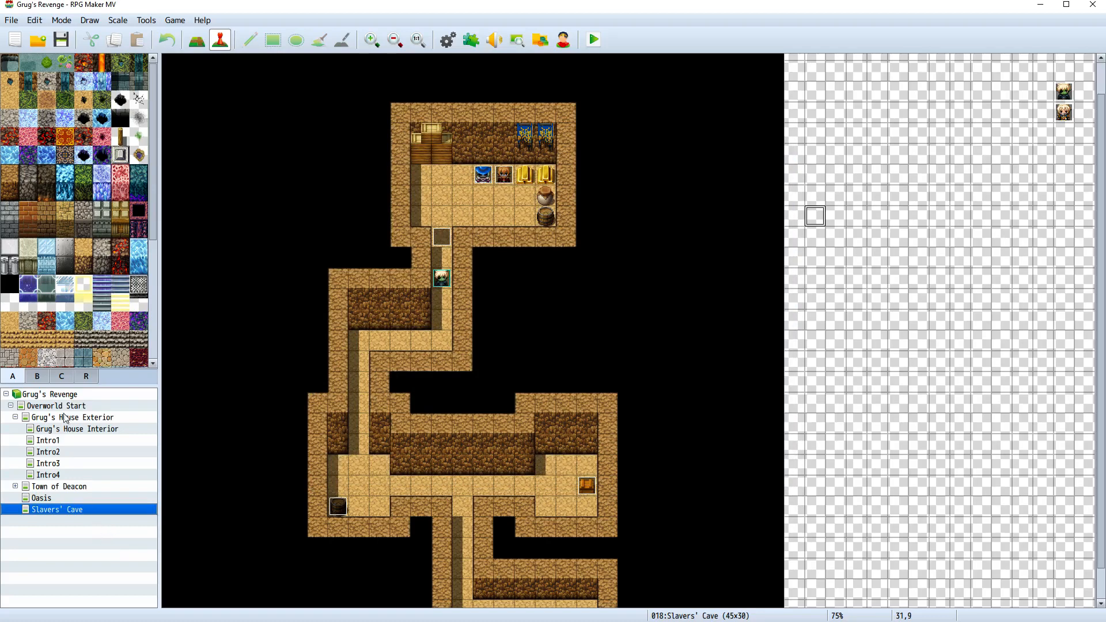
right_click(57, 407)
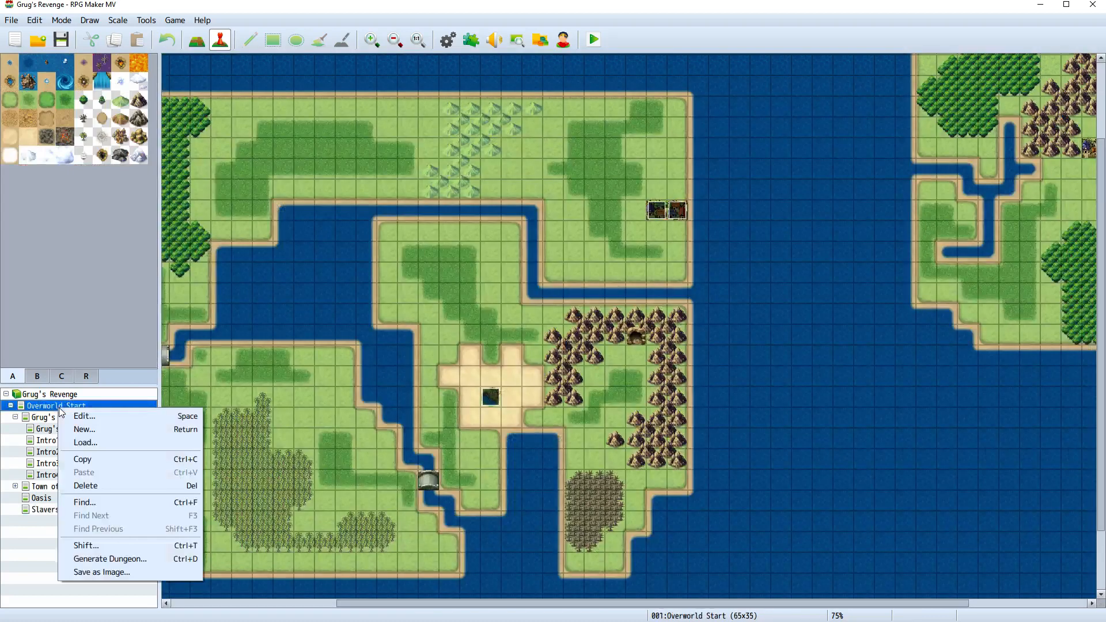
left_click(128, 419)
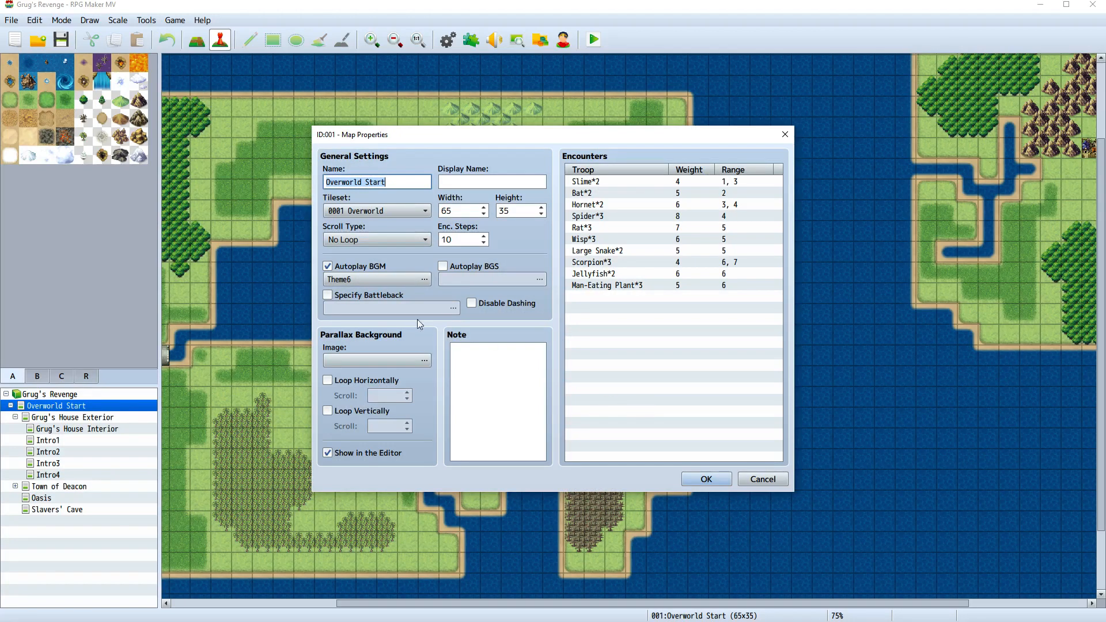
left_click(749, 483)
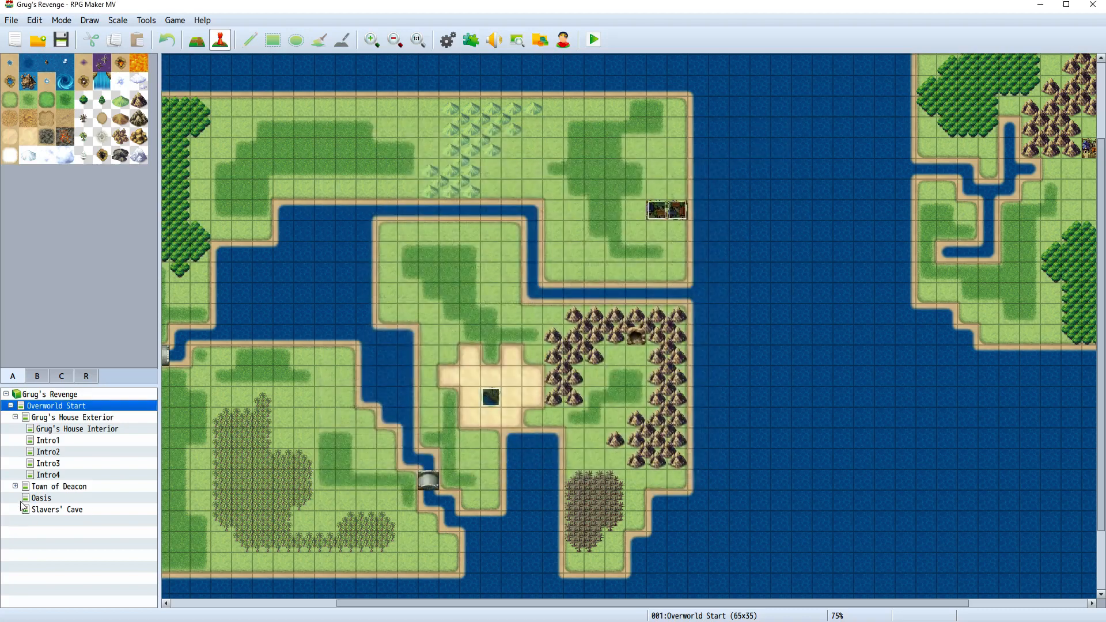
Turn on a specified battleback in the Slavers' Cave map properties and choose Ruins4 as its floor image
left_click(62, 510)
right_click(63, 511)
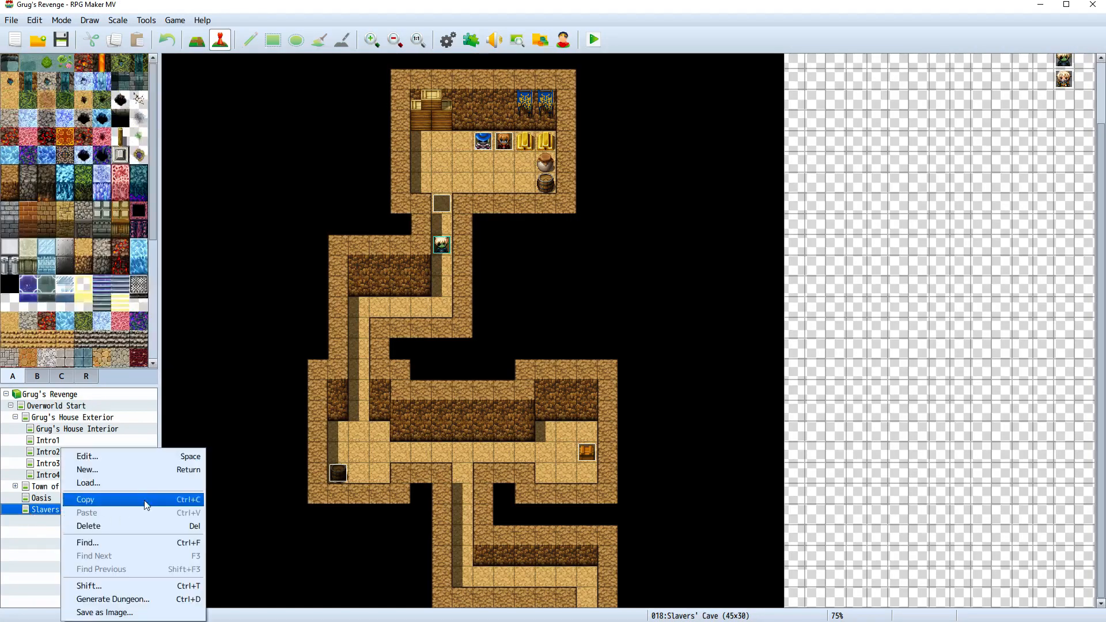
left_click(148, 455)
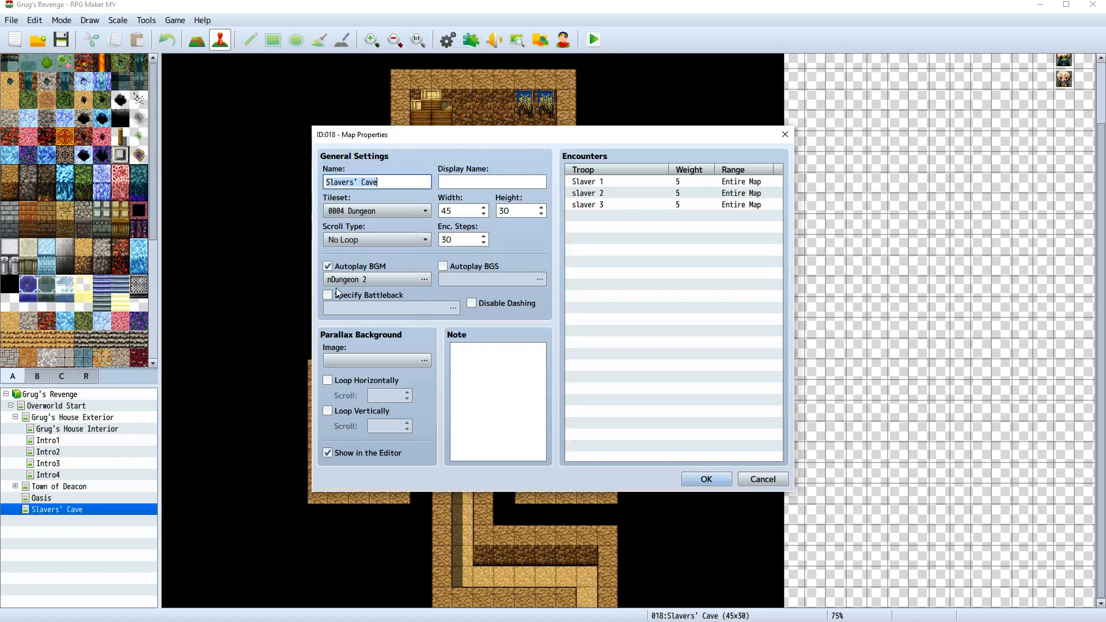
left_click(328, 294)
left_click(427, 314)
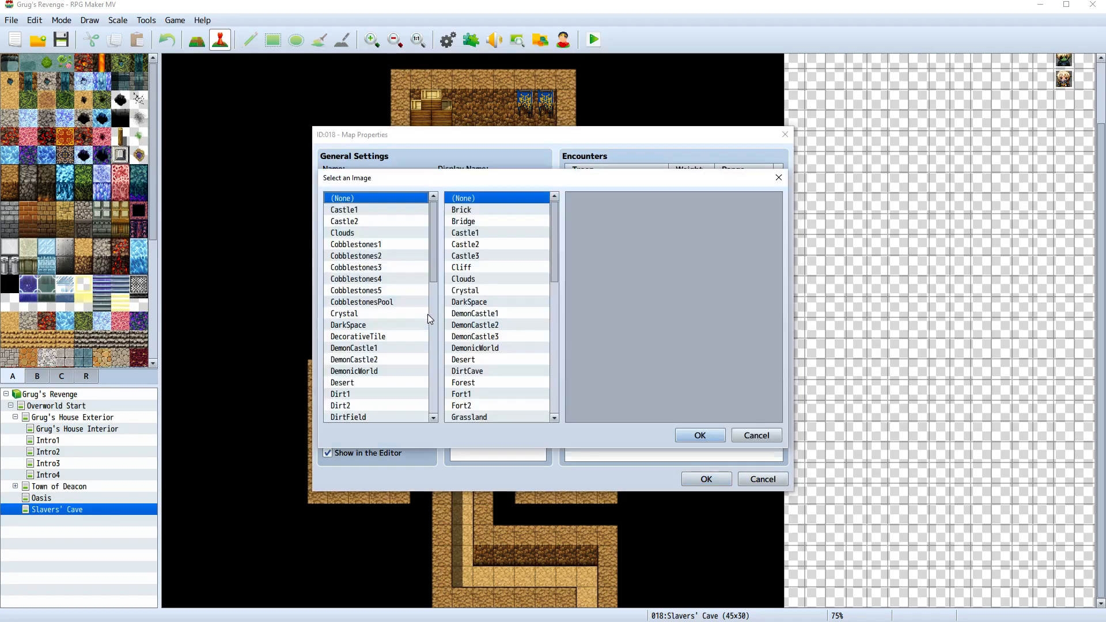
scroll(374, 390, "down", 6)
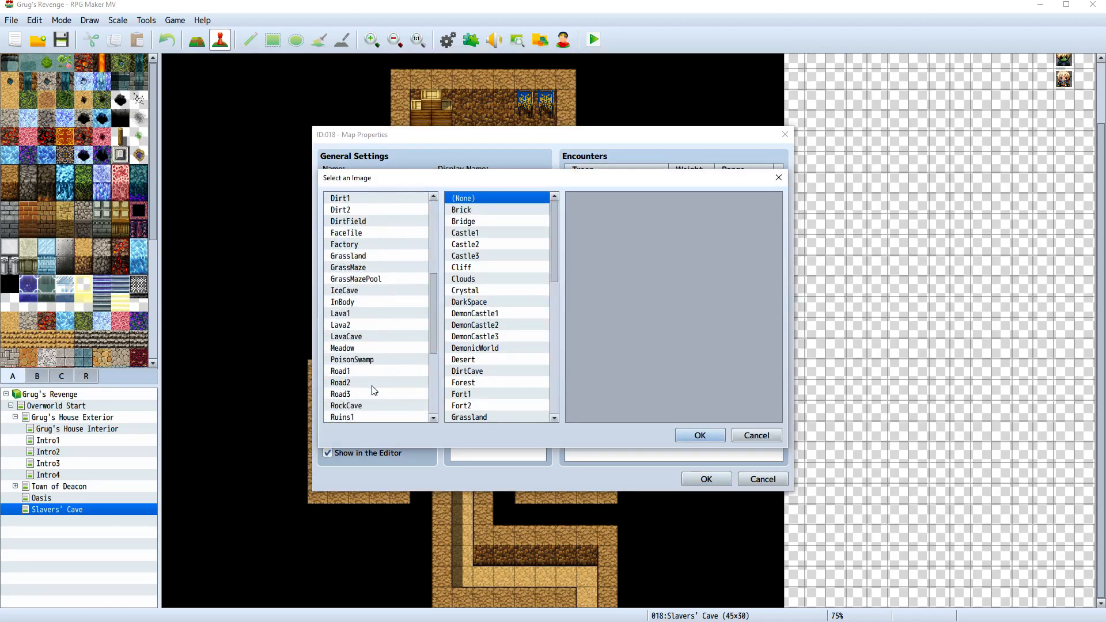
scroll(375, 390, "down", 3)
left_click(372, 361)
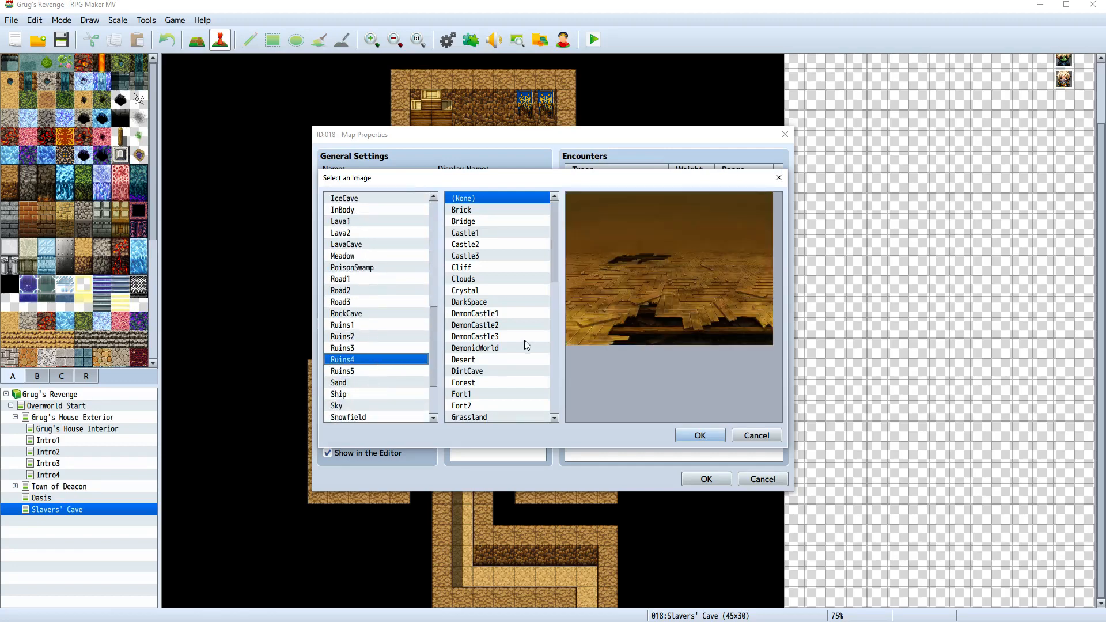
Choose Stone1 as the battleback's wall image and save the Slavers' Cave map properties
scroll(487, 375, "down", 7)
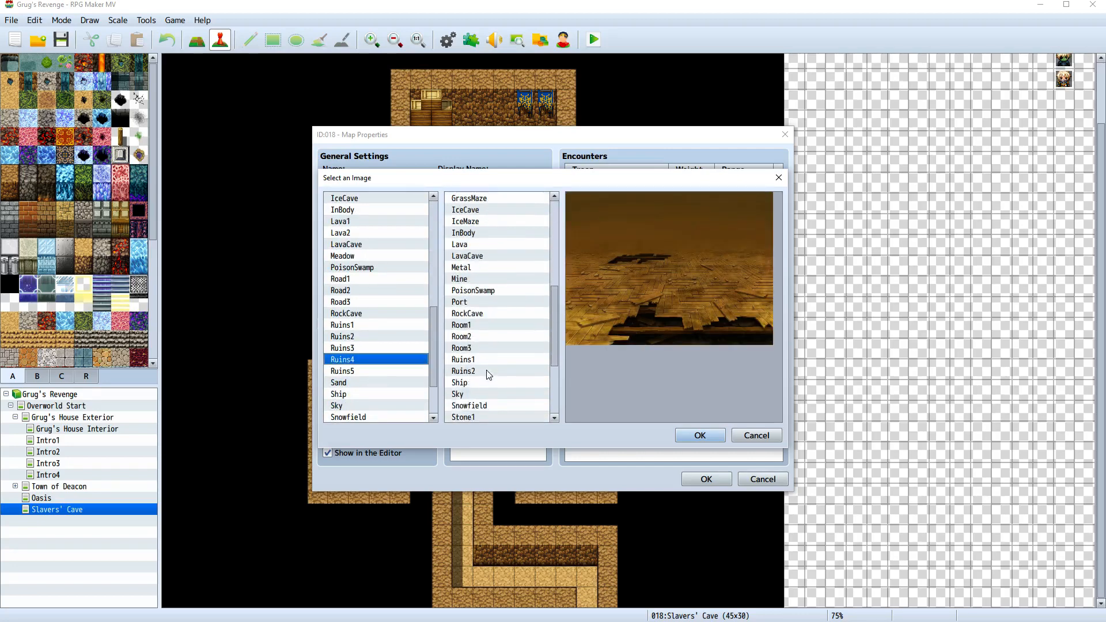
left_click(488, 348)
left_click(483, 335)
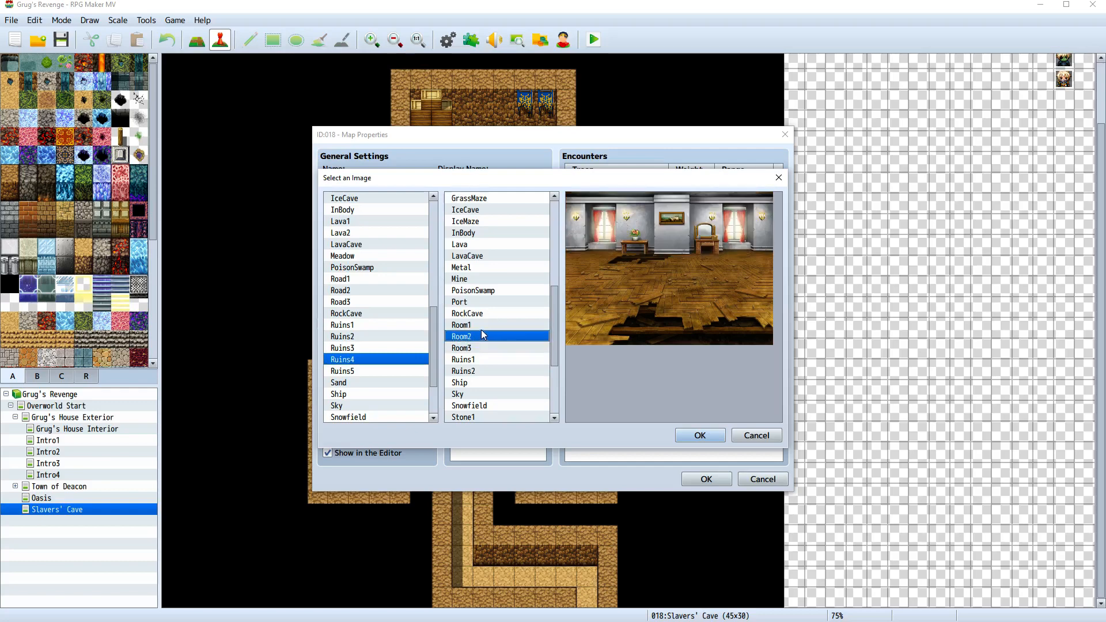
scroll(492, 408, "down", 3)
left_click(482, 337)
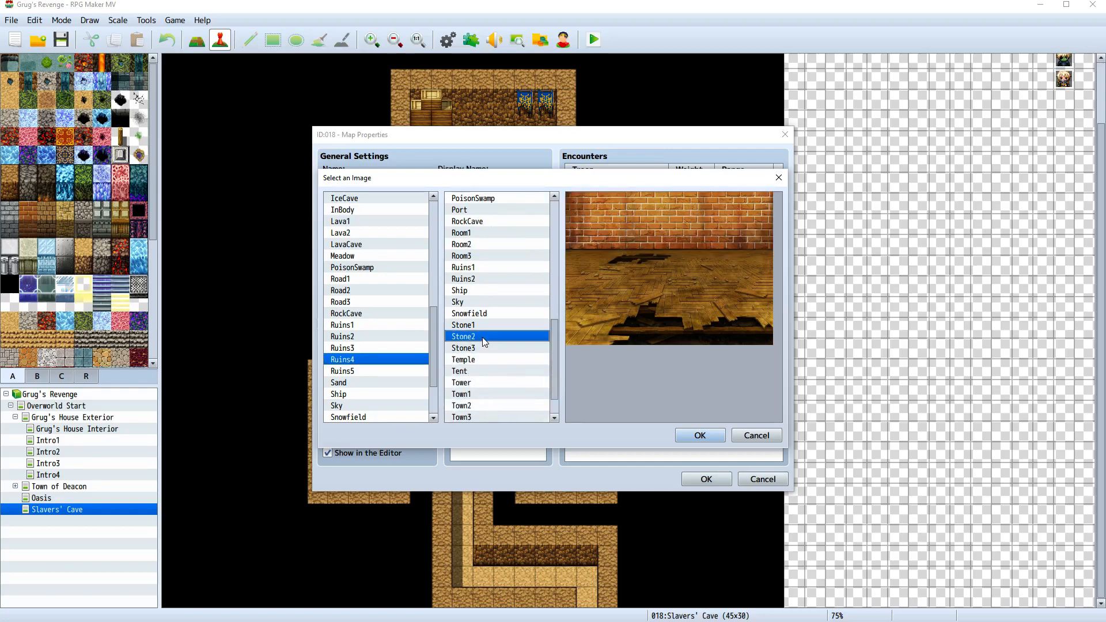
left_click(486, 326)
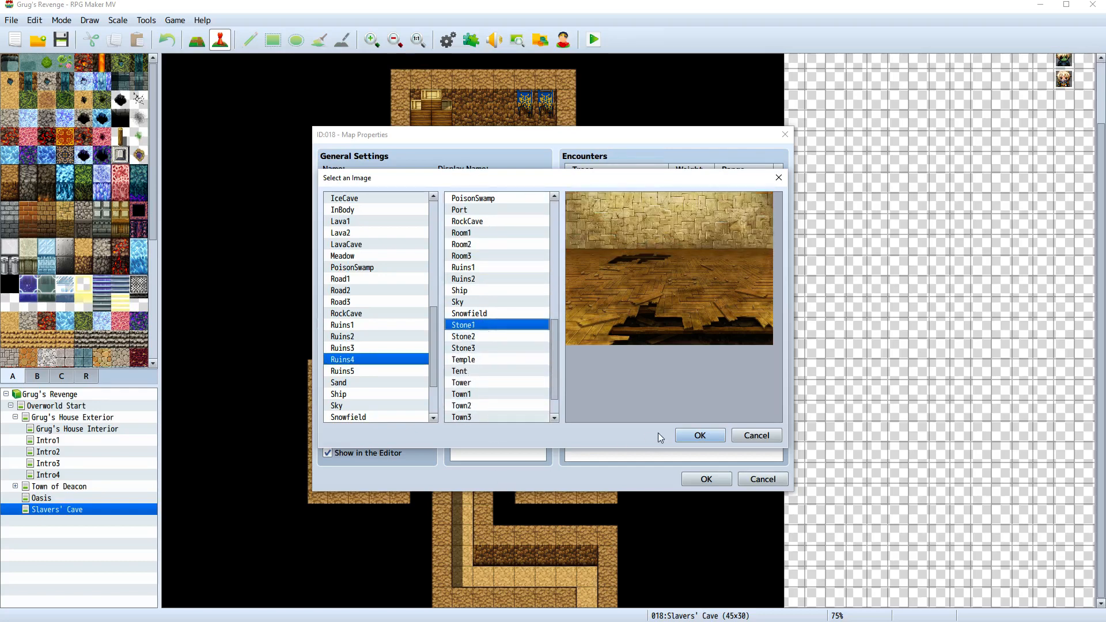
left_click(690, 436)
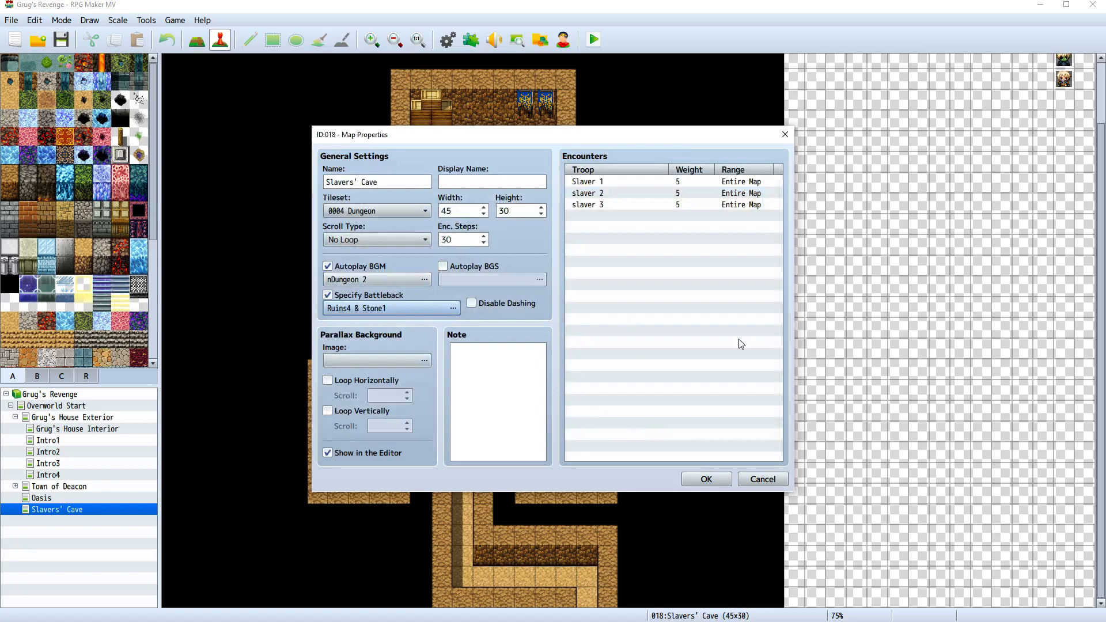
left_click(713, 478)
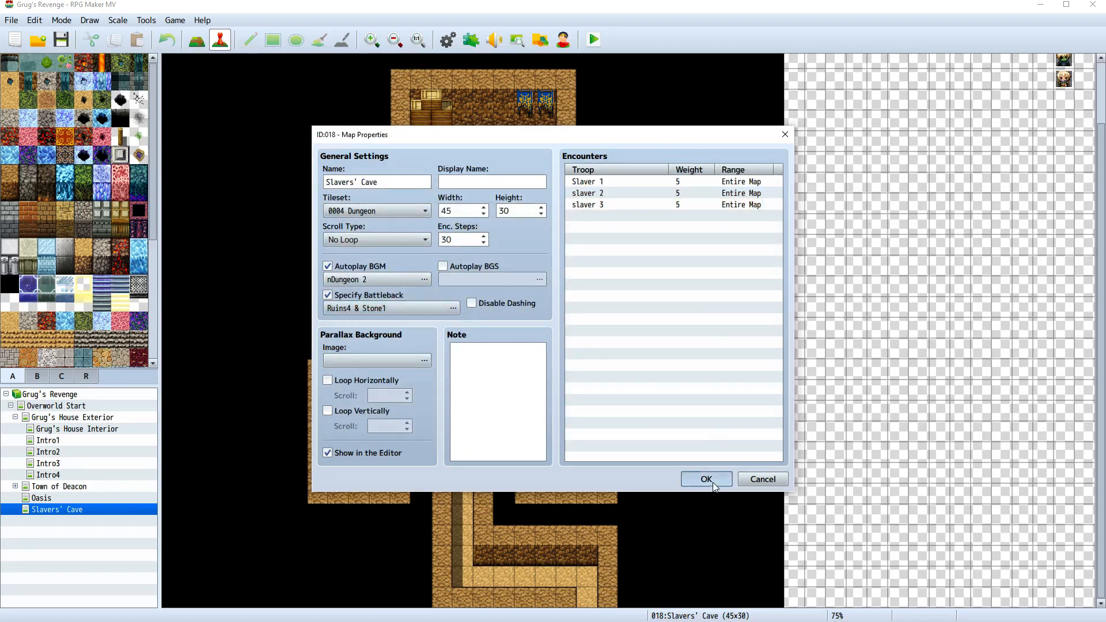
Start a full-screen playtest of the project and begin a new game
left_click(589, 40)
left_click(521, 334)
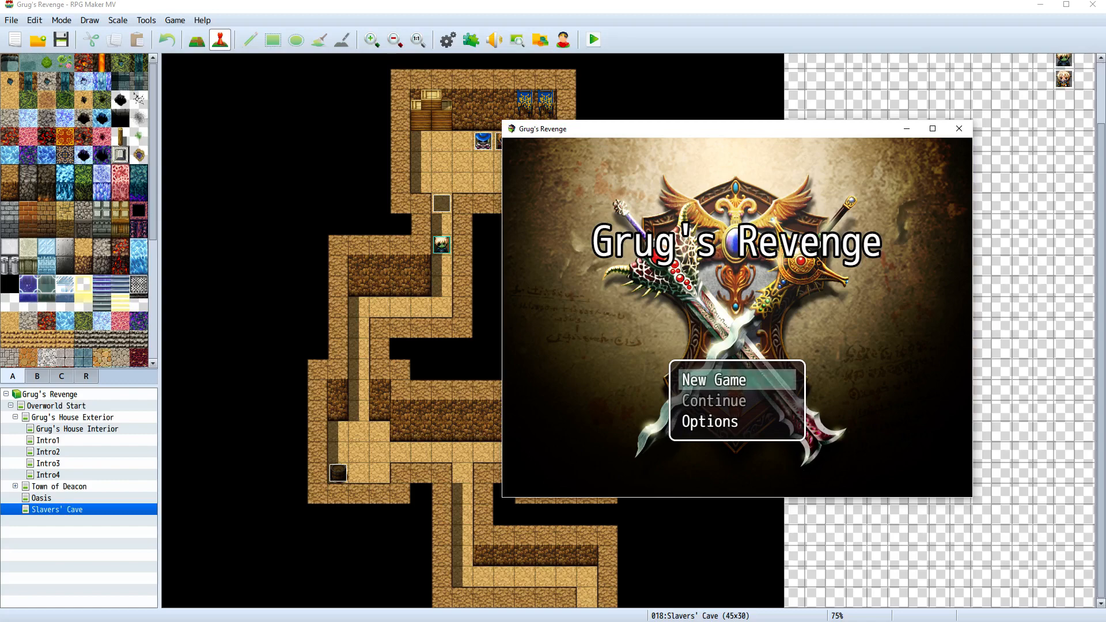
key("F4")
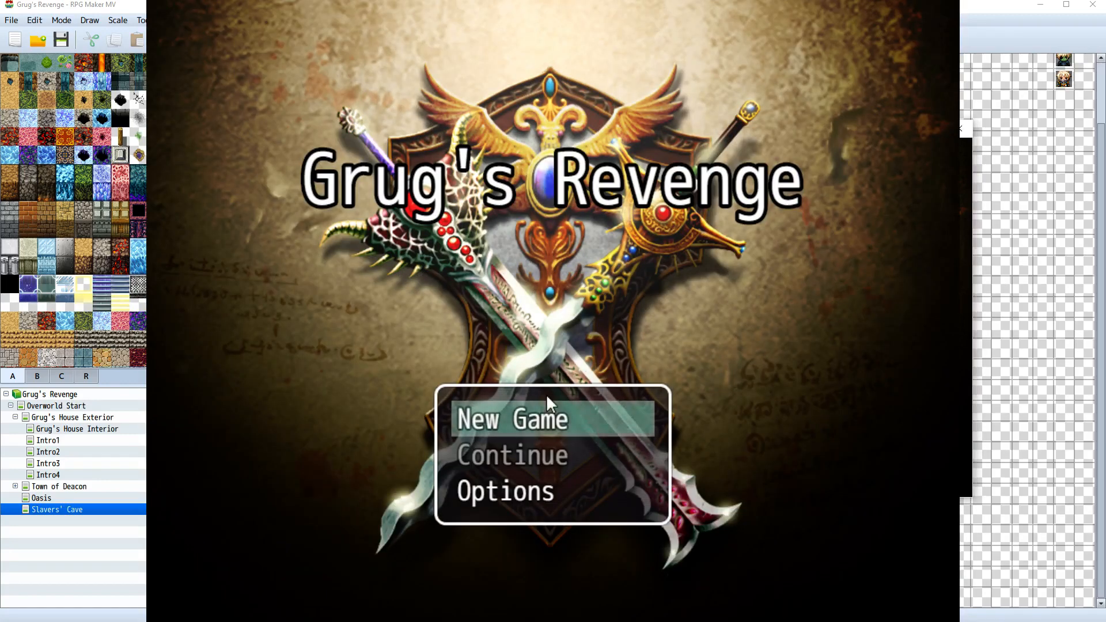
left_click(555, 420)
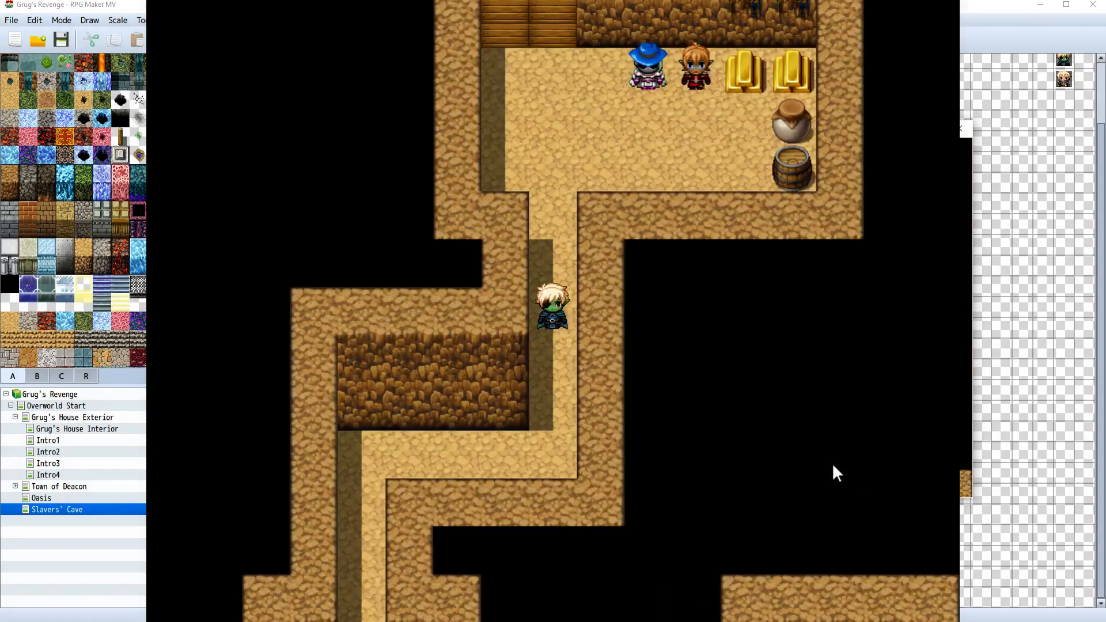
Walk up into the boss room and advance through the slavers' dialogue toward the fight
key("Up")
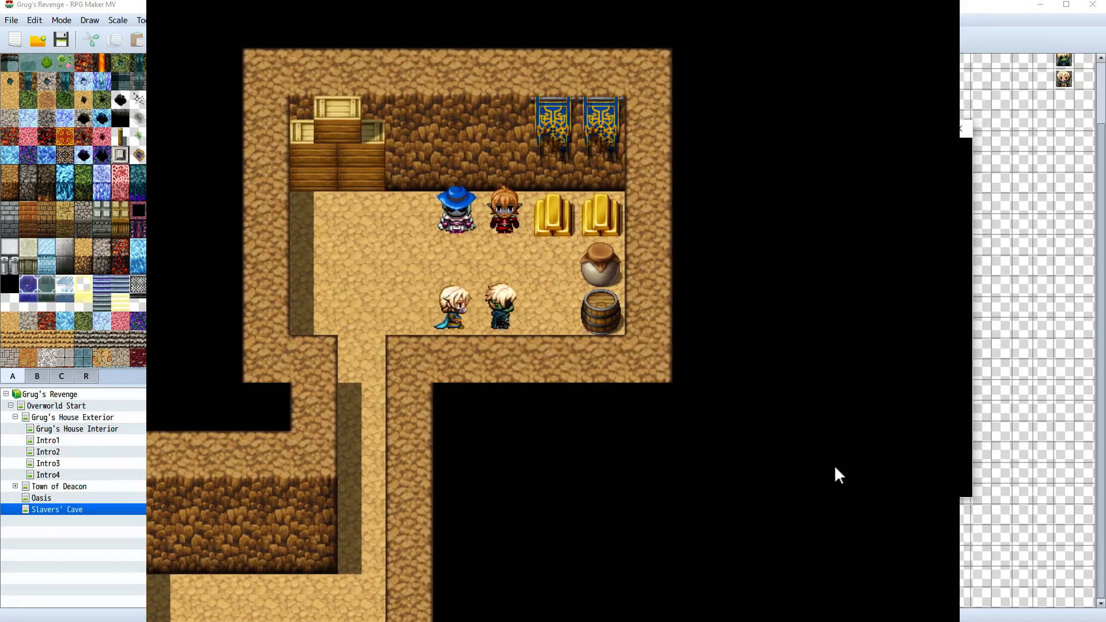
key("Return")
key("Return")
key("Return")
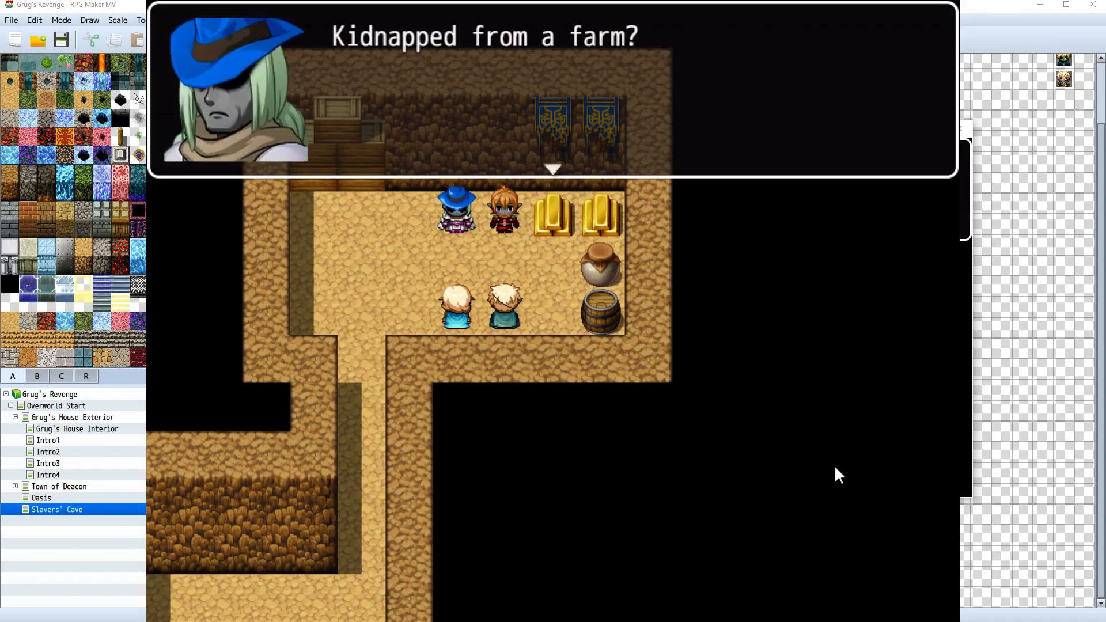
key("Return")
key("Return")
key("Return")
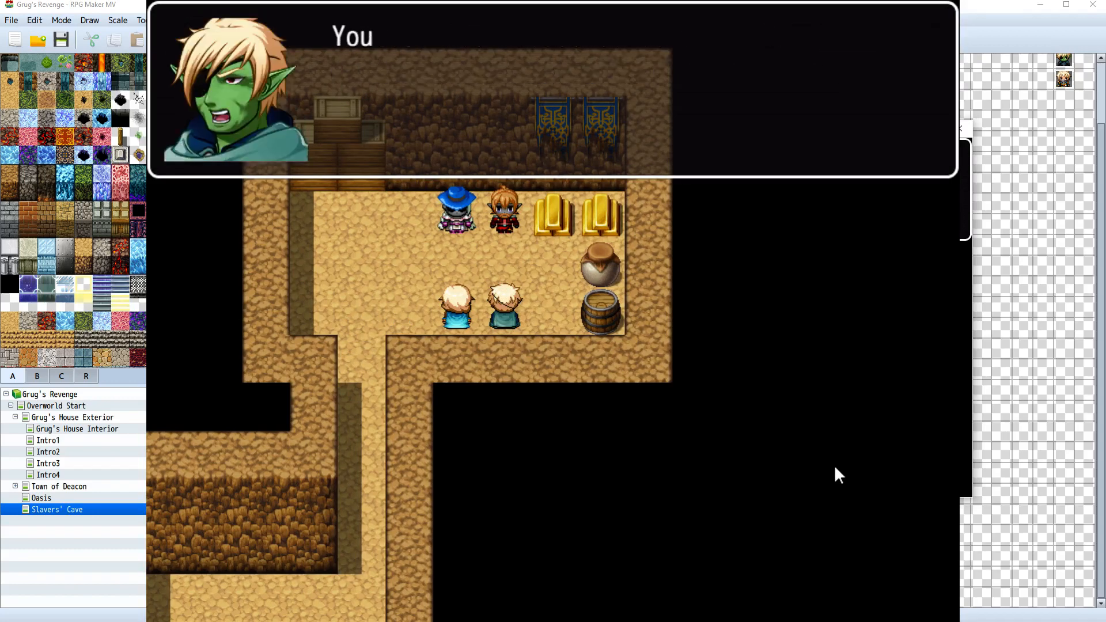
key("Return")
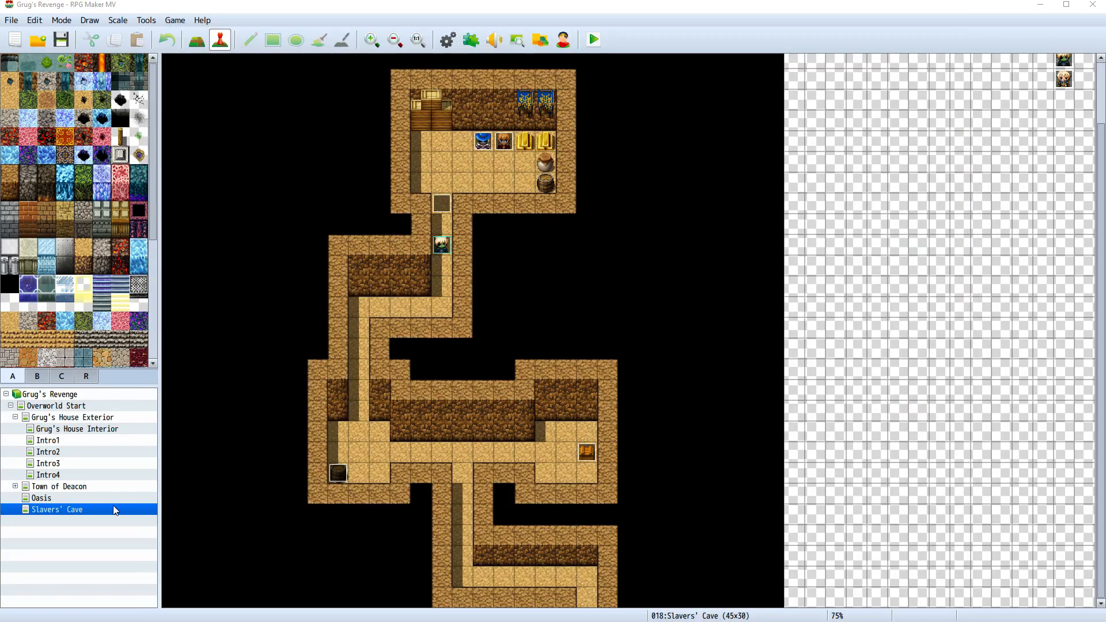
Review the battleback setting in the Slavers' Cave map properties and close them without changes
right_click(113, 509)
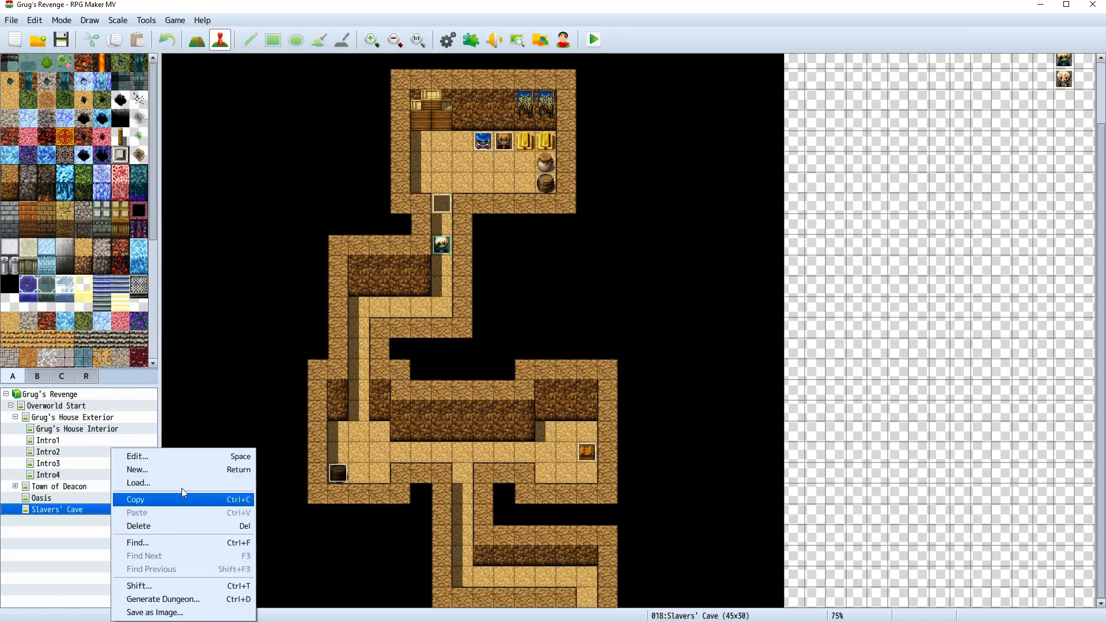
left_click(184, 456)
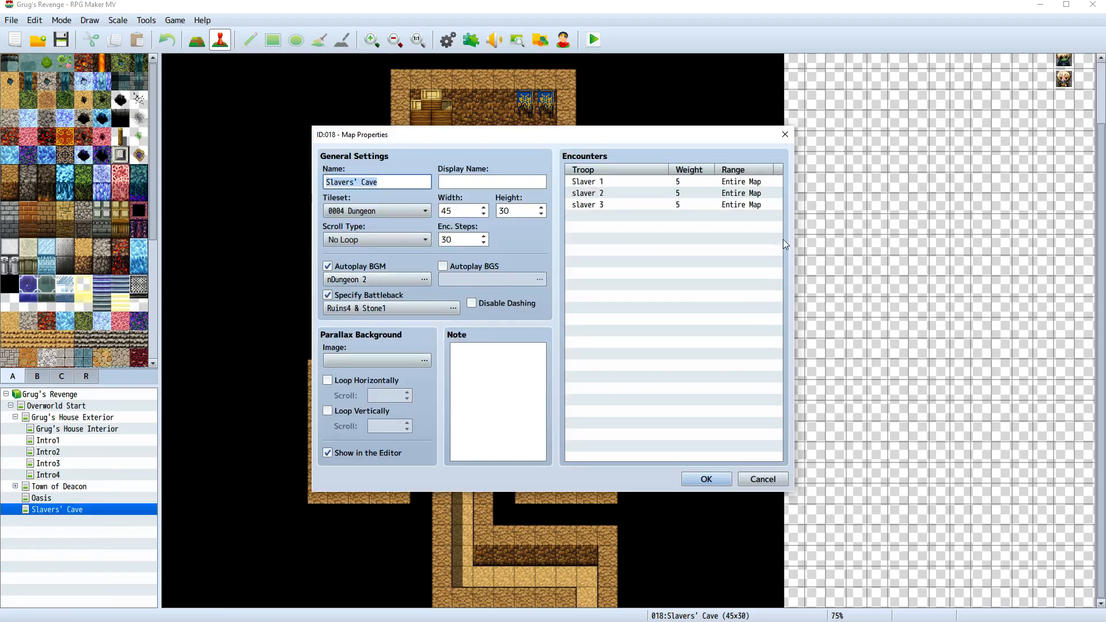
left_click(785, 134)
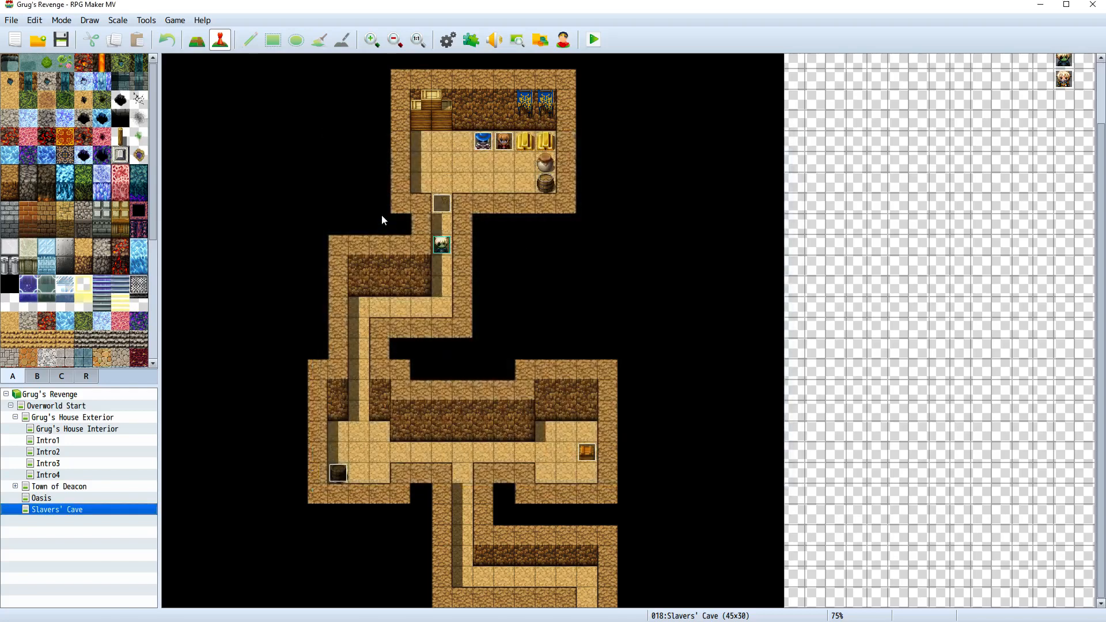
Delete the Play BGM command from the CarlandEd troop's battle event in the database
left_click(144, 21)
left_click(154, 35)
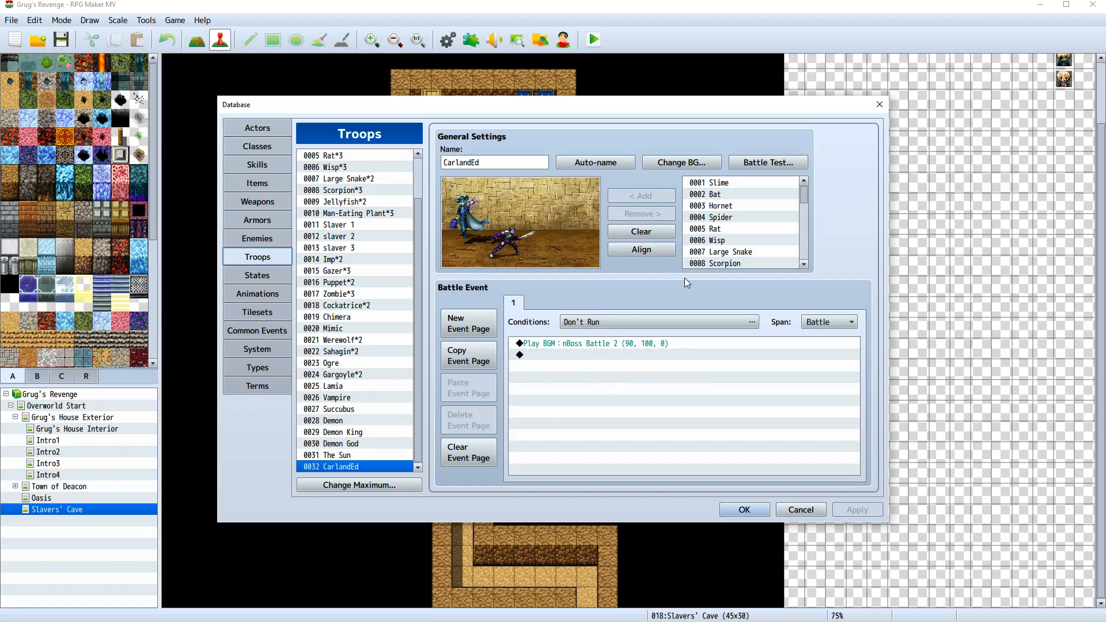
right_click(717, 341)
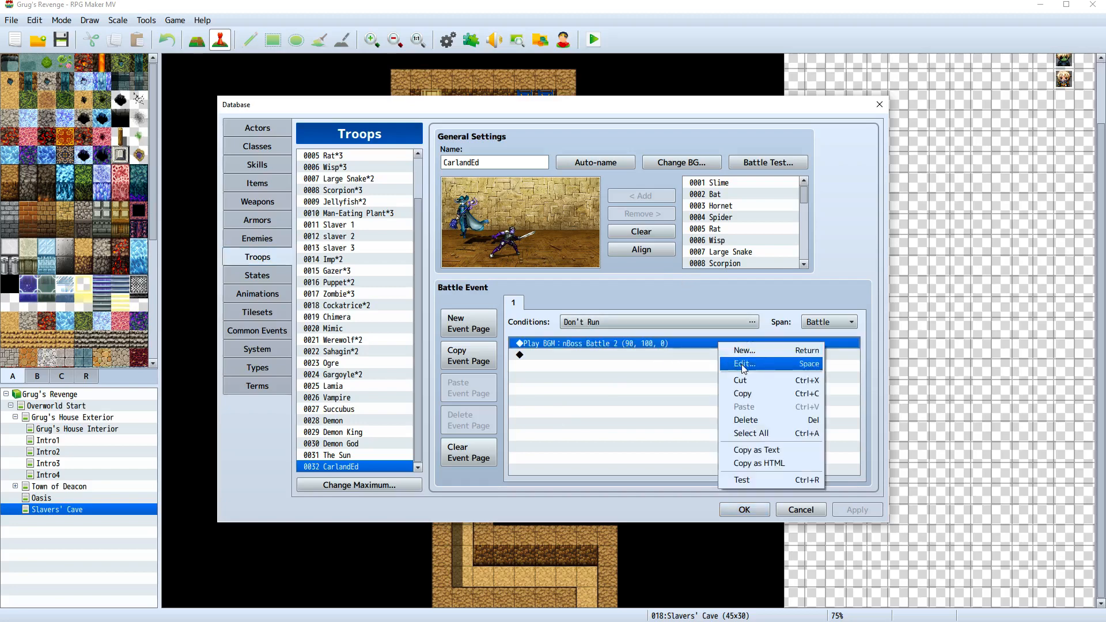
left_click(757, 420)
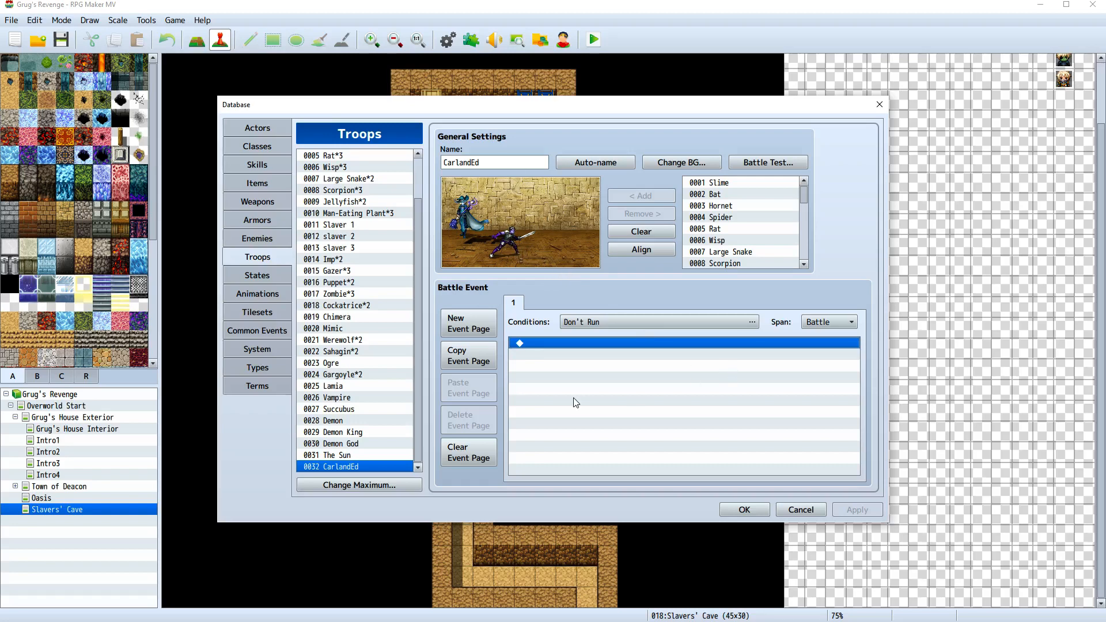
Set the CarlandEd battle event's condition to Carl's enemy HP at 0% or below
left_click(678, 323)
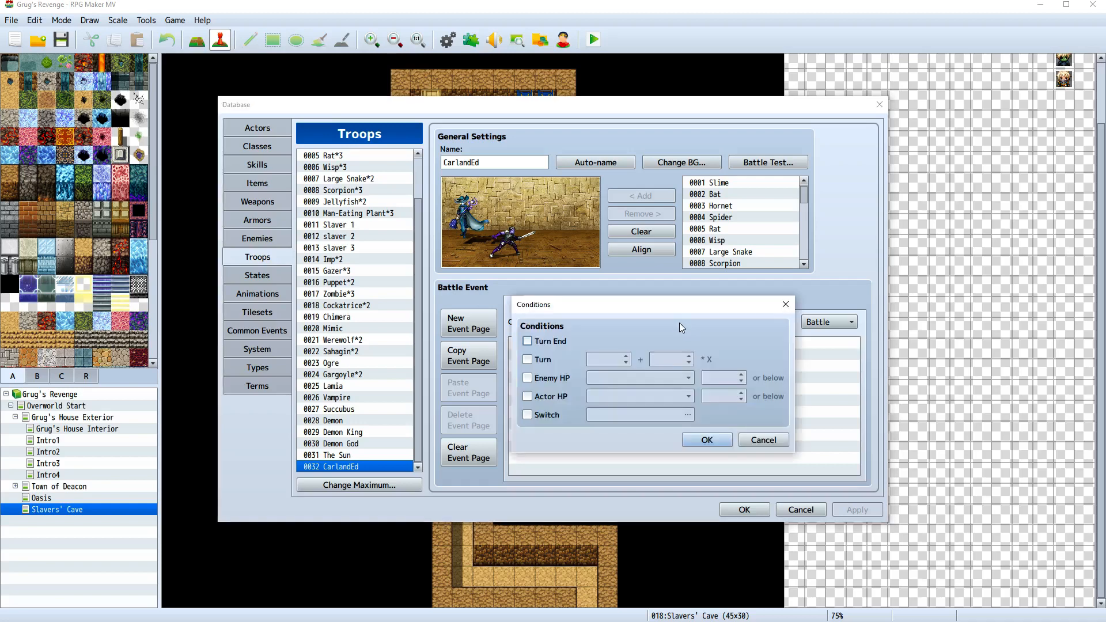
left_click(527, 378)
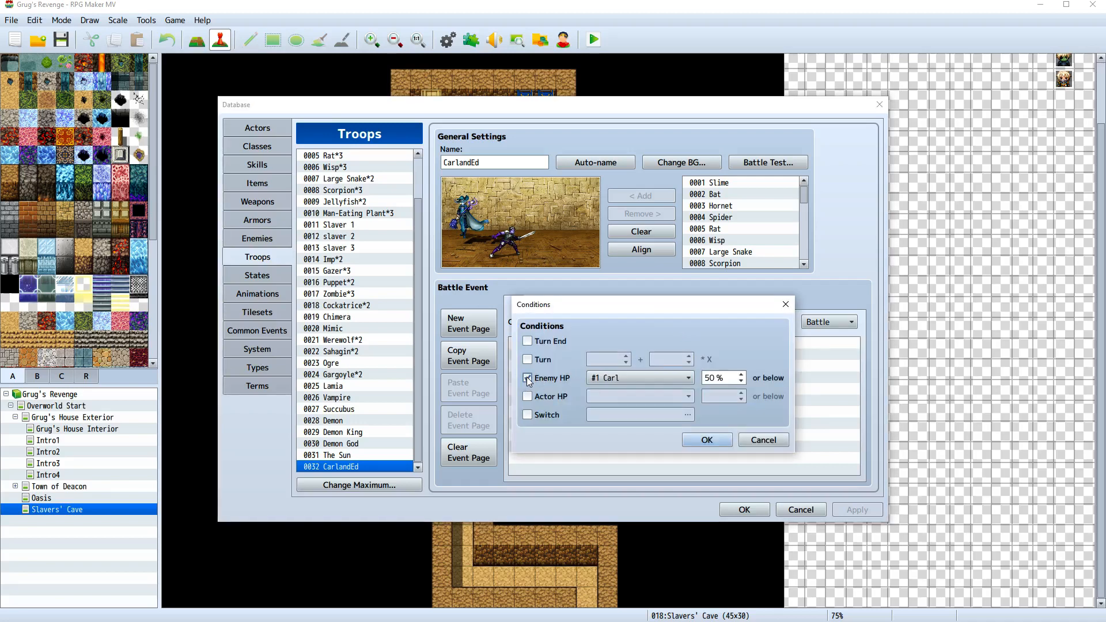
left_click(742, 383)
left_click(742, 382)
left_click(705, 441)
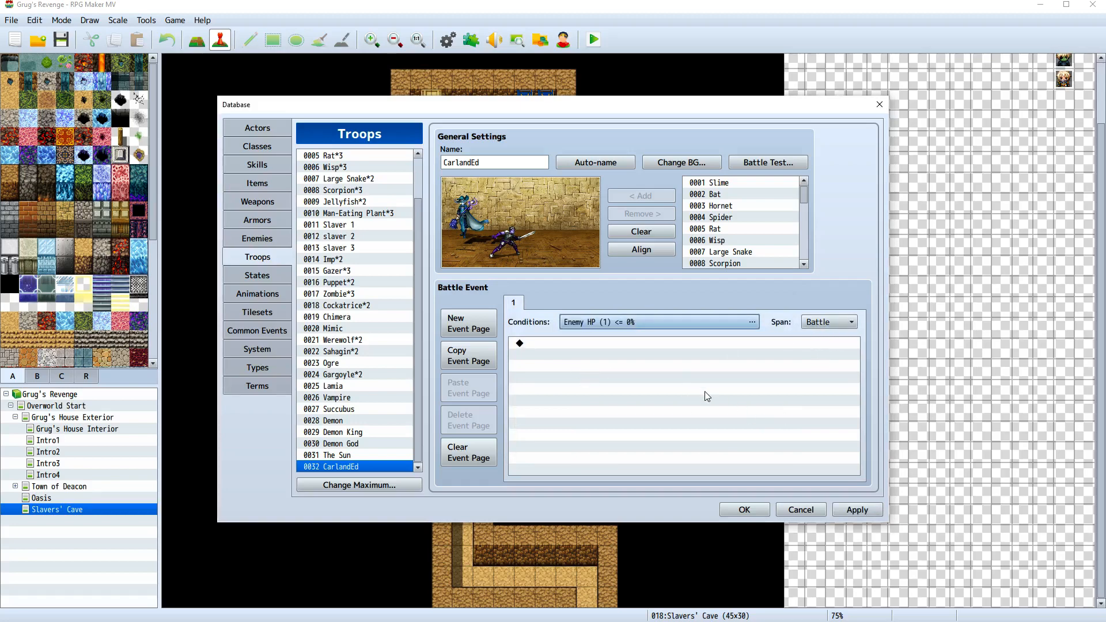
Start a new Show Text command on CarlandEd's event page and open its face image selection
right_click(601, 344)
left_click(634, 353)
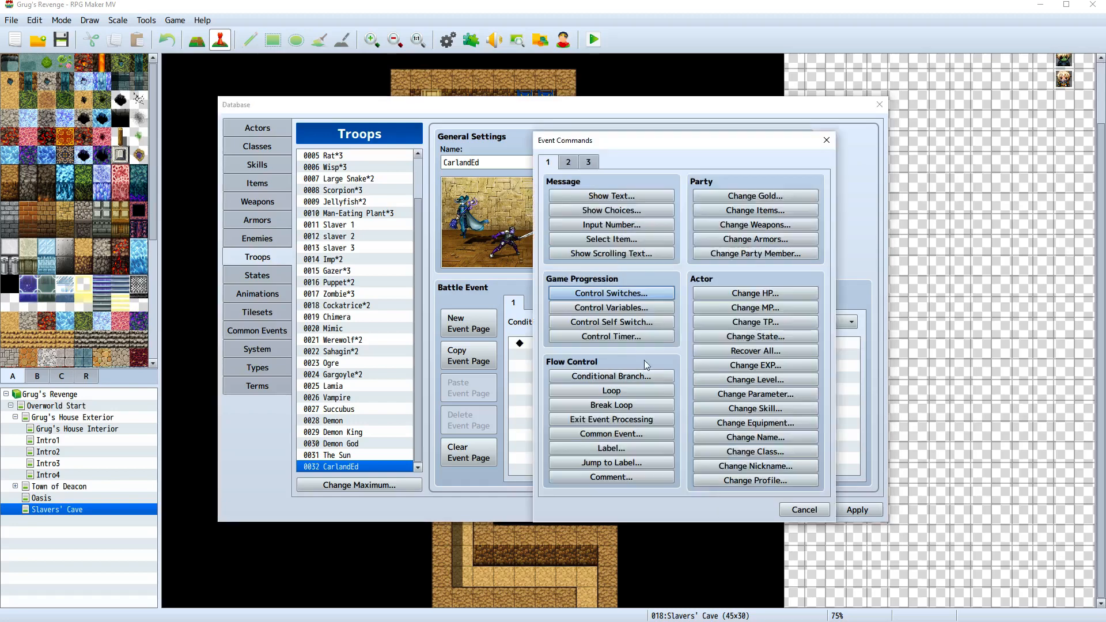
left_click(644, 199)
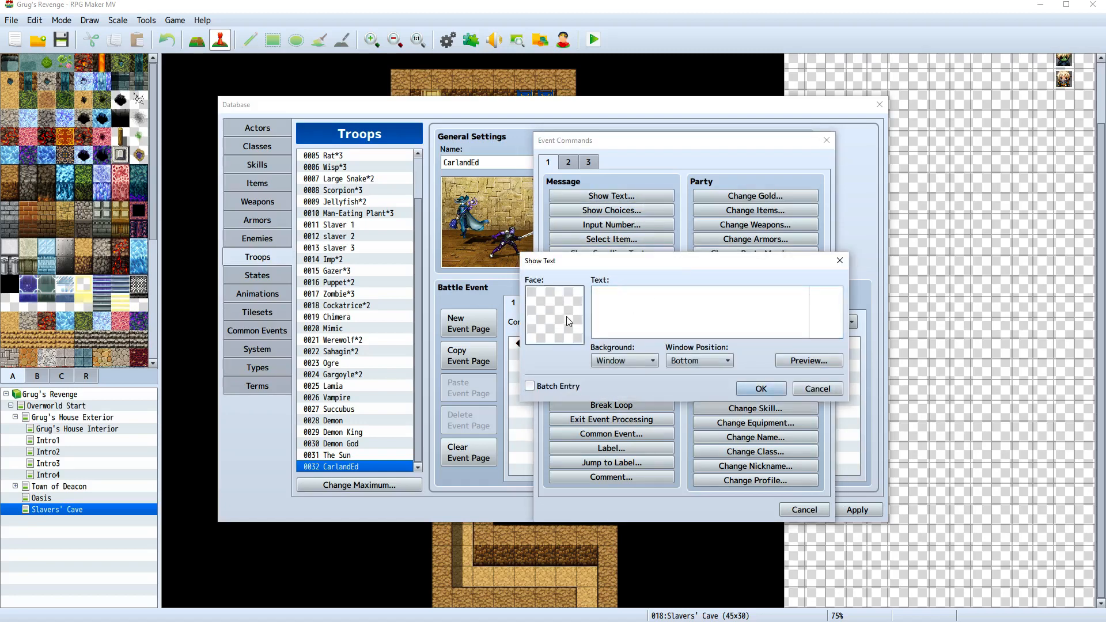
double_click(557, 327)
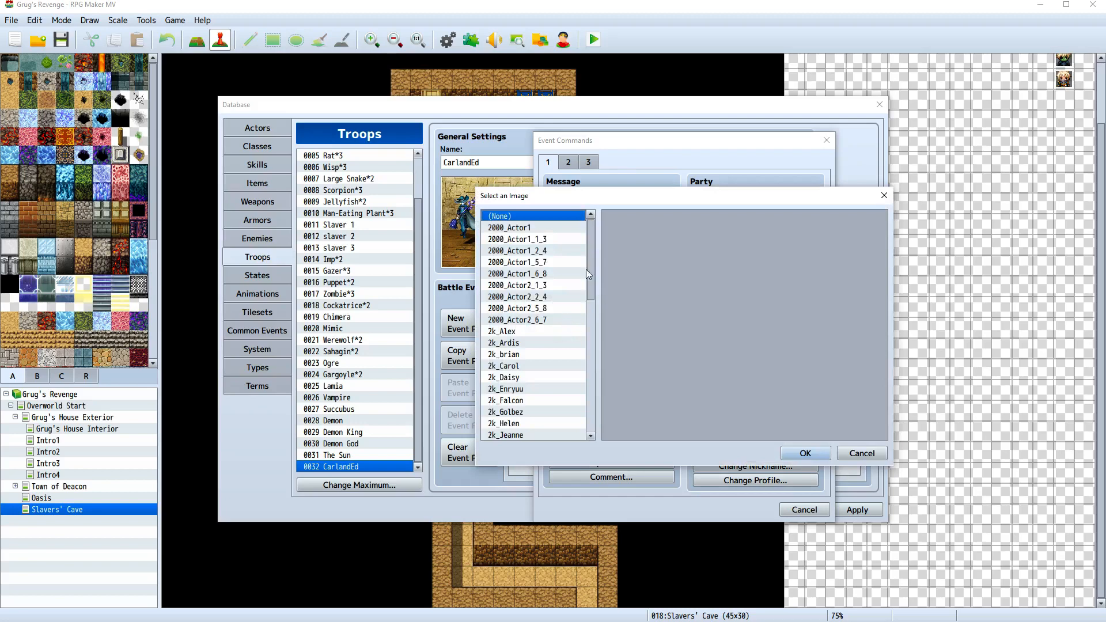
Browse the face image list from the 2000_Actor and 2k sets down to WifeFace for a face for the defeat dialogue
left_click_drag(591, 256, 588, 286)
scroll(587, 282, "up", 2)
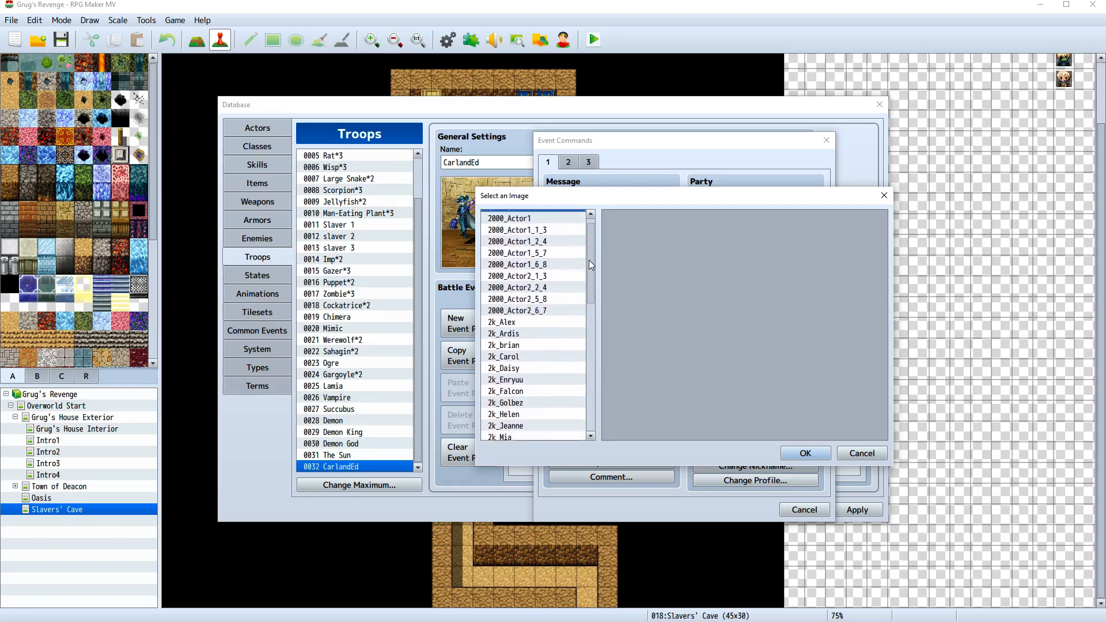
left_click(539, 228)
left_click(542, 240)
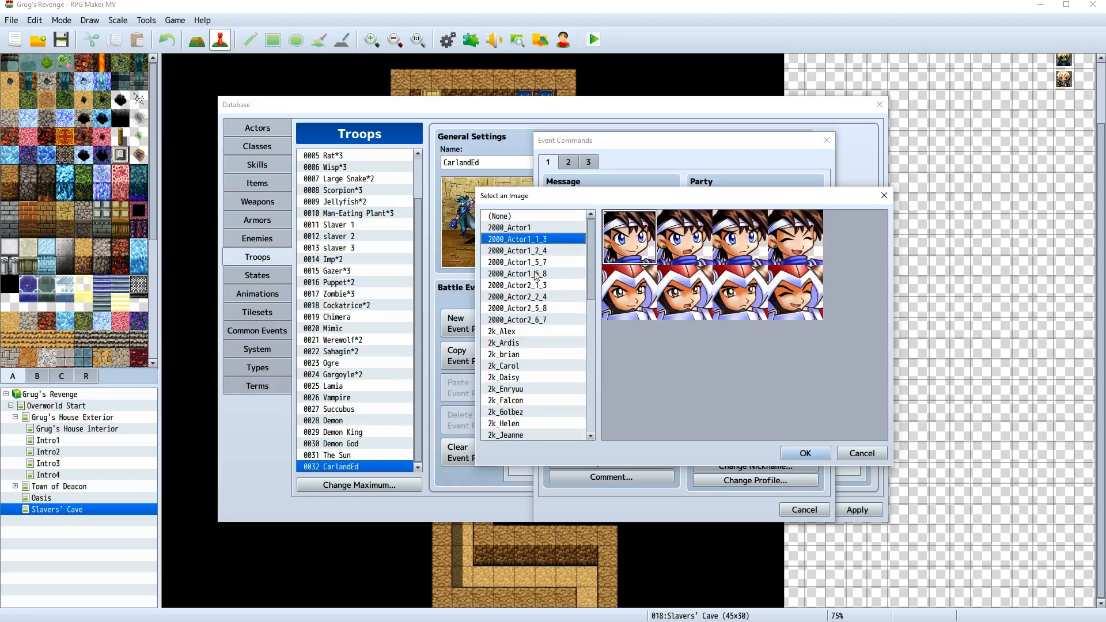
left_click(532, 285)
left_click(533, 309)
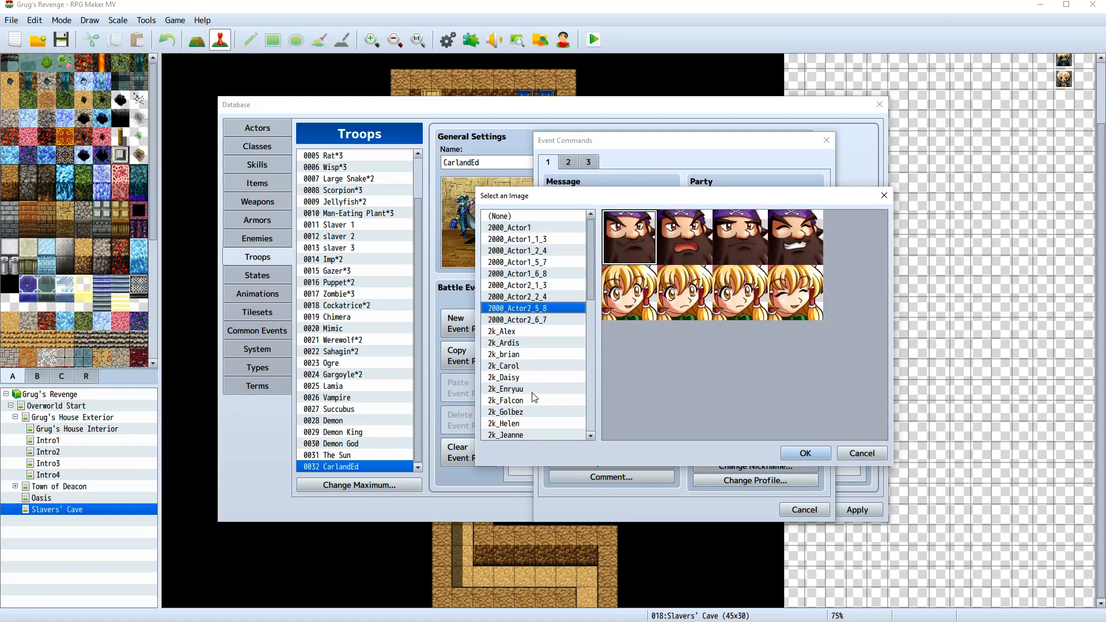
left_click(533, 378)
scroll(541, 397, "down", 3)
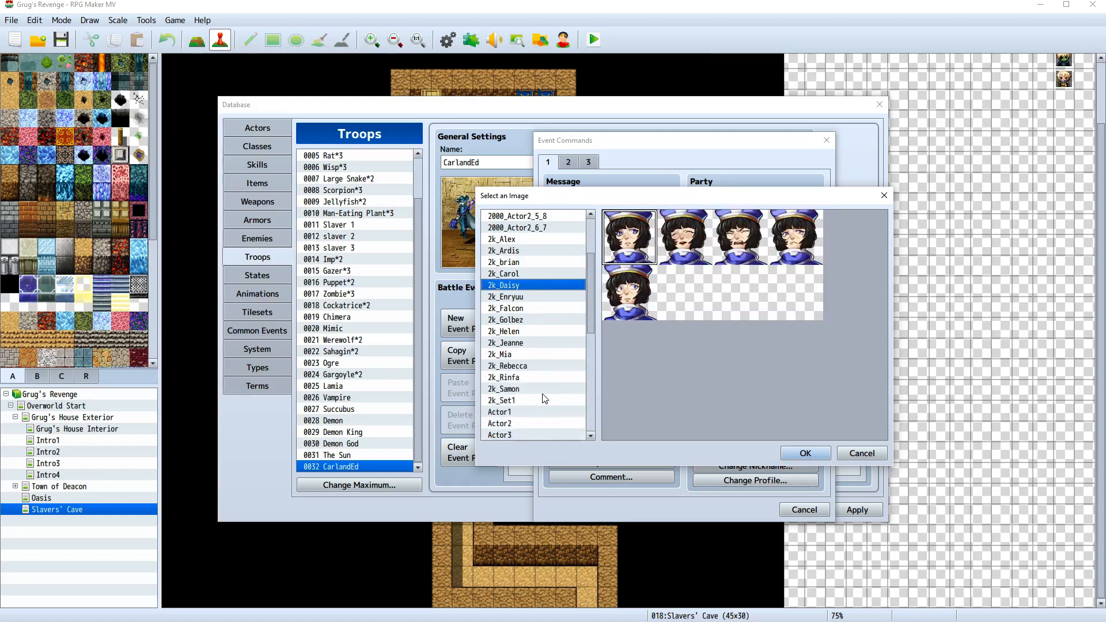
scroll(545, 398, "down", 6)
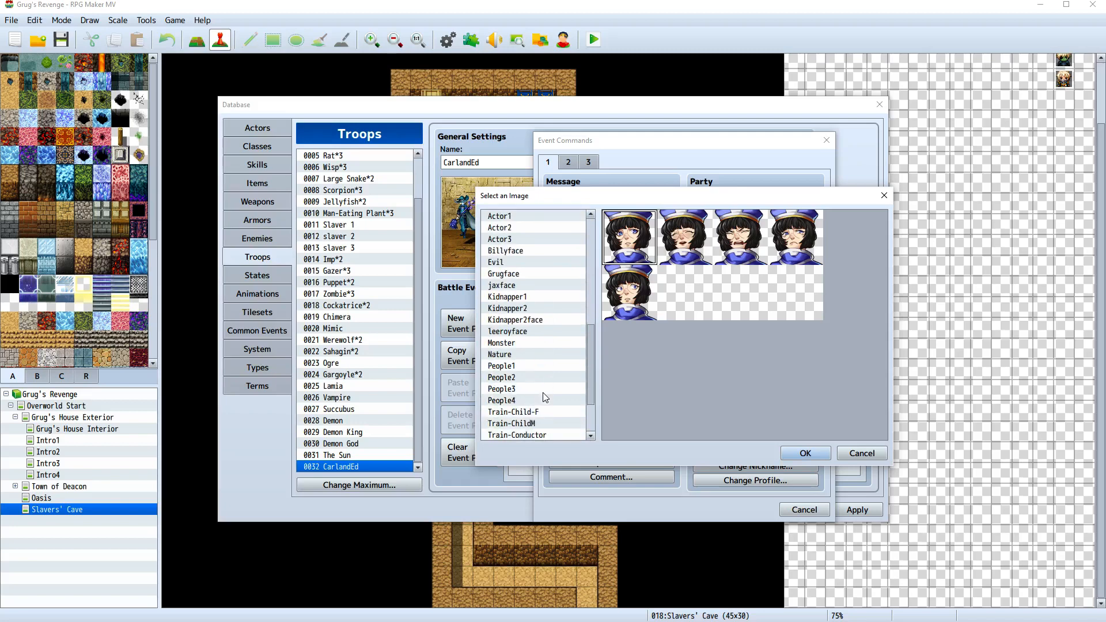
scroll(544, 397, "down", 2)
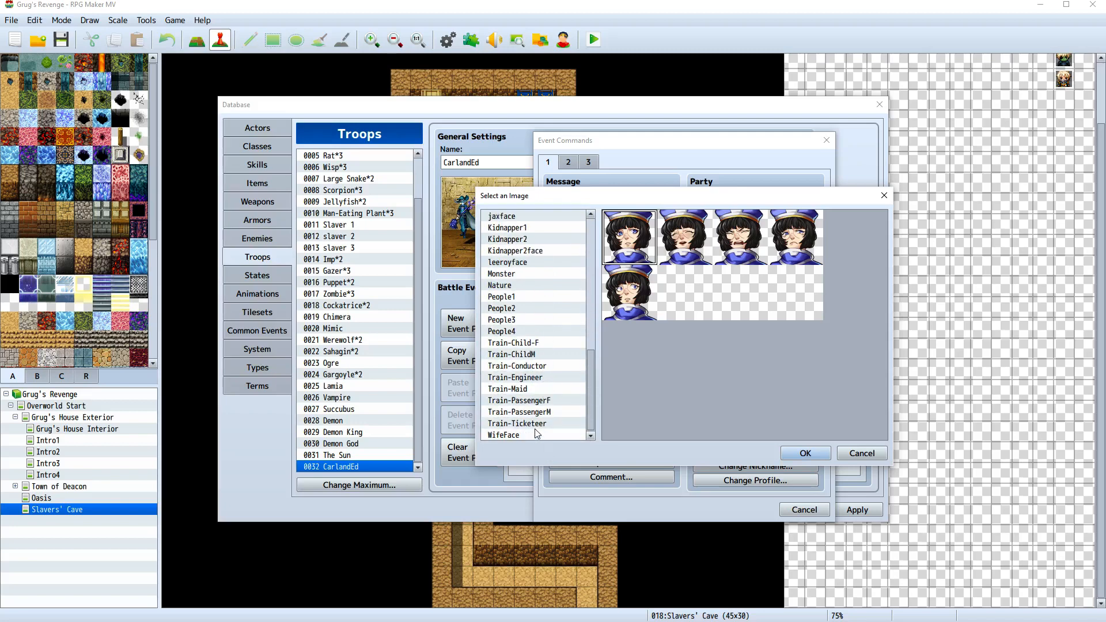
Compare the People2, Monster, Actor2, jaxface and Kidnapper face sheets as candidates for the battle dialogue
left_click(529, 326)
left_click(530, 309)
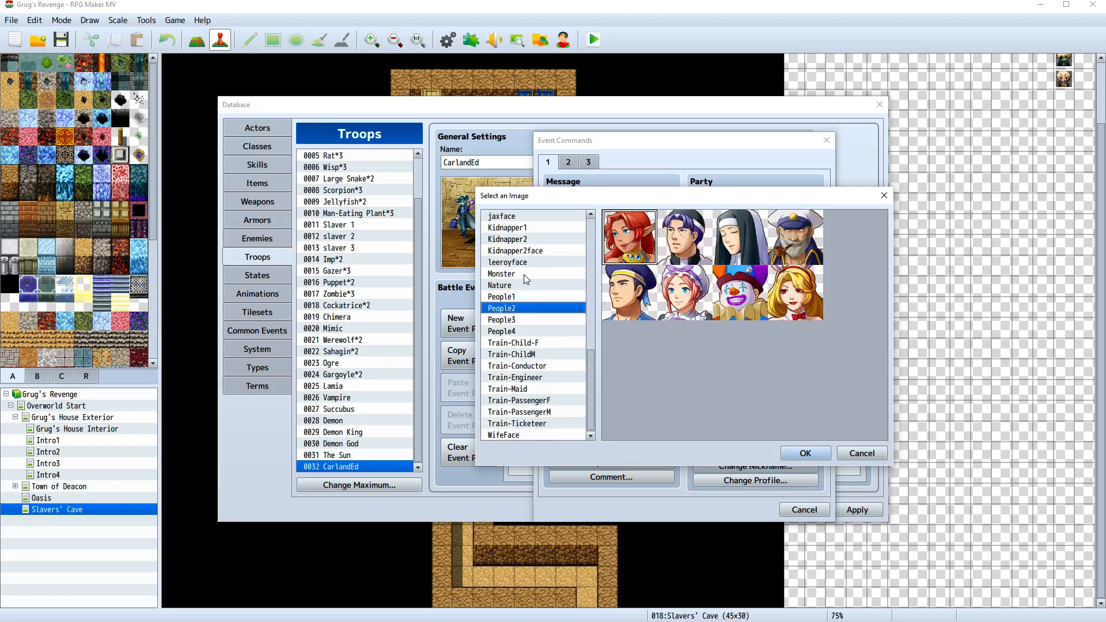
left_click(526, 274)
scroll(525, 265, "up", 3)
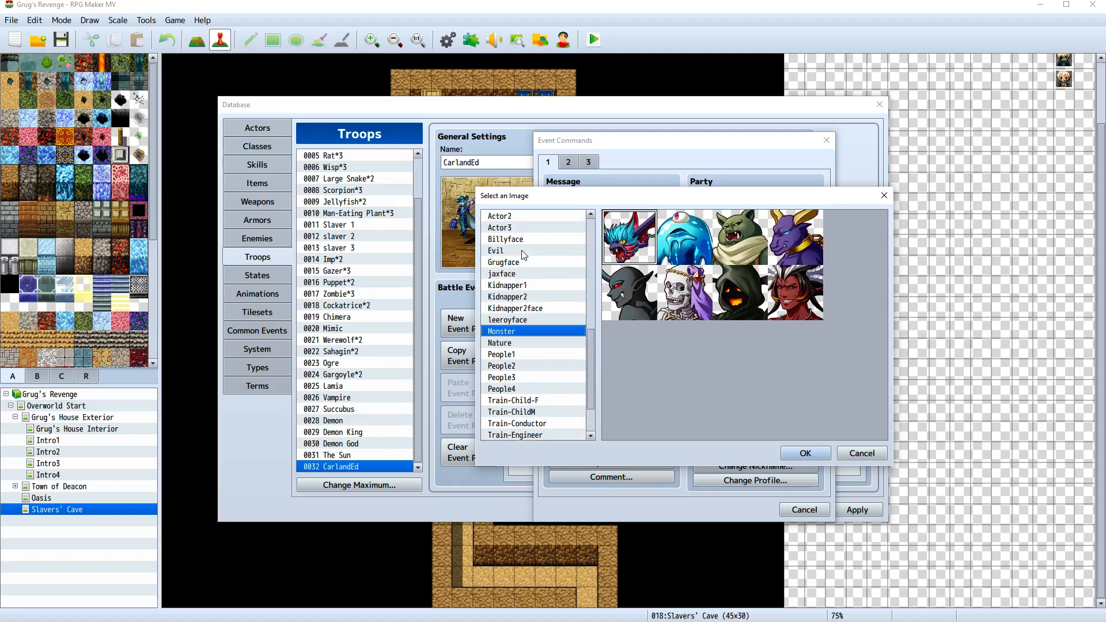
left_click(531, 230)
left_click(531, 219)
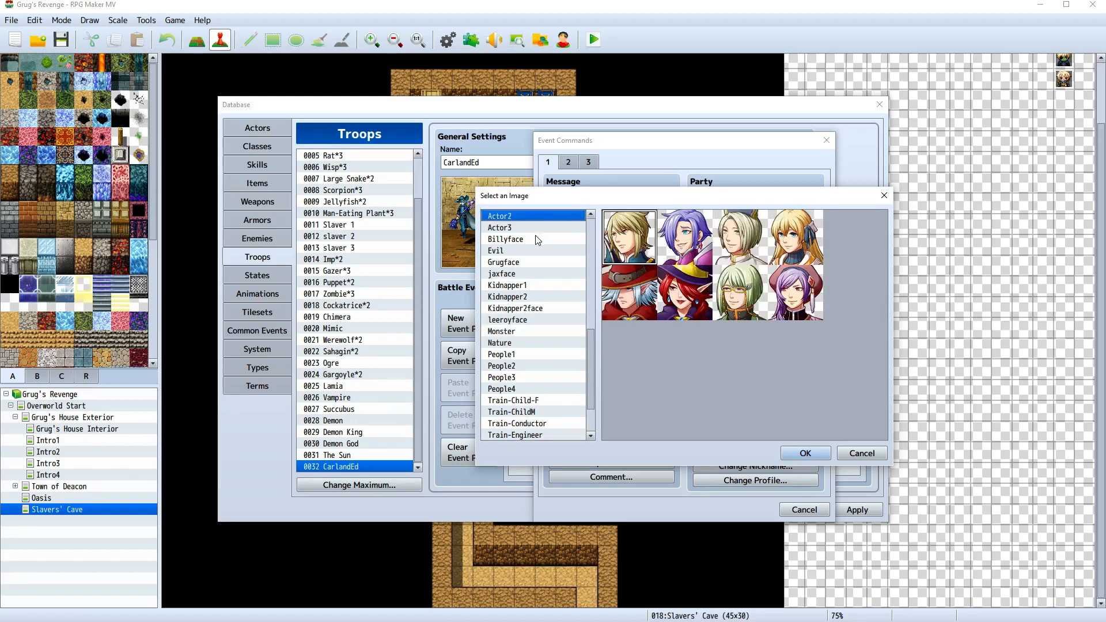
left_click(536, 239)
left_click(537, 263)
left_click(538, 273)
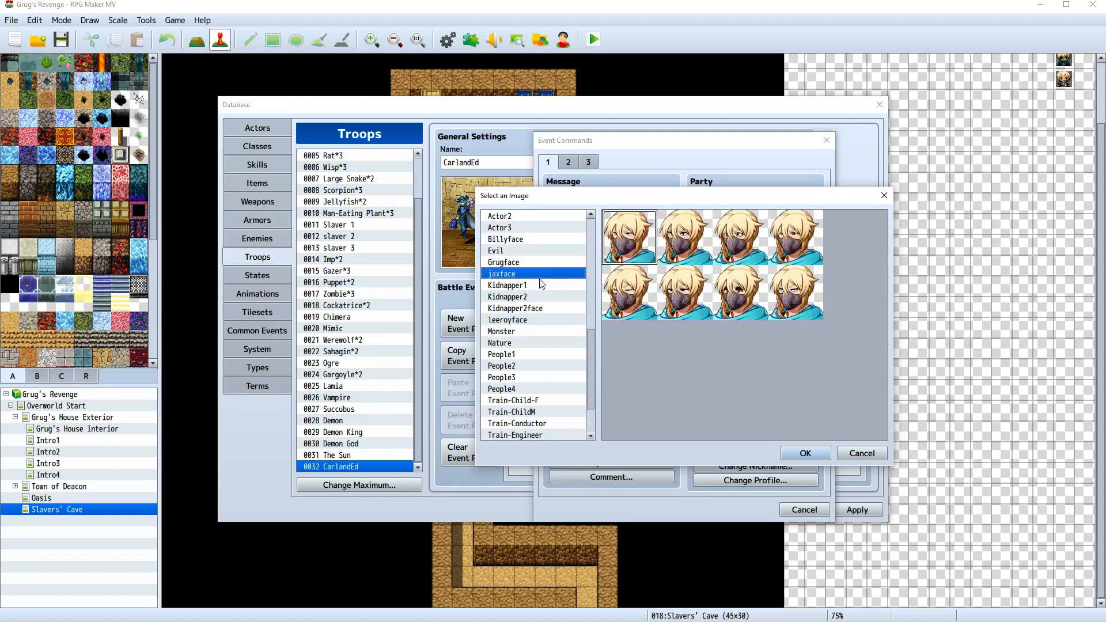
left_click(540, 285)
left_click(538, 296)
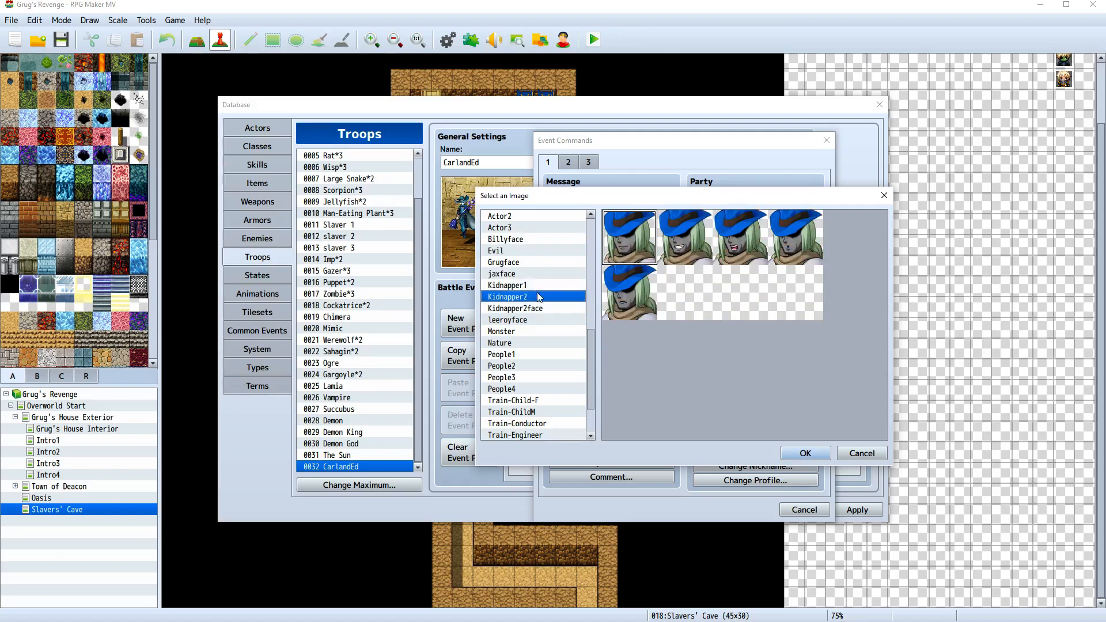
mouse_move(682, 196)
left_mouse_down()
mouse_move(738, 283)
mouse_move(672, 209)
left_mouse_up()
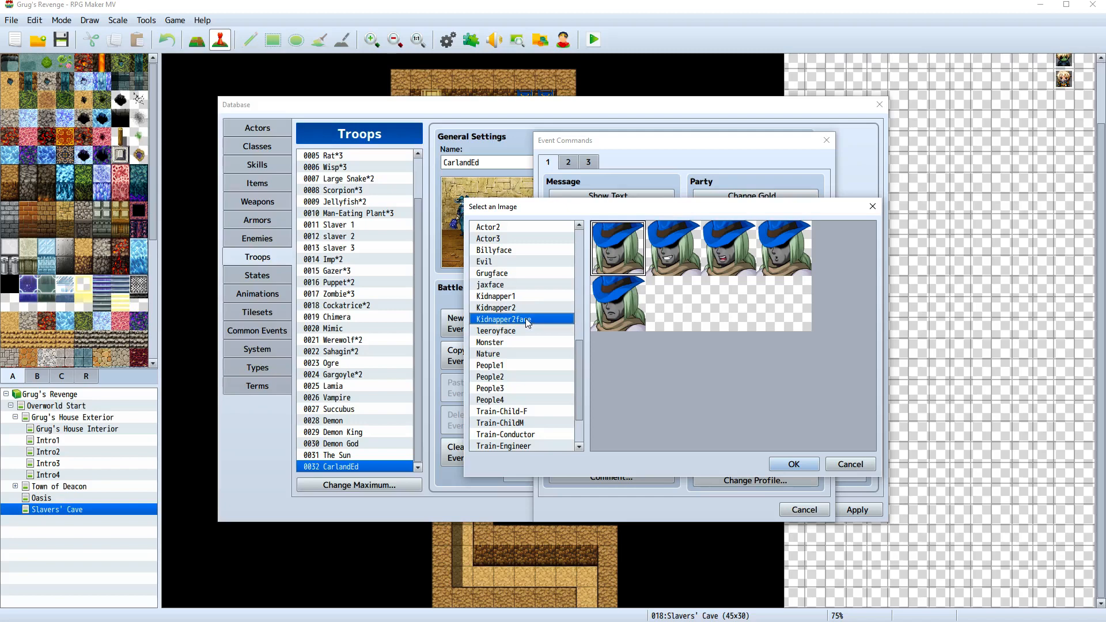
left_click(520, 297)
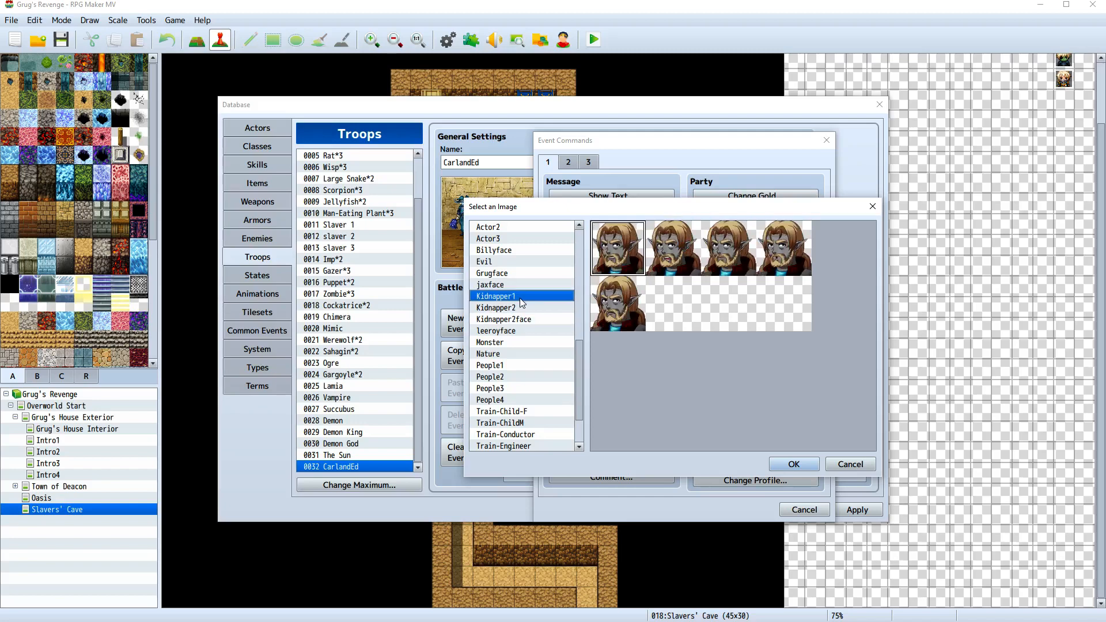
left_click(523, 308)
Abandon the face selection and the Show Text command, and close the database, discarding its changes
left_click(873, 207)
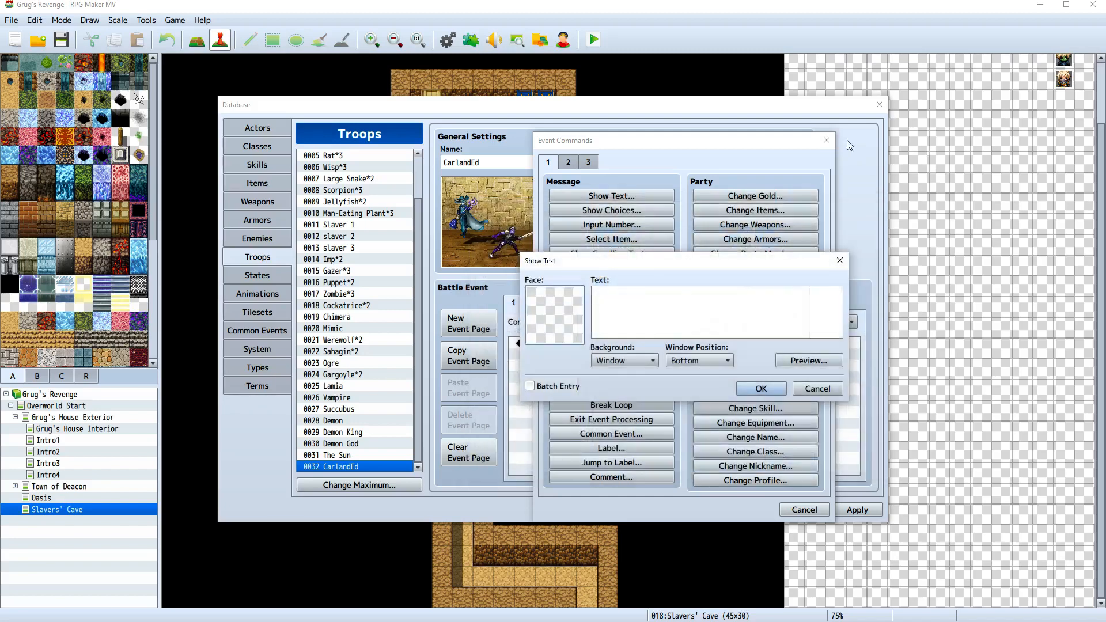
left_click(845, 257)
left_click(824, 139)
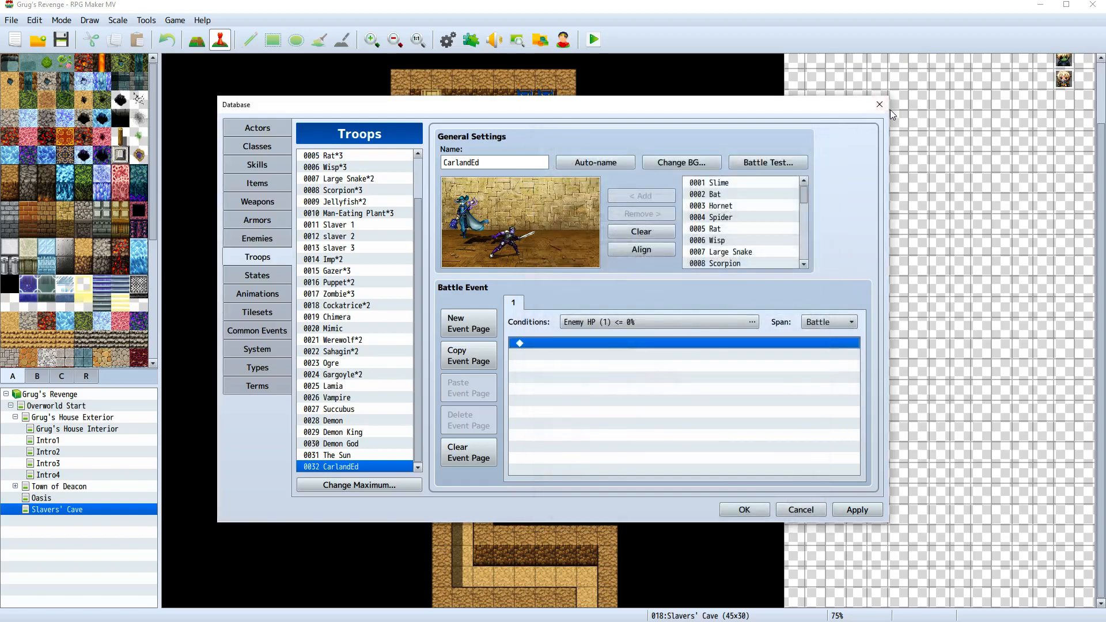
left_click(880, 105)
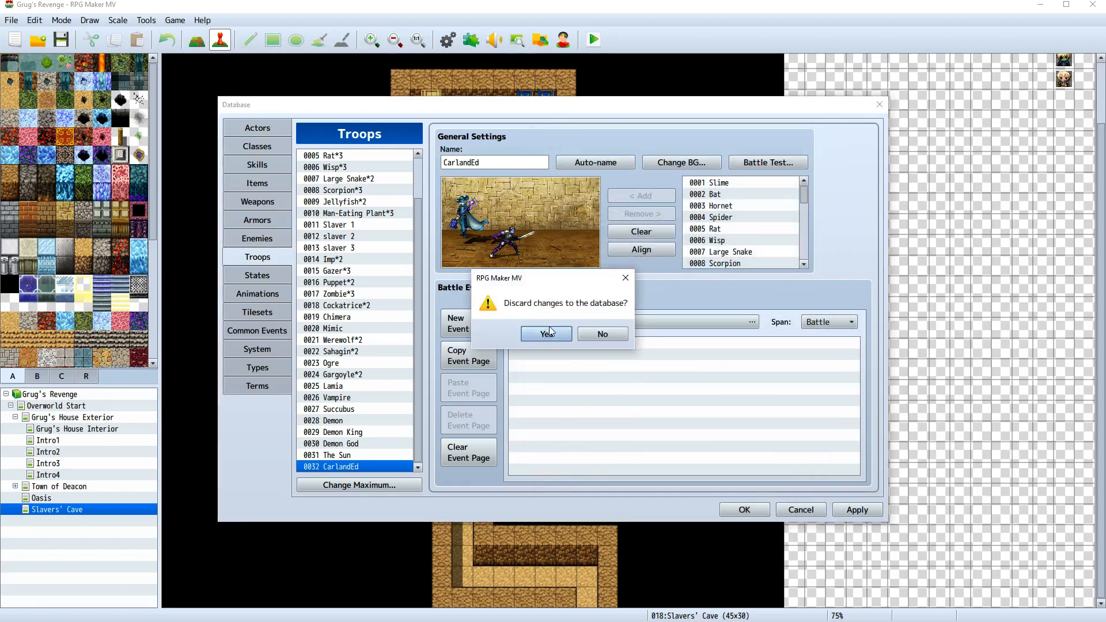
left_click(546, 334)
Start a playtest with a new game and walk the hero up into the slavers' room to trigger the confrontation
left_click(594, 39)
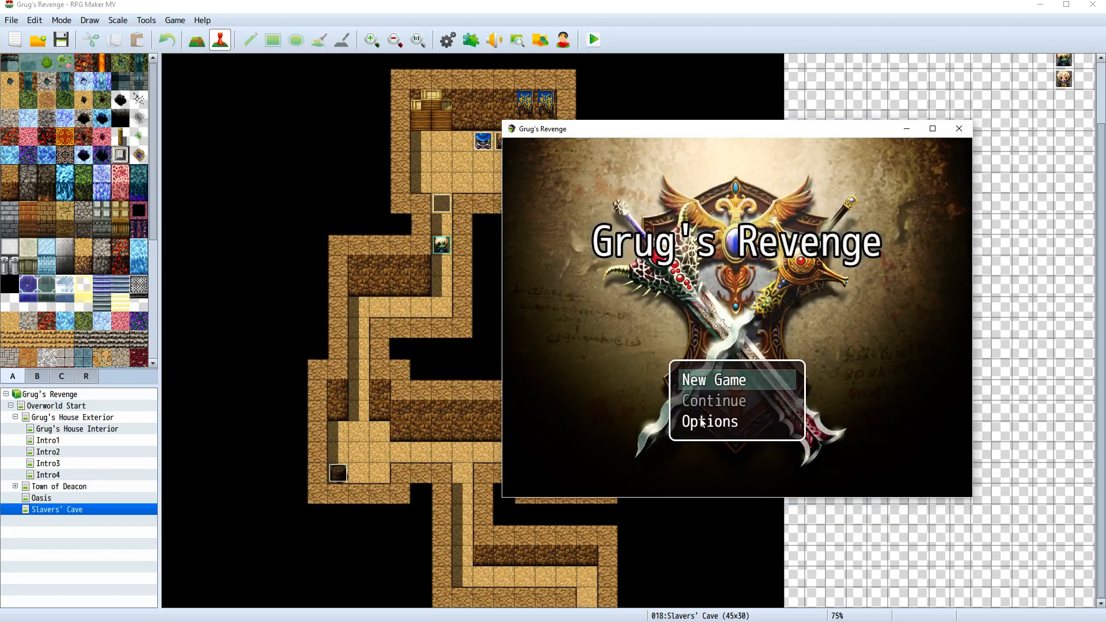
left_click(745, 386)
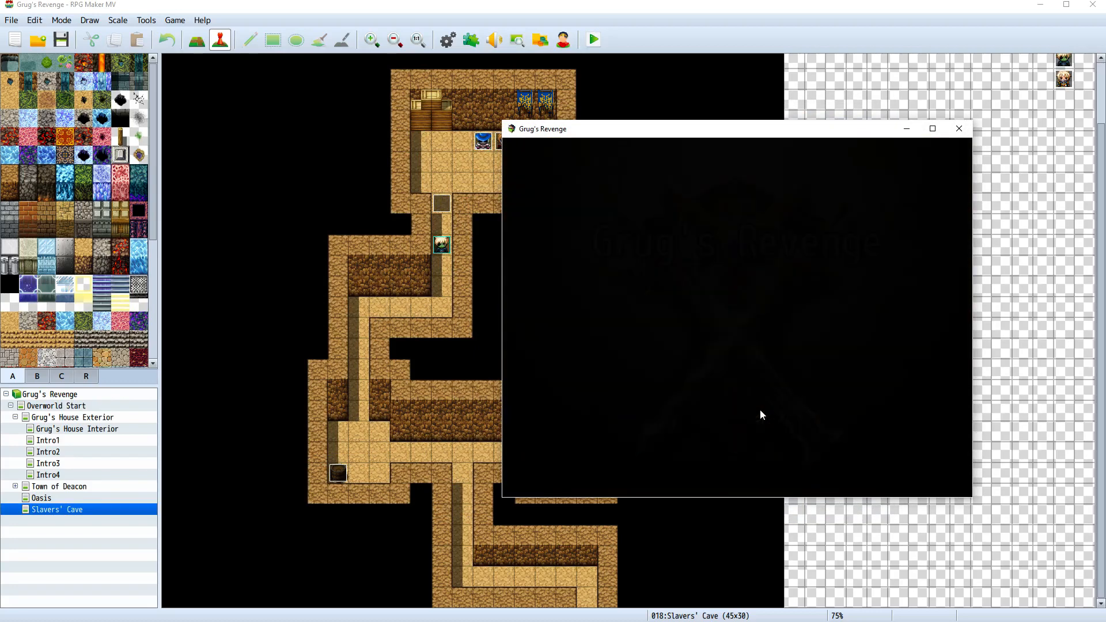
key("Up")
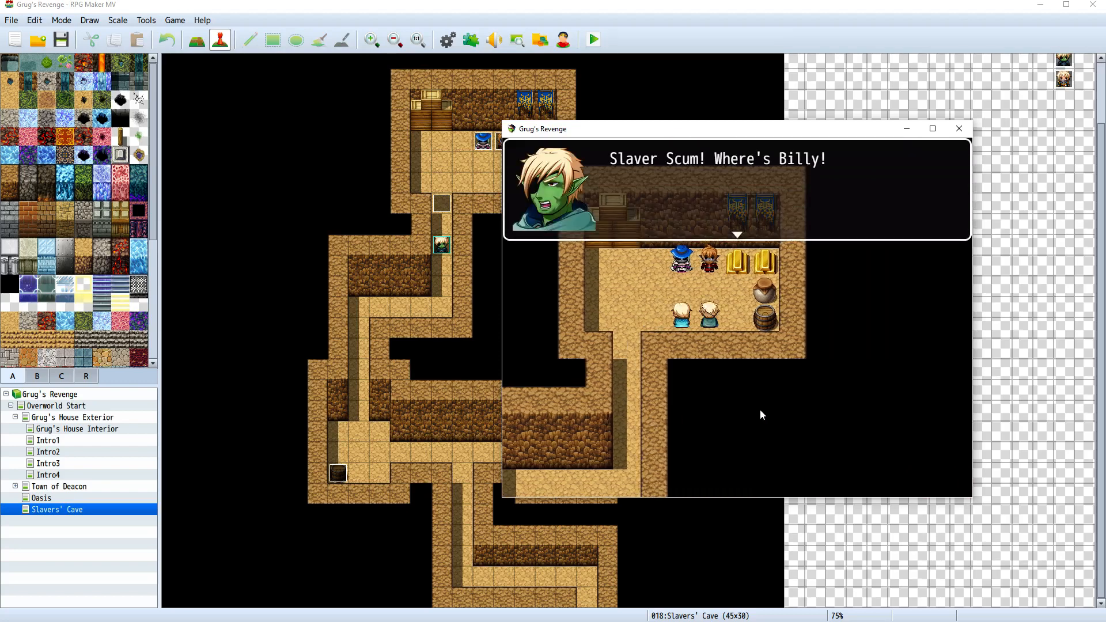
Advance through the confrontation dialogue between Grug and the slavers until the boss battle begins
key("Return")
key("Return")
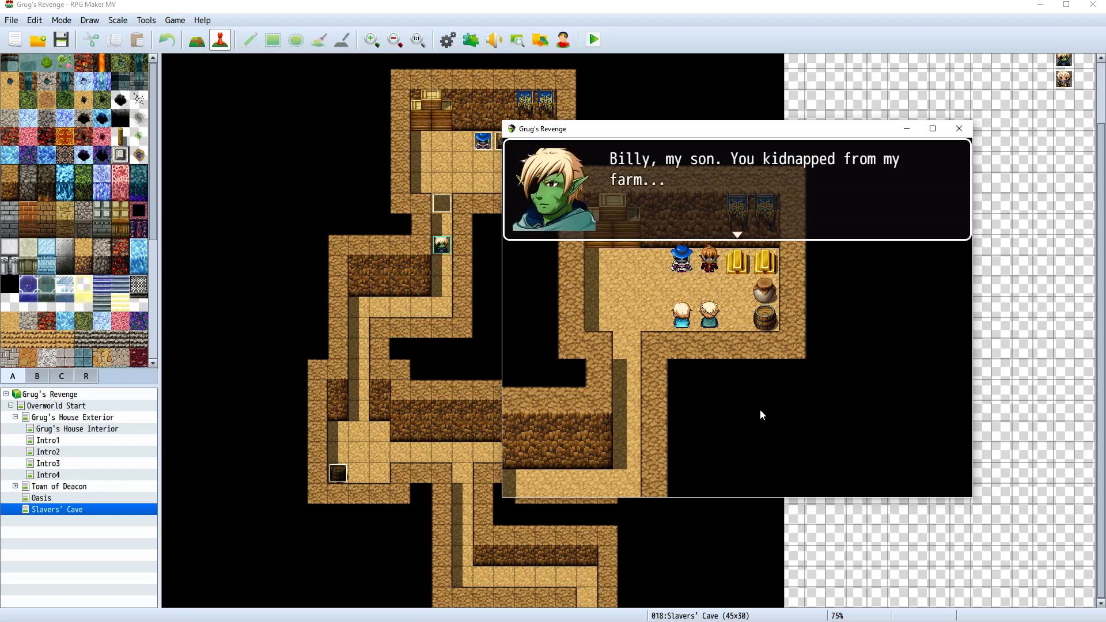
key("Return")
key("Return")
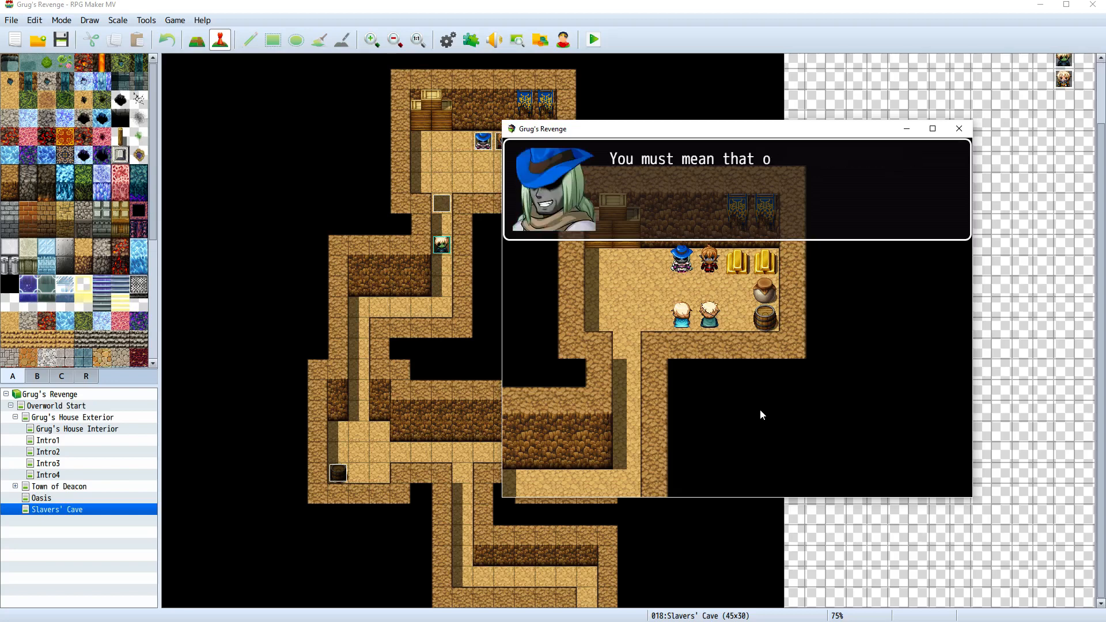
key("Return")
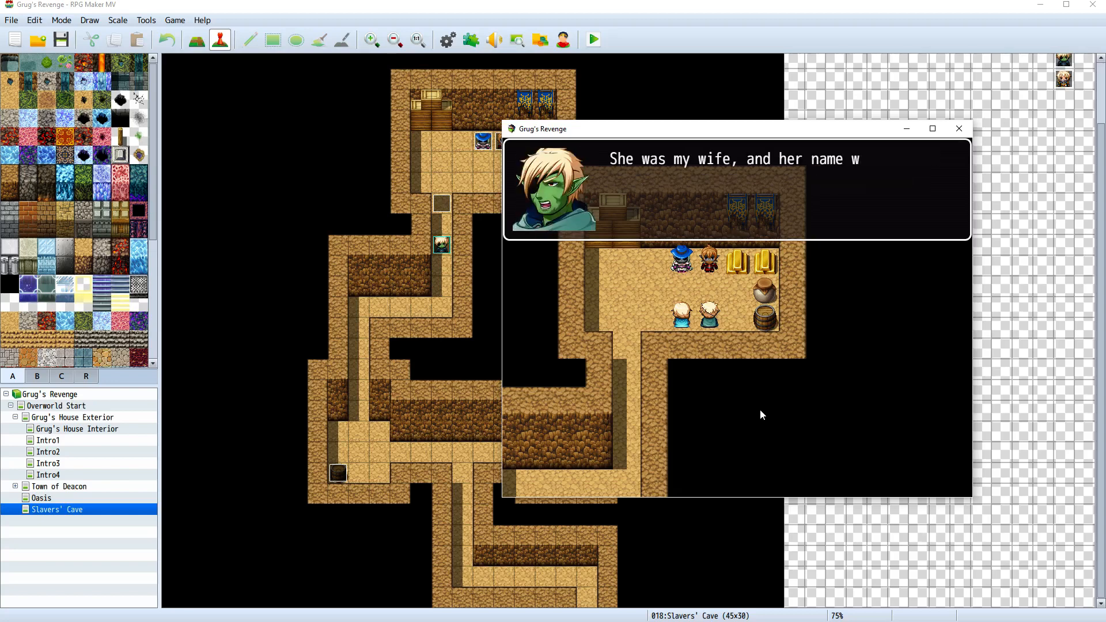
key("Return")
key("Return")
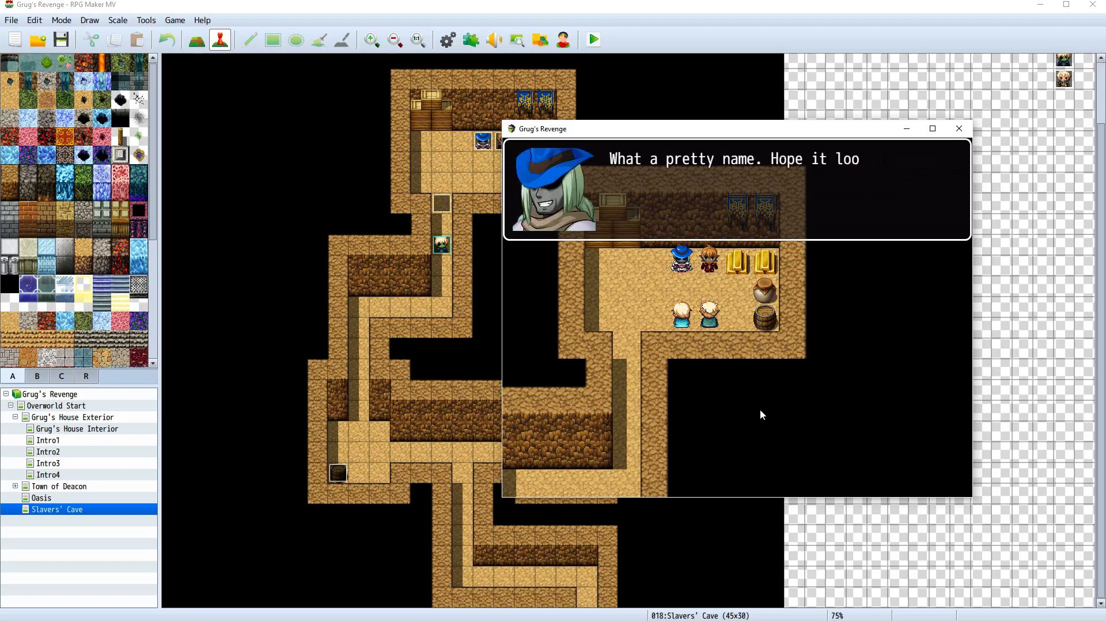
key("Return")
key("Return")
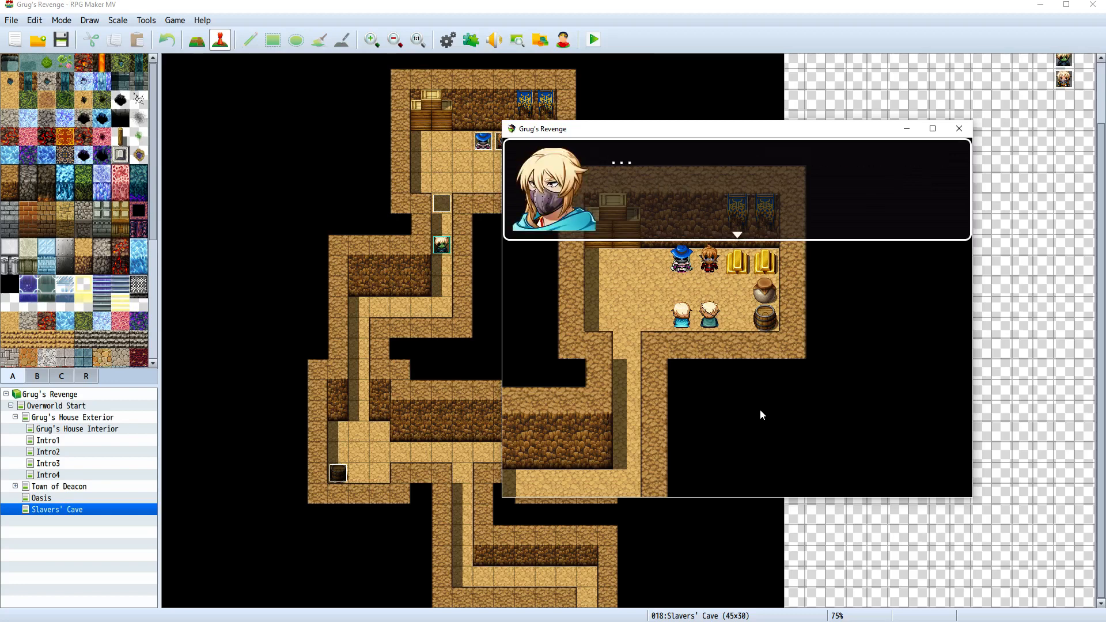
key("Return")
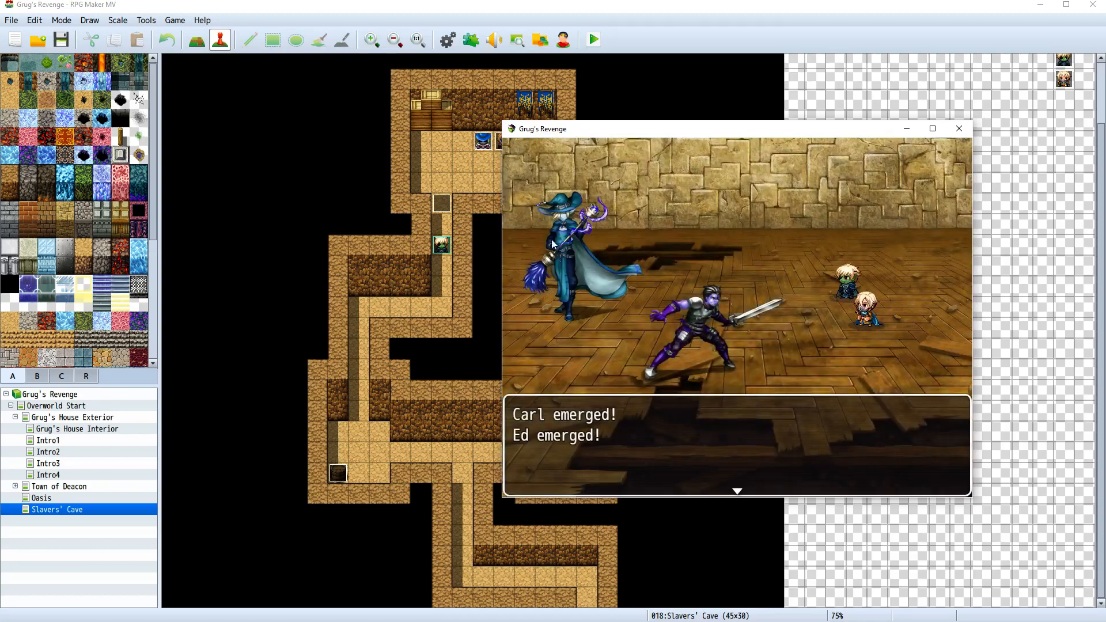
Check Grugtar's attack targeting between Carl and Ed in the battle, back out, and close the playtest
left_click(697, 465)
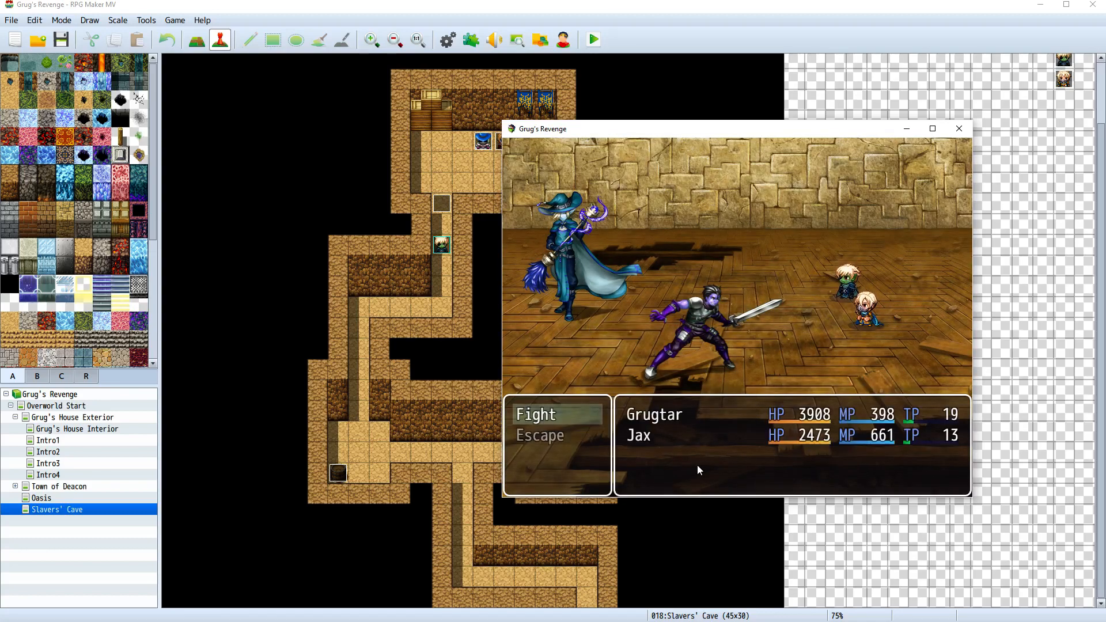
key("Return")
key("Return")
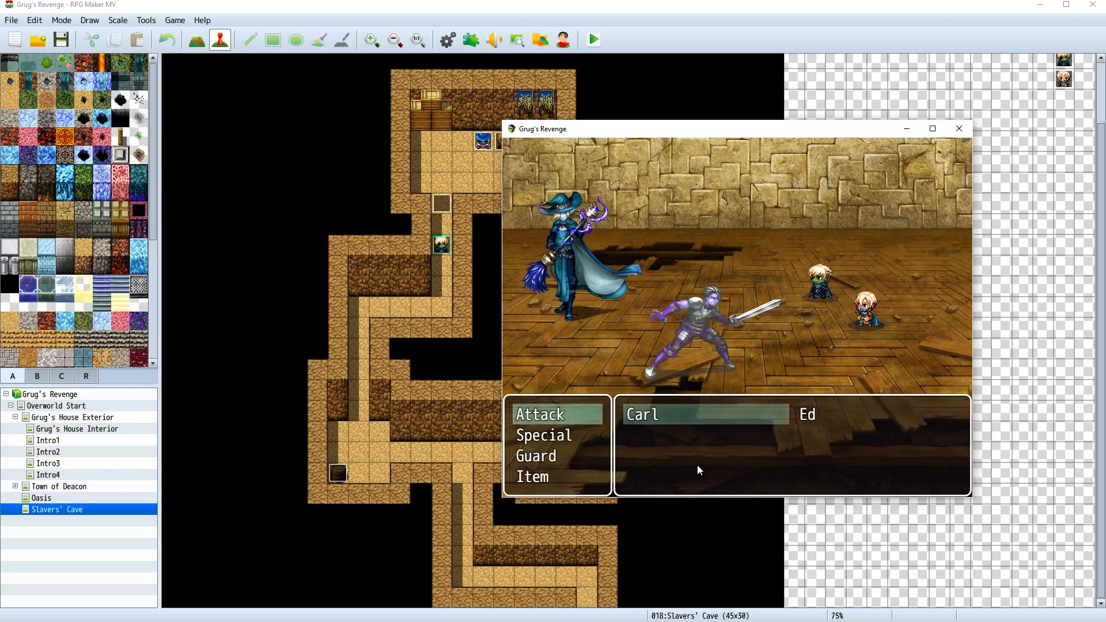
key("Right")
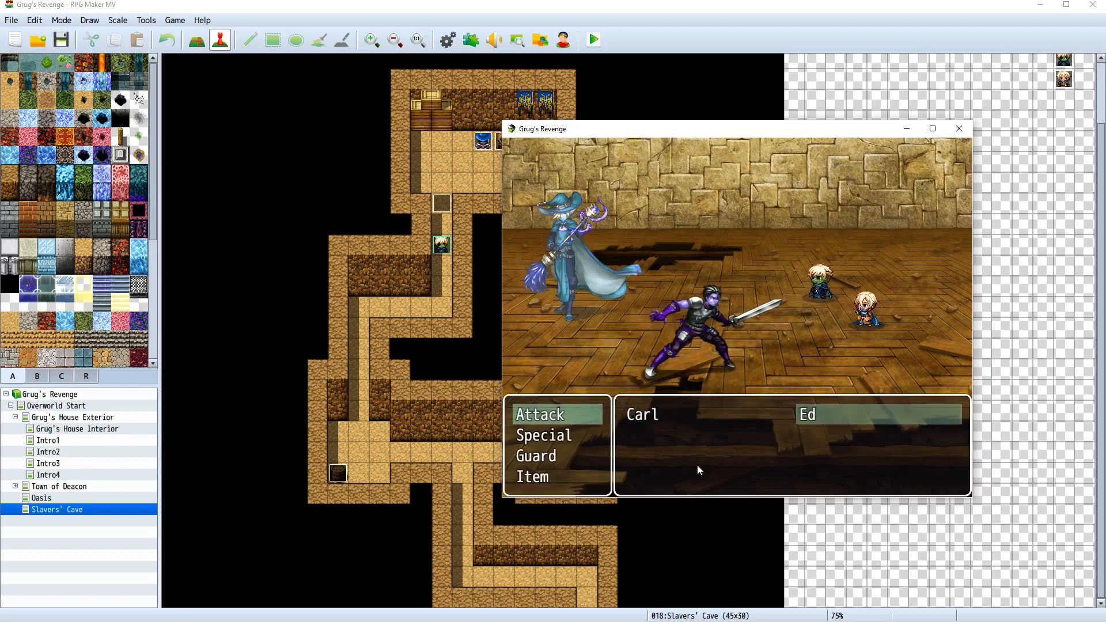
key("Return")
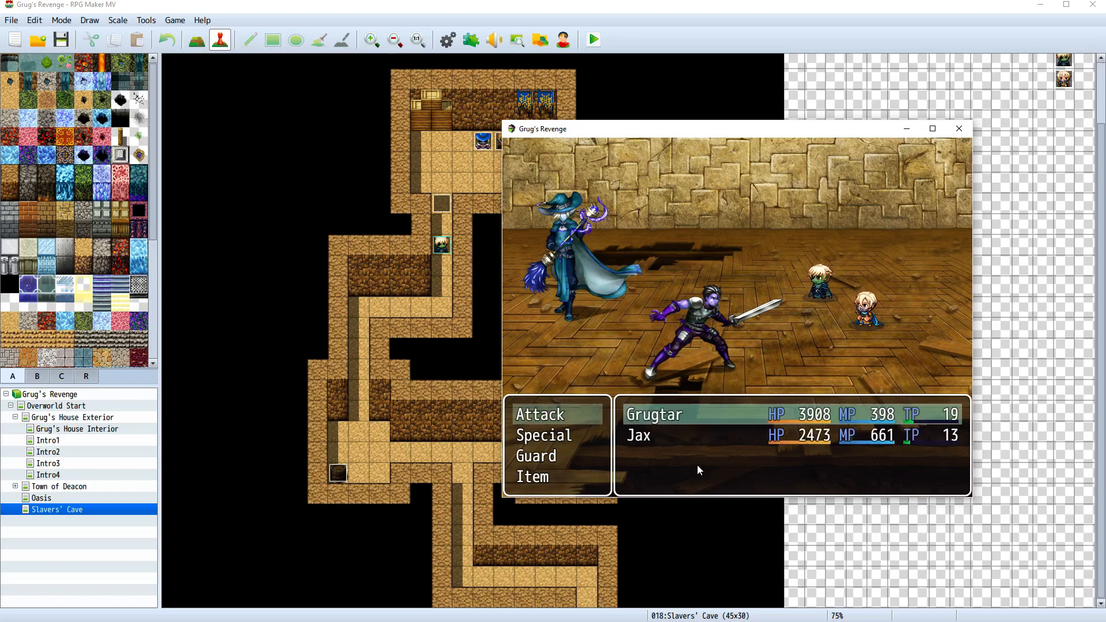
key("Escape")
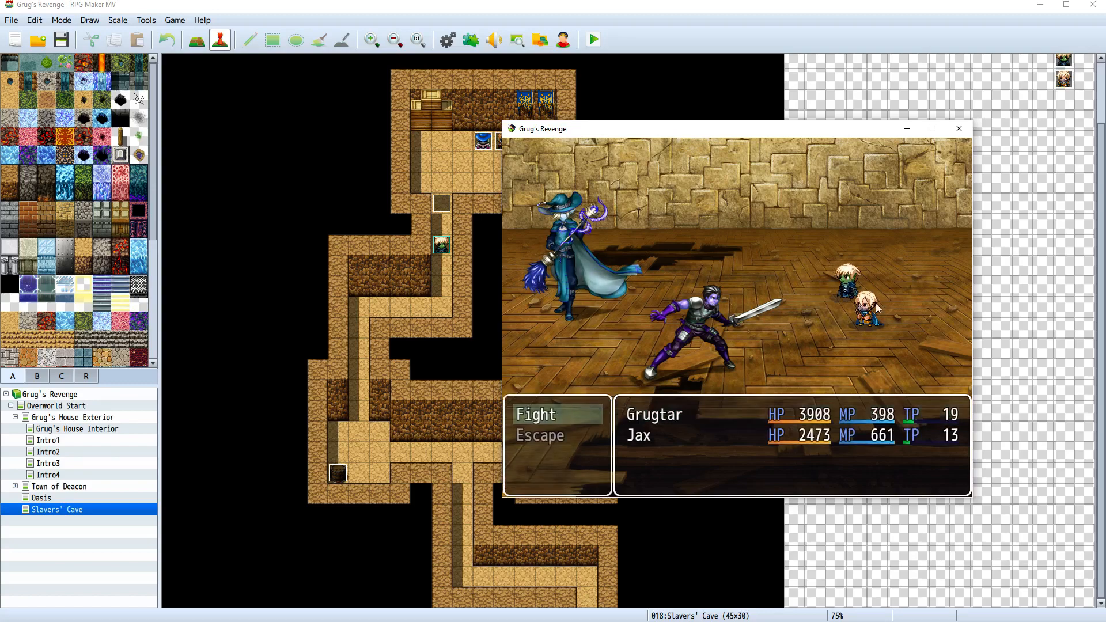
left_click(960, 131)
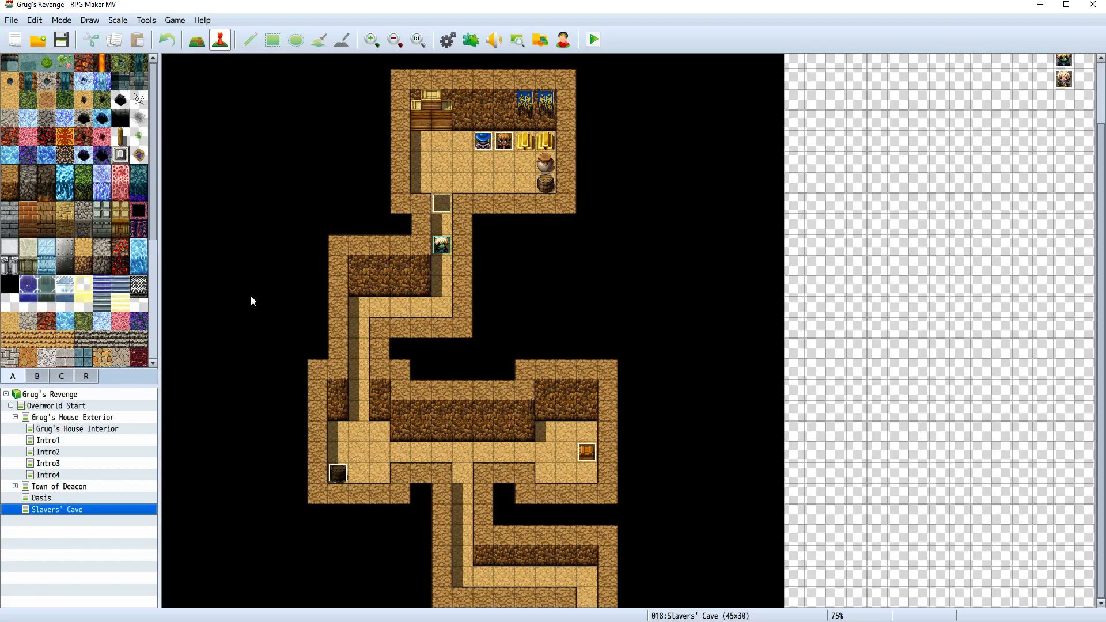
Set the CarlandEd troop's battle event condition in the database to Enemy HP of #1 Carl at 0% or below
left_click(145, 21)
left_click(148, 36)
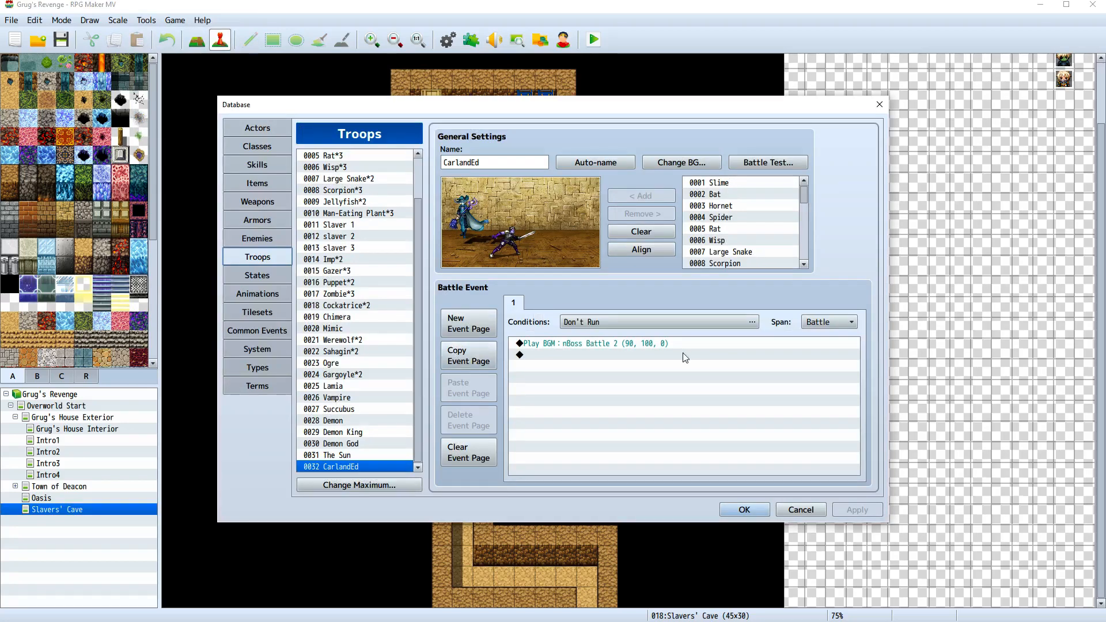
left_click(712, 320)
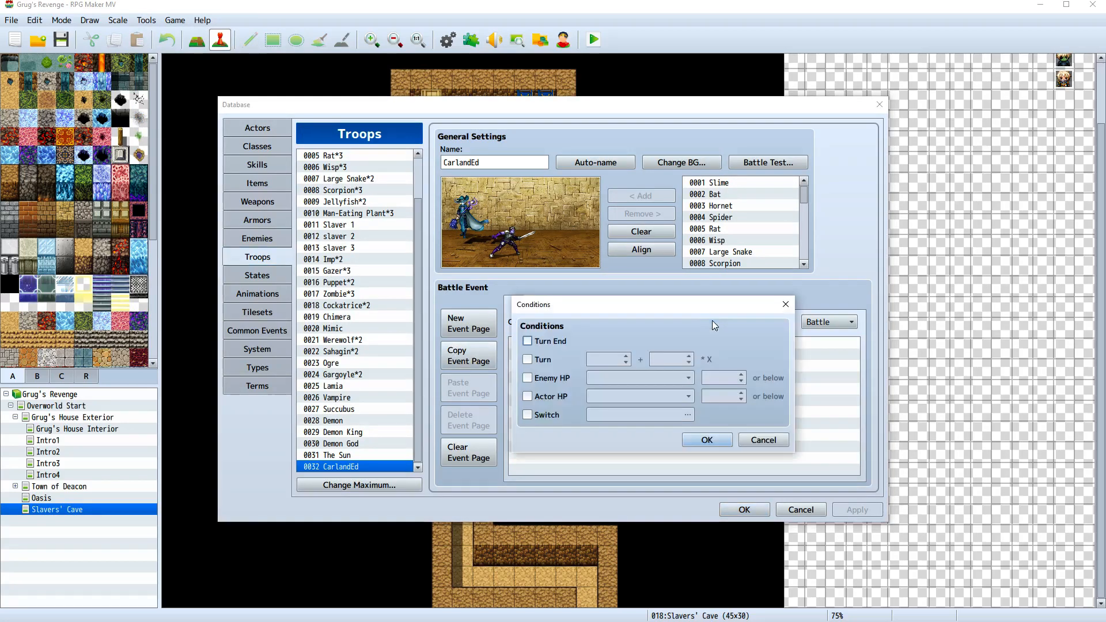
left_click(527, 379)
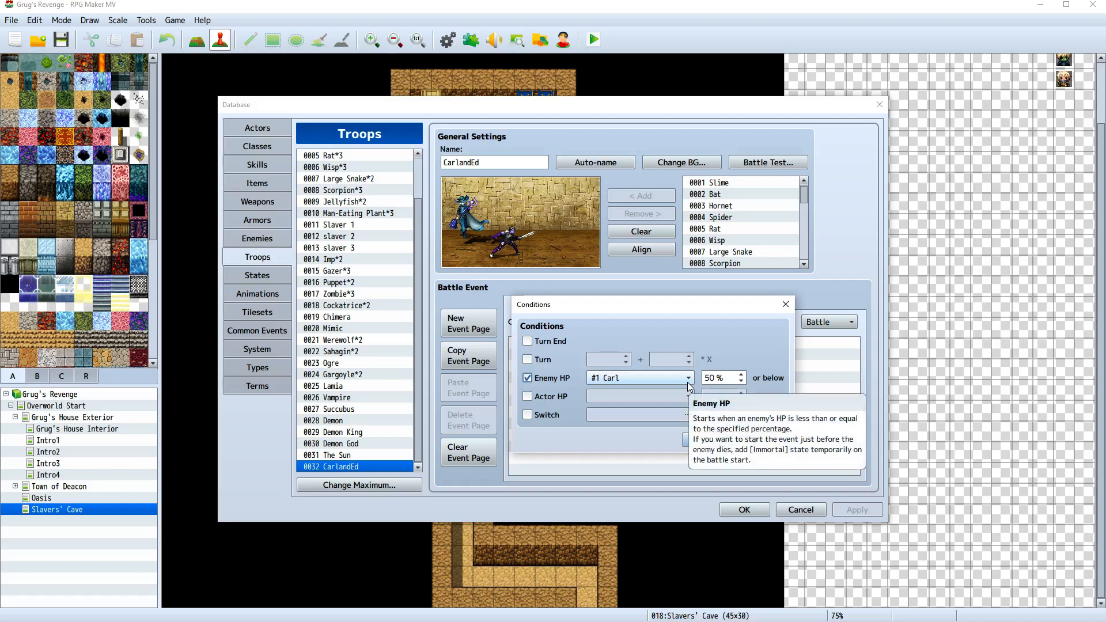
left_click(689, 382)
left_click(688, 383)
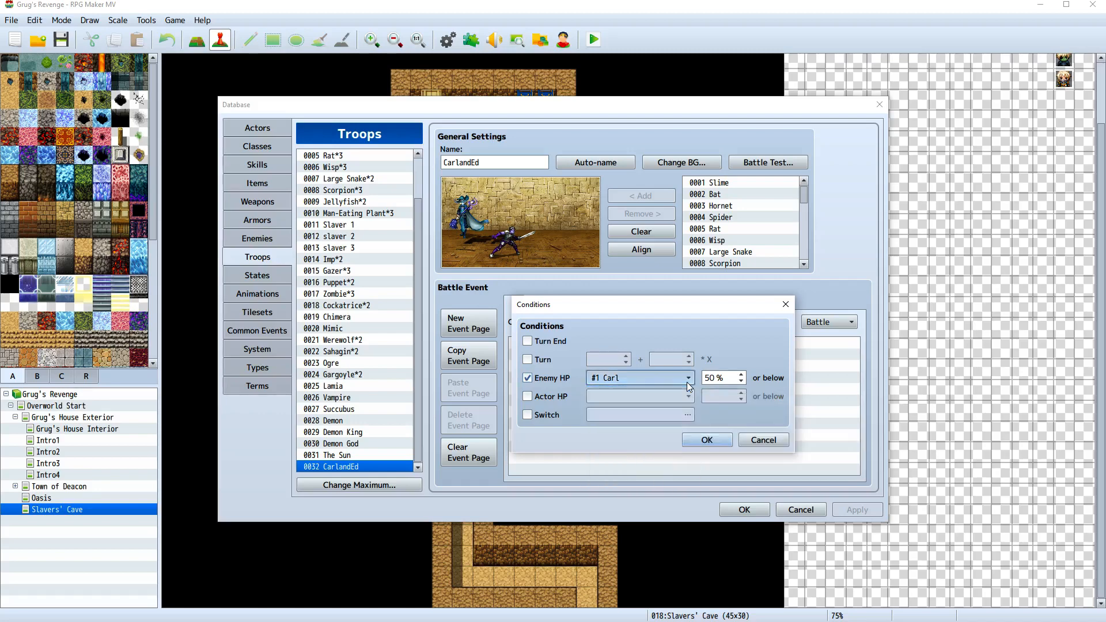
left_click(741, 381)
left_click(741, 383)
left_click(742, 383)
left_click(742, 383)
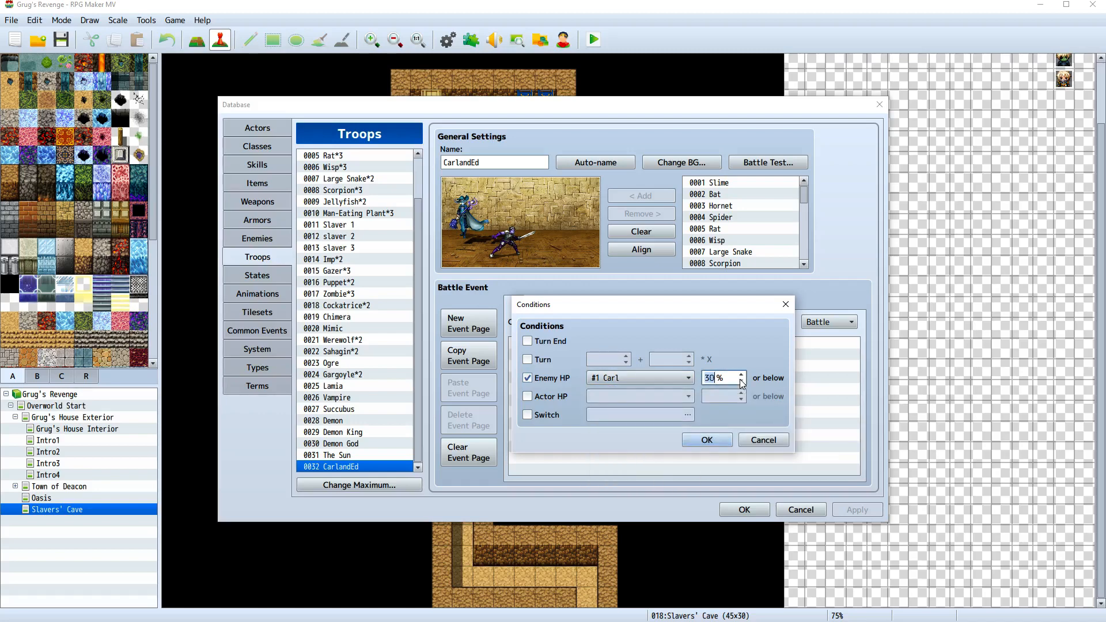
left_click_drag(741, 383, 742, 383)
left_click(727, 445)
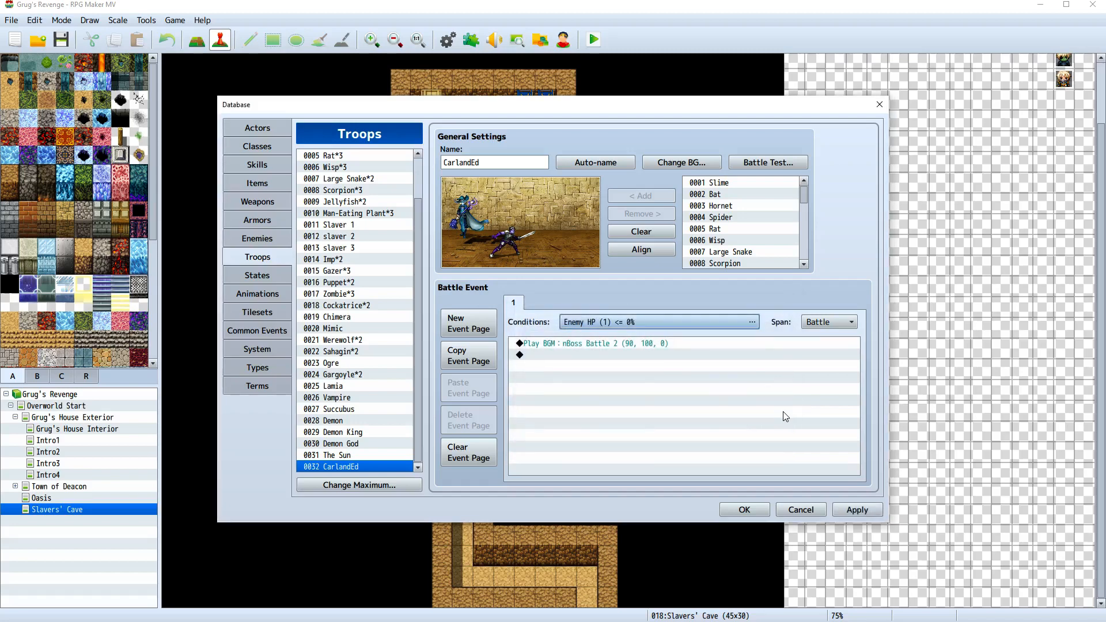
Delete the Play BGM command from the CarlandEd battle event page and start a Show Text command in its place
right_click(613, 346)
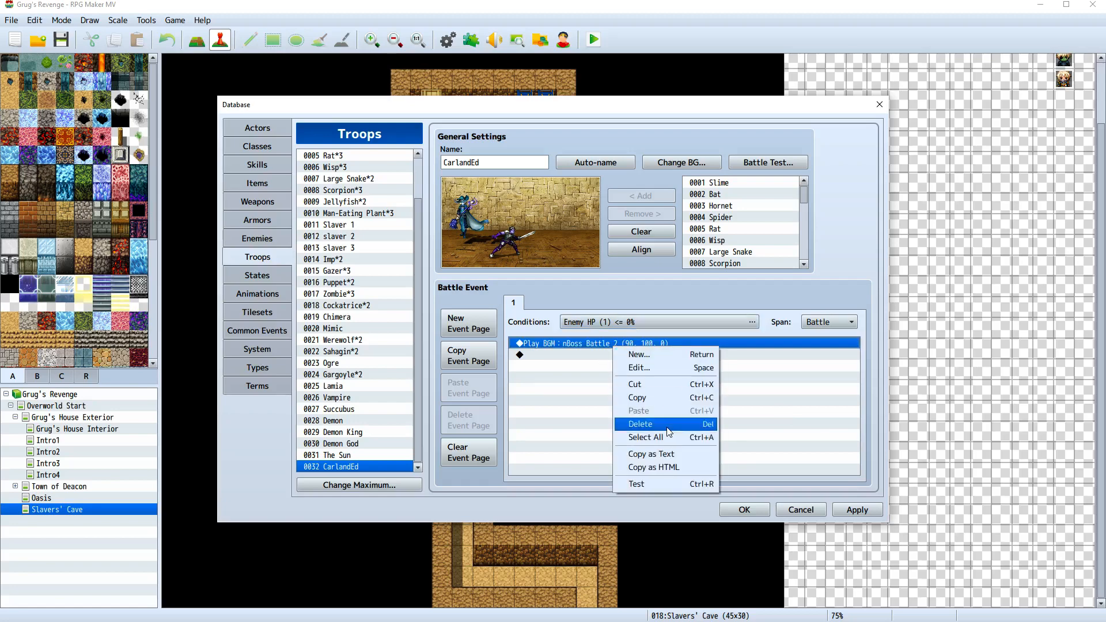
left_click(640, 424)
right_click(573, 347)
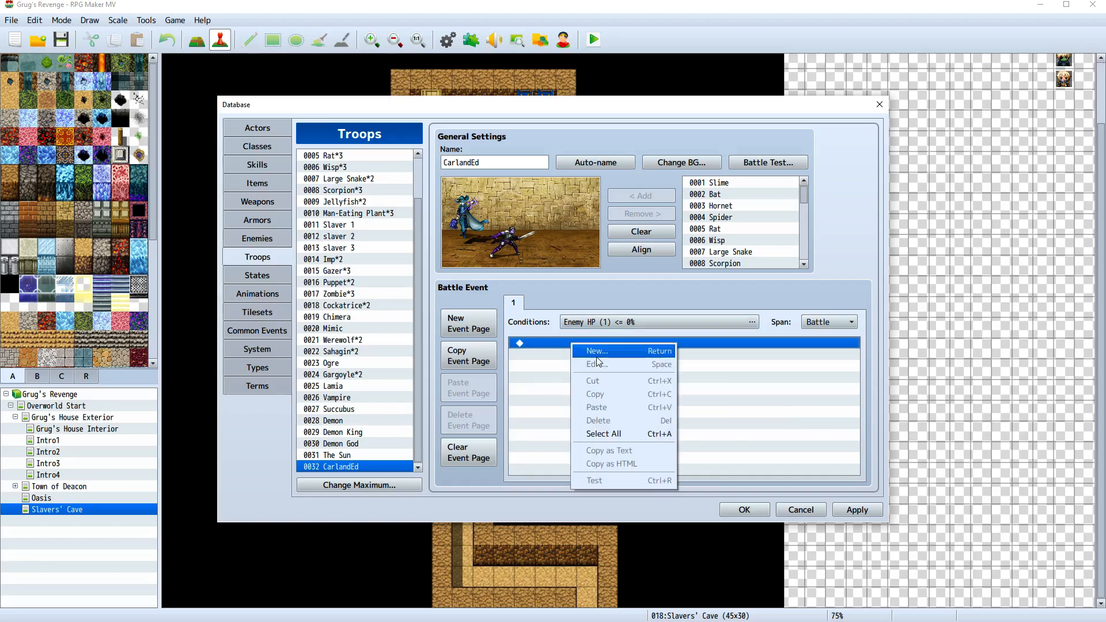
left_click(597, 351)
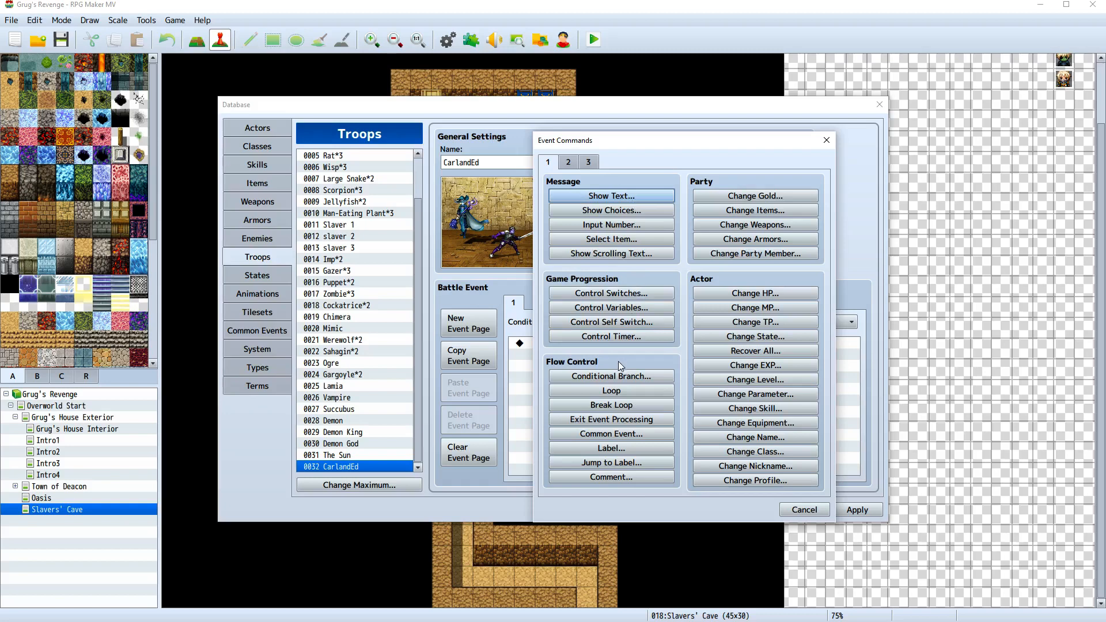
left_click(619, 195)
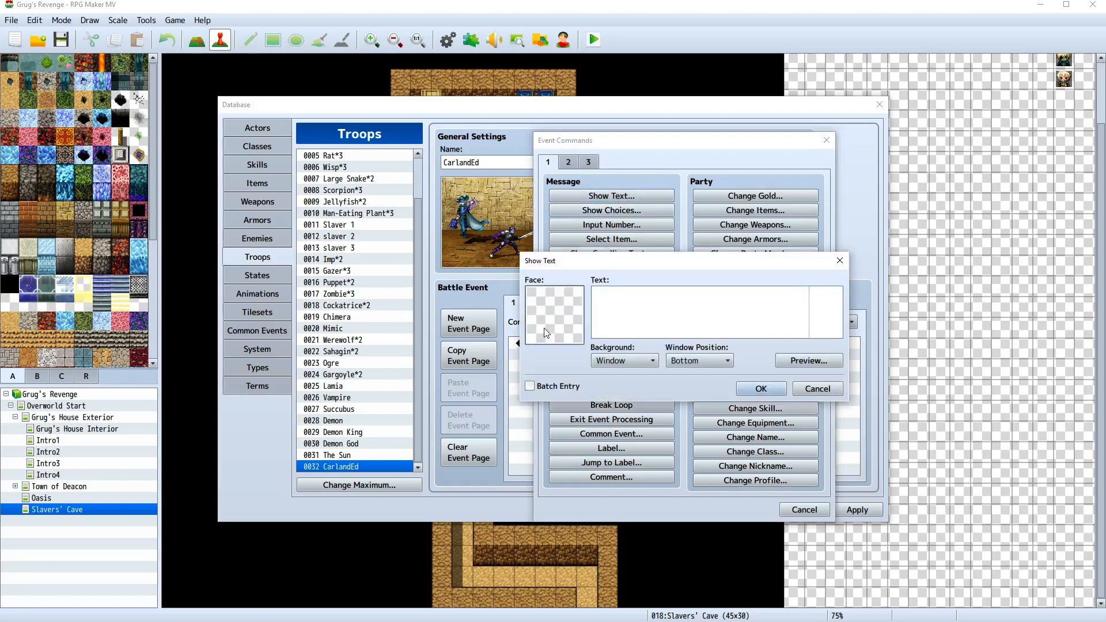
Give the message the third face of the Kidnapper2 set and the text "You Killed Carl!", and add it to the event
double_click(565, 330)
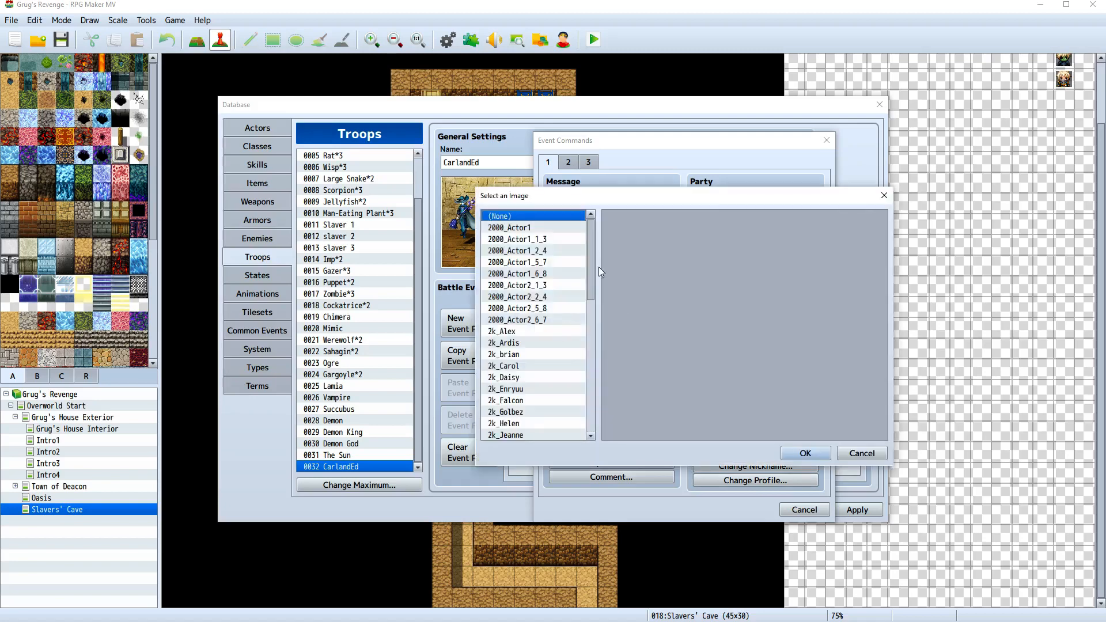
left_click_drag(589, 275, 586, 371)
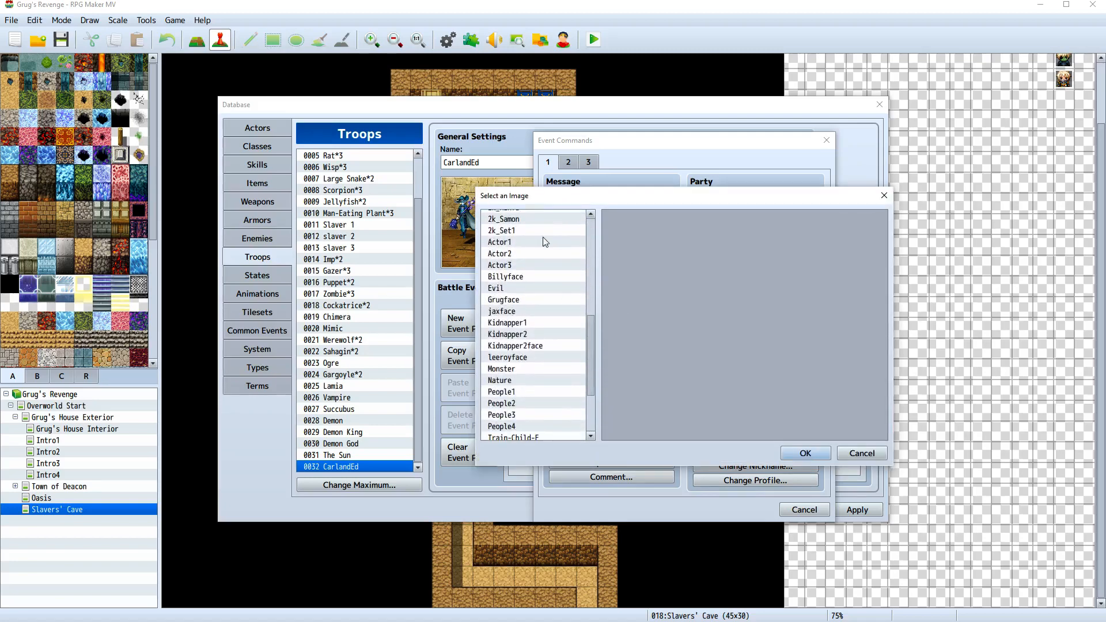
scroll(545, 386, "down", 2)
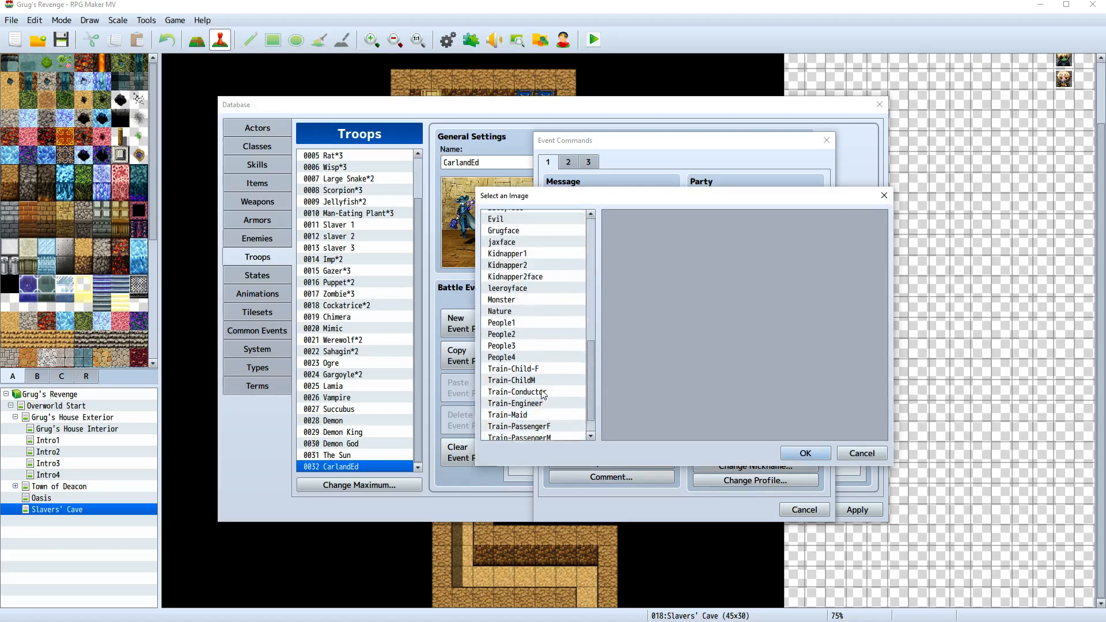
scroll(542, 394, "up", 2)
left_click(525, 266)
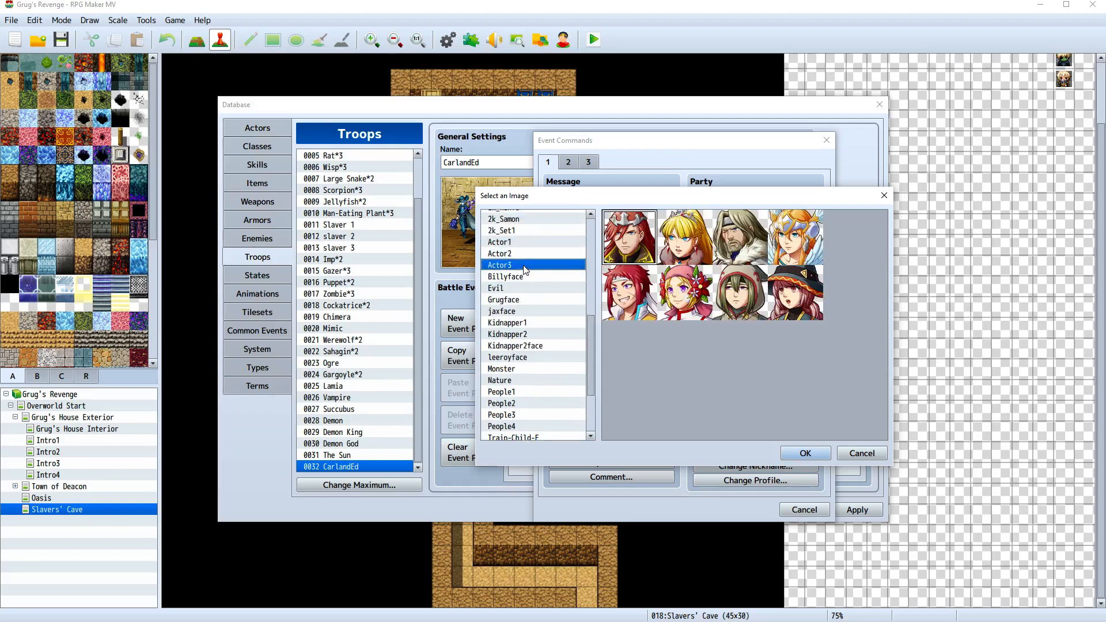
left_click(524, 277)
left_click(524, 288)
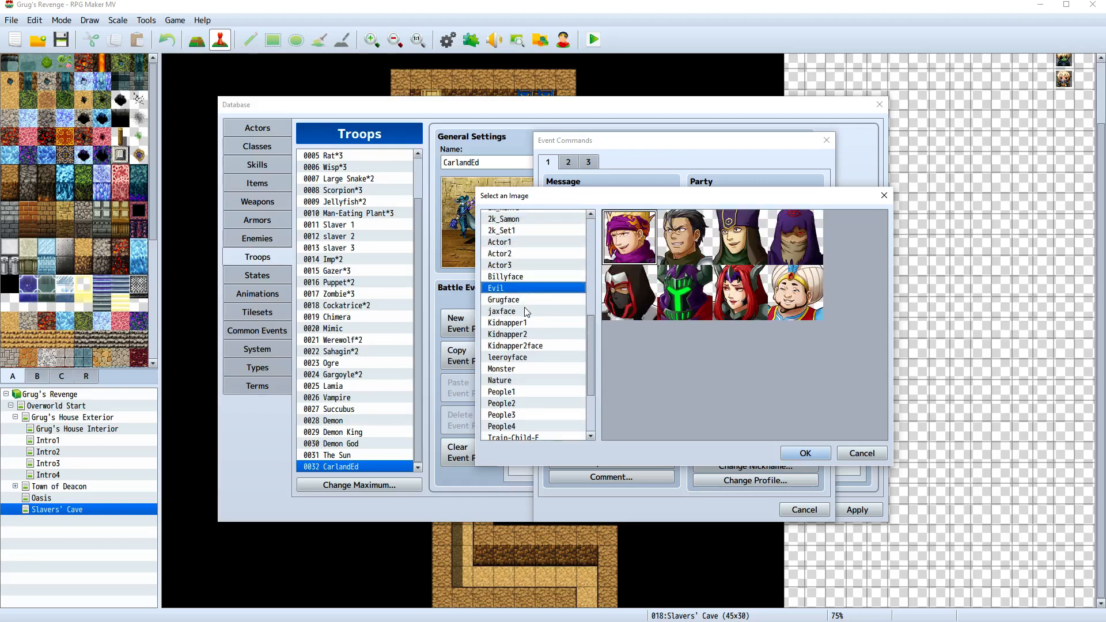
left_click(524, 311)
left_click(525, 323)
left_click(541, 344)
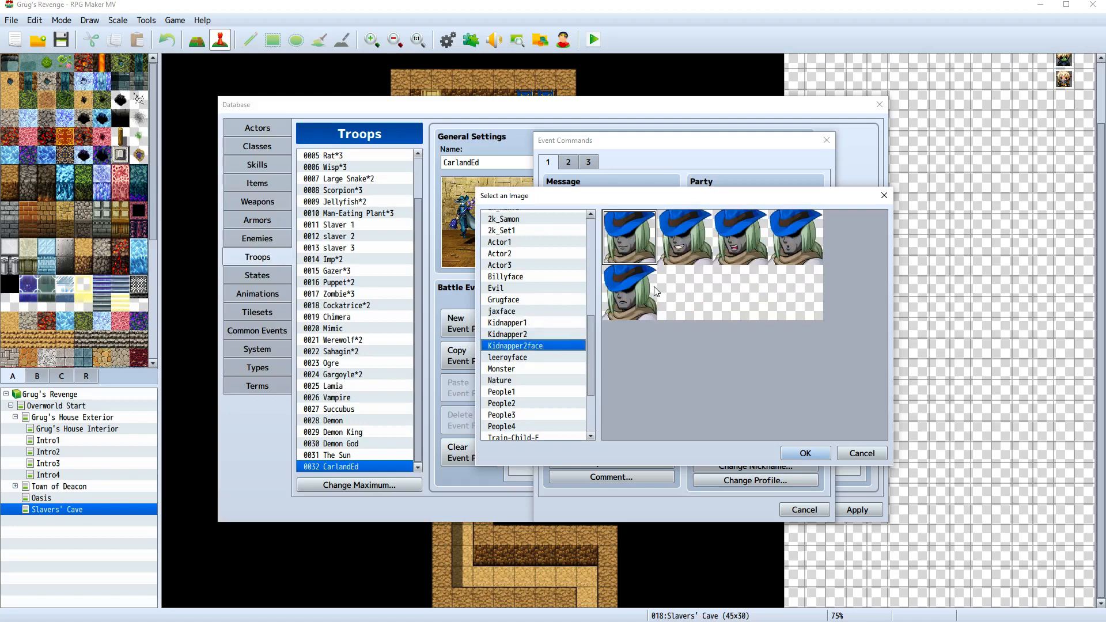
left_click(547, 334)
left_click(545, 324)
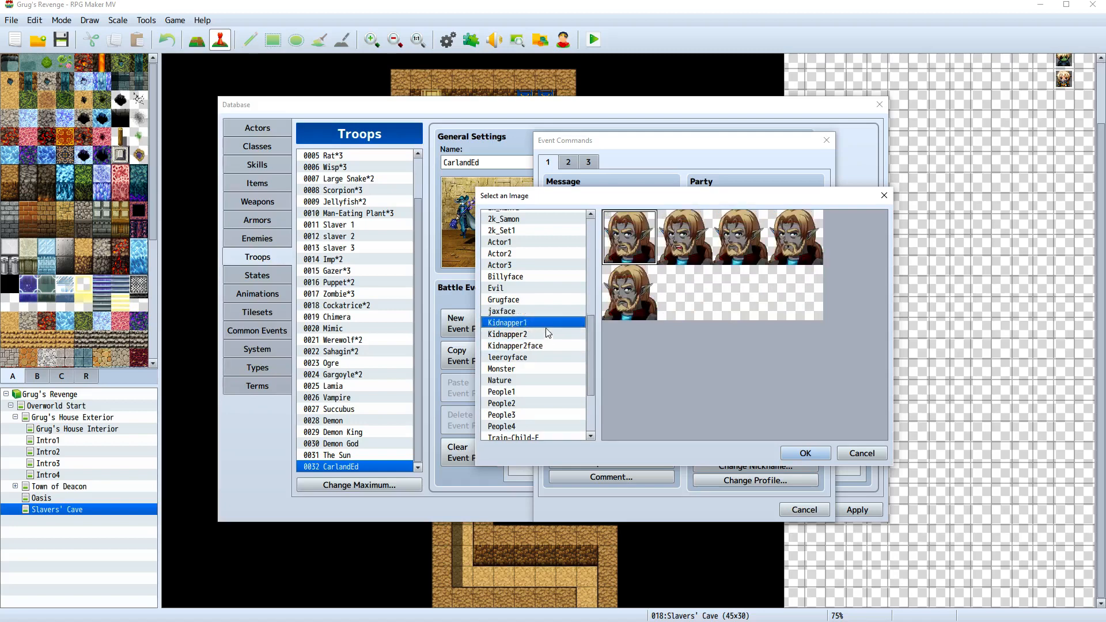
left_click(545, 332)
left_click(545, 344)
left_click(545, 335)
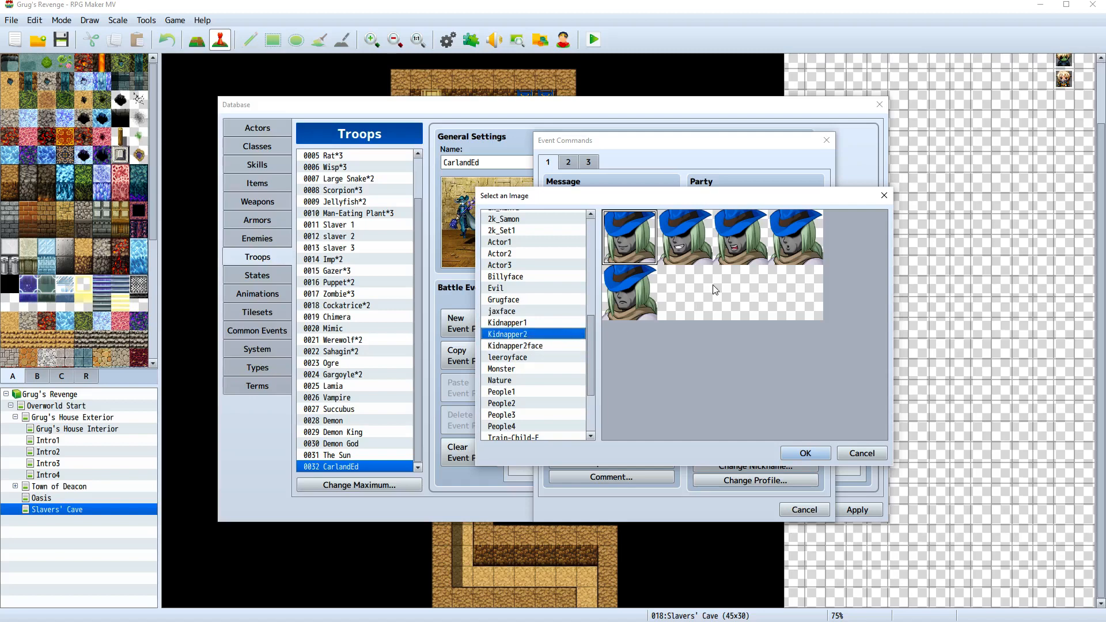
double_click(736, 247)
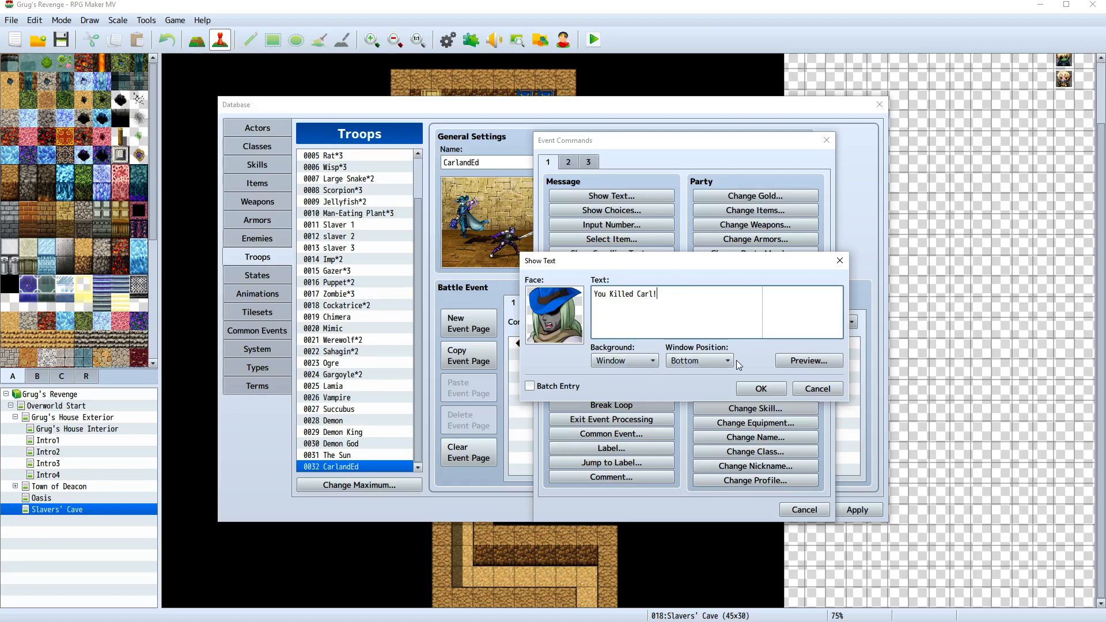
left_click(761, 389)
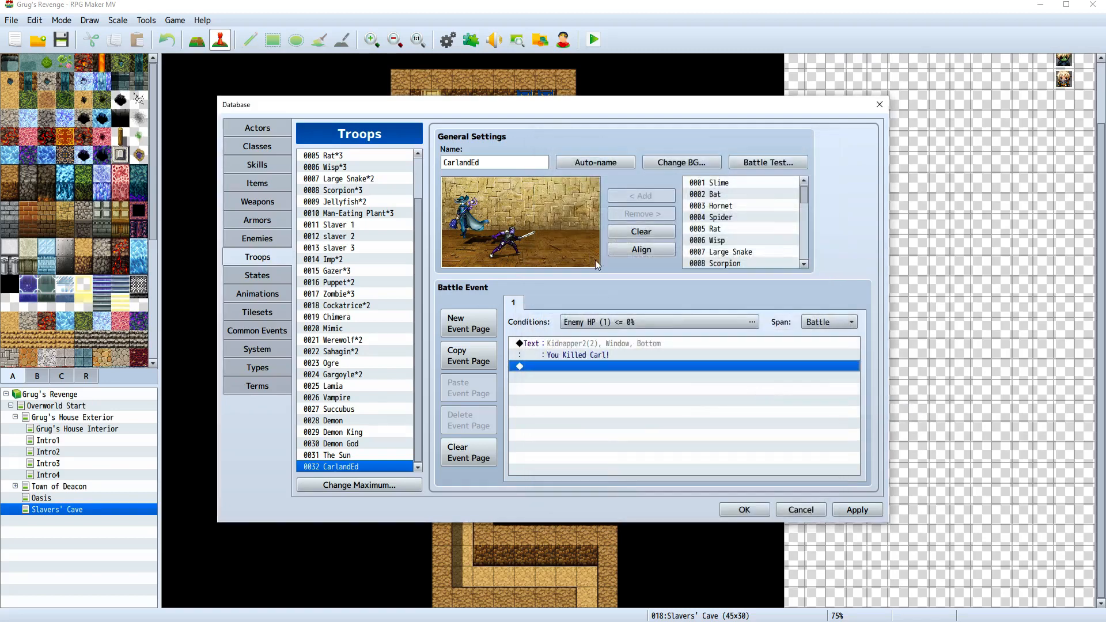
Start a second Show Text command below the first message, using the first face of the Kidnapper2 set
right_click(602, 366)
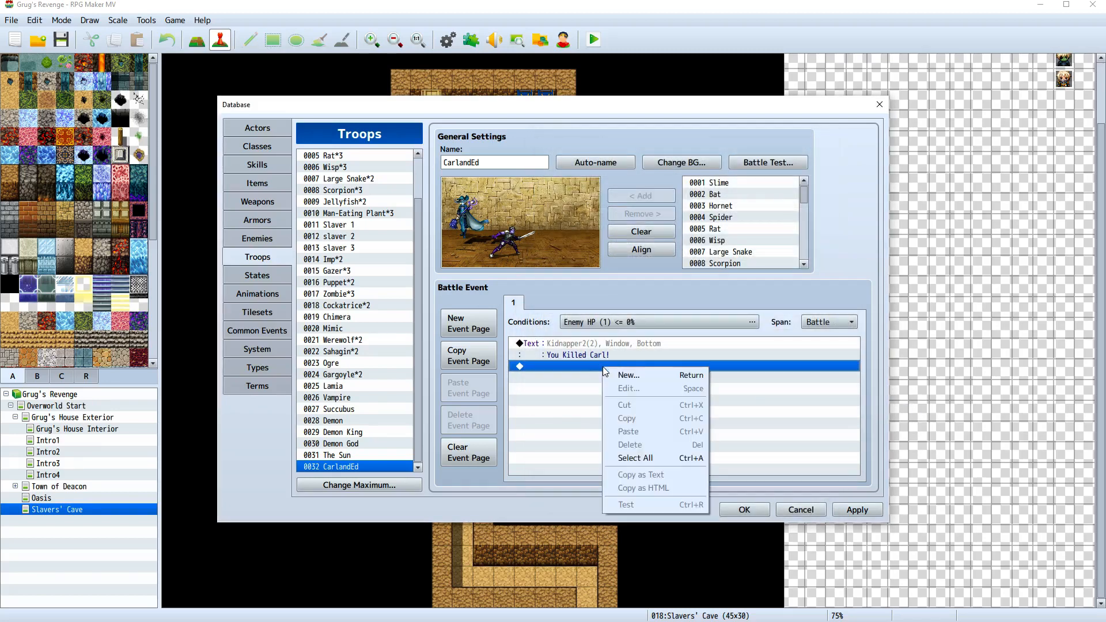
left_click(653, 376)
left_click(651, 199)
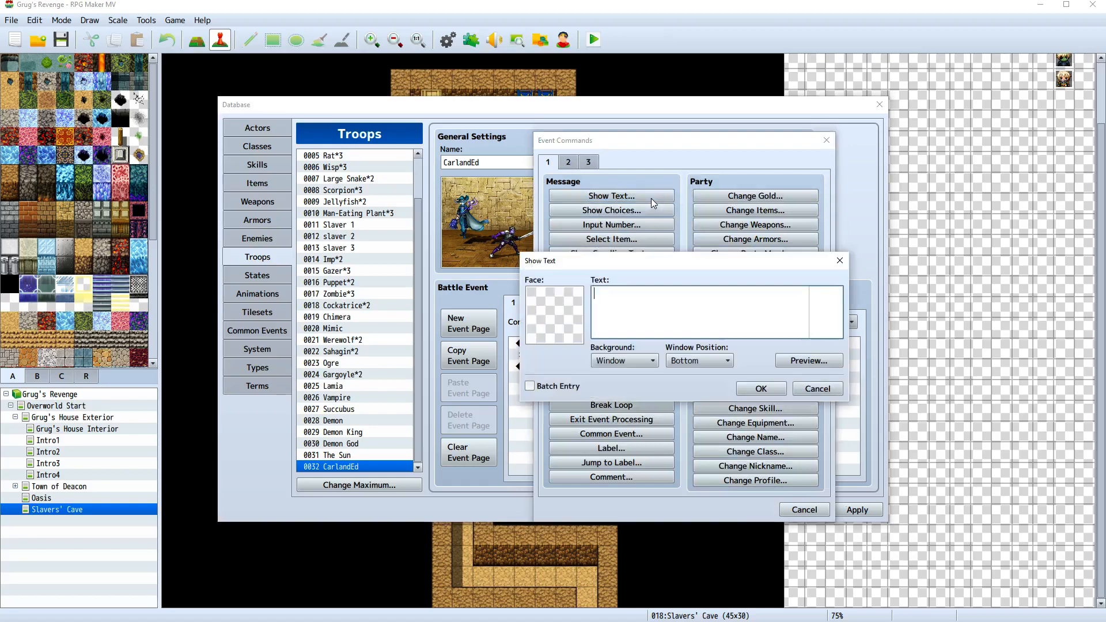
double_click(551, 319)
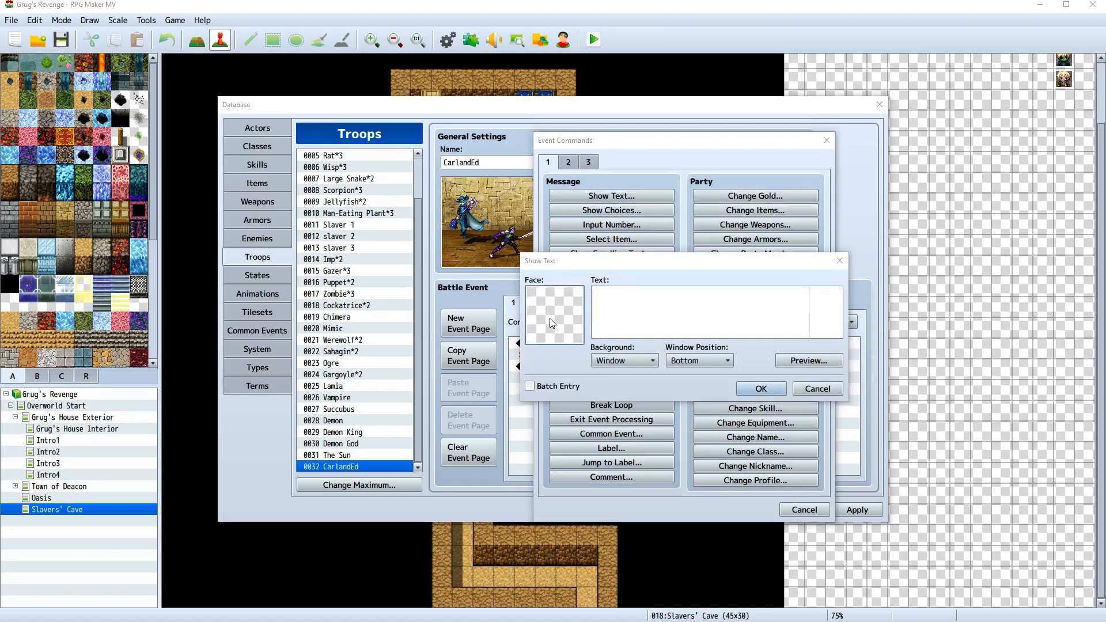
scroll(545, 346, "down", 10)
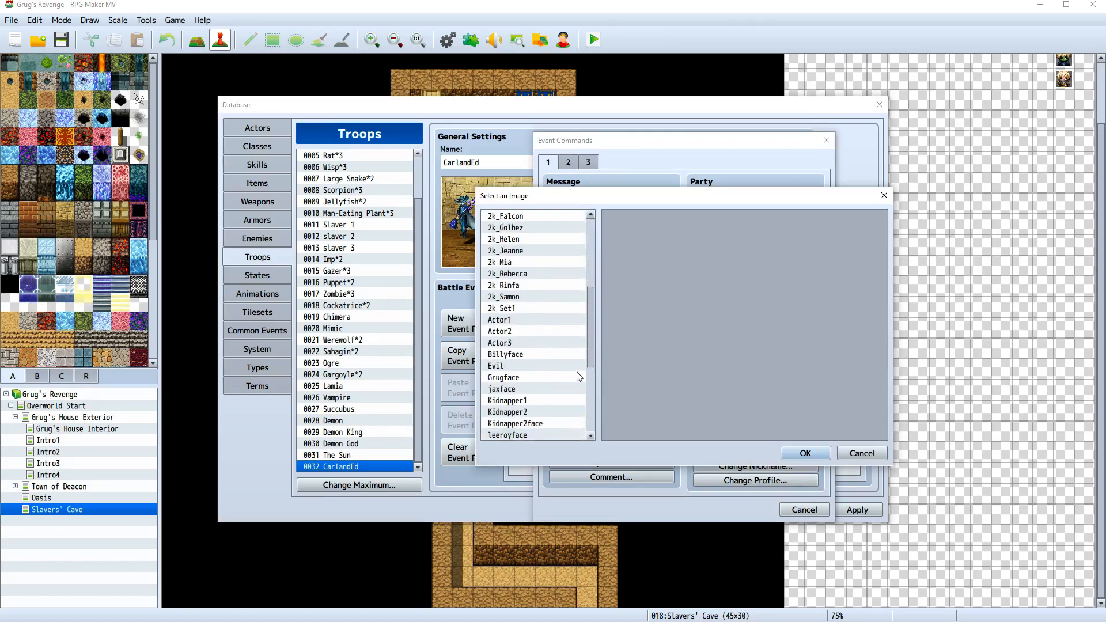
scroll(563, 331, "down", 1)
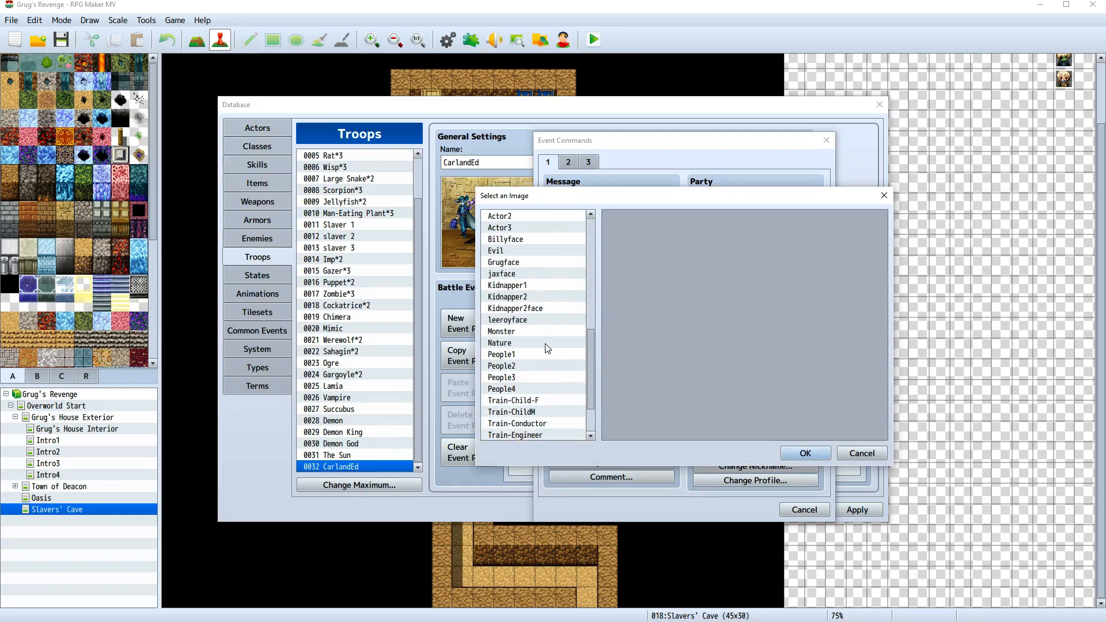
scroll(541, 334, "down", 2)
scroll(535, 354, "up", 3)
scroll(533, 354, "up", 1)
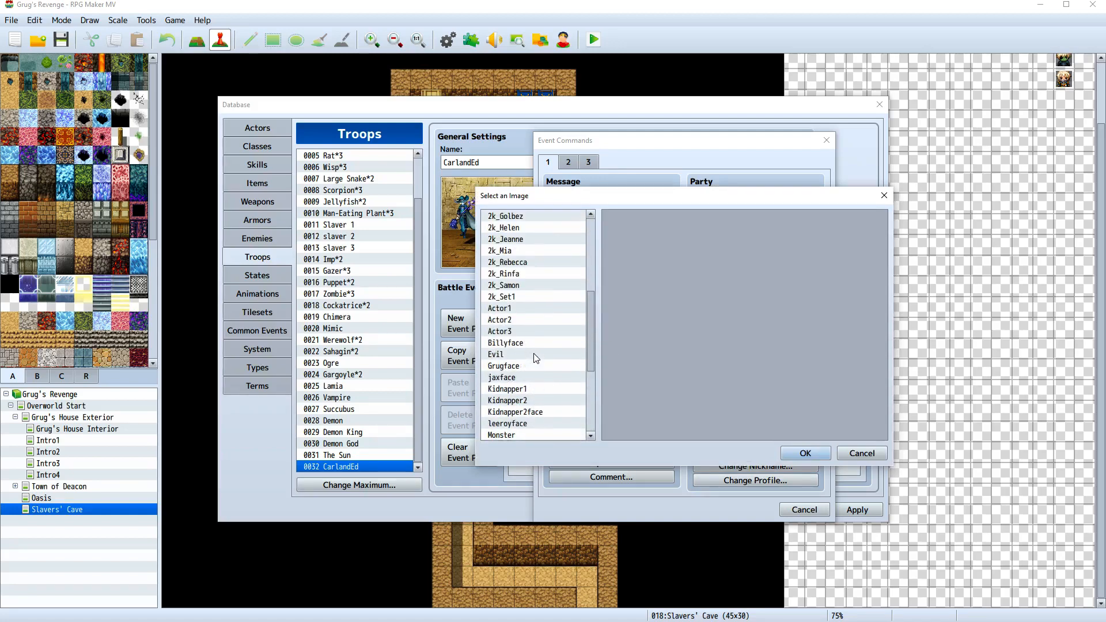
left_click(527, 389)
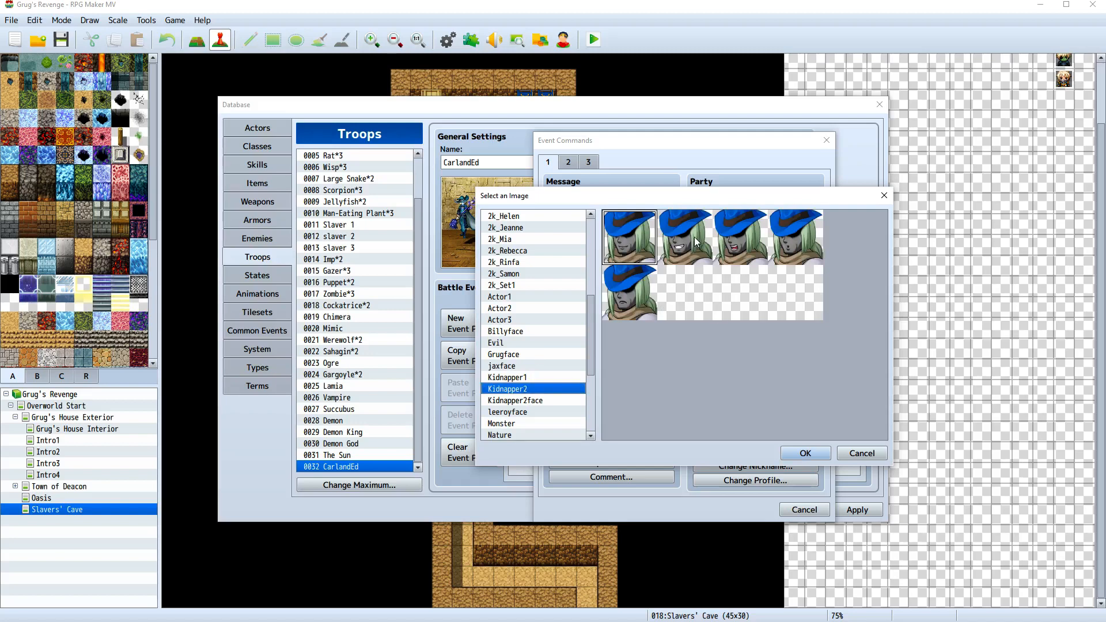
double_click(628, 247)
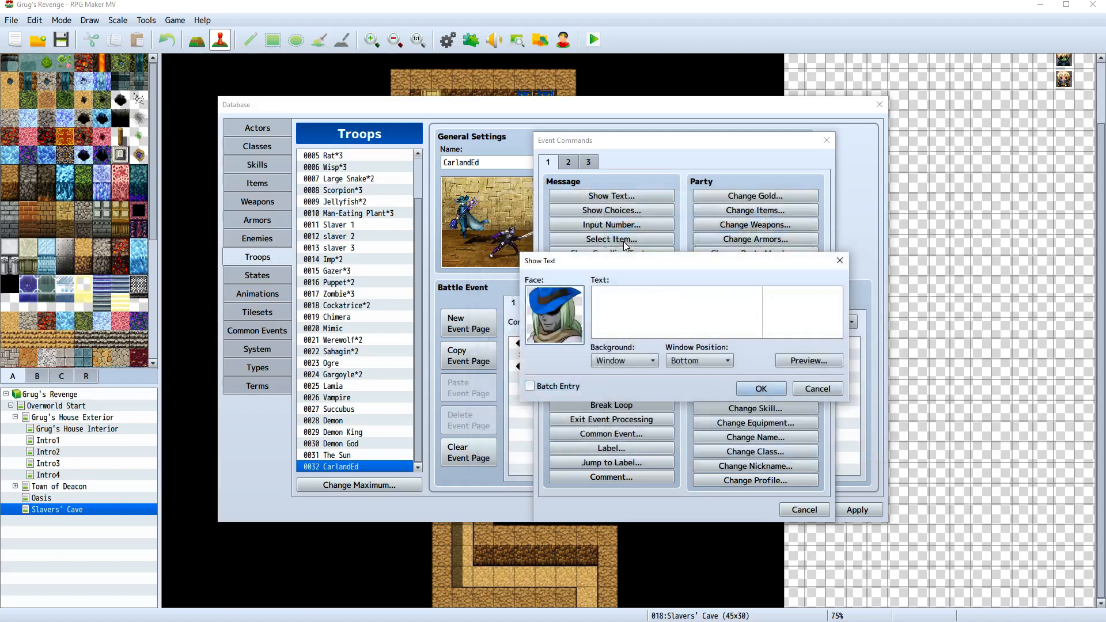
Enter "Oh well, this was a boring fight anyway!" as the second message's text and add it to the event
left_click(699, 302)
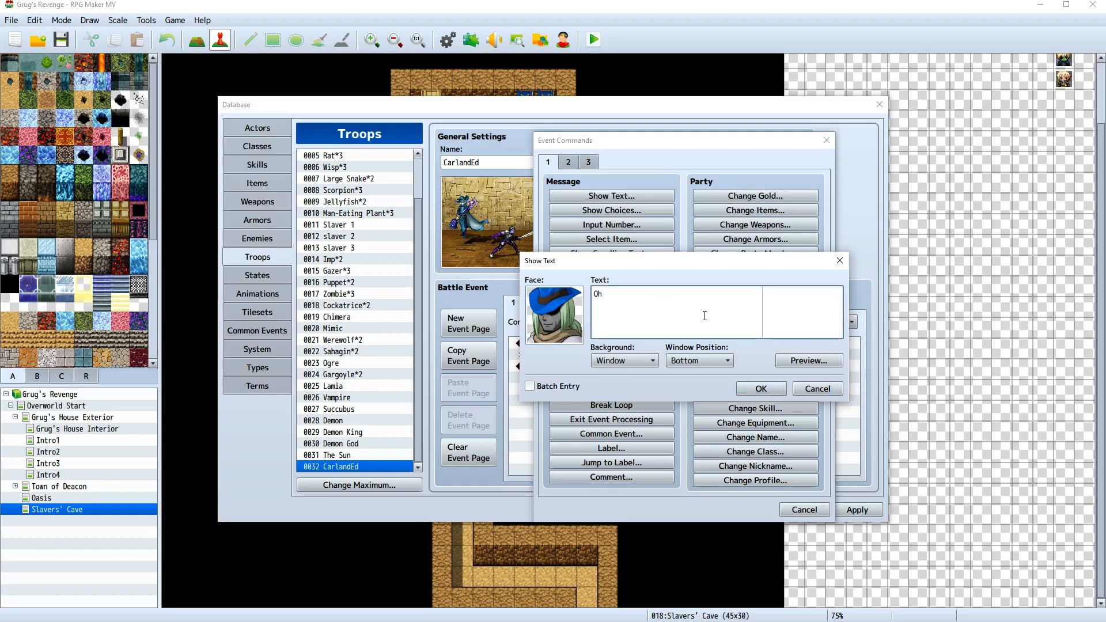
type("Oh well, this")
type("is w")
type("as a boring")
type(" fight anyways")
left_click(761, 388)
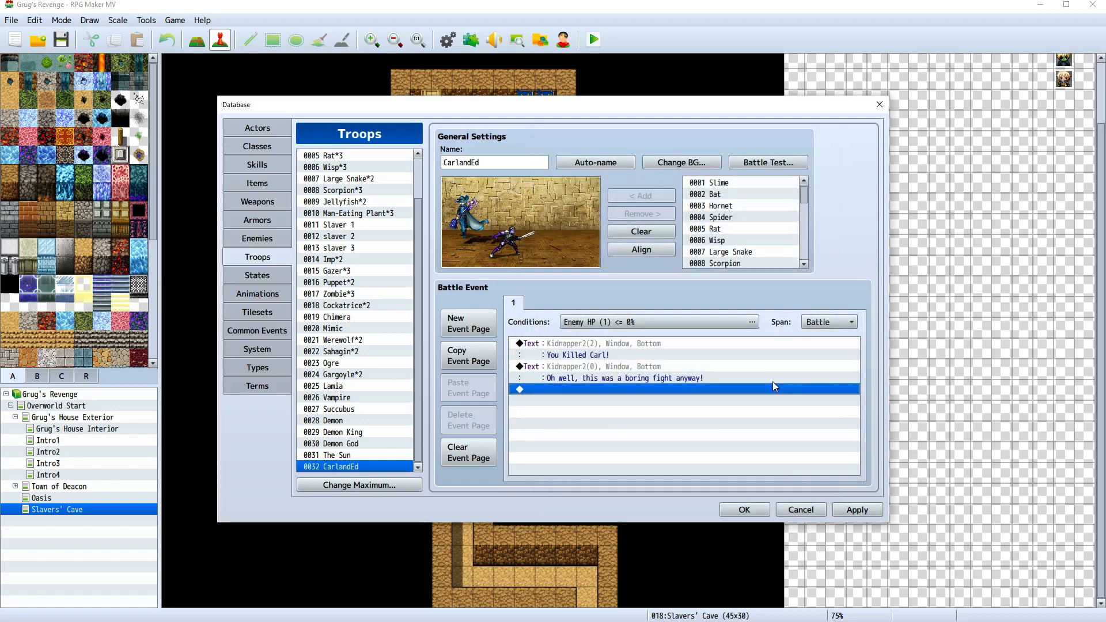
Start a third Show Text command after the existing messages, using the second face of the Kidnapper2 set
right_click(620, 391)
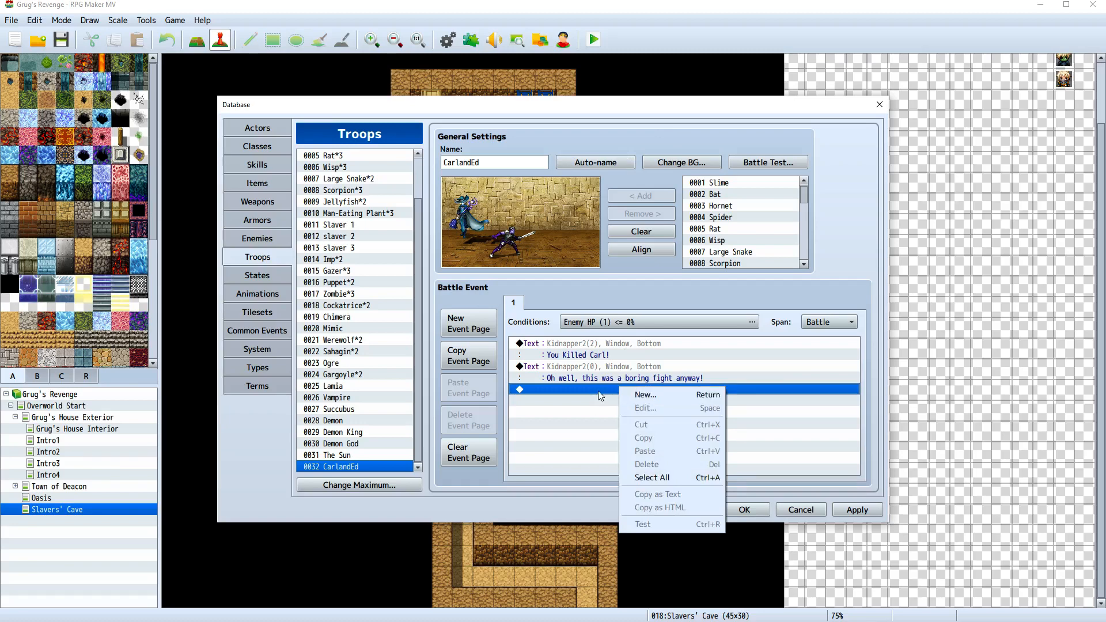
left_click(649, 395)
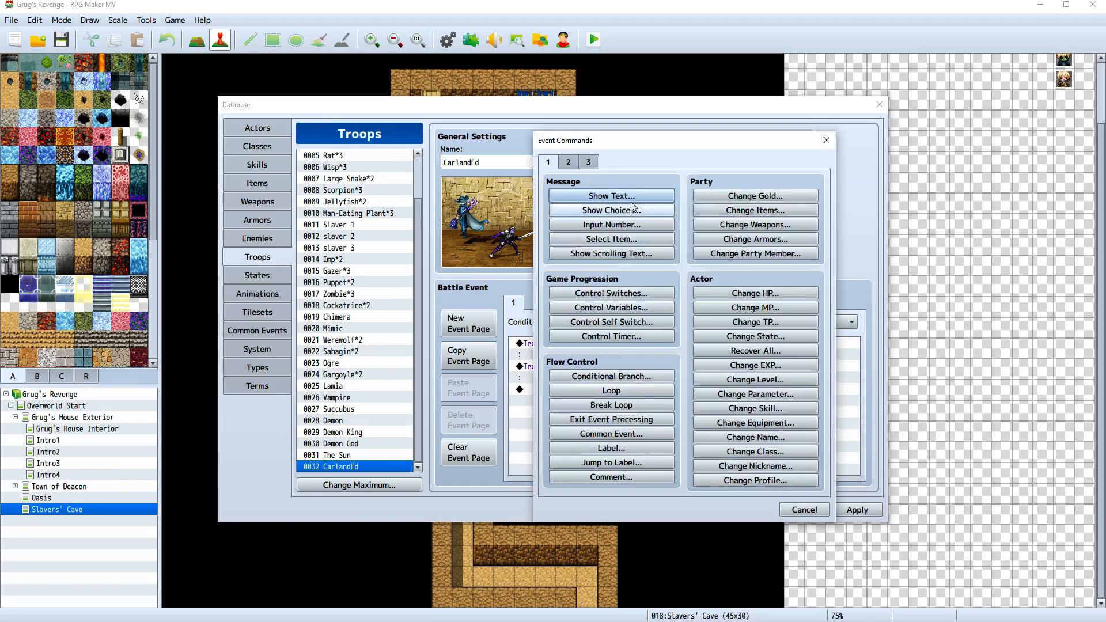
left_click(634, 198)
double_click(573, 325)
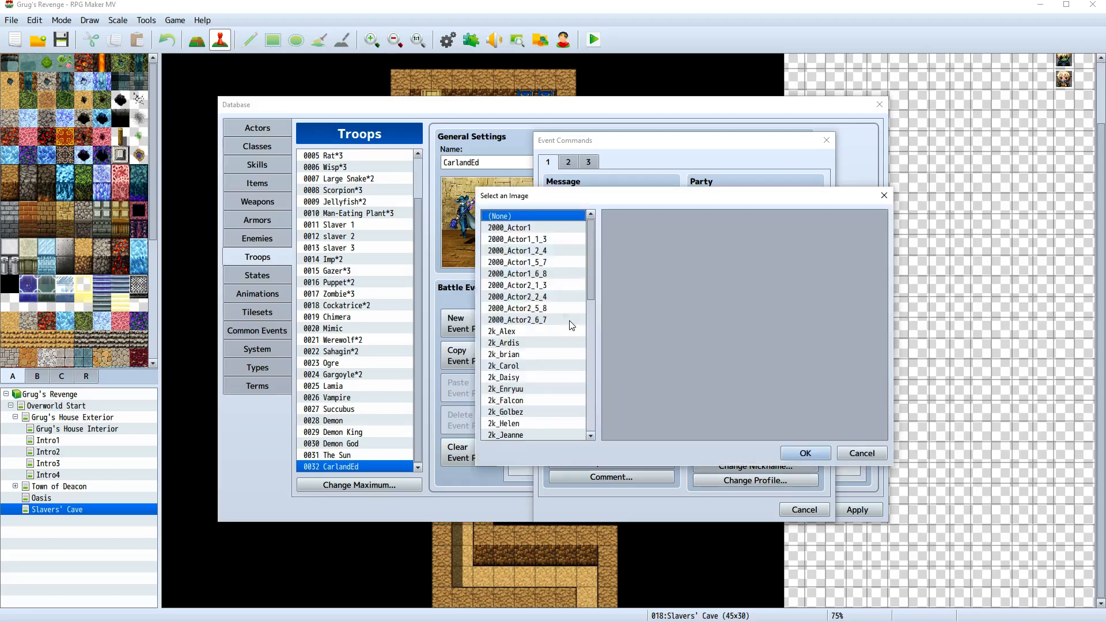
left_click_drag(589, 272, 592, 347)
left_click(548, 360)
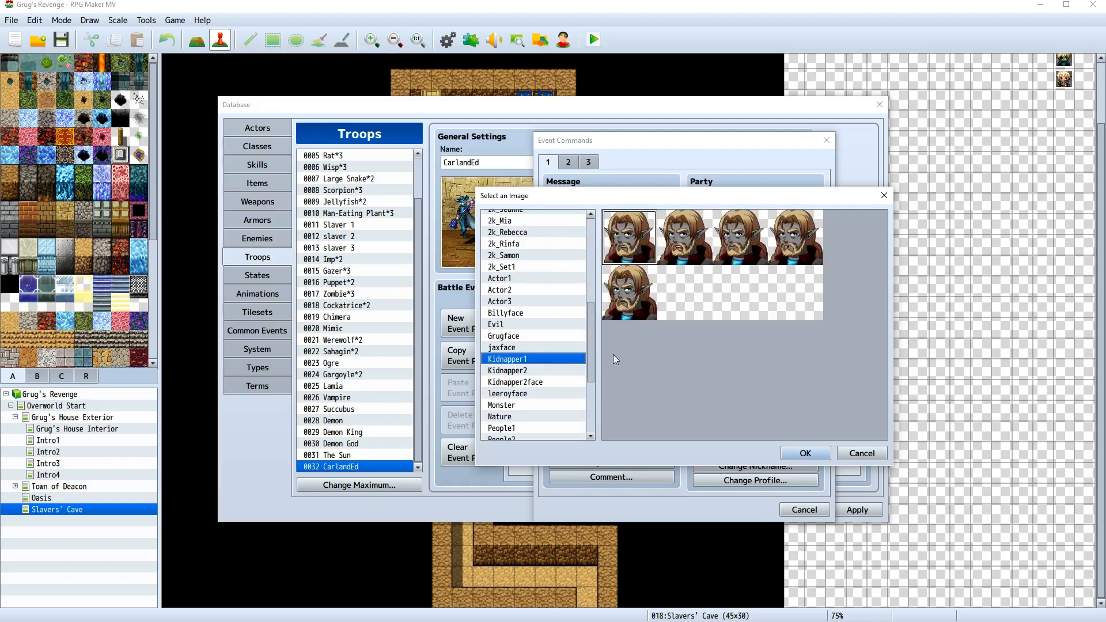
left_click(525, 370)
double_click(685, 249)
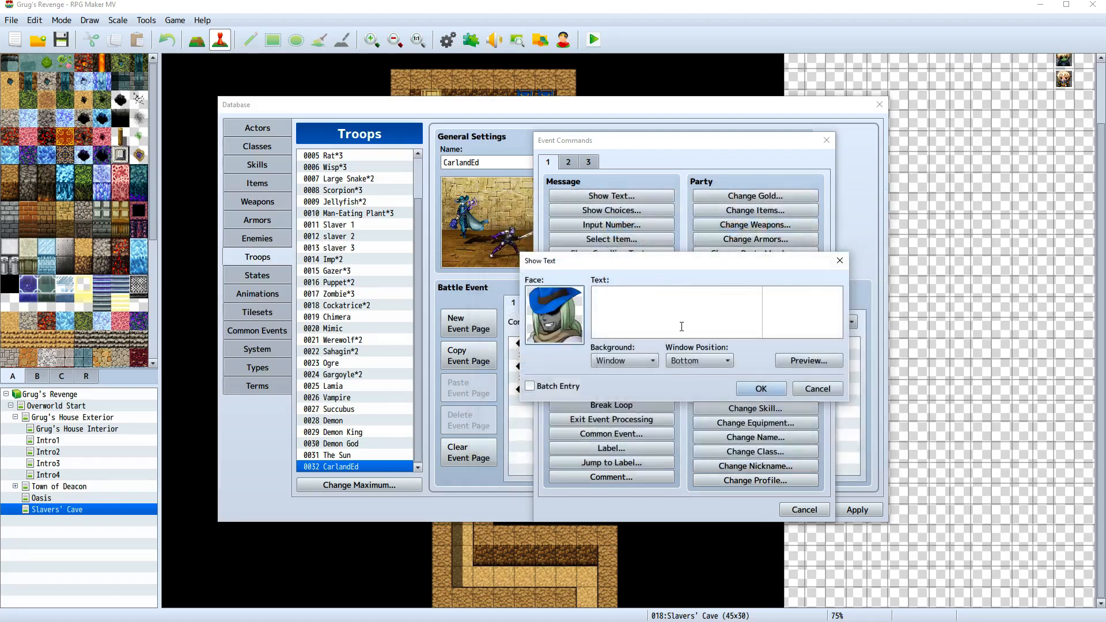
Enter "See you on the flip side!" as the third message's text and add it to the event
left_click(661, 325)
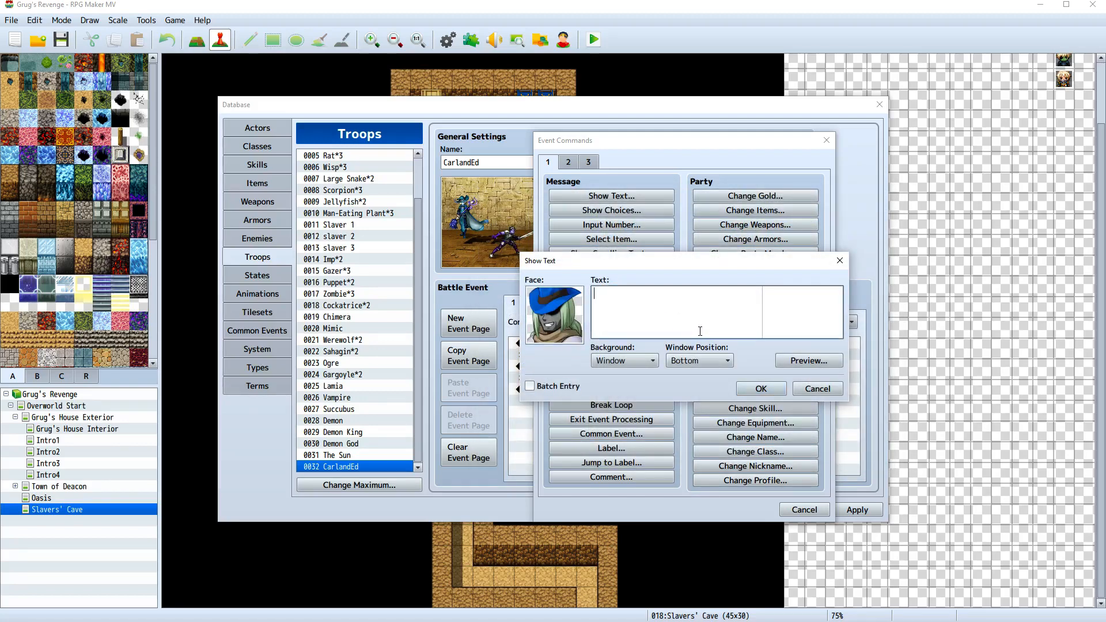
type("See you on the flip side!")
left_click(760, 390)
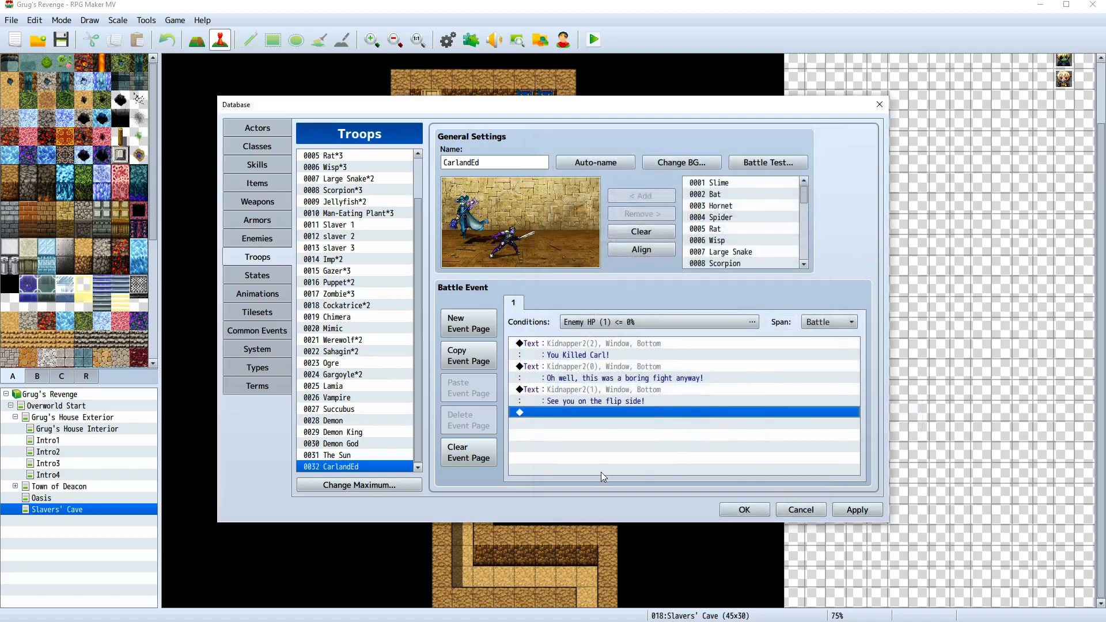
Add an Abort Battle command below the third message in the CarlandEd battle event
right_click(645, 410)
left_click(685, 414)
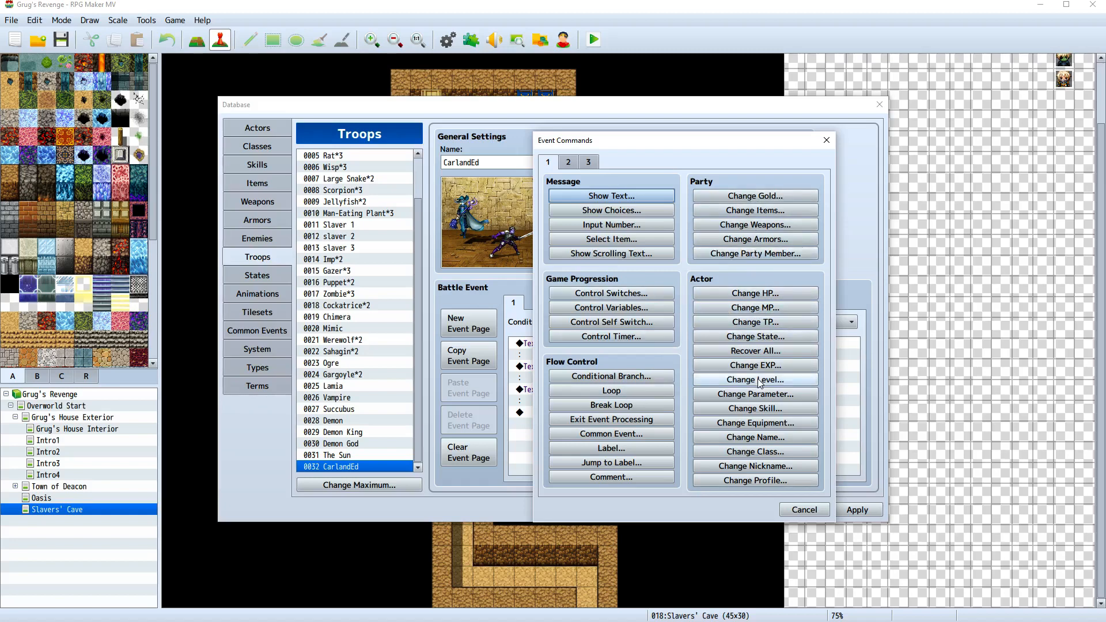
left_click(568, 163)
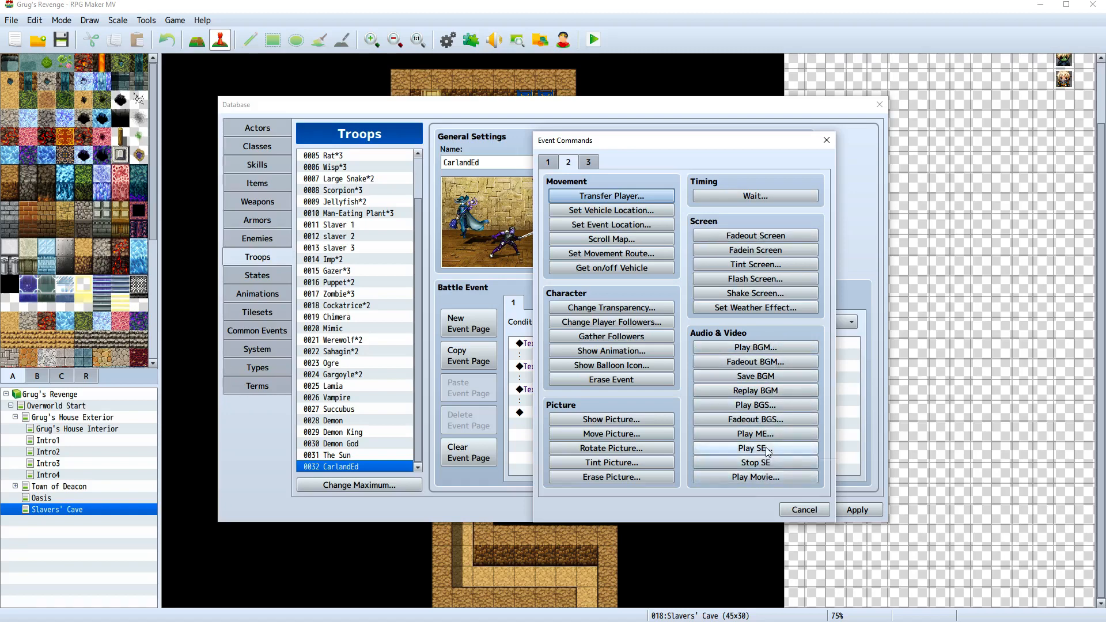
left_click(589, 163)
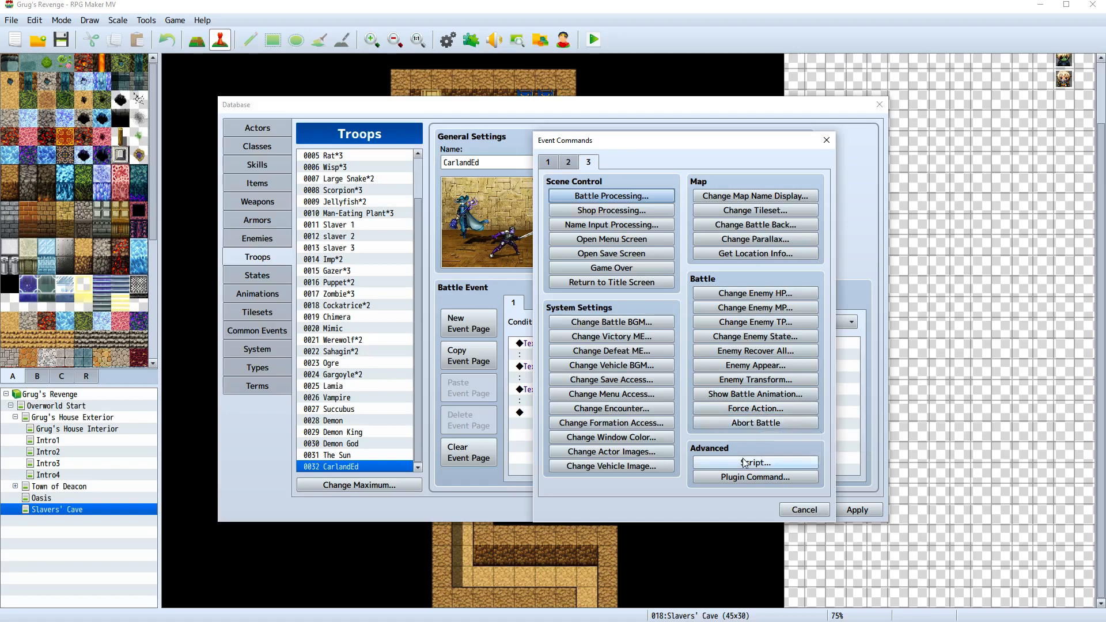
left_click(760, 423)
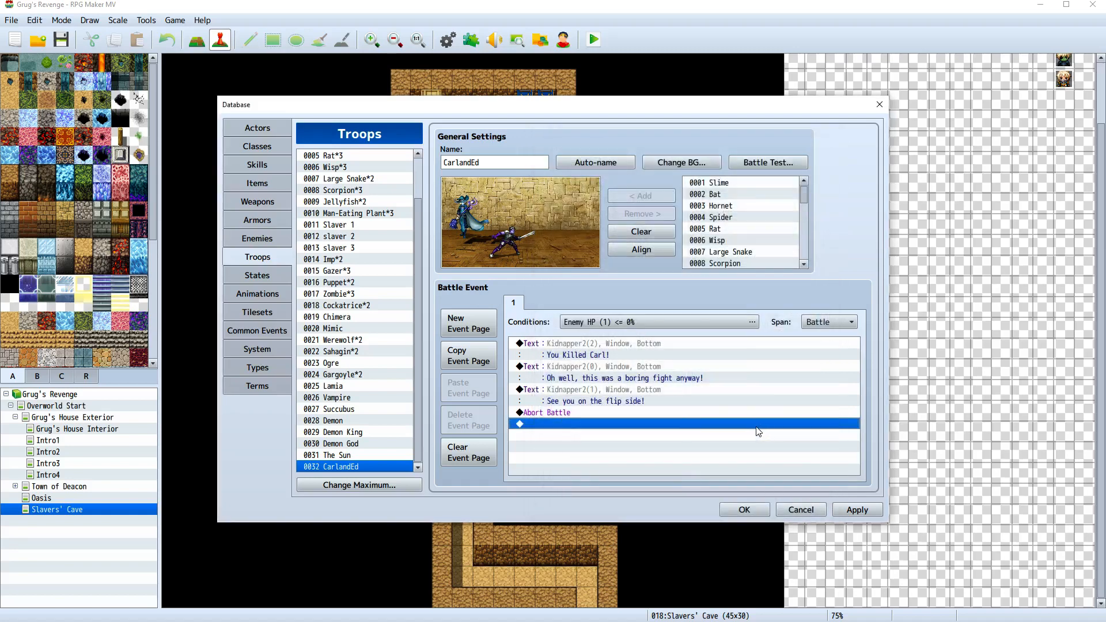
left_click(559, 414)
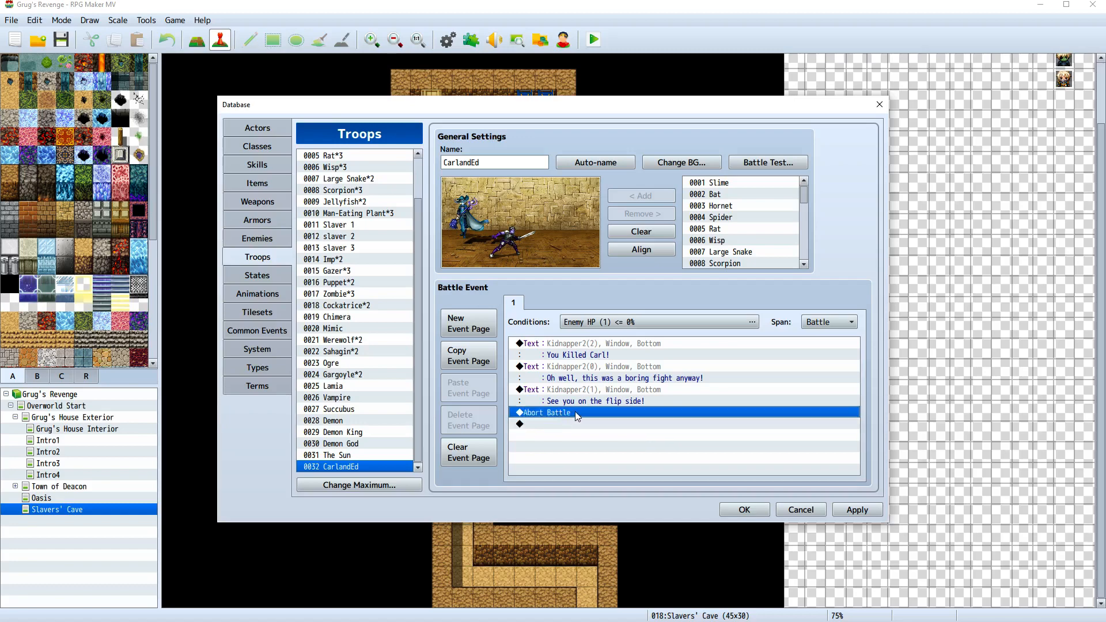
right_click(577, 416)
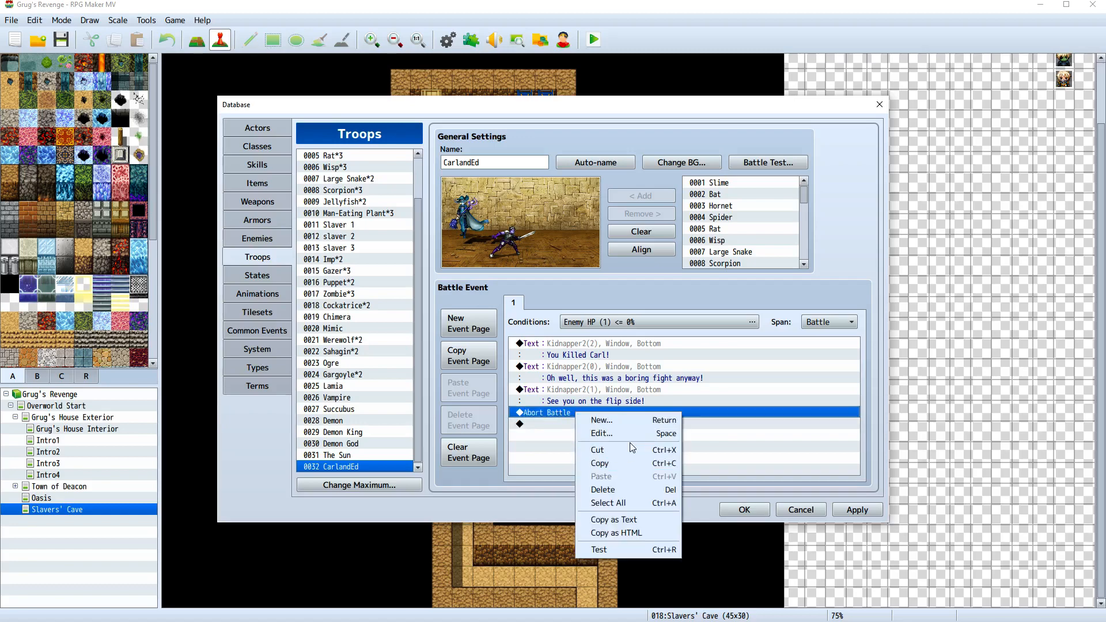
left_click(574, 433)
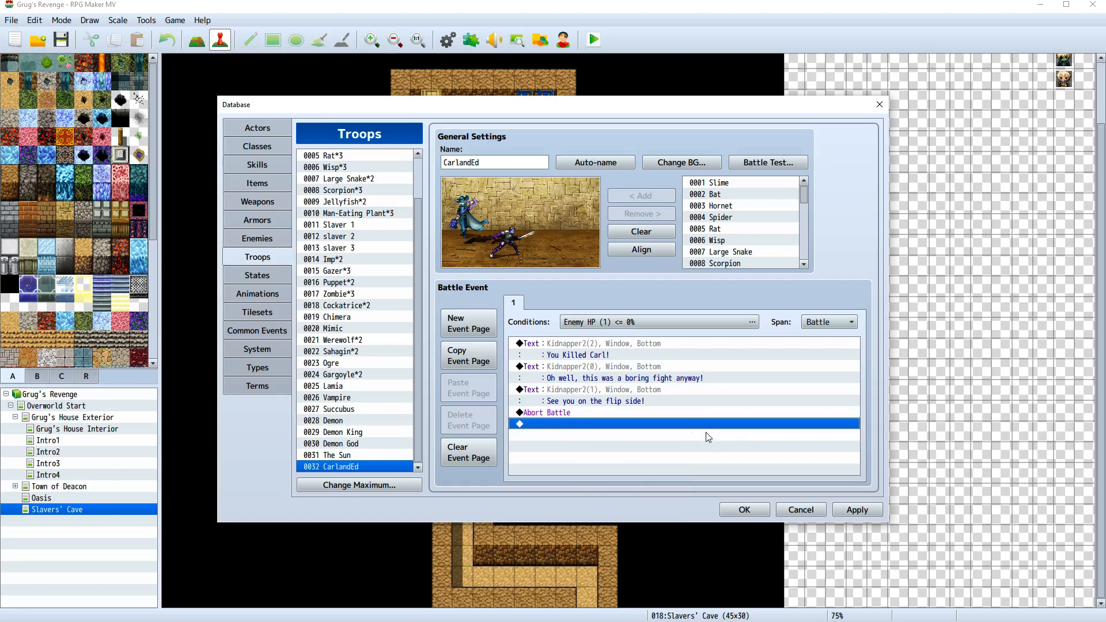
left_click(626, 414)
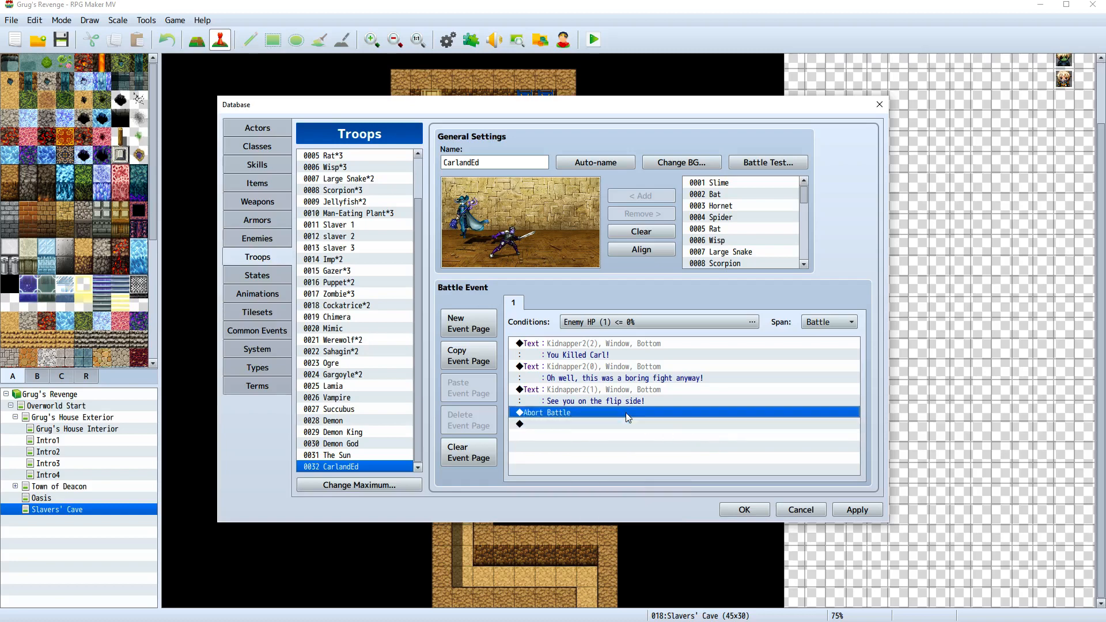
right_click(627, 416)
left_click(681, 423)
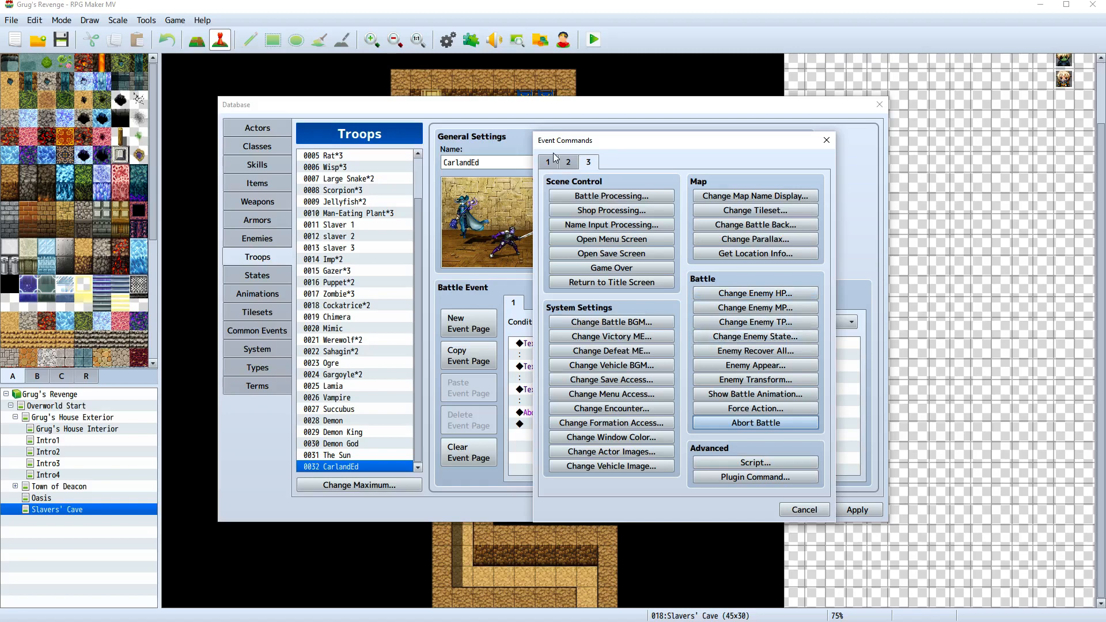
left_click(571, 164)
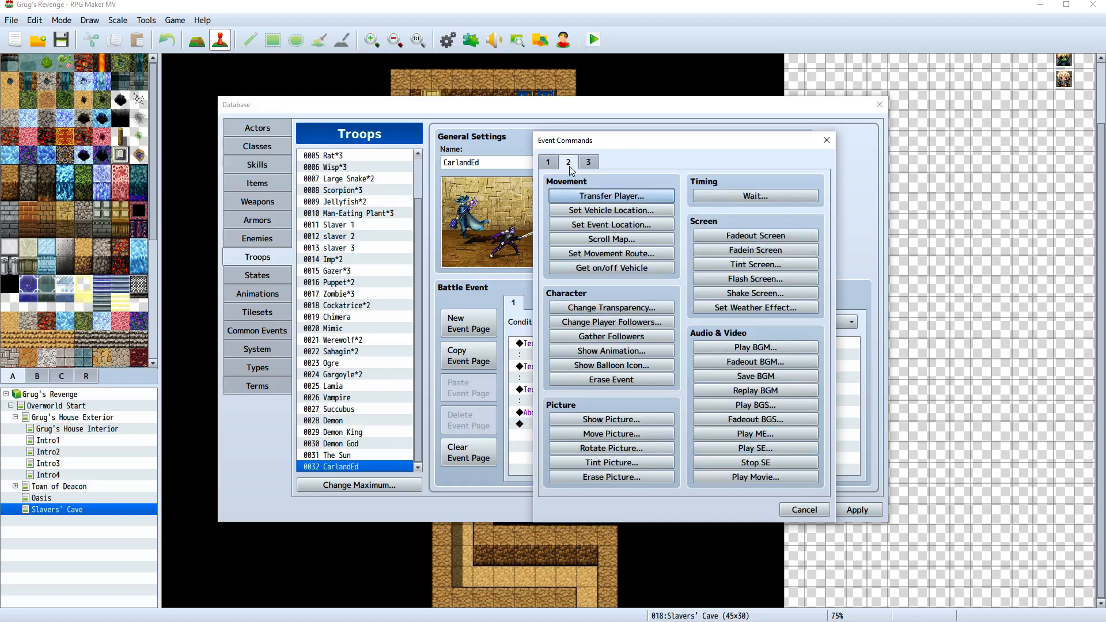
left_click(826, 140)
Delete the Abort Battle command from the CarlandEd battle event
right_click(579, 413)
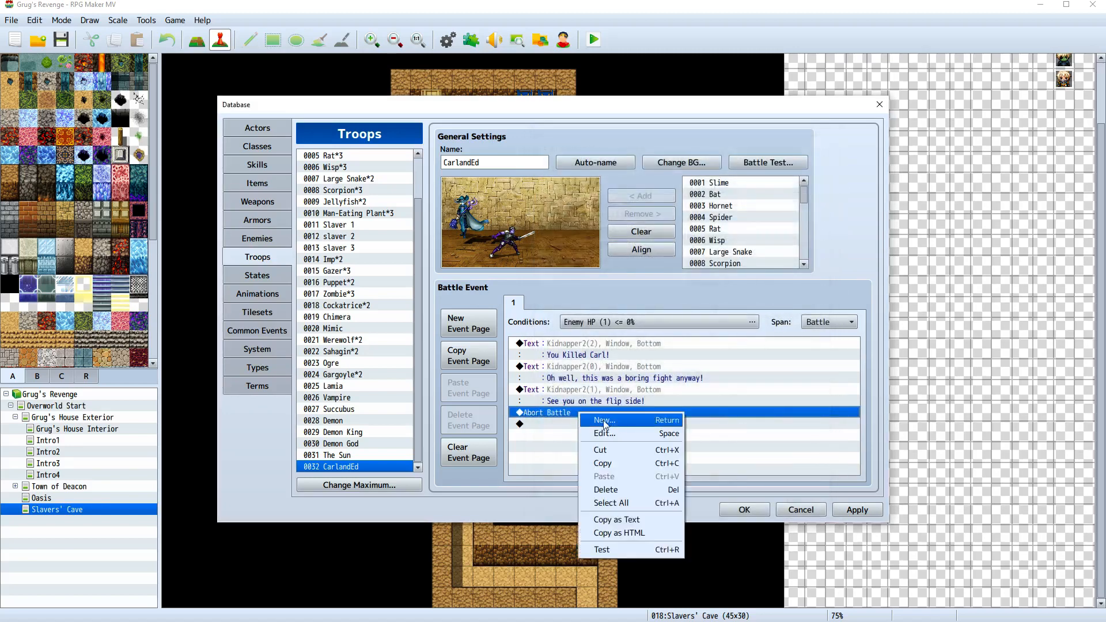
left_click(619, 489)
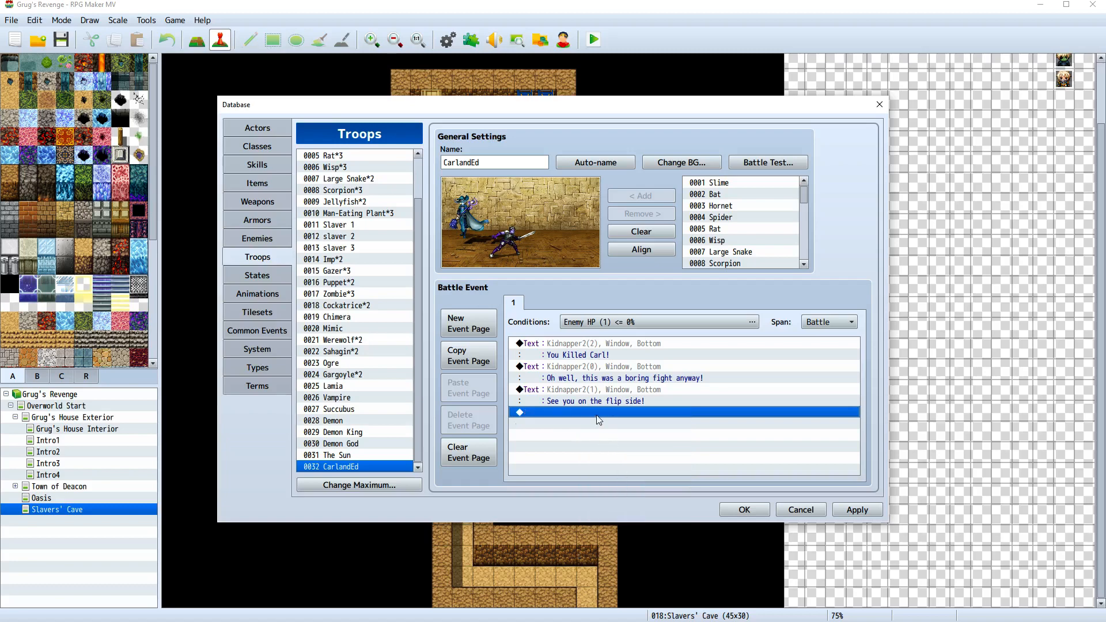
right_click(596, 416)
left_click(627, 421)
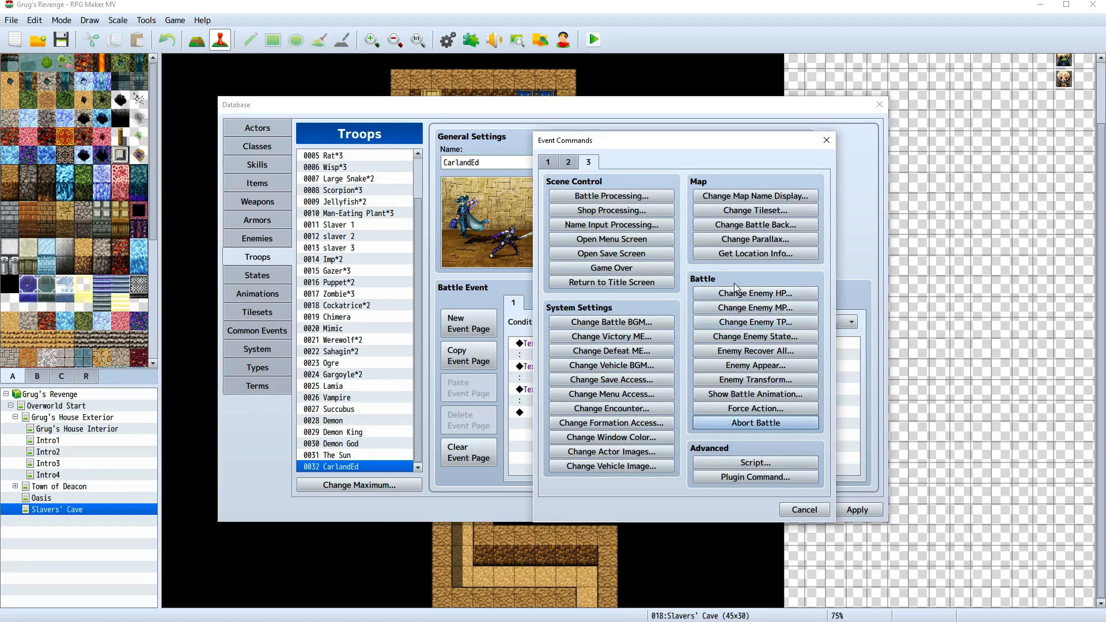
left_click(569, 163)
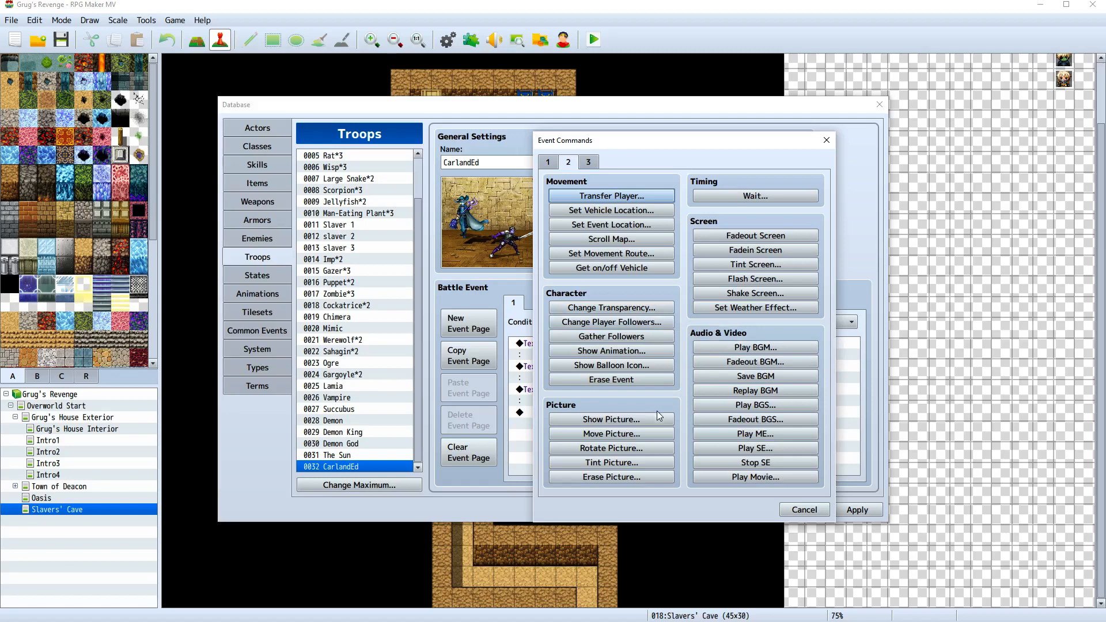
left_click(626, 352)
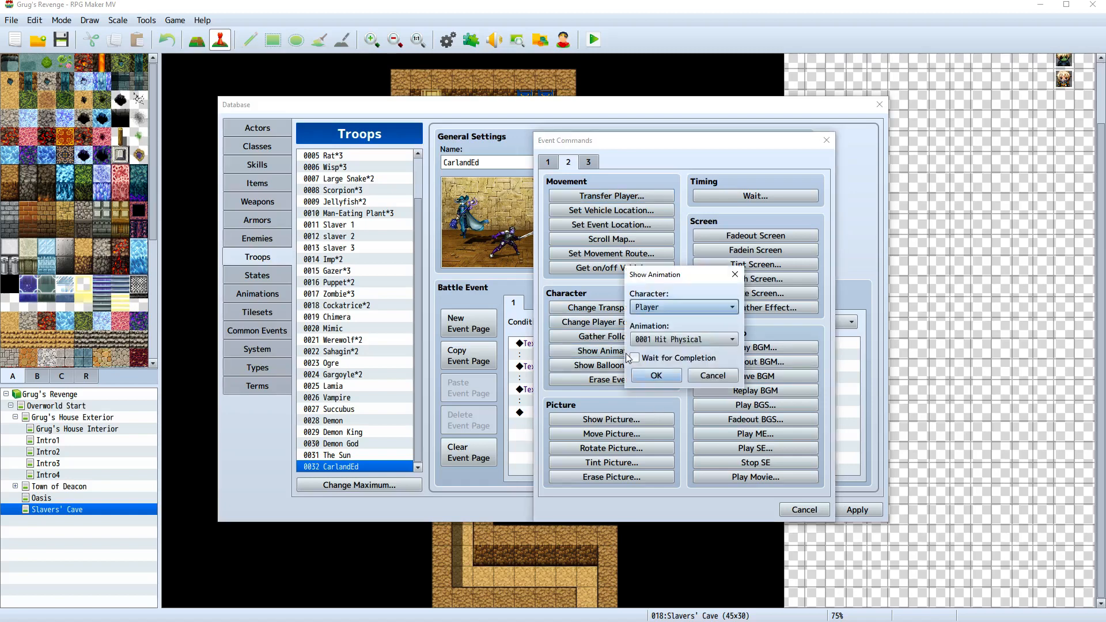
left_click(731, 310)
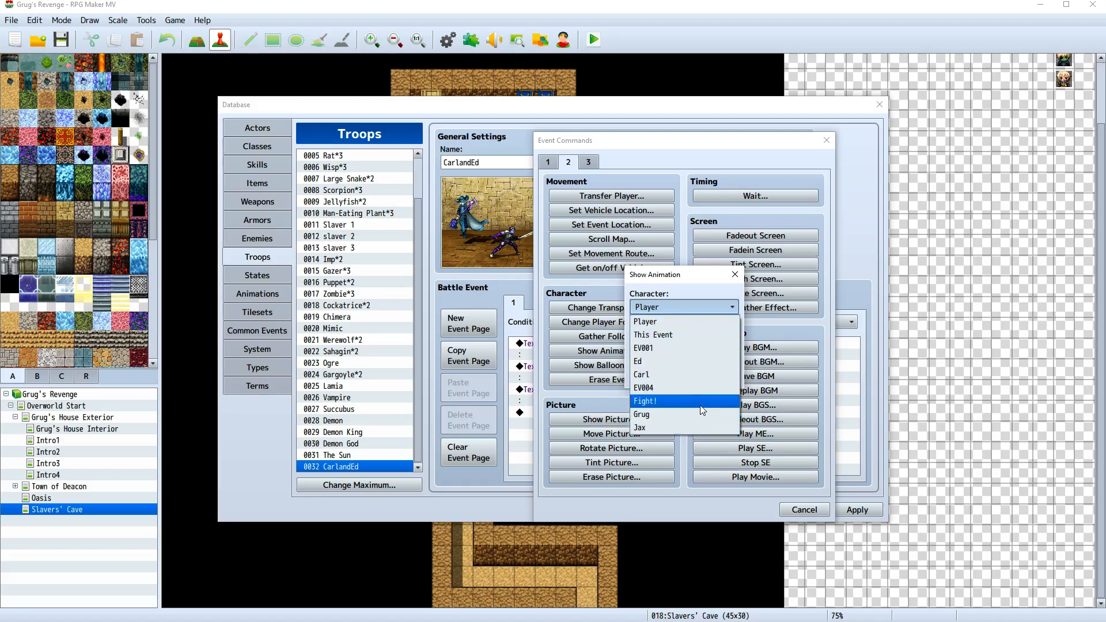
left_click(740, 311)
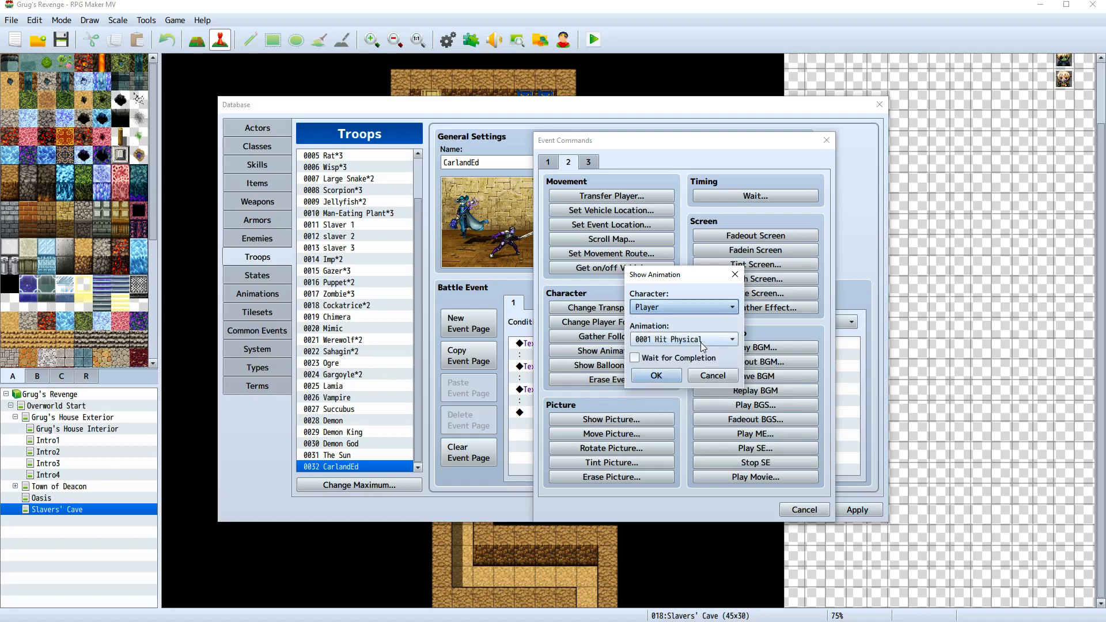
left_click(733, 308)
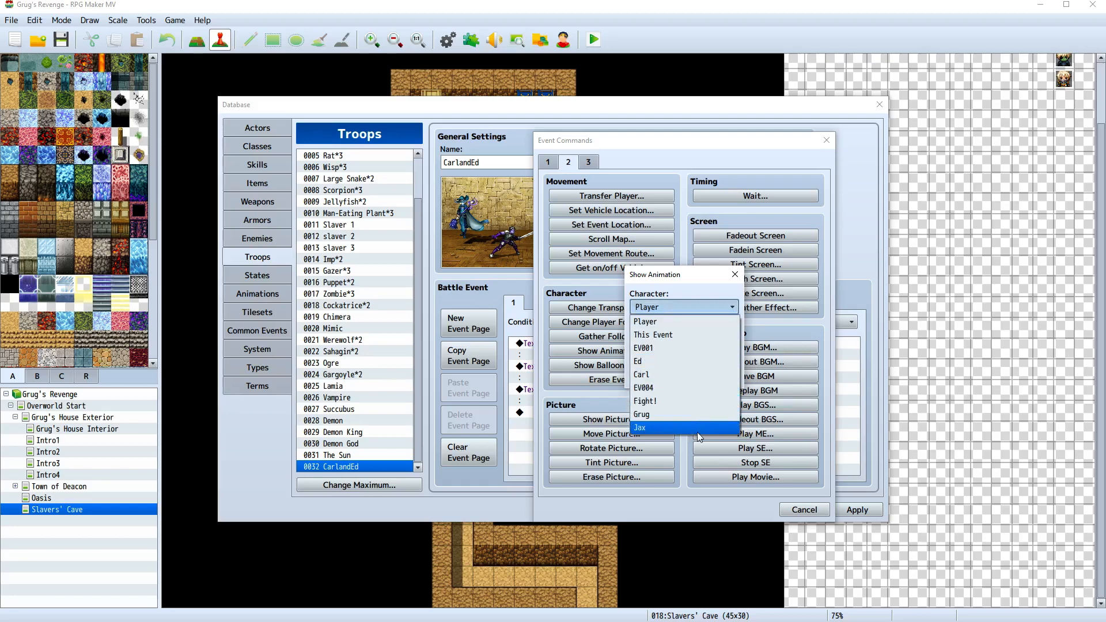
left_click(729, 291)
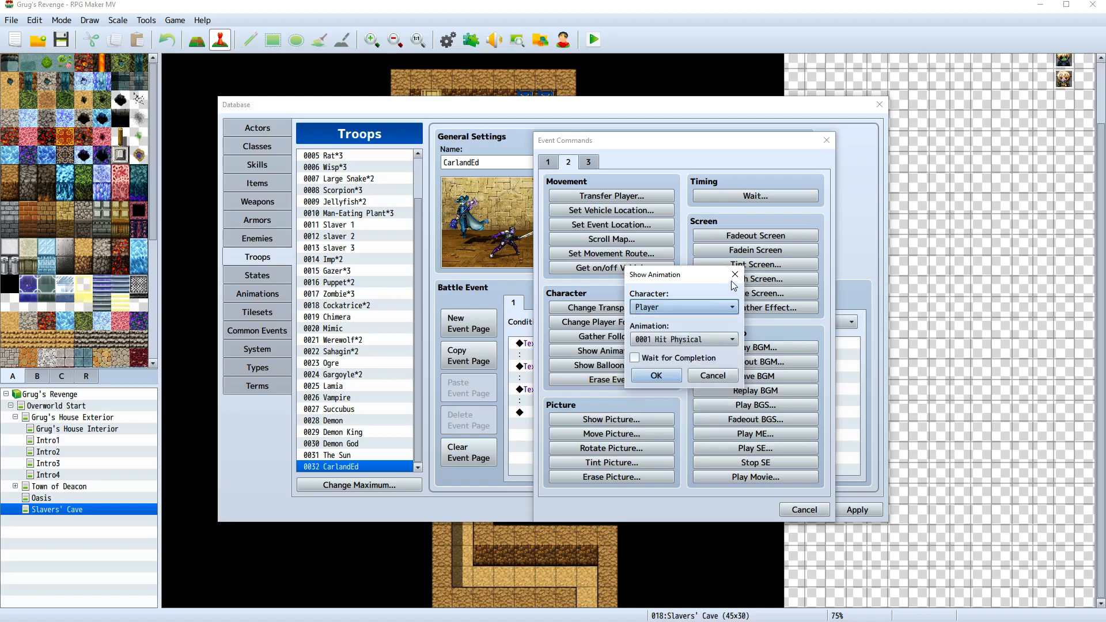
left_click(735, 274)
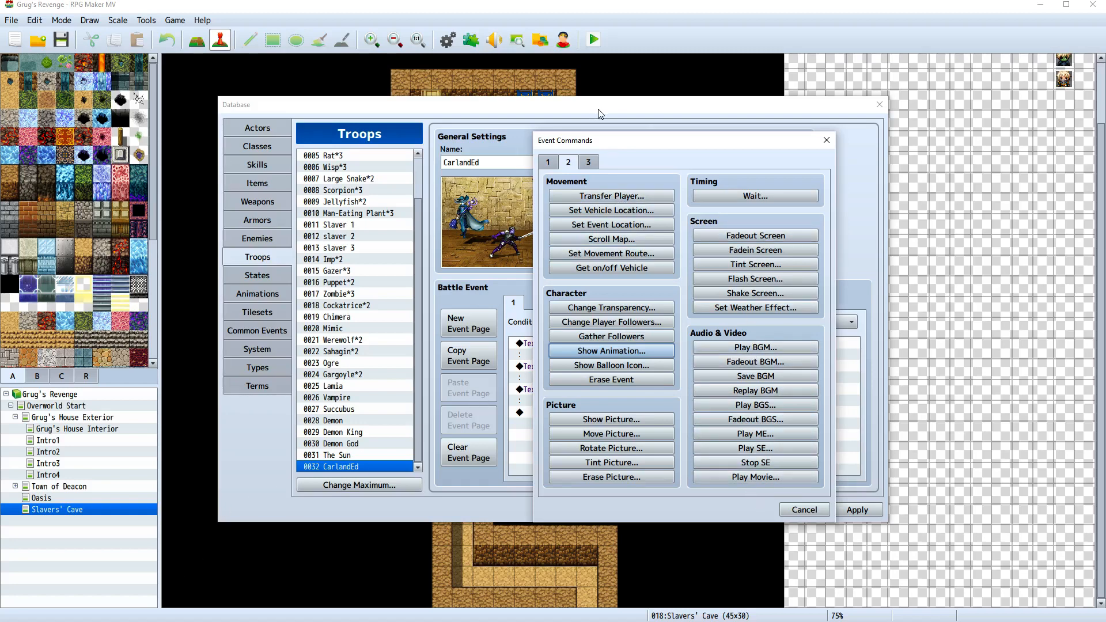
left_click(794, 509)
Add a Transfer Player command to Overworld Start (31,11) below the third message and apply the database changes
right_click(588, 418)
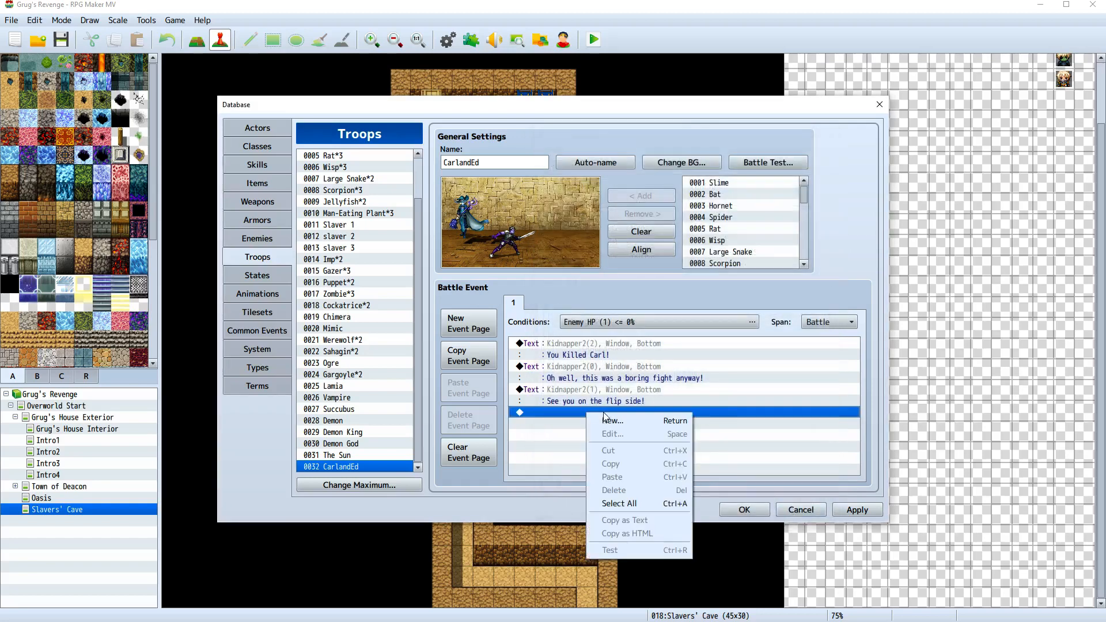
left_click(623, 427)
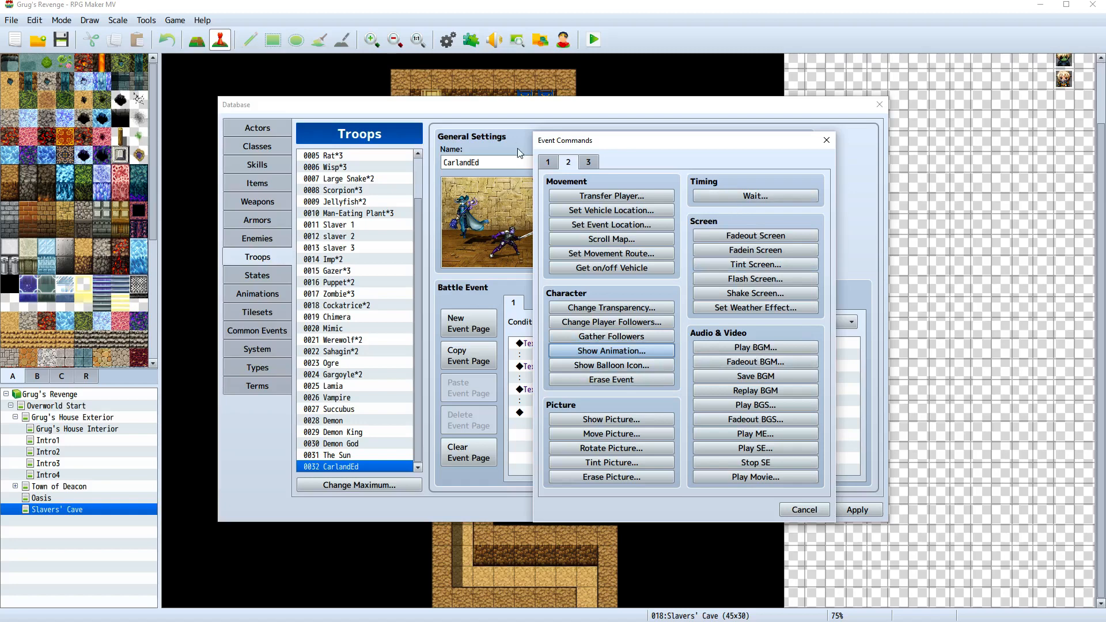
left_click(600, 199)
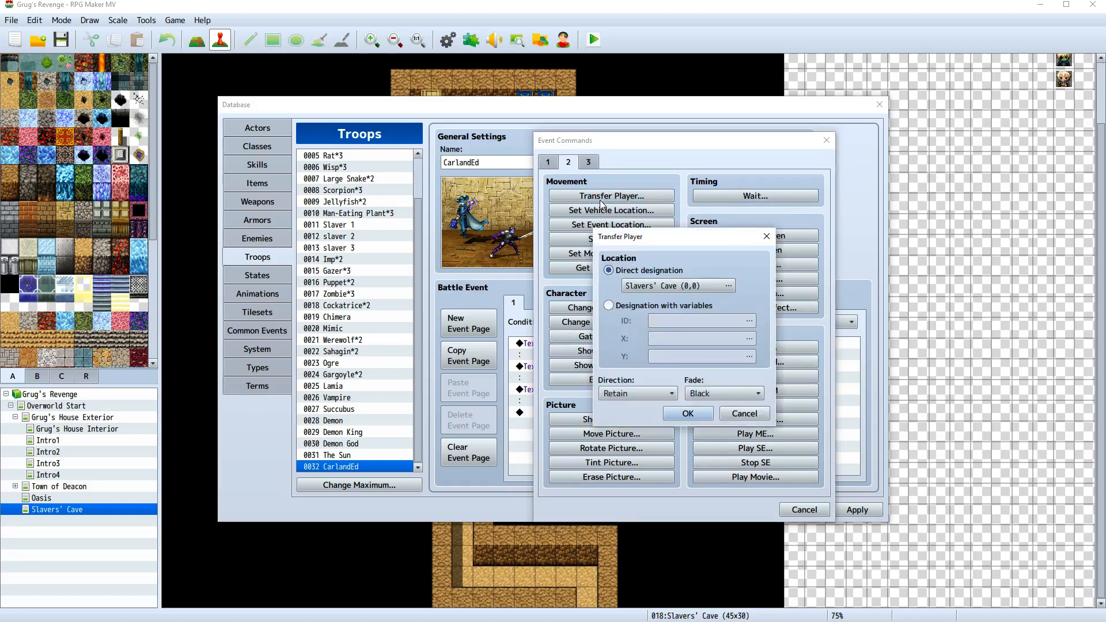
left_click(728, 287)
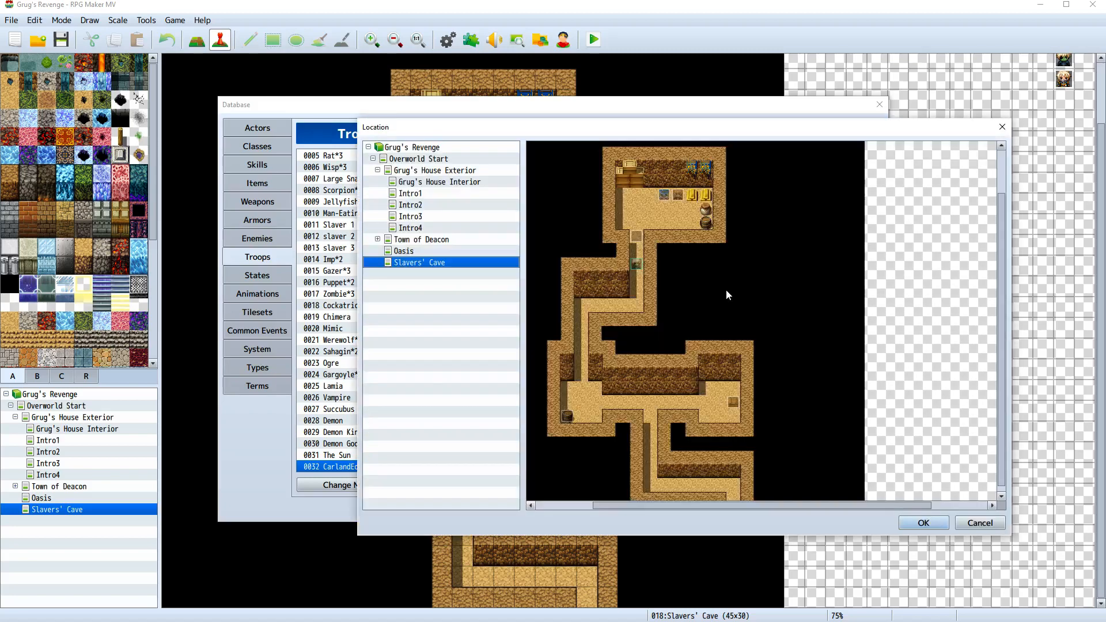
left_click(410, 251)
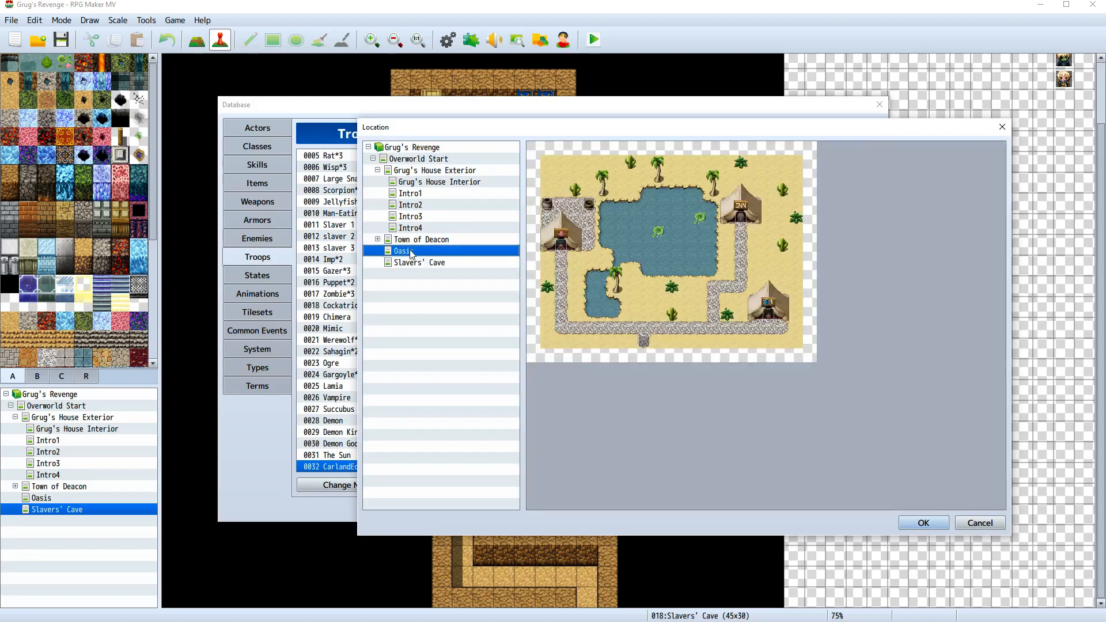
left_click(399, 182)
left_click(407, 173)
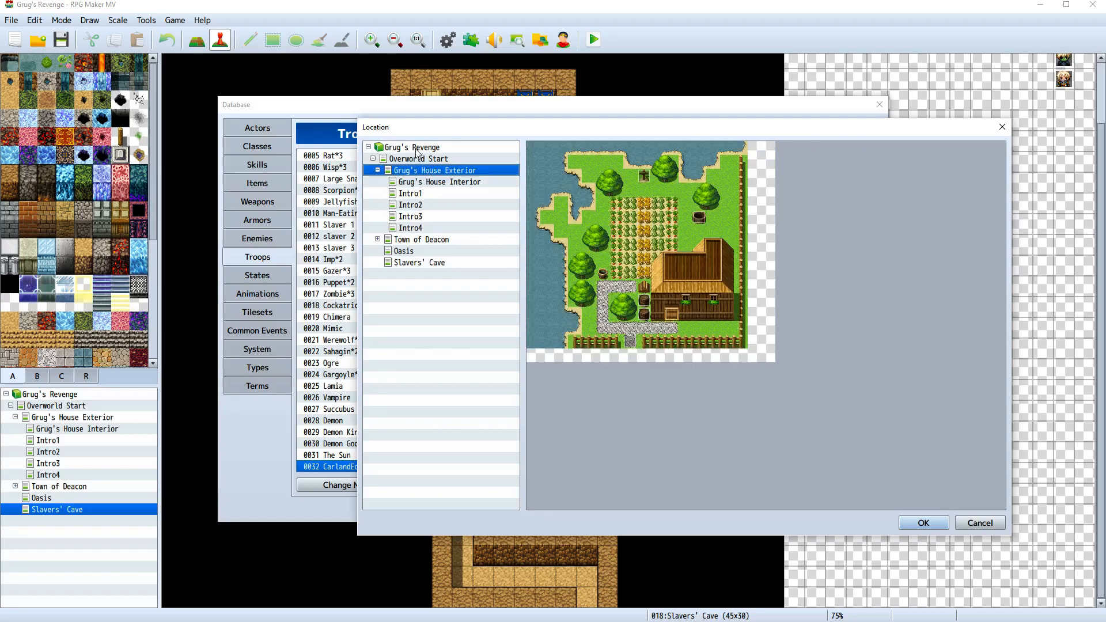
left_click(418, 159)
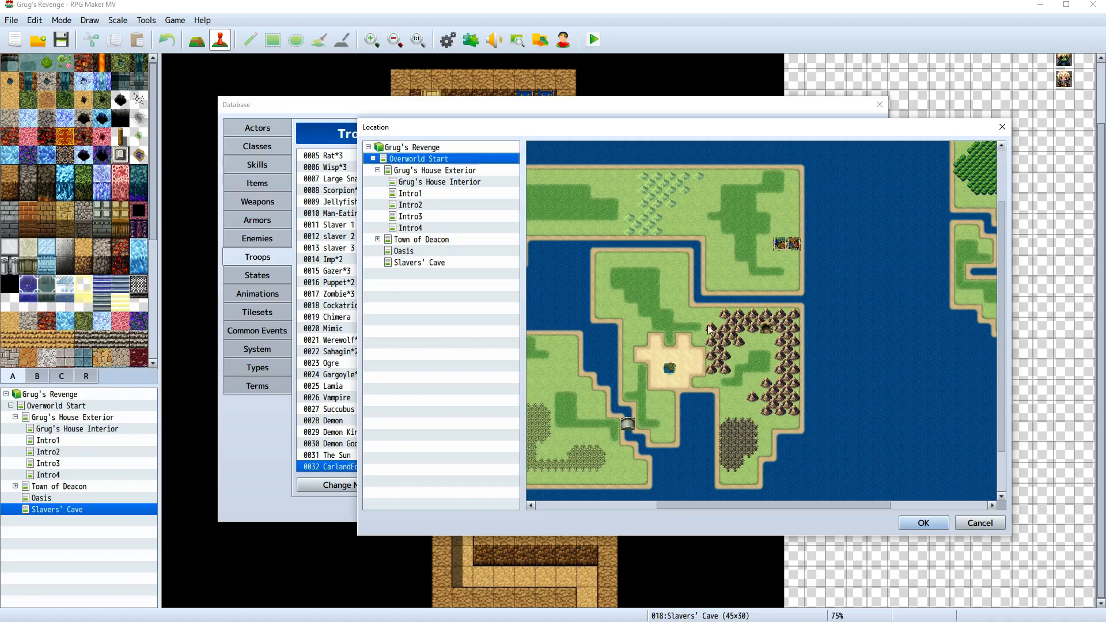
left_click(724, 231)
left_click(923, 523)
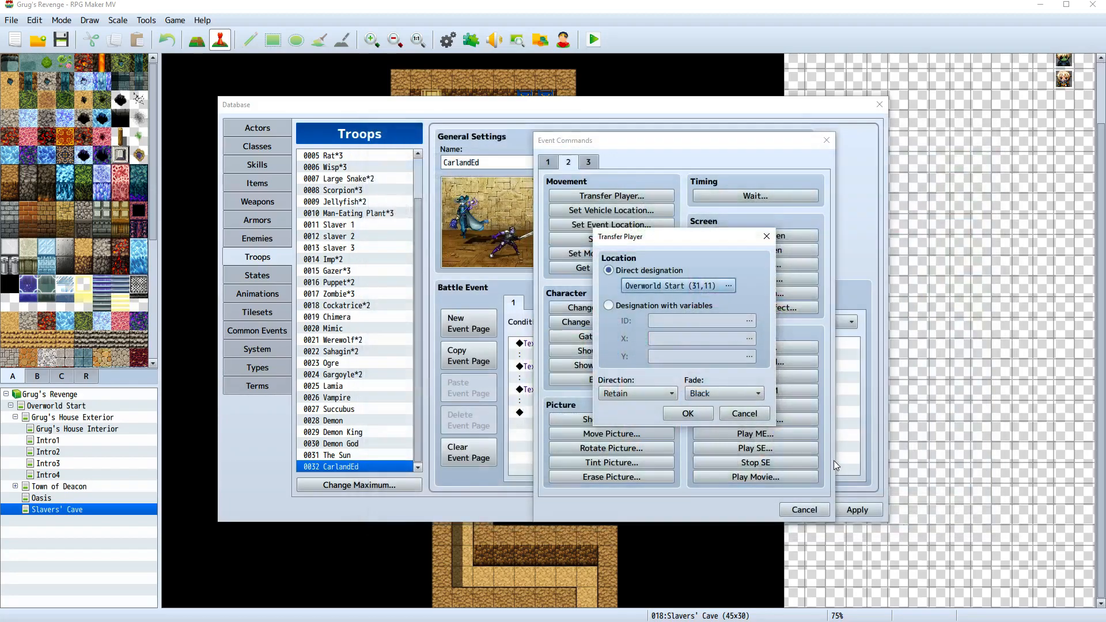
left_click(702, 417)
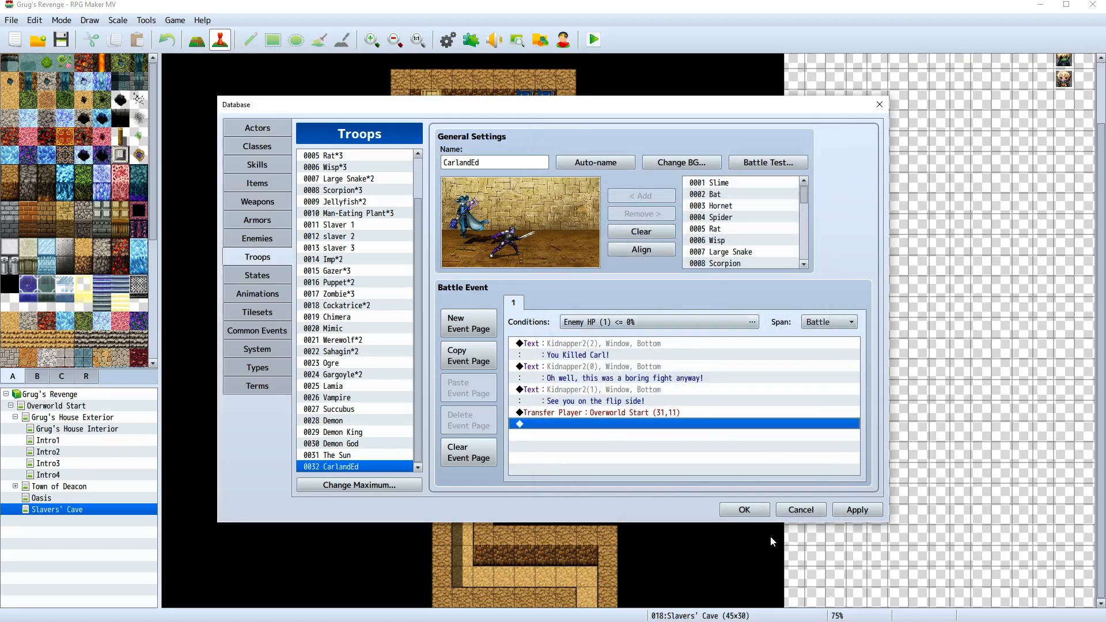
left_click(842, 510)
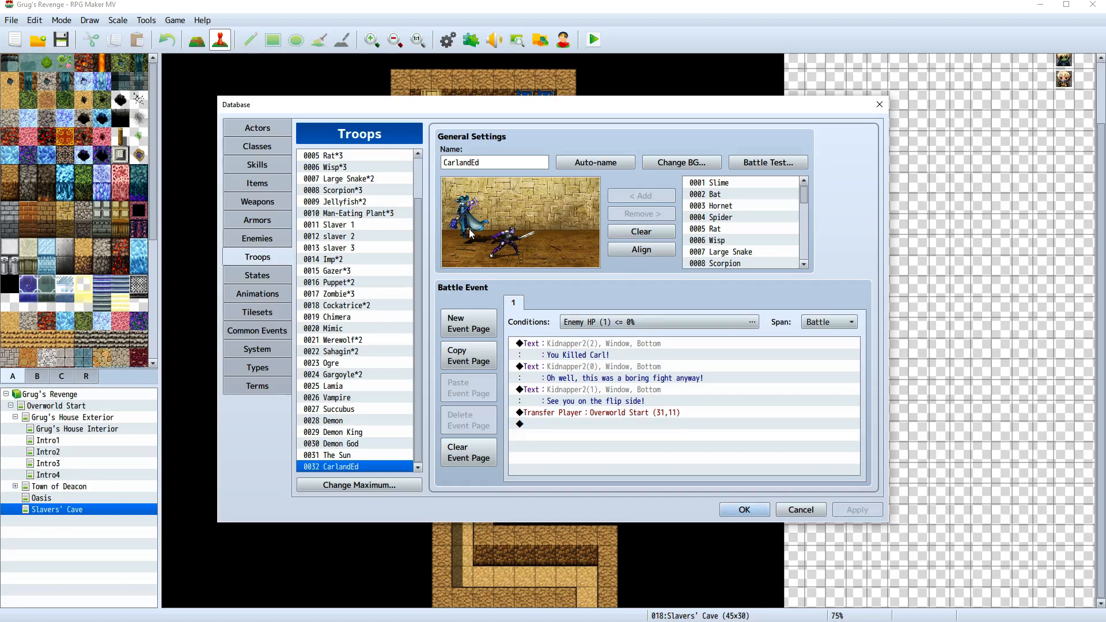
Raise the Max HP of the enemy Ed to 1114
left_click(252, 238)
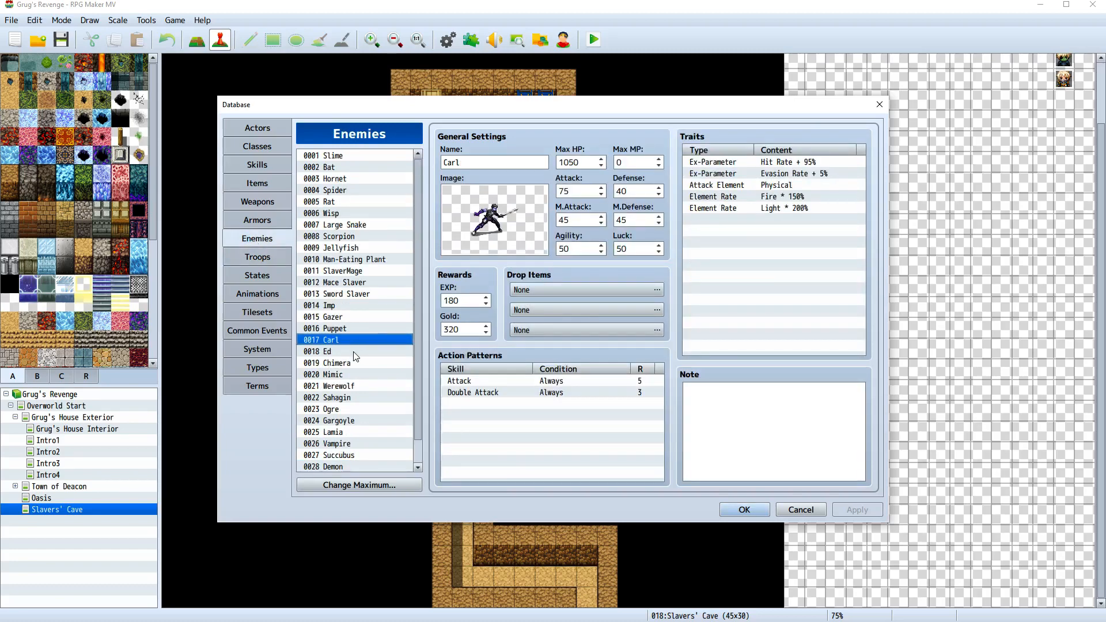
left_click(353, 351)
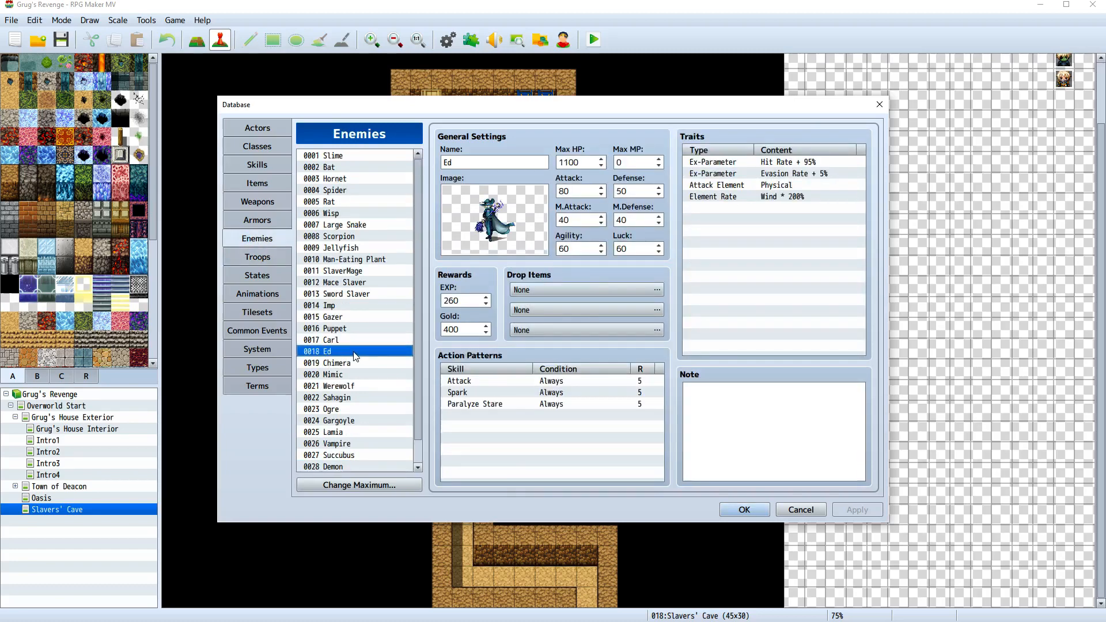
left_click(603, 159)
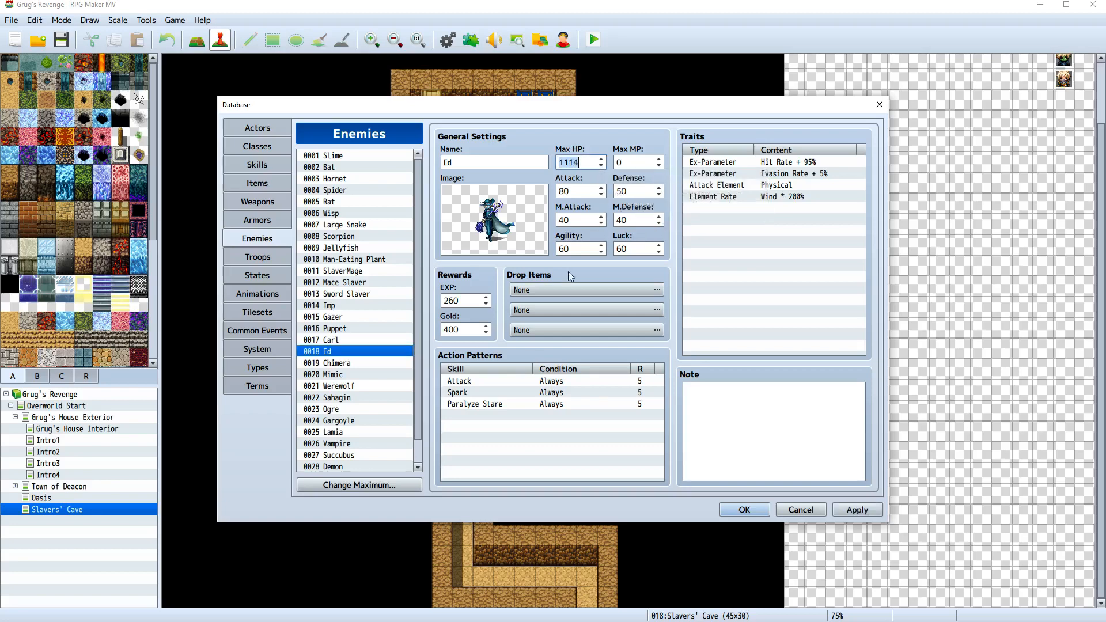
Set the Max HP of the enemy Ed to 100000, apply the change, and review the enemy Carl's stats in the database
type("100000")
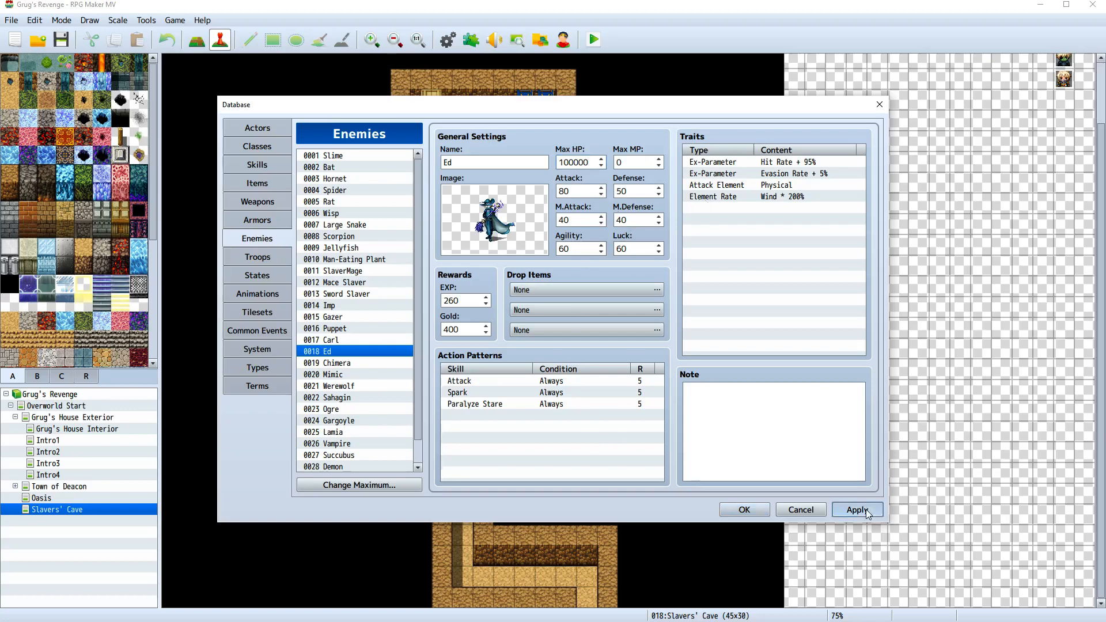
left_click(747, 508)
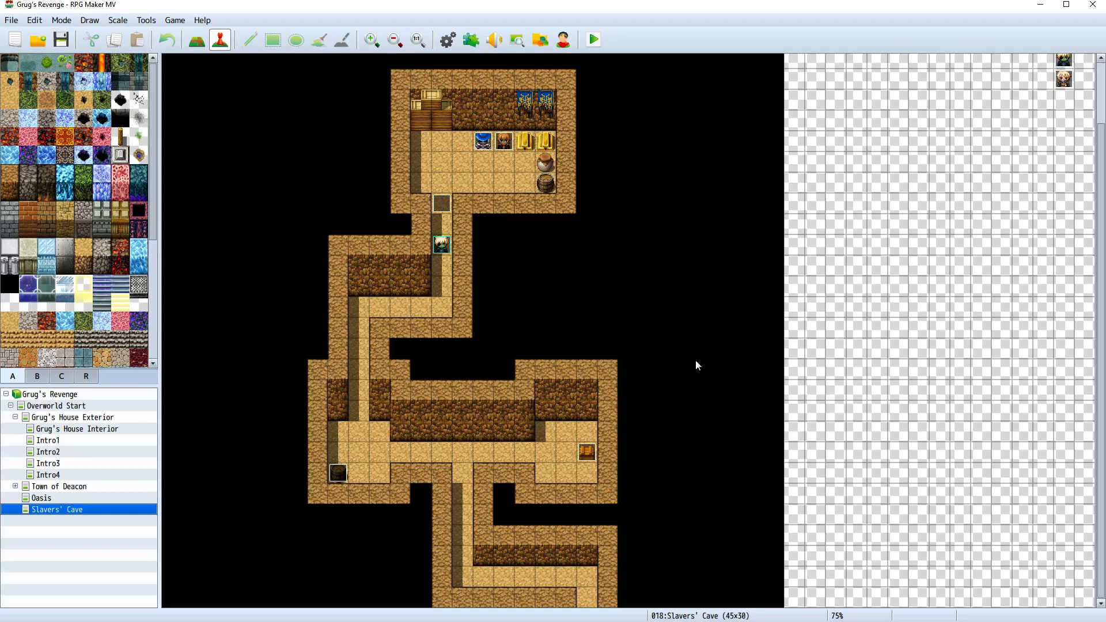
left_click(147, 20)
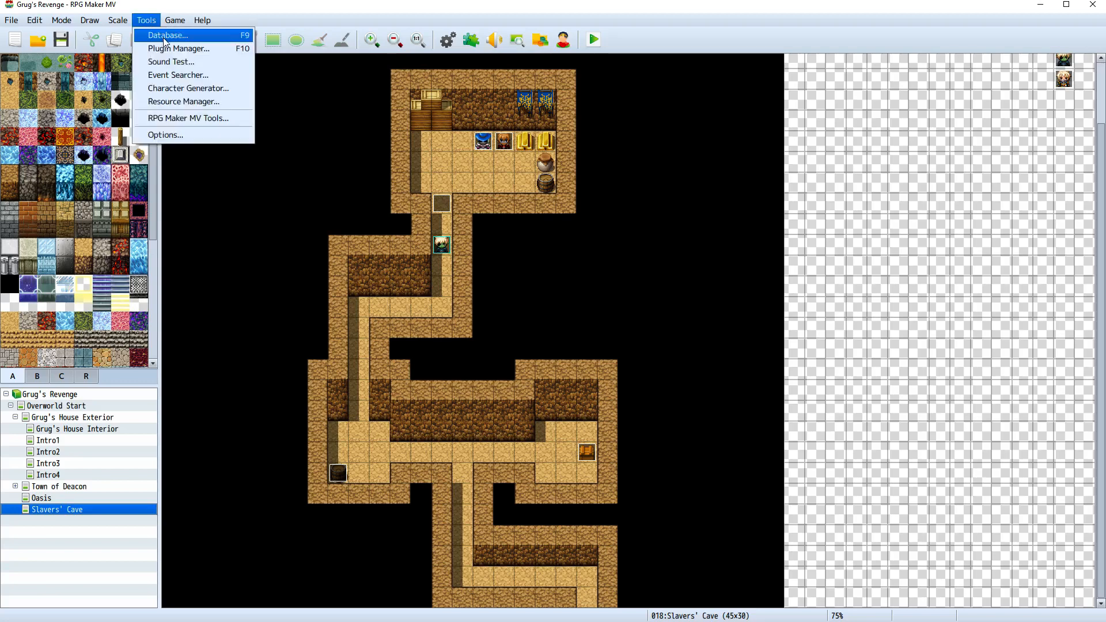
left_click(165, 35)
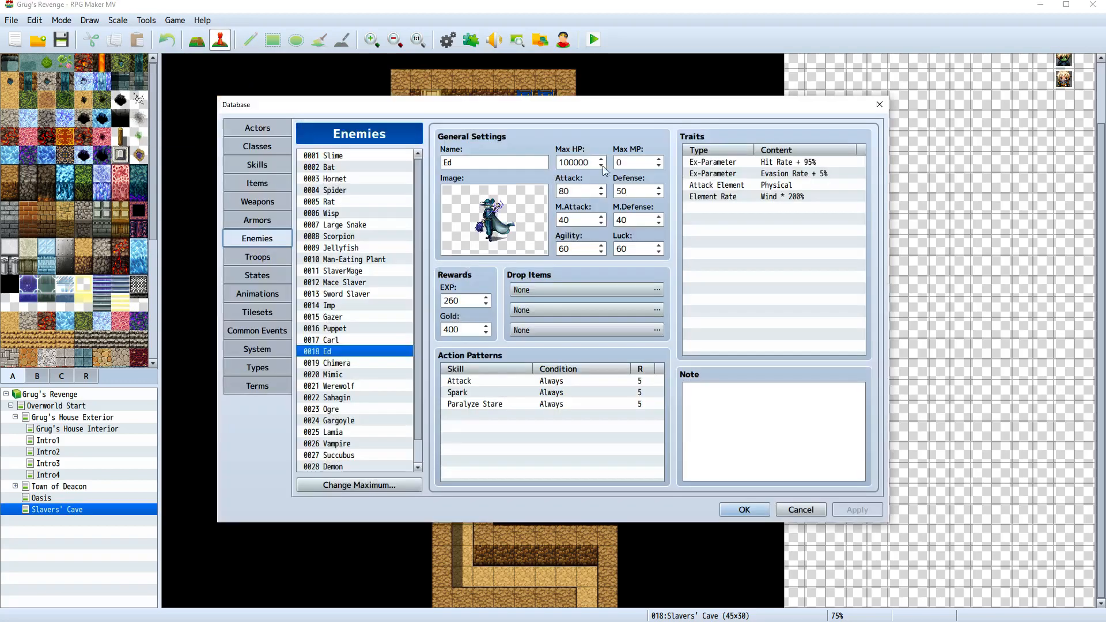
left_click(346, 340)
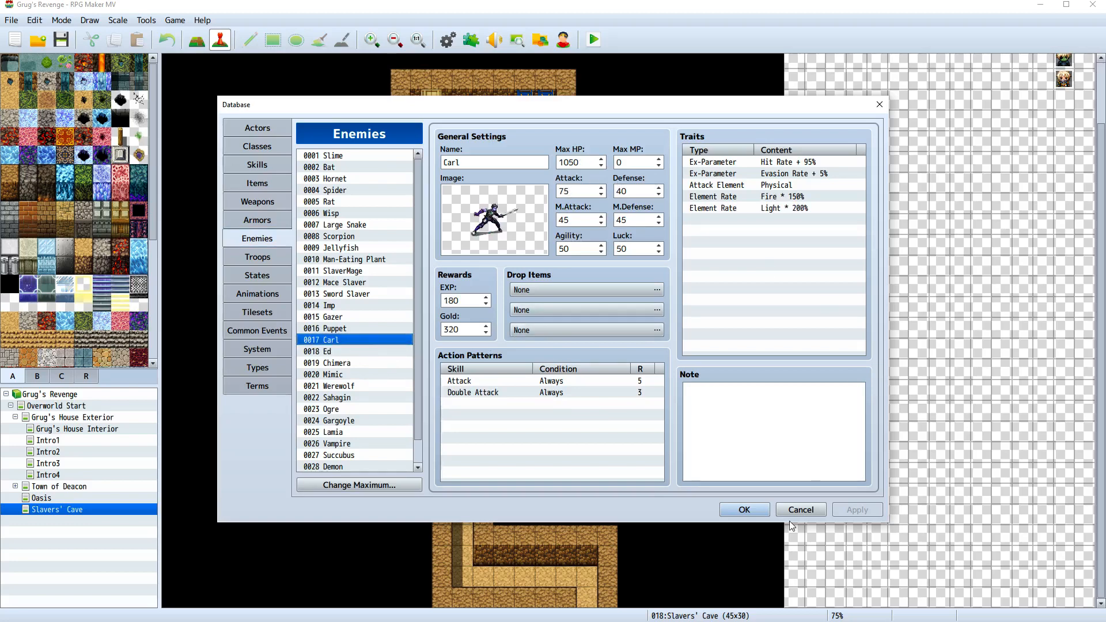
left_click(743, 511)
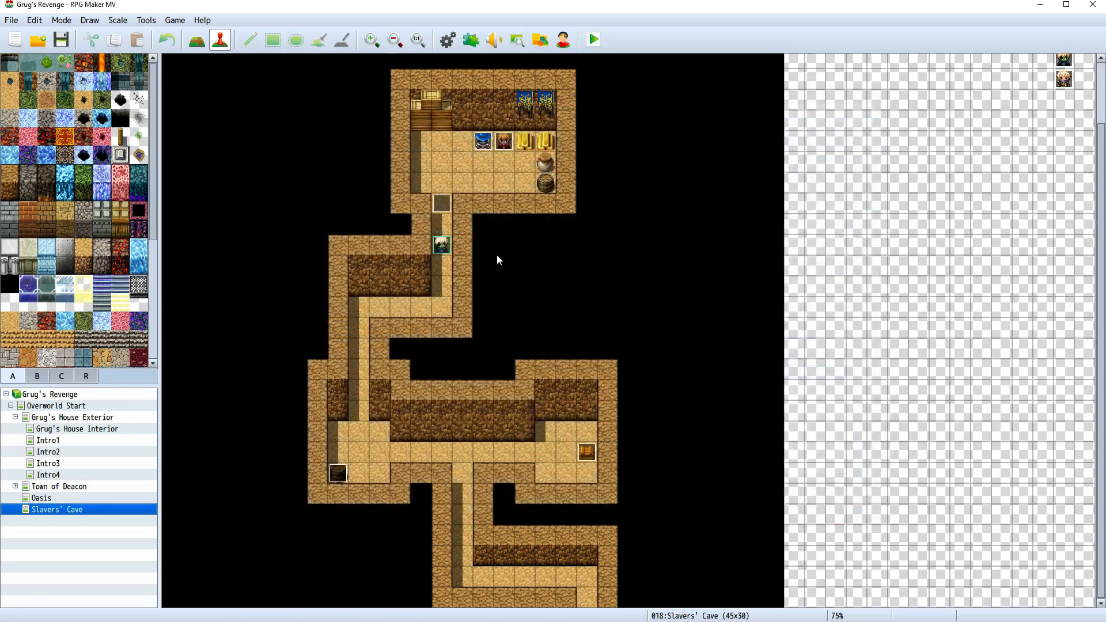
Save the game changes and start a playtest, advancing the dialogue that precedes the Slavers' Cave boss fight
left_click(593, 39)
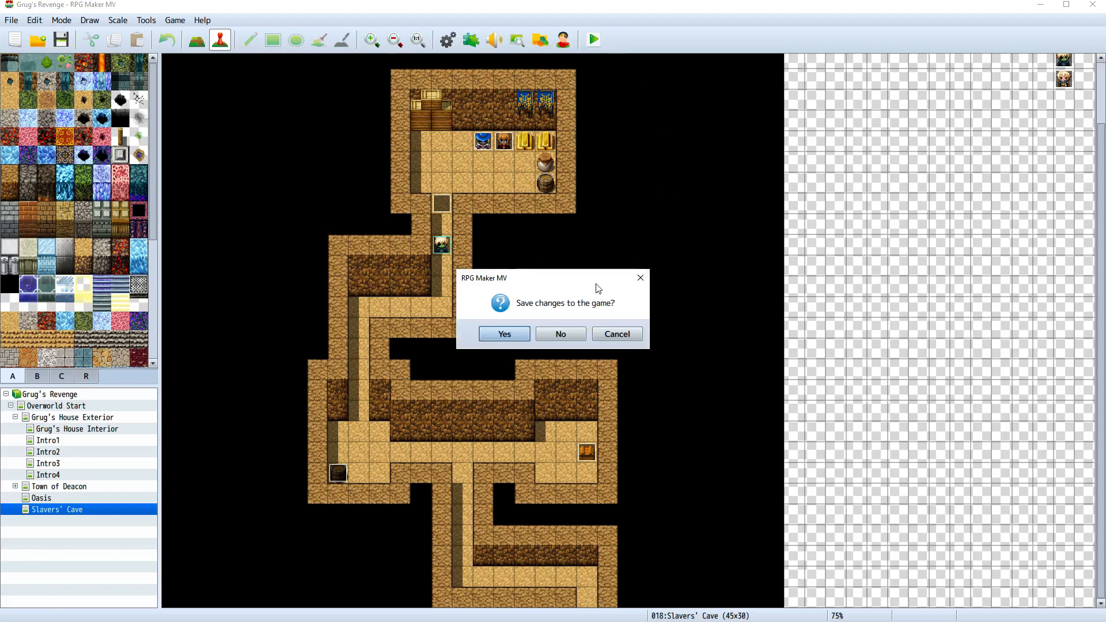
key("Return")
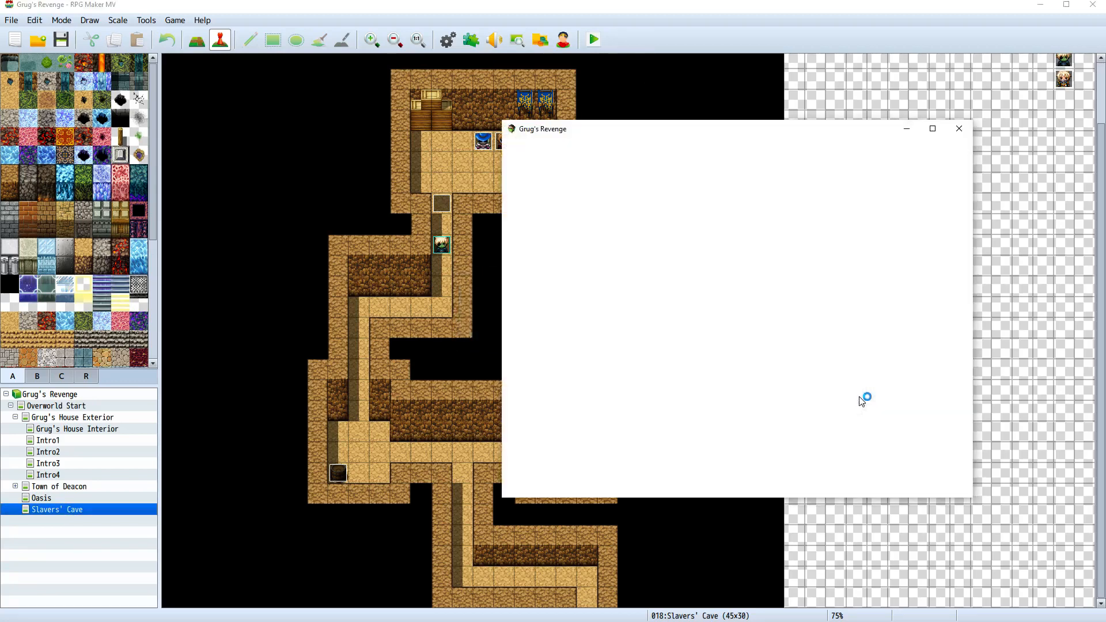
key("Return")
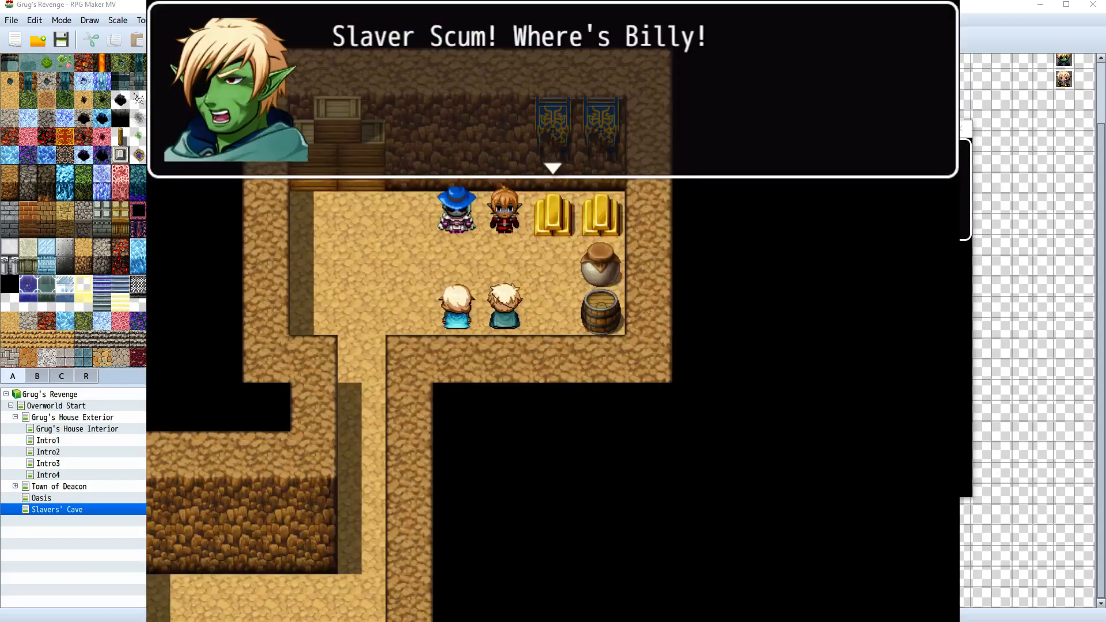
left_click(640, 322)
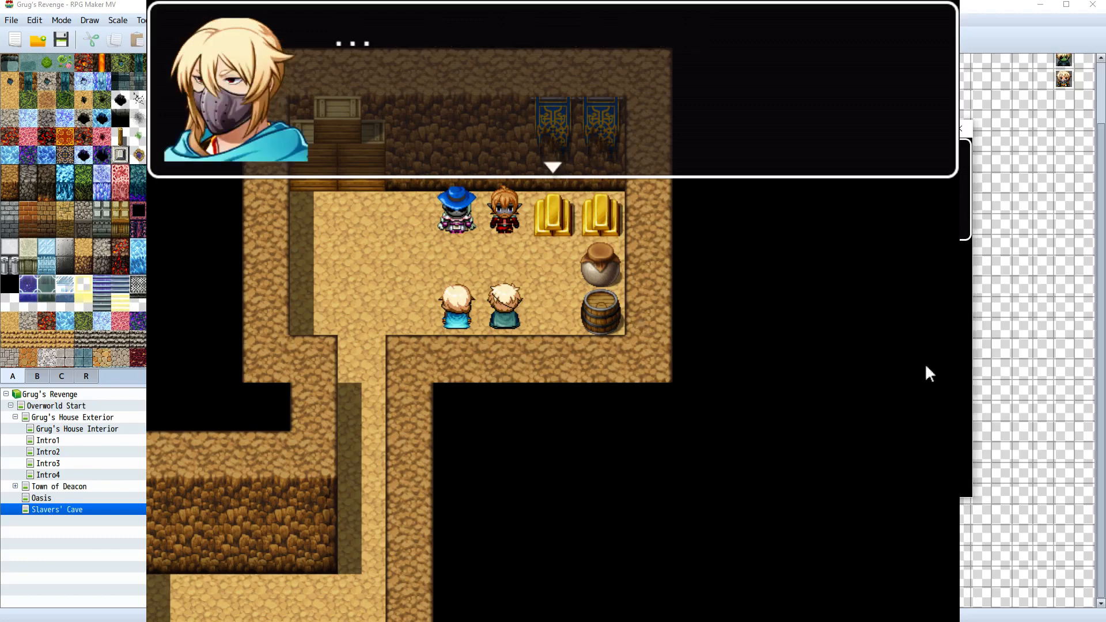
Advance the cutscene dialogue in the Slavers' Cave playtest until the boss battle starts
key("Return")
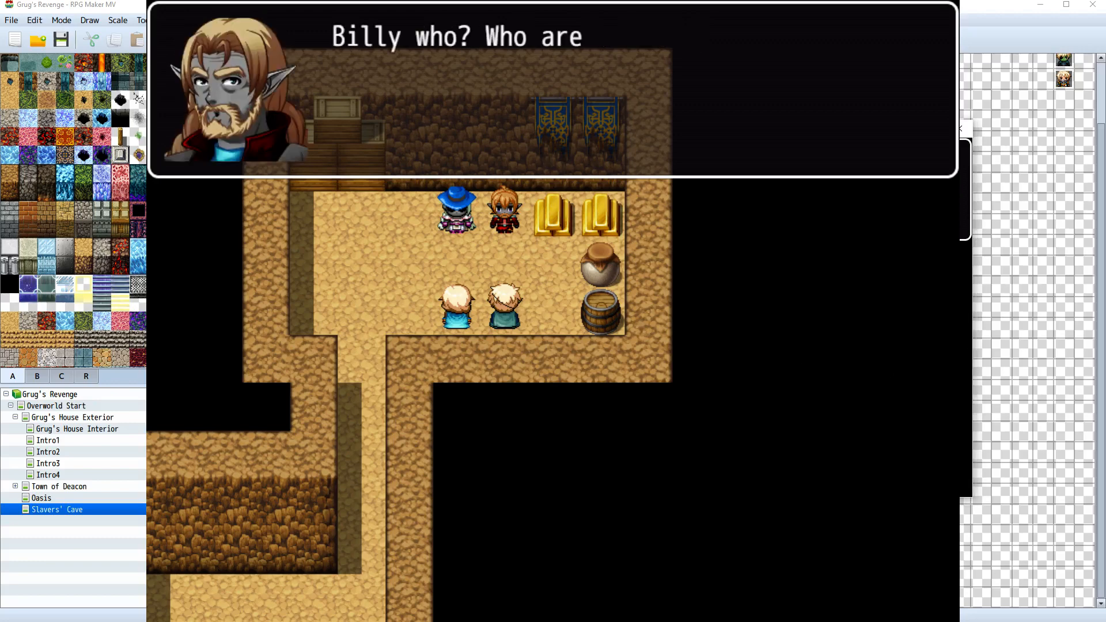
key("Return")
key("Return")
key("Return")
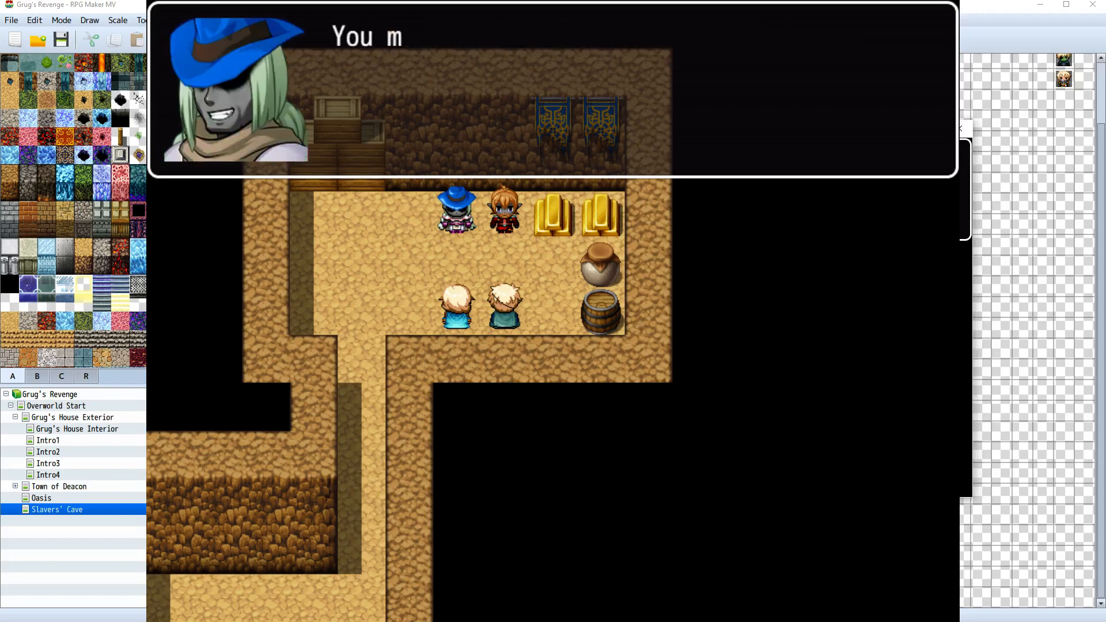
key("Return")
key("Return")
key("Return")
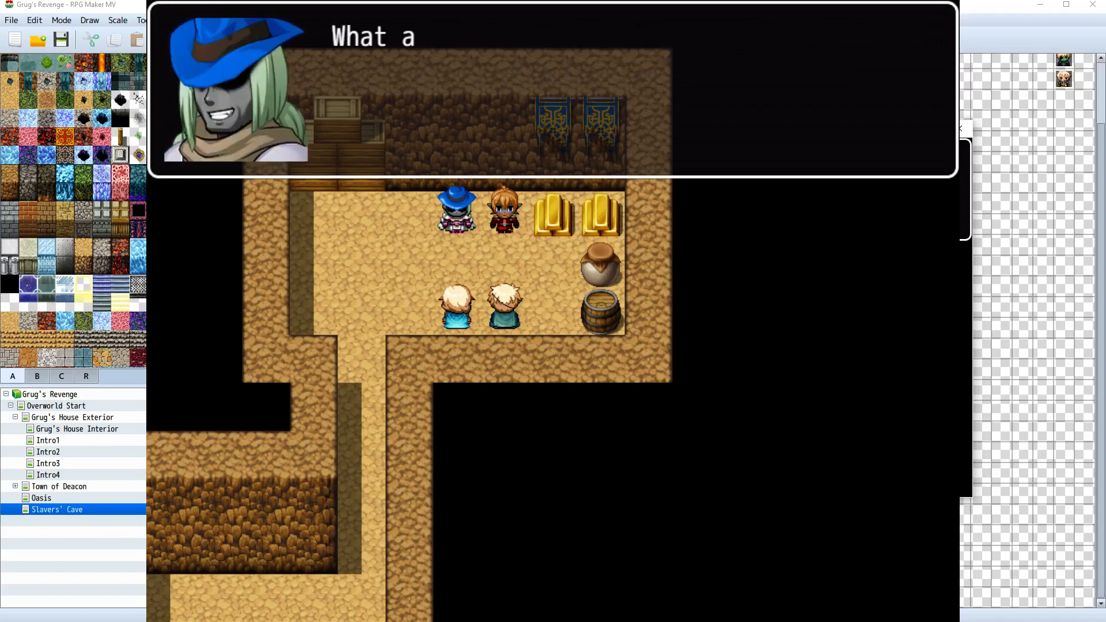
key("Return")
key("Return")
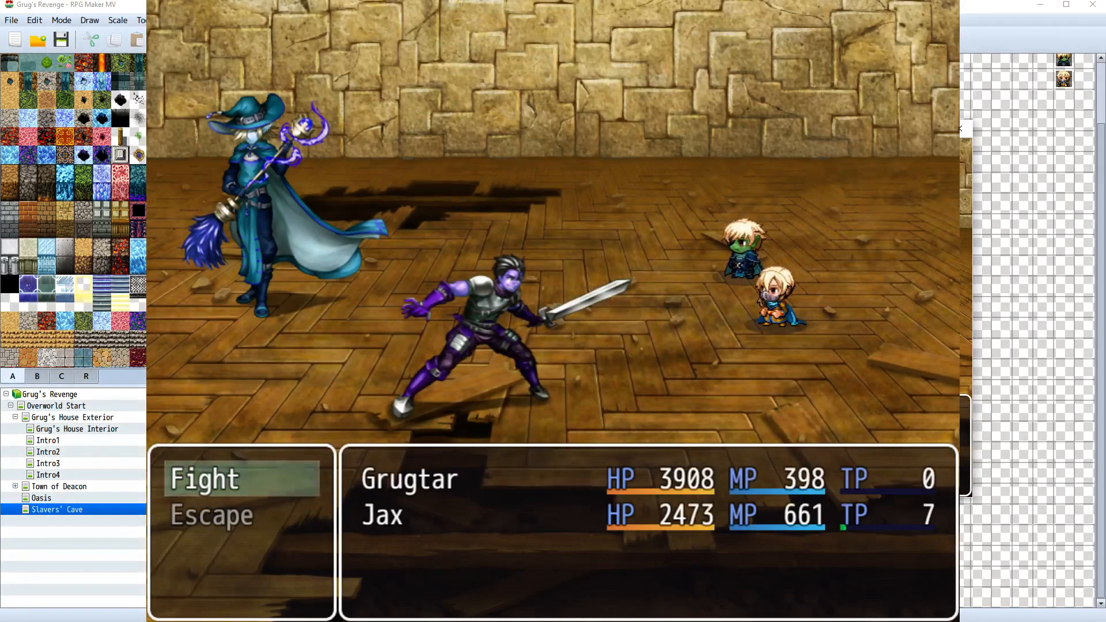
Fight the battle with normal attacks from Grugtar and Jax until Carl is defeated
key("Return")
key("Return")
key("Return")
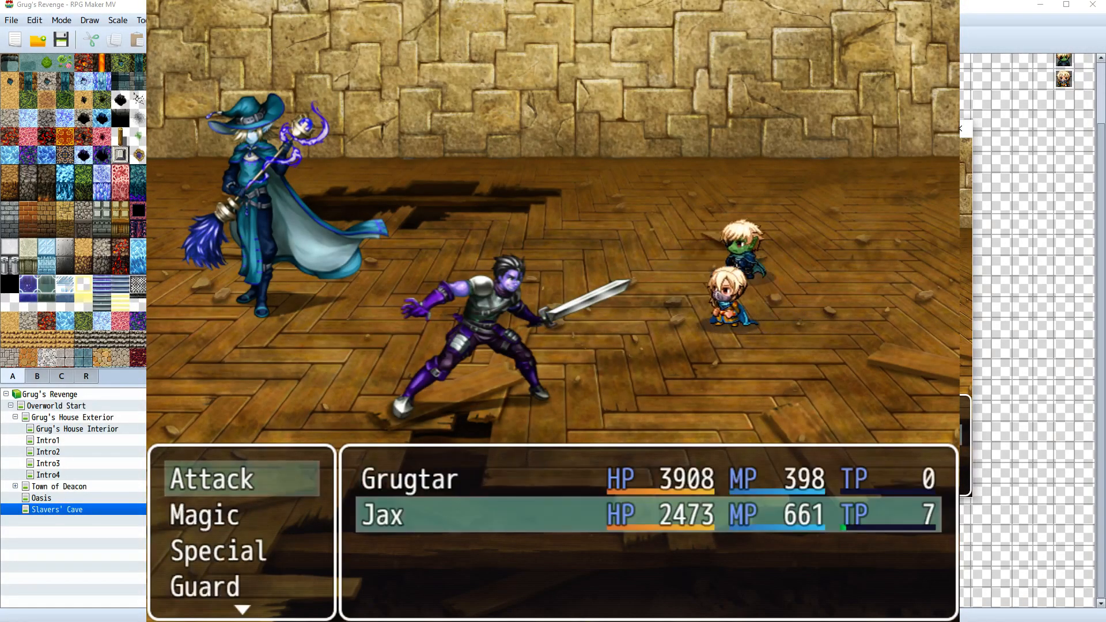
key("Return")
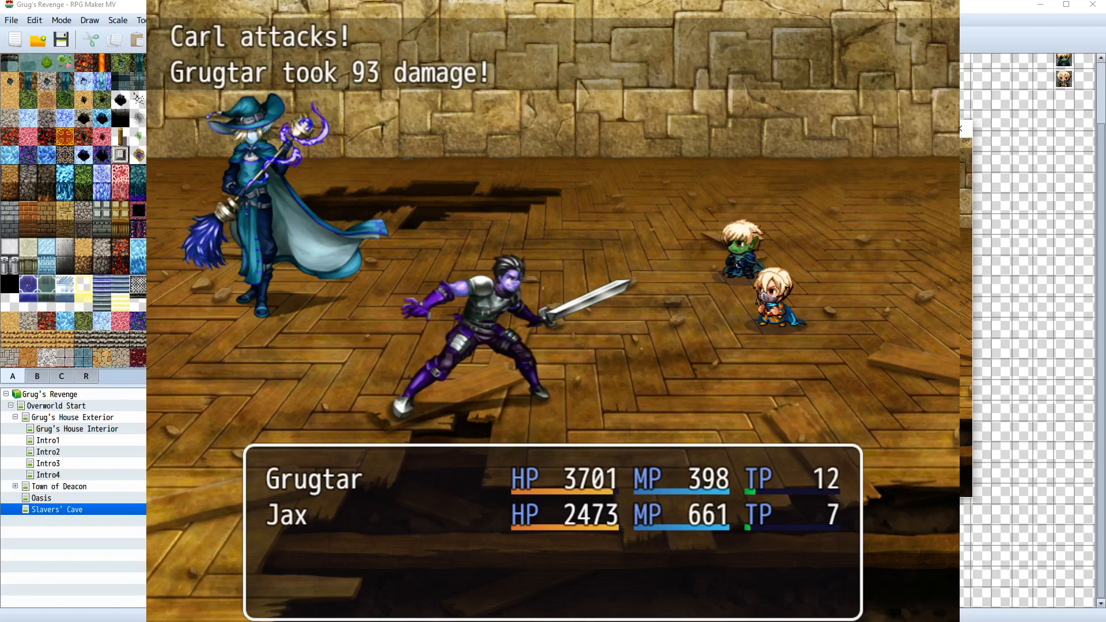
key("Return")
key("Return")
key("Return")
key("Return")
key("Return")
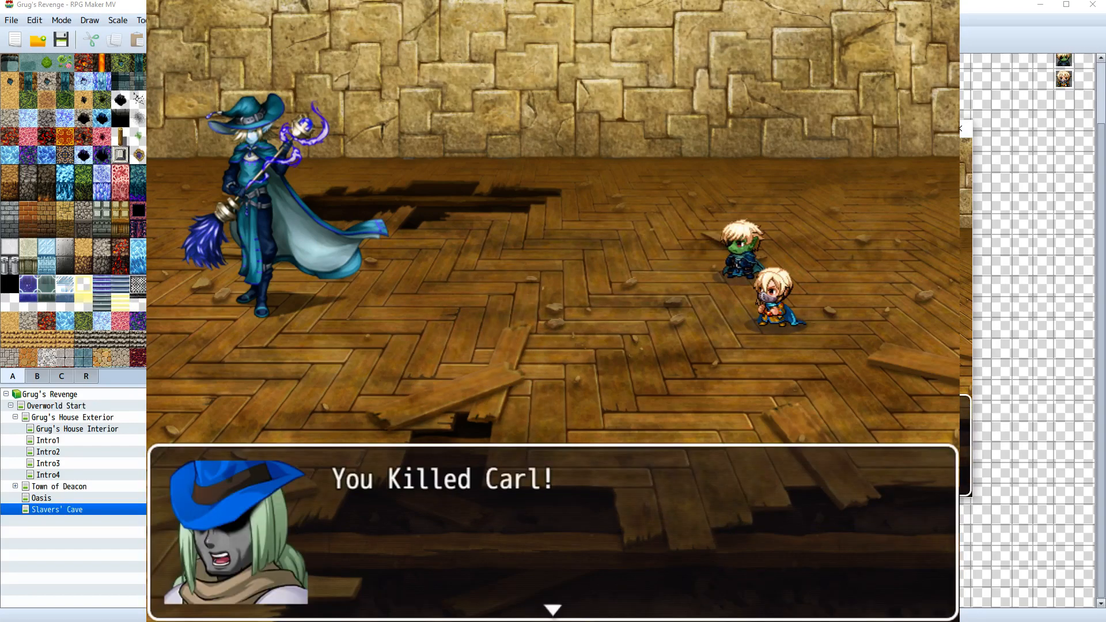
Play through Ed's three battle event messages that follow Carl's defeat
key("Return")
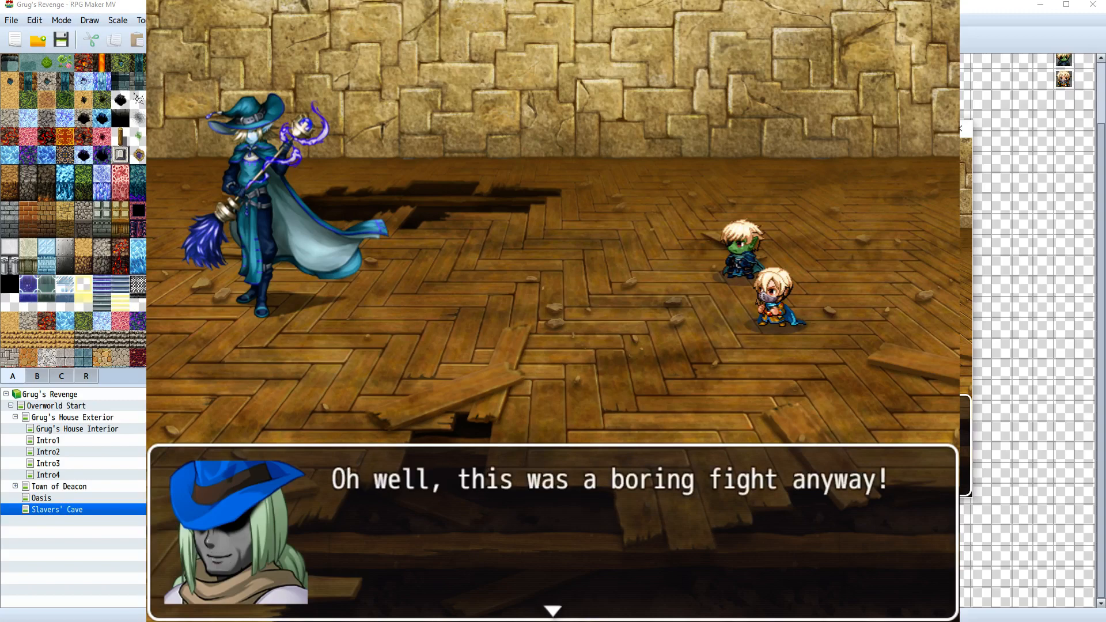
key("Return")
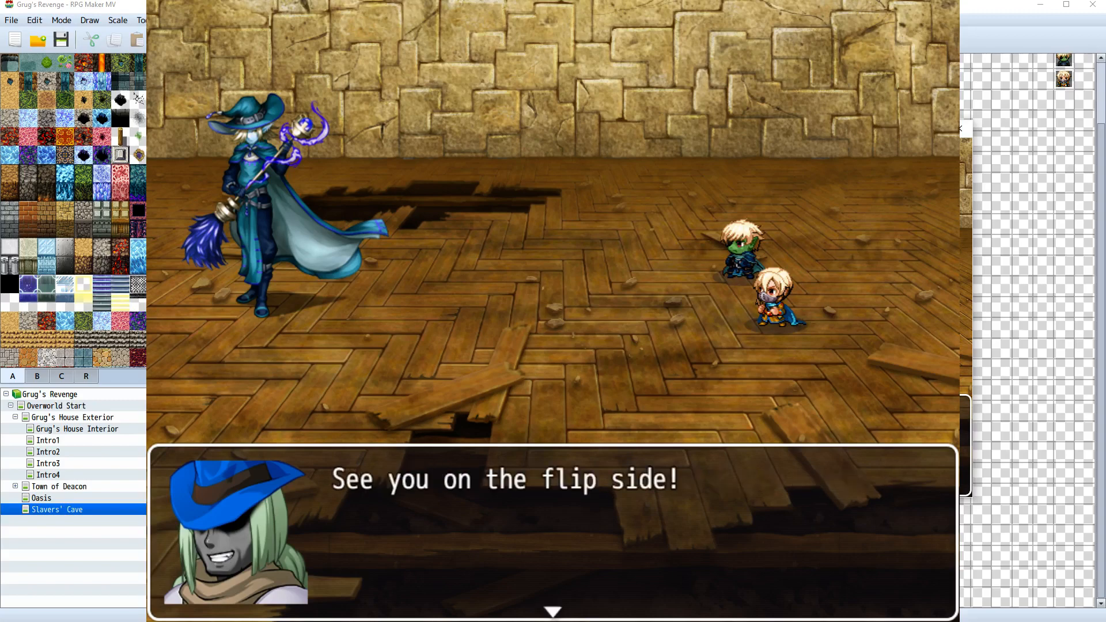
key("Return")
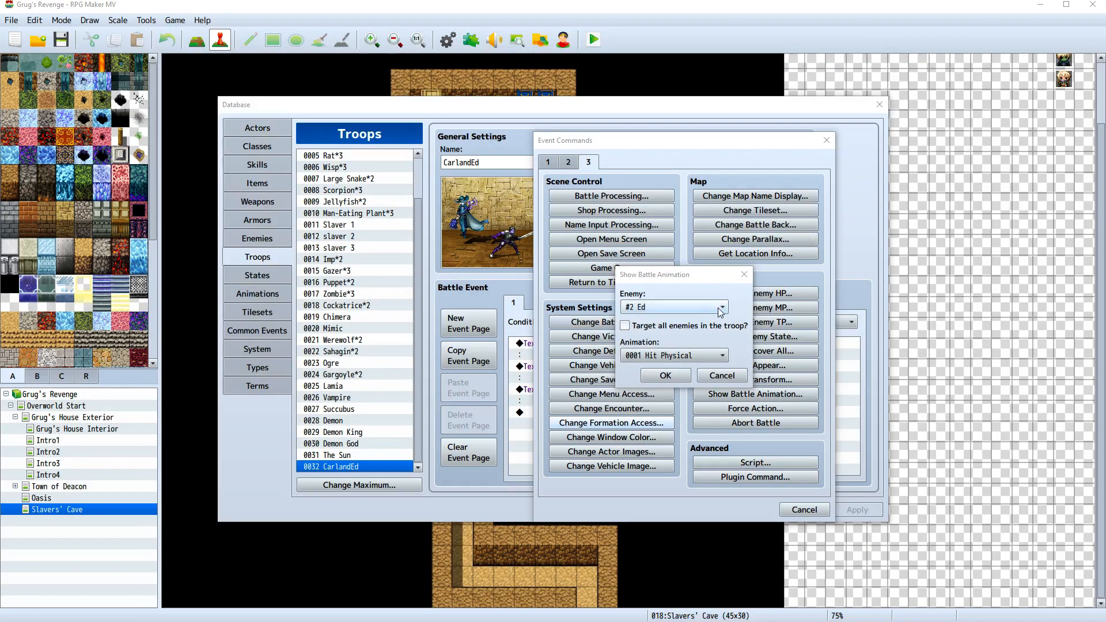
Add a Show Battle Animation command after the last message in the CarlandEd battle event, playing 0035 Fog on enemy #2 Ed
left_click(743, 275)
left_click(828, 141)
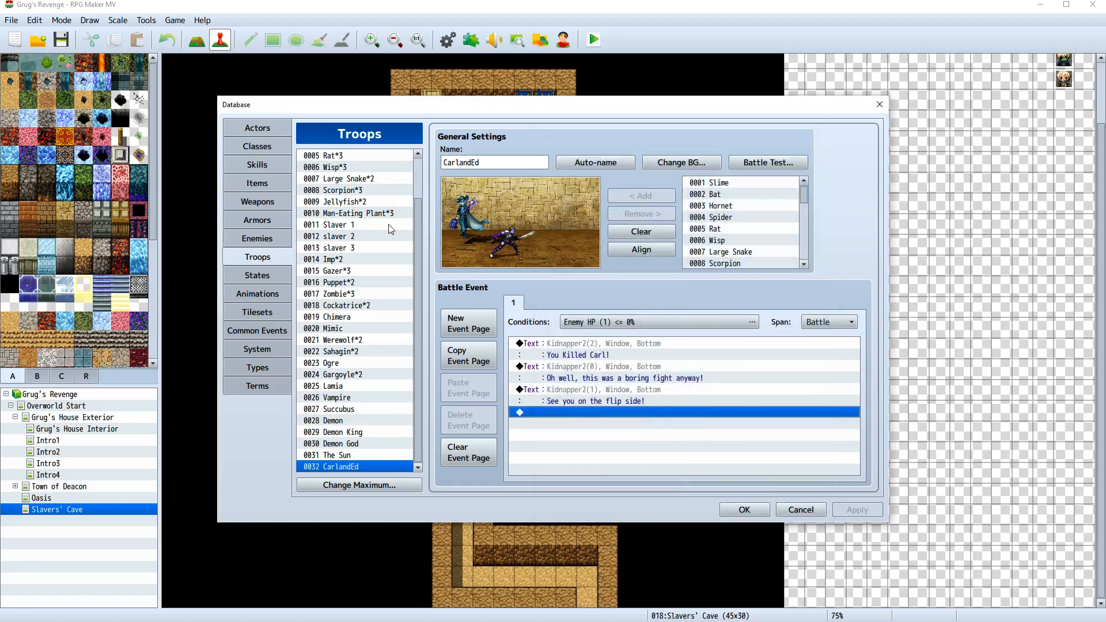
right_click(549, 412)
left_click(637, 423)
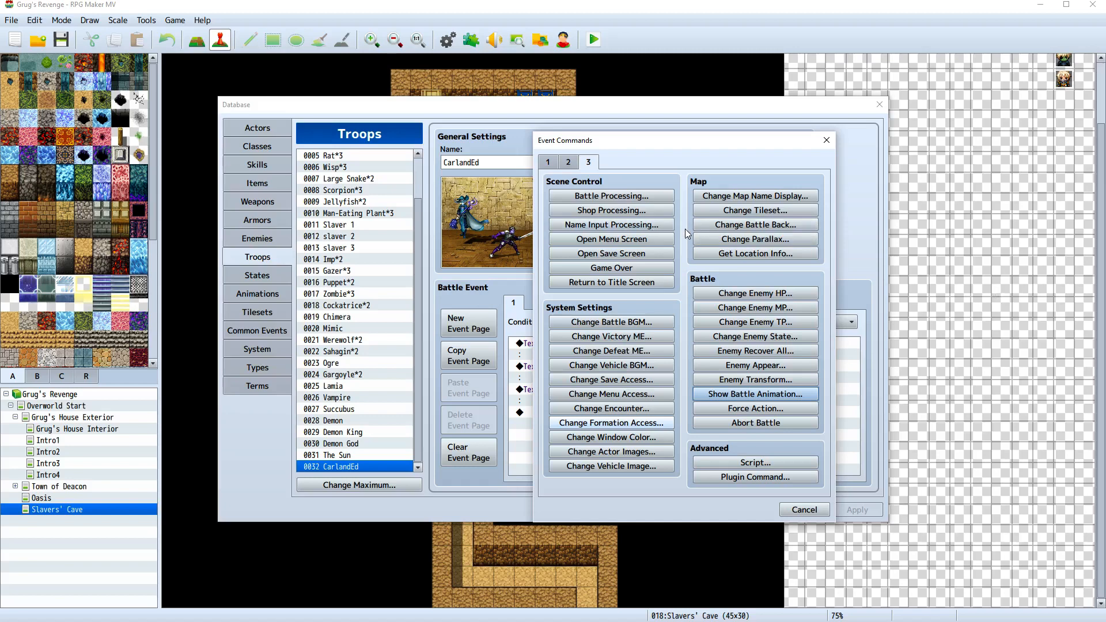
left_click(758, 396)
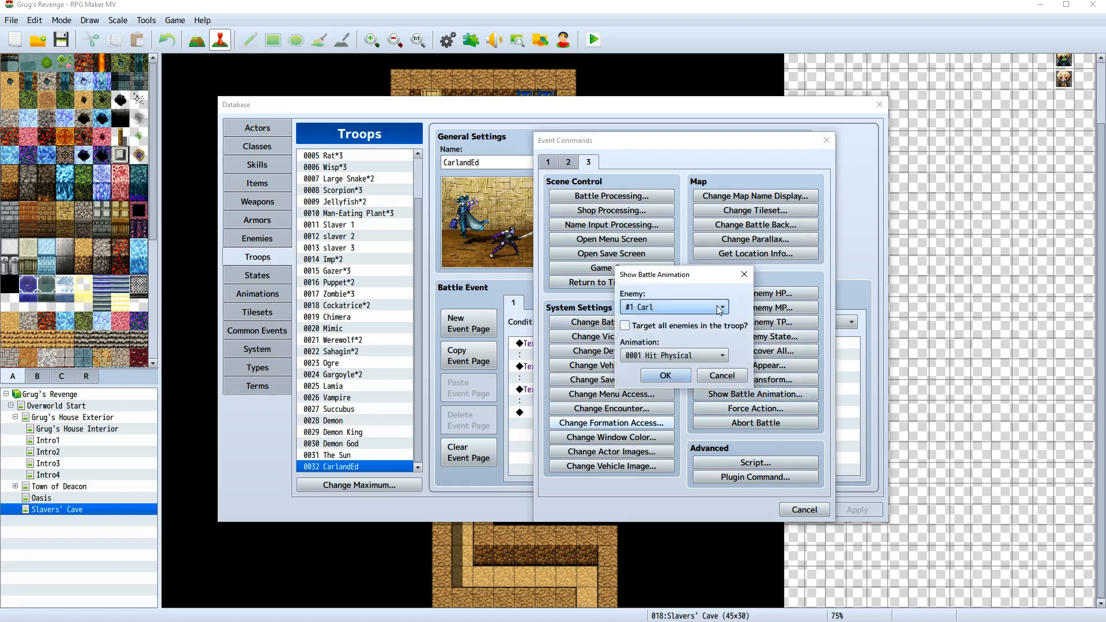
left_click(720, 307)
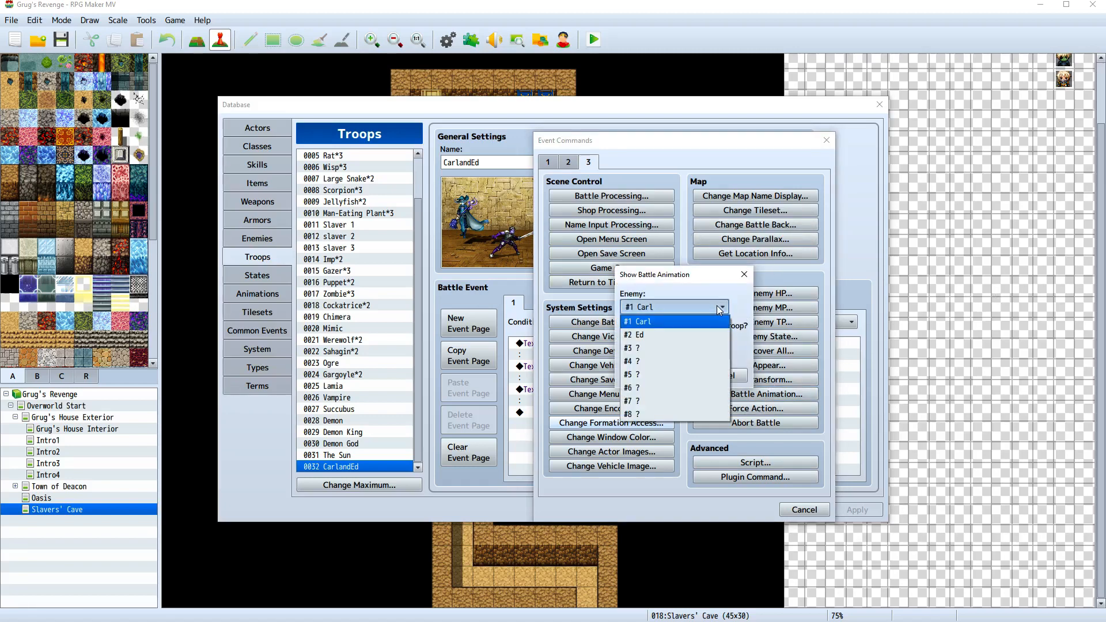
left_click(704, 334)
left_click(699, 356)
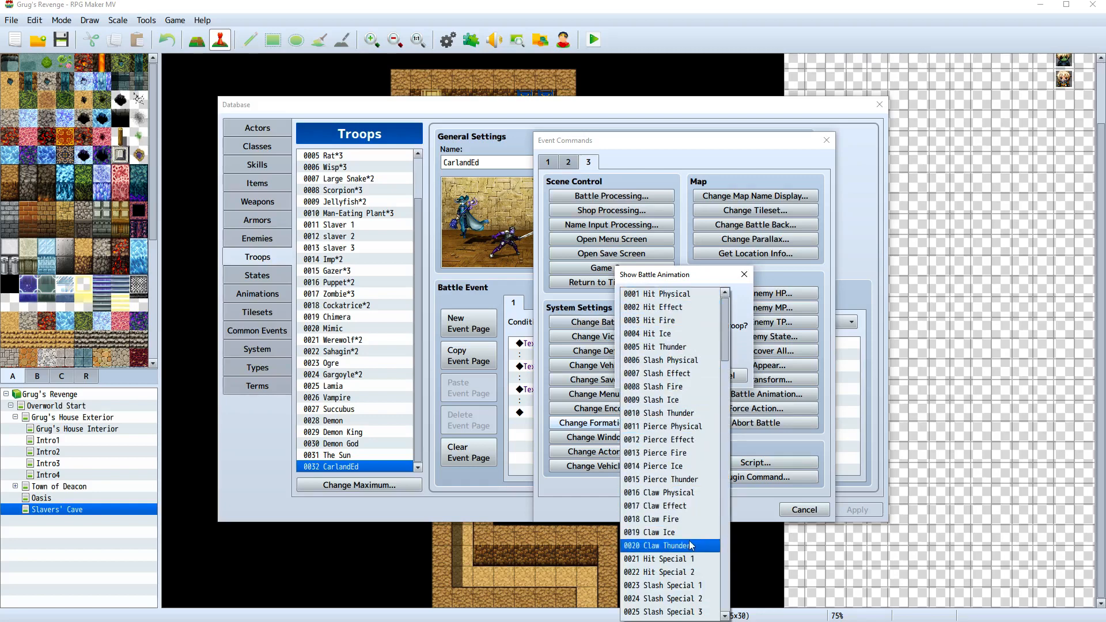
scroll(691, 544, "down", 3)
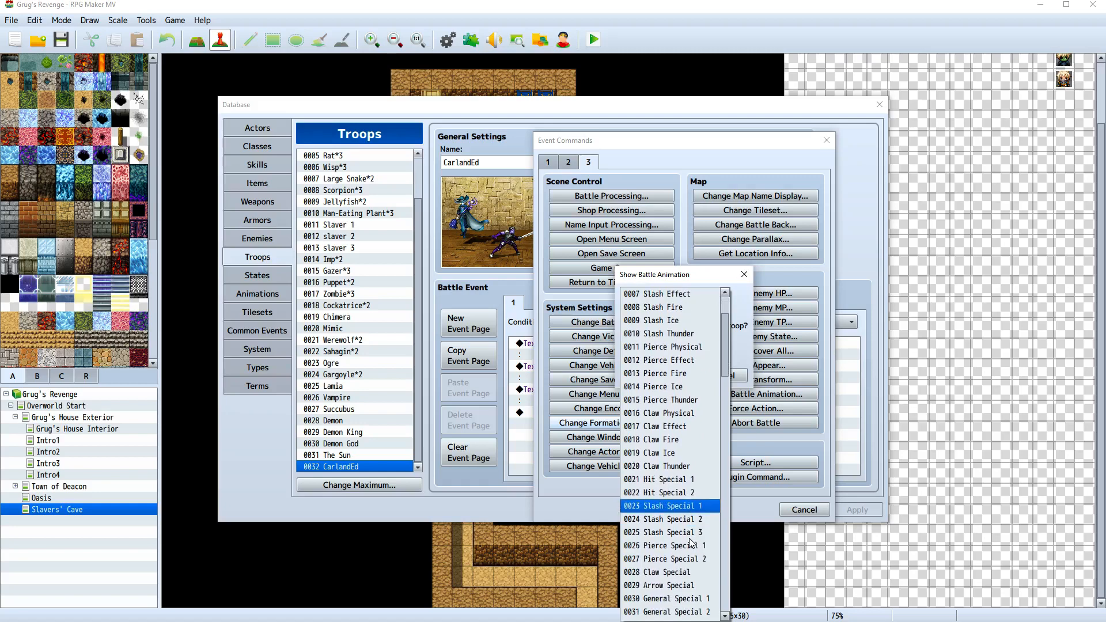
scroll(692, 544, "down", 1)
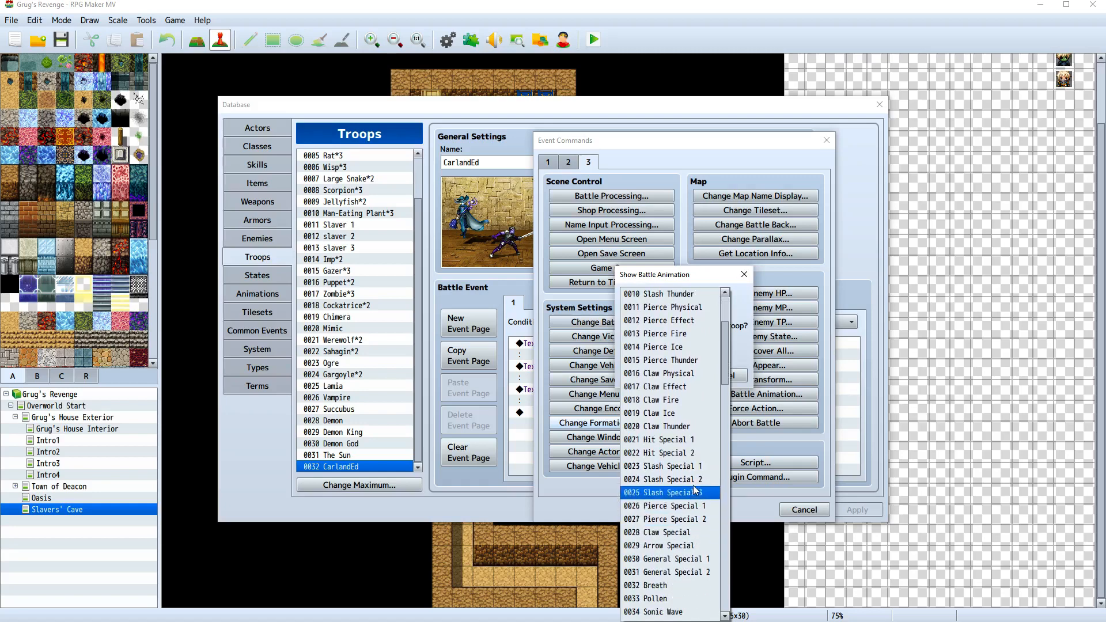
scroll(695, 530, "down", 3)
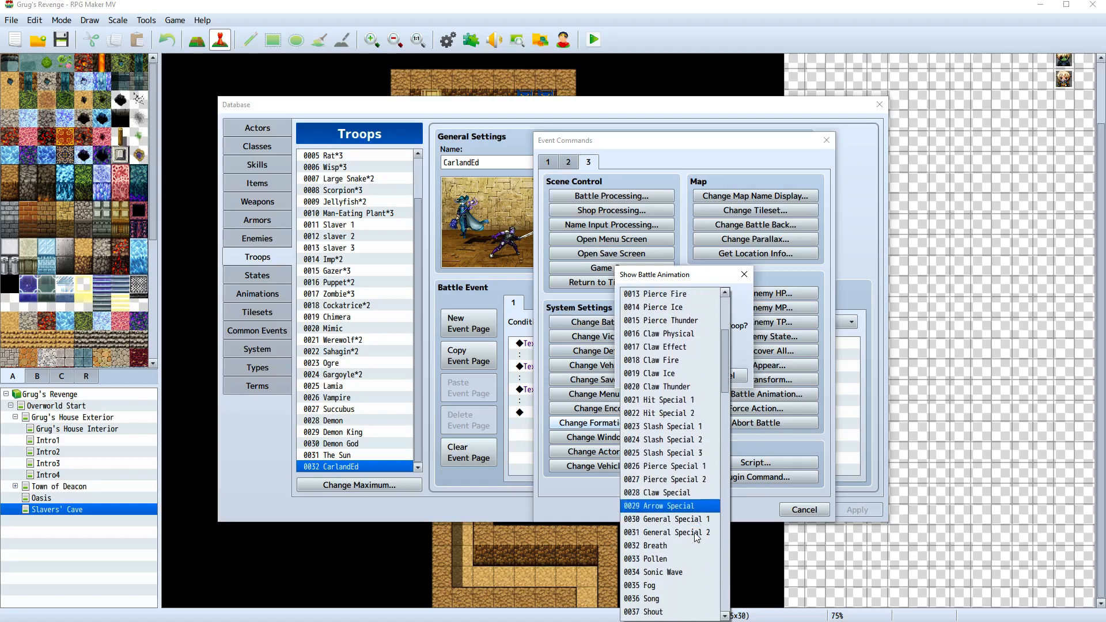
scroll(693, 532, "down", 3)
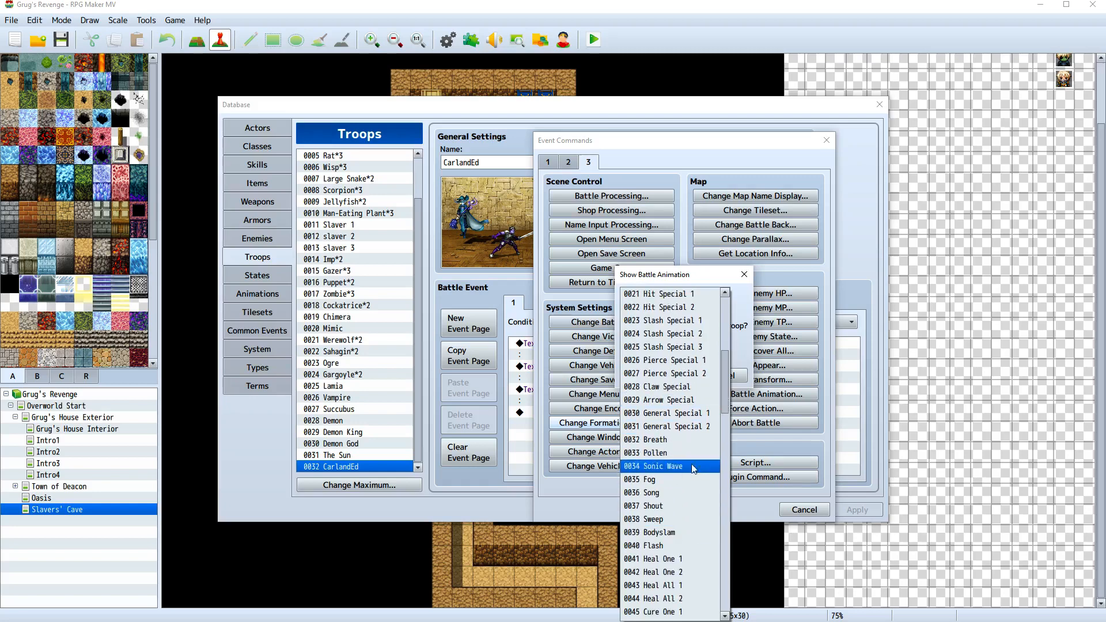
left_click(695, 479)
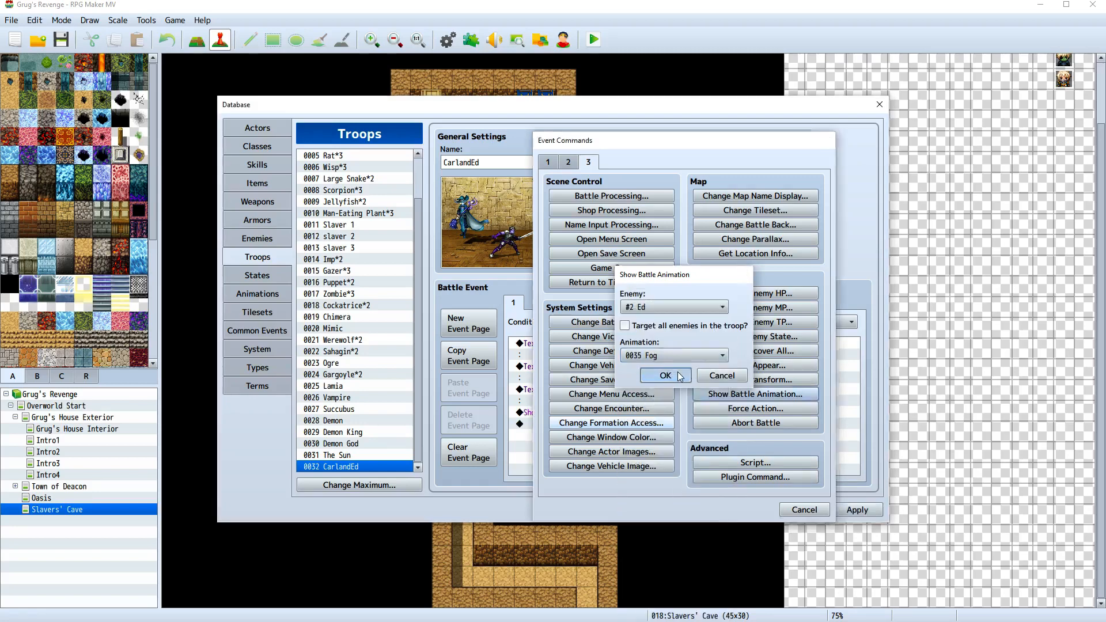
left_click(677, 373)
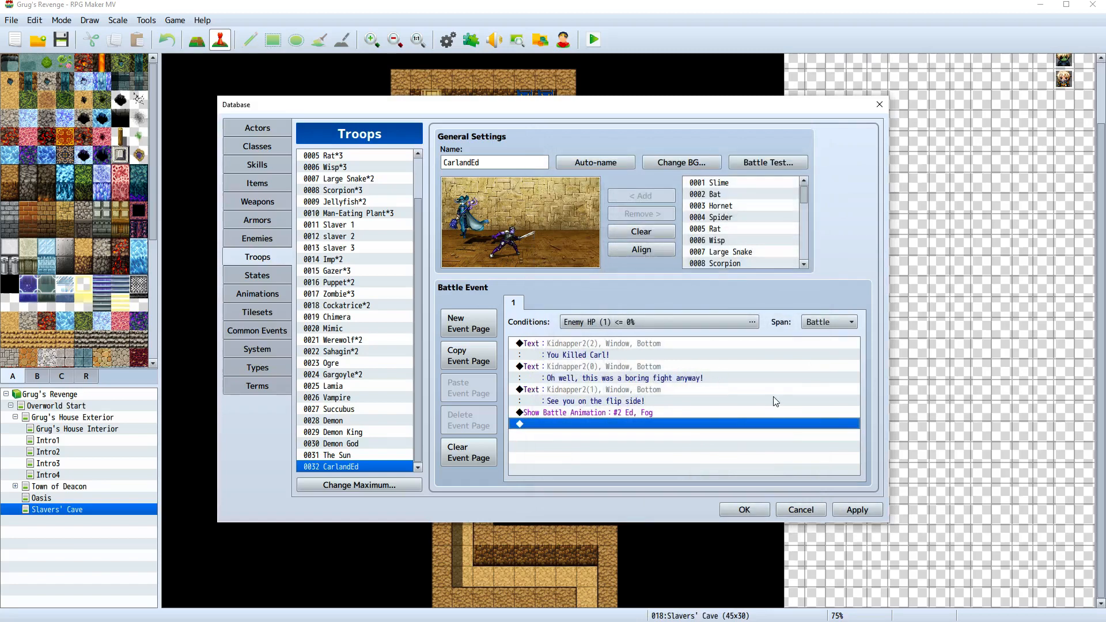
Add a Transfer Player command after the battle animation, with Overworld Start (29,11) as the direct destination
right_click(615, 430)
left_click(654, 433)
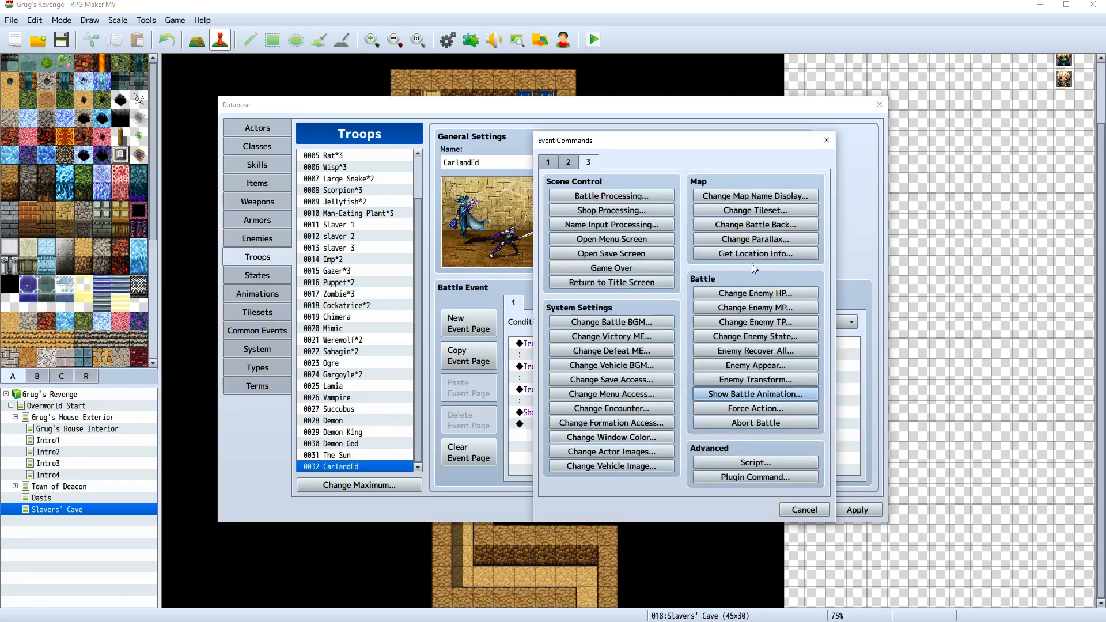
left_click(548, 162)
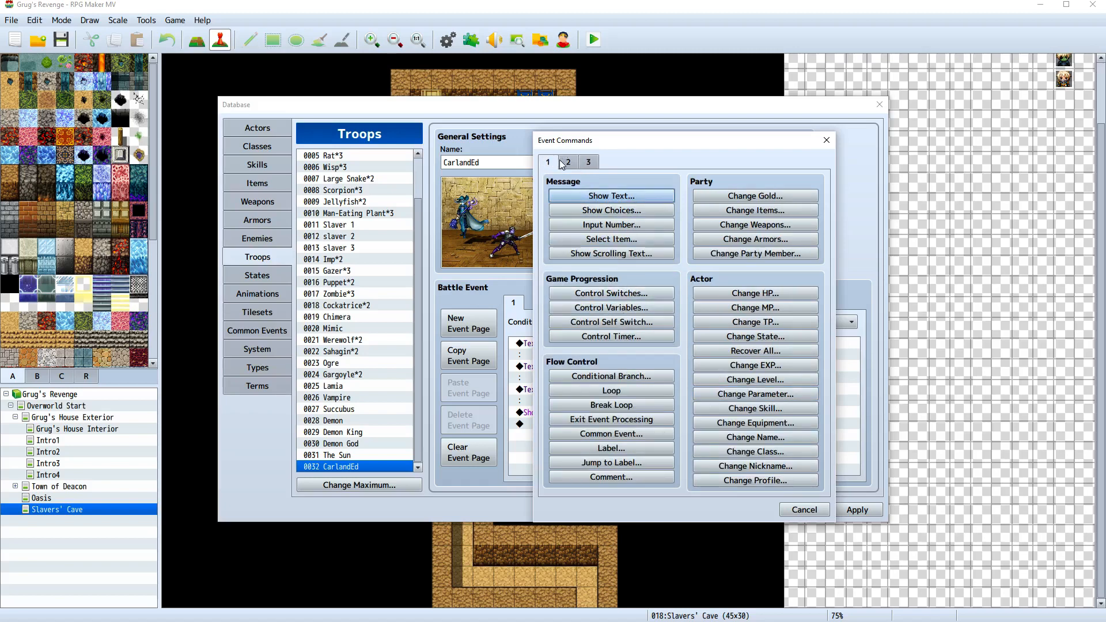
left_click(567, 162)
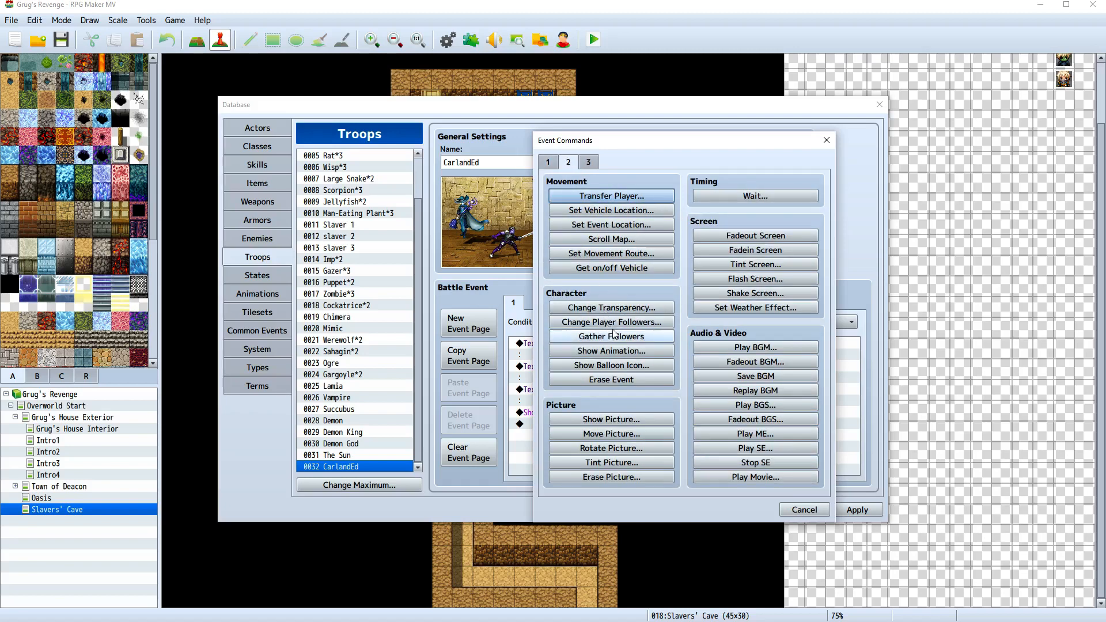
left_click(612, 195)
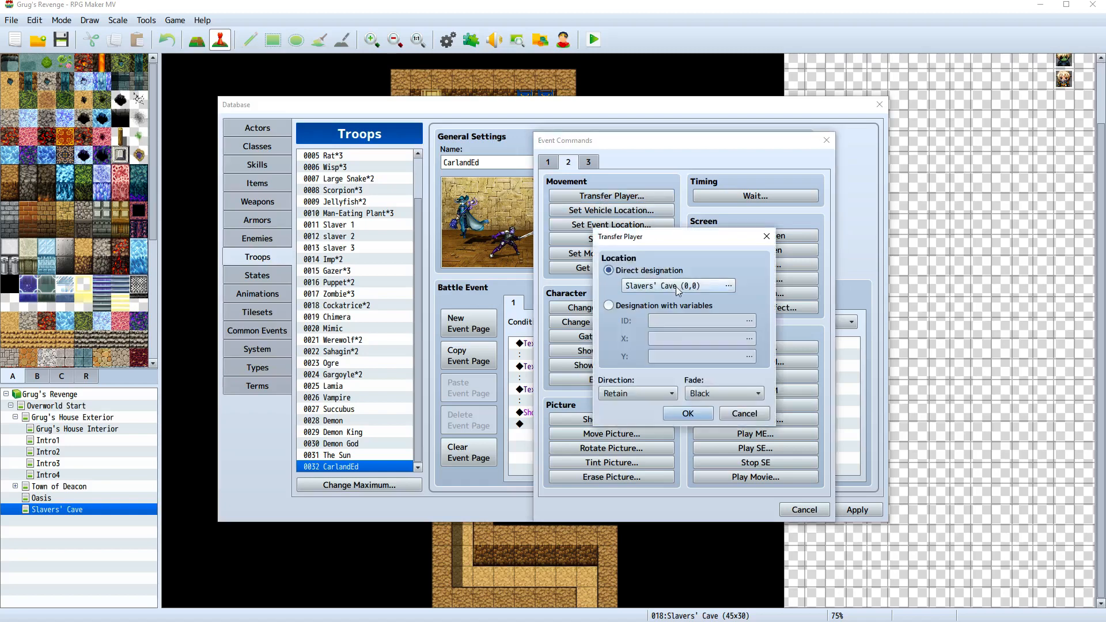
left_click(710, 289)
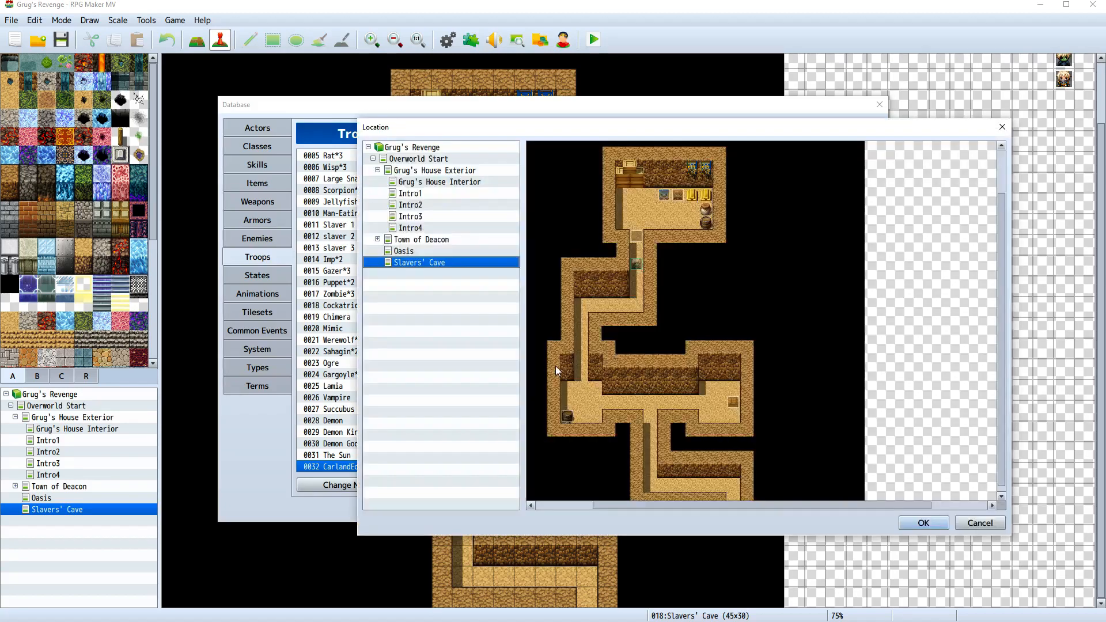
left_click(414, 158)
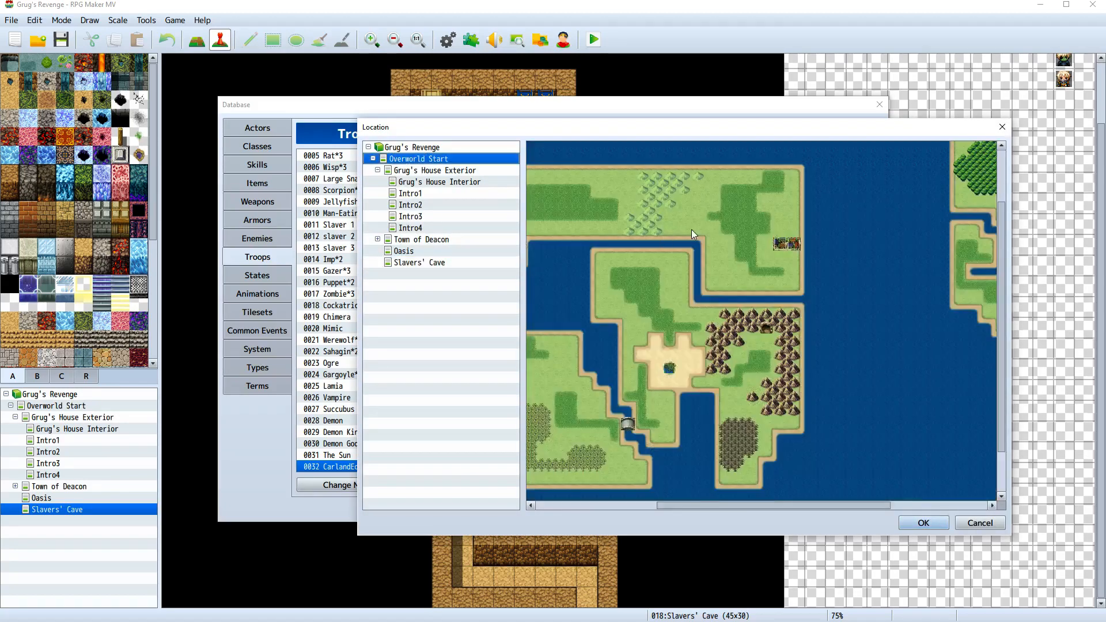
double_click(685, 224)
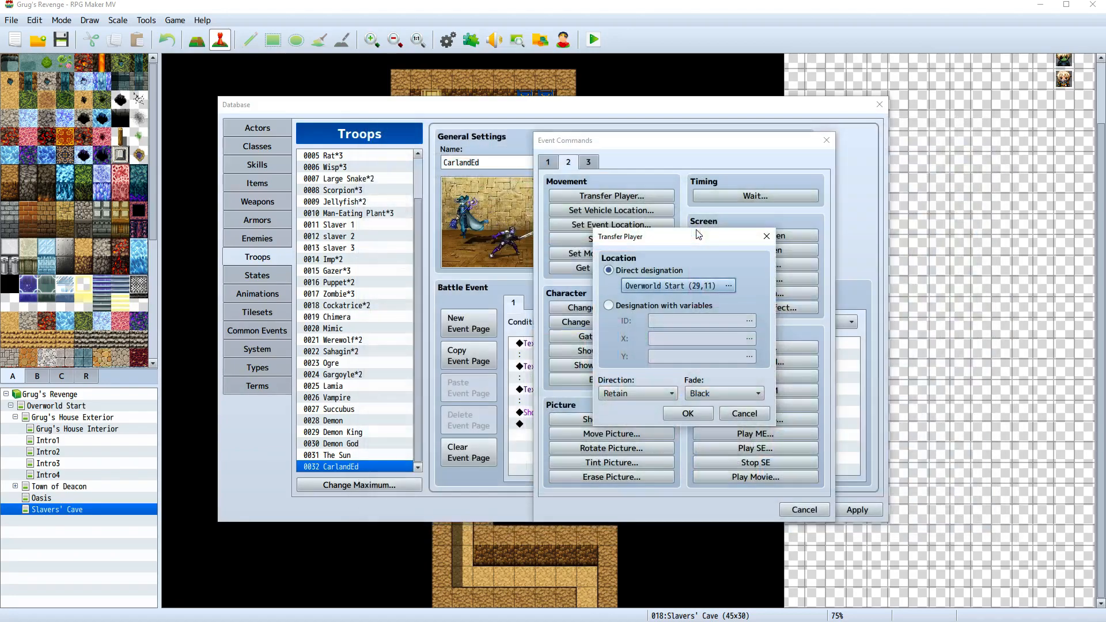
left_click(690, 414)
Add an Abort Battle command after the Transfer Player command in the CarlandEd battle event
right_click(621, 442)
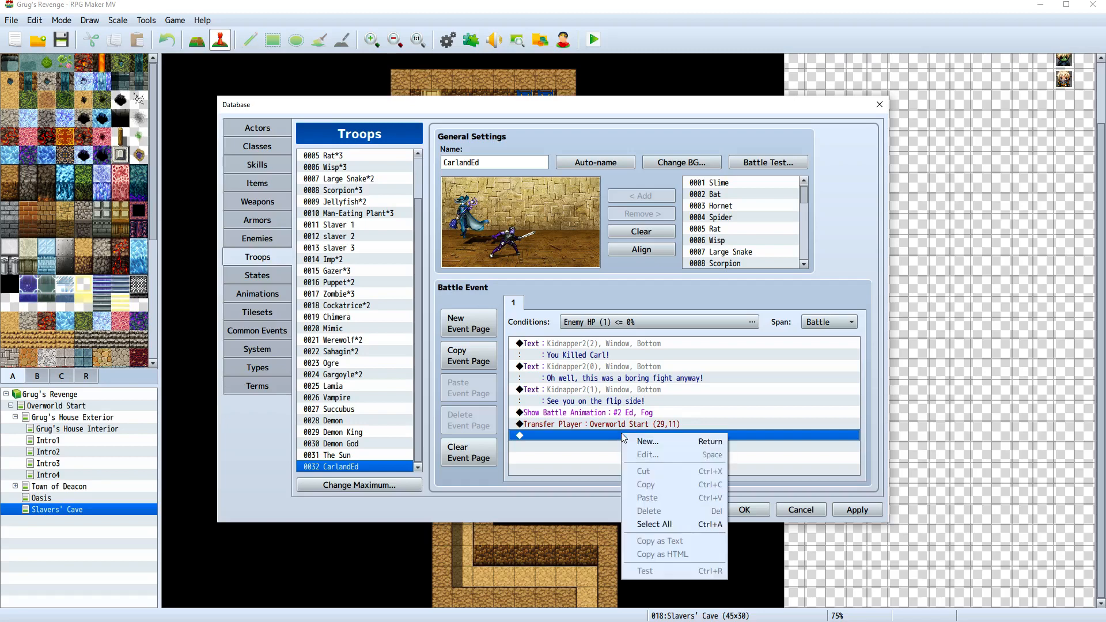
left_click(698, 442)
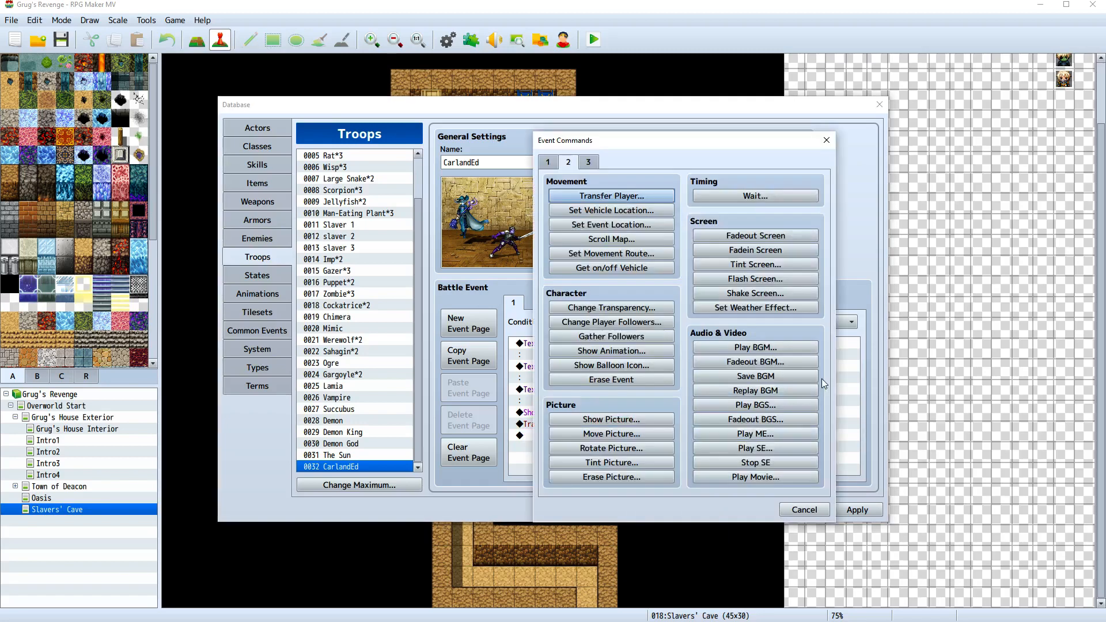
left_click(588, 162)
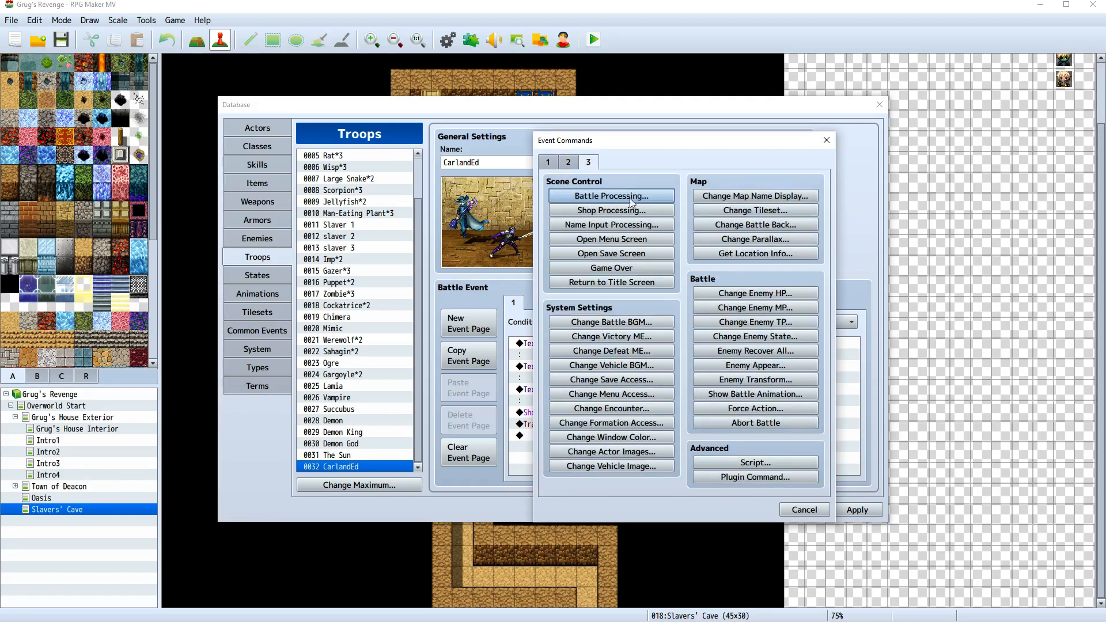
left_click(752, 424)
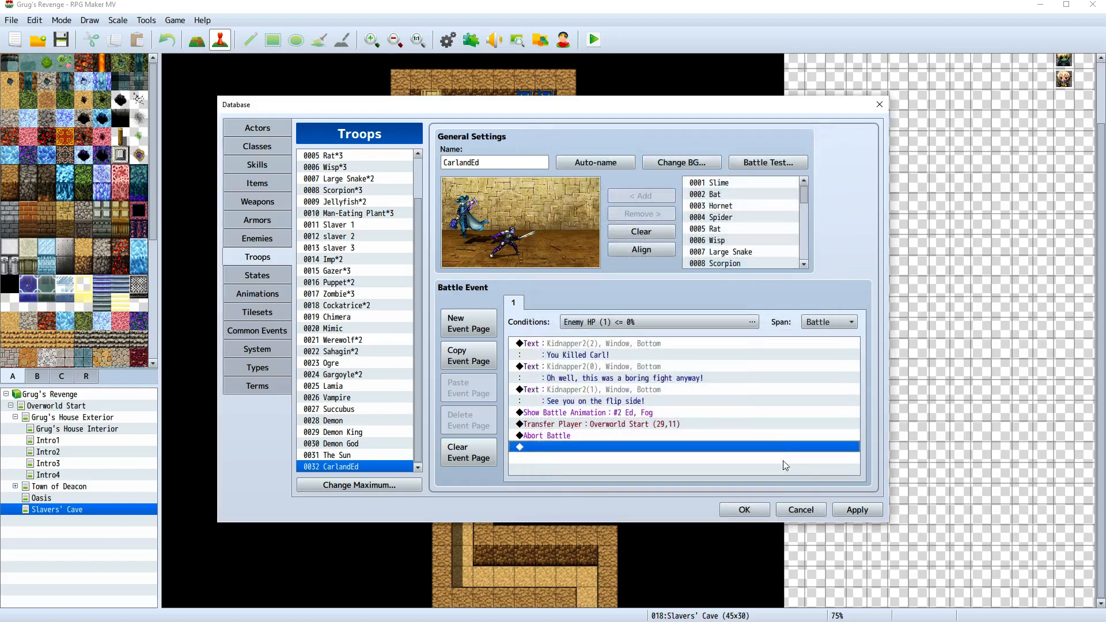
Apply and accept the database changes, then launch a playtest, saving the changes to the game
left_click(878, 513)
left_click(746, 510)
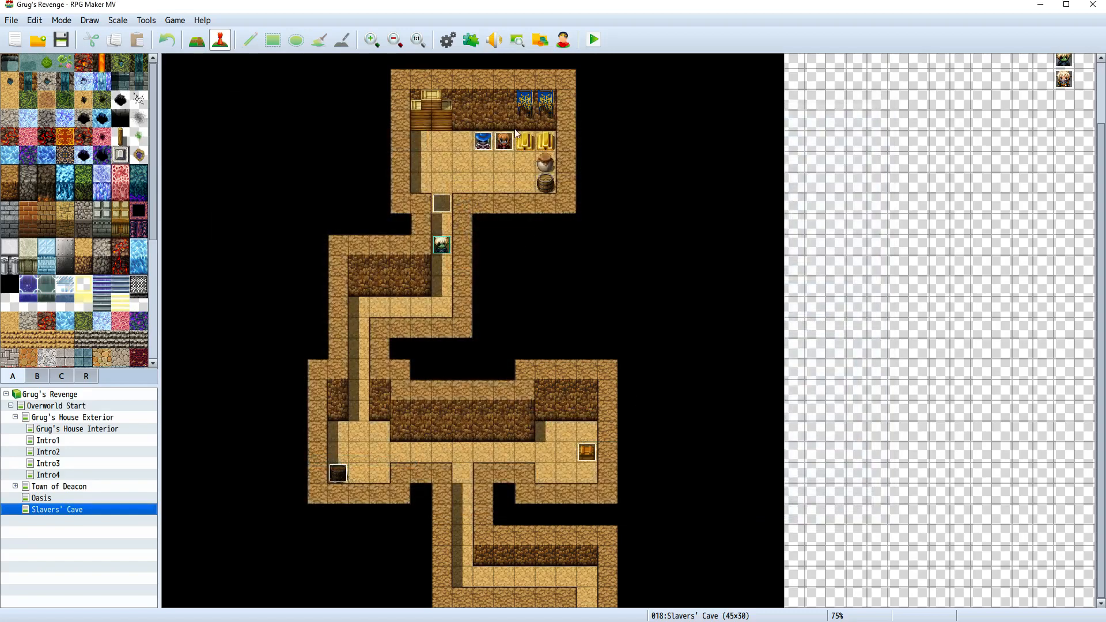
left_click(597, 41)
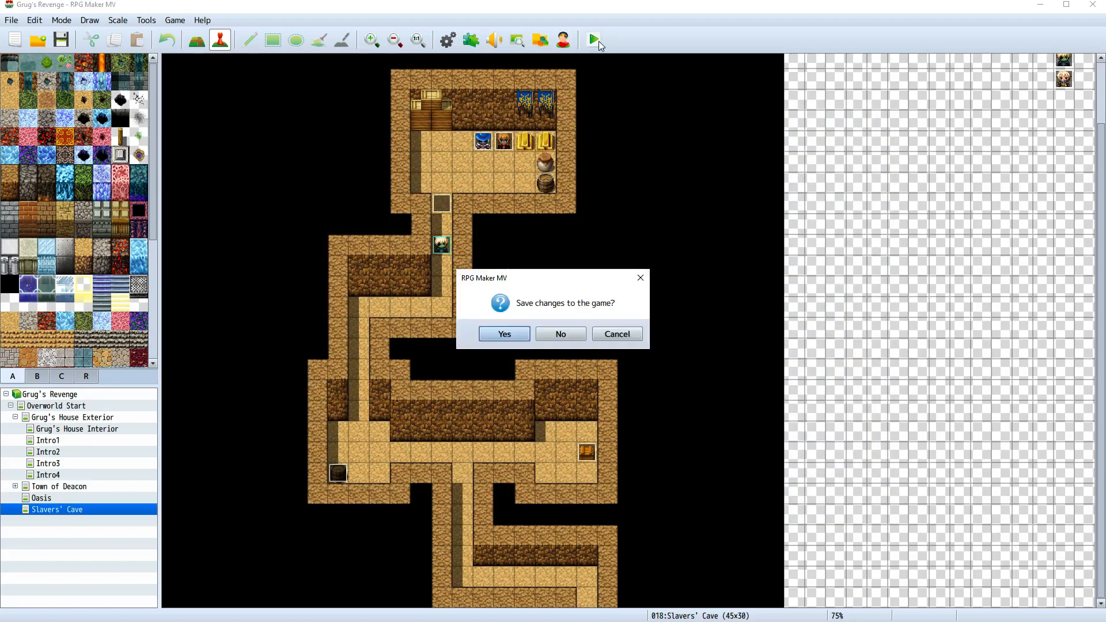
left_click(504, 335)
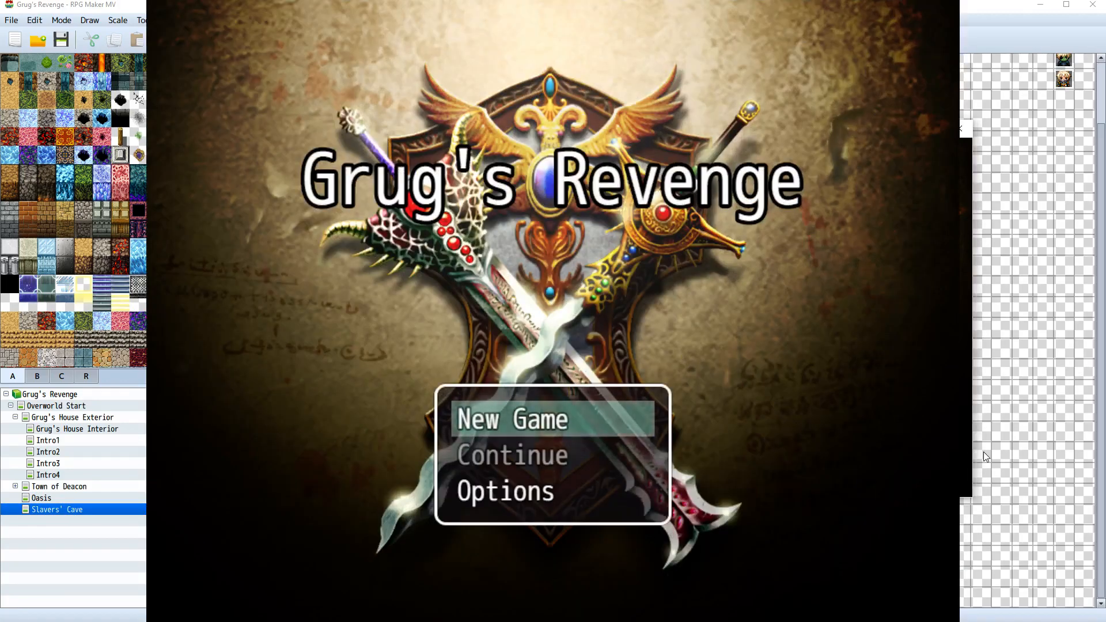
Start a new game in the playtest and advance through the cave cutscene dialogue into the CarlandEd battle
key("Return")
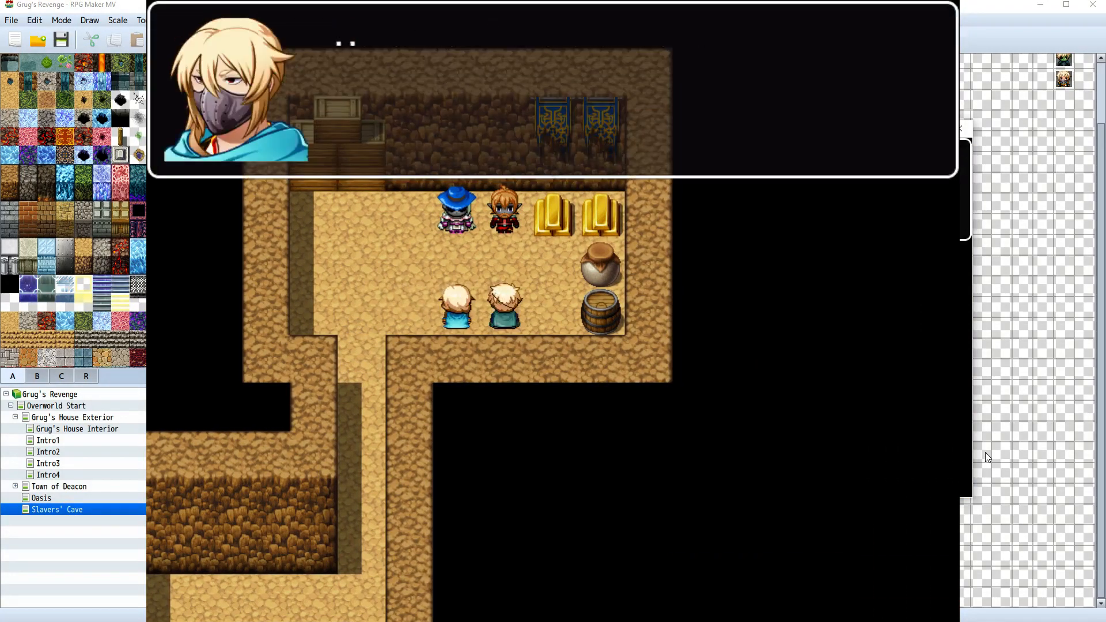
key("Return")
key("Return")
key("Return")
key("Return")
key("Return")
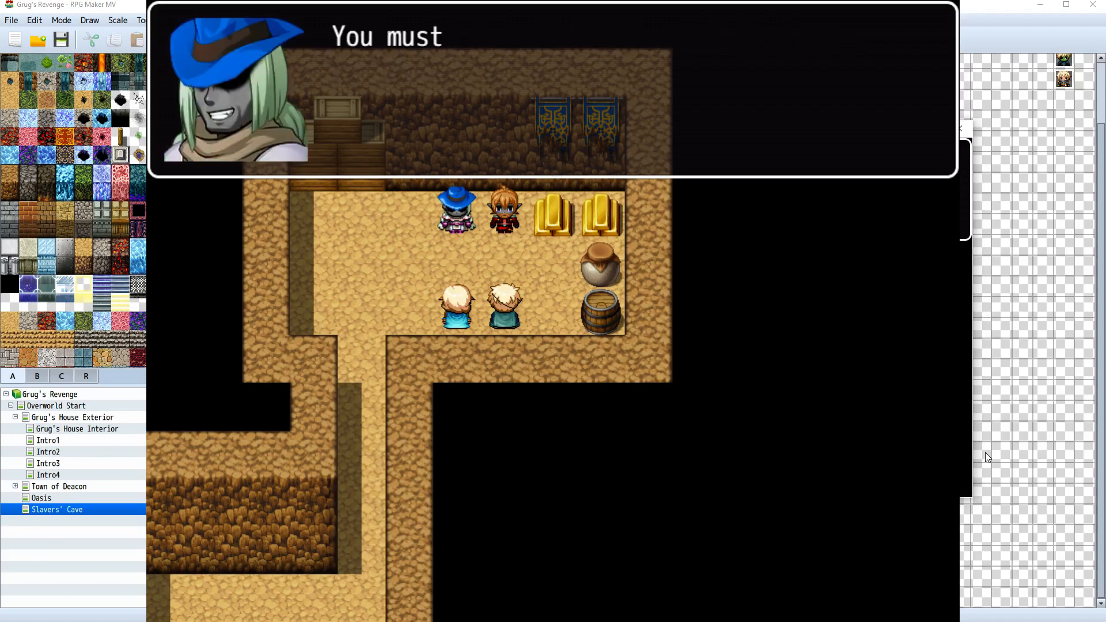
key("Return")
key("Return")
key("Return")
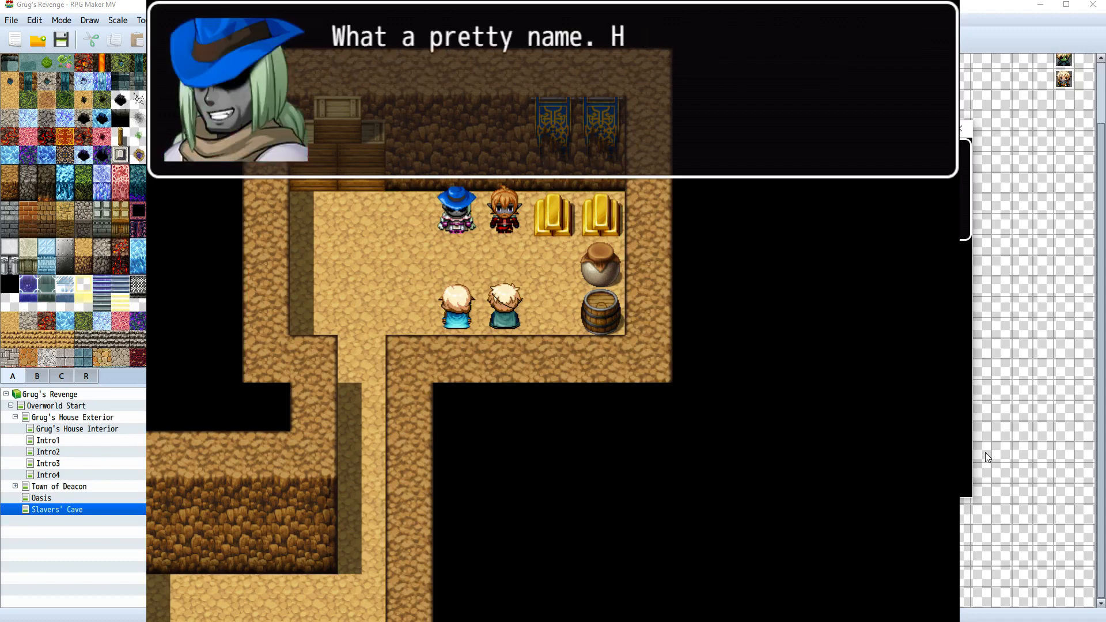
key("Return")
key("Return")
key("Return")
key("Return")
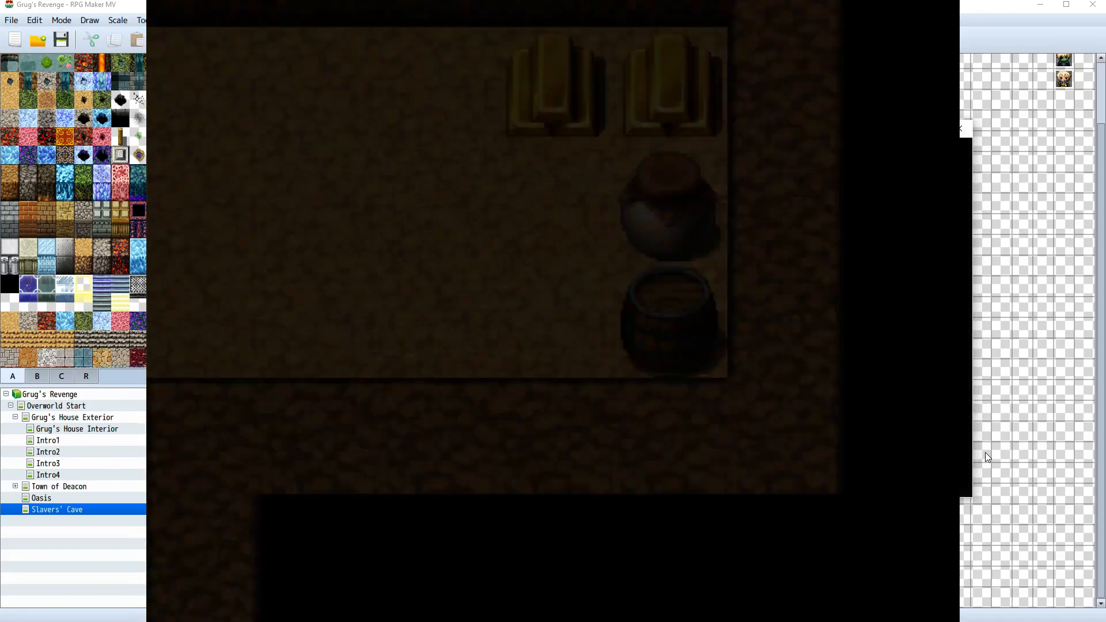
key("Return")
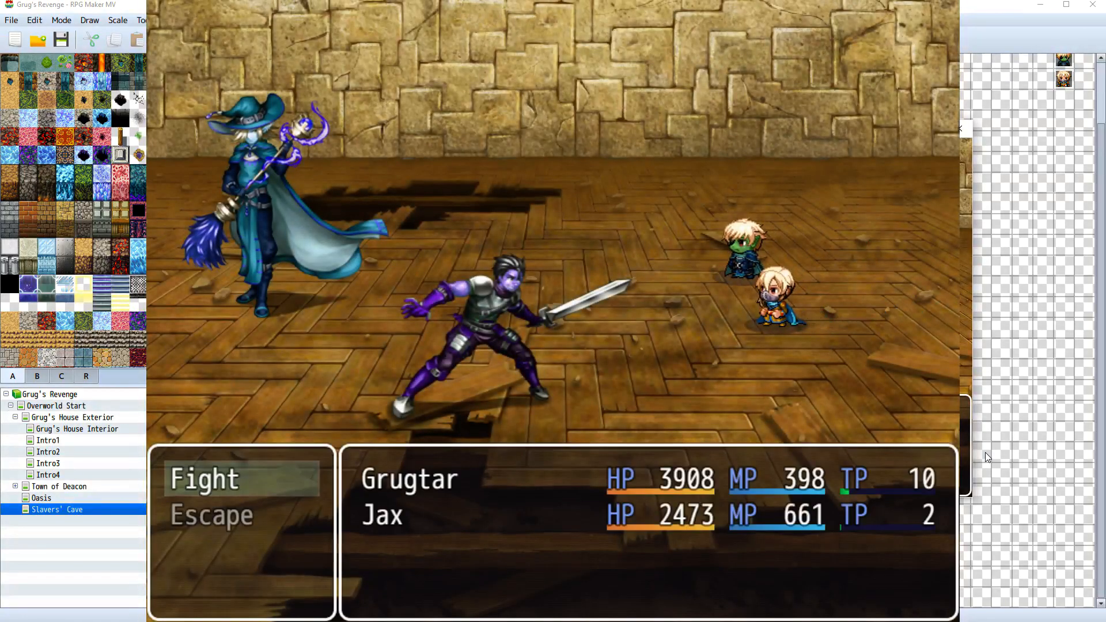
Fight the CarlandEd battle with Grugtar's and Jax's attacks until Carl is defeated
key("Return")
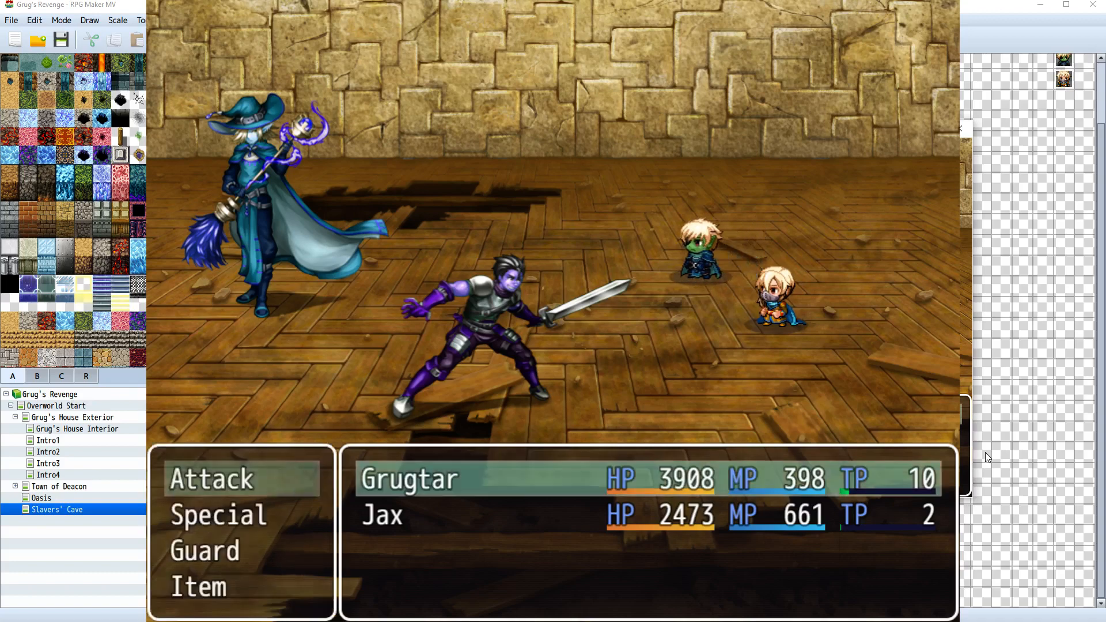
key("Return")
key("Return")
key("Return")
key("Return")
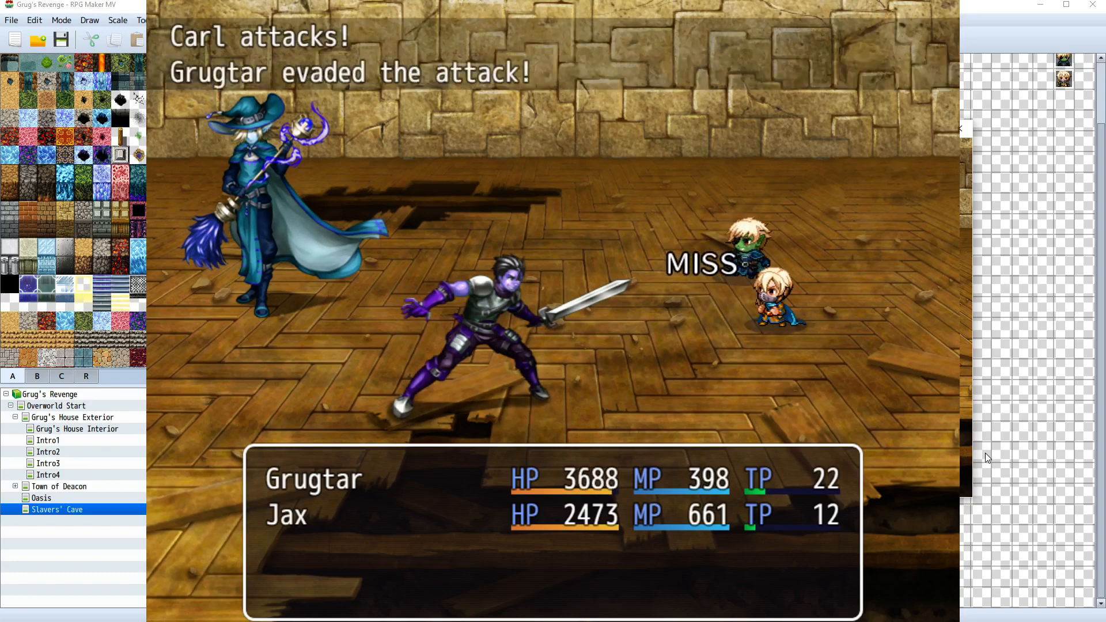
key("Return")
key("Return")
key("Return")
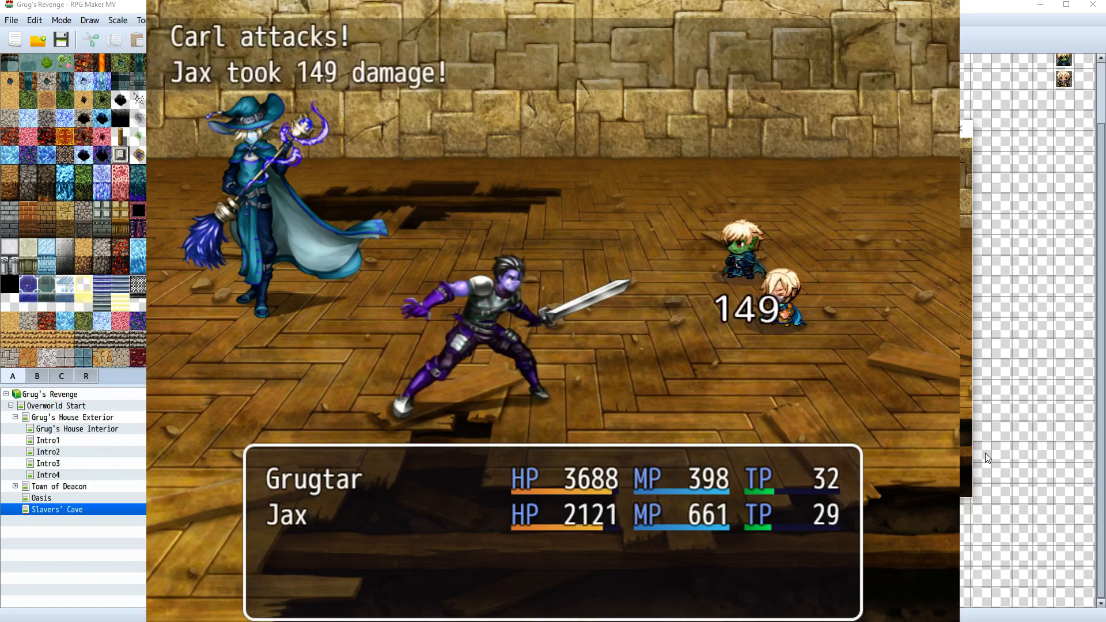
key("Return")
key("Return")
key("Return")
key("Return")
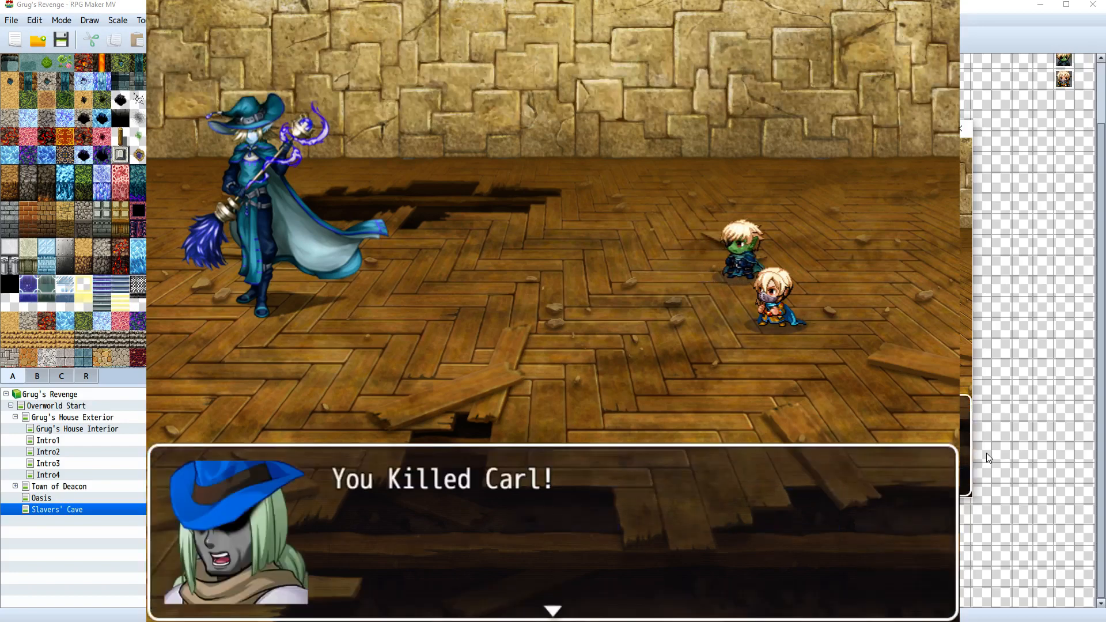
Advance through Ed's dialogue after Carl's defeat, check how the battle event plays out, and close the playtest
key("Return")
key("Return")
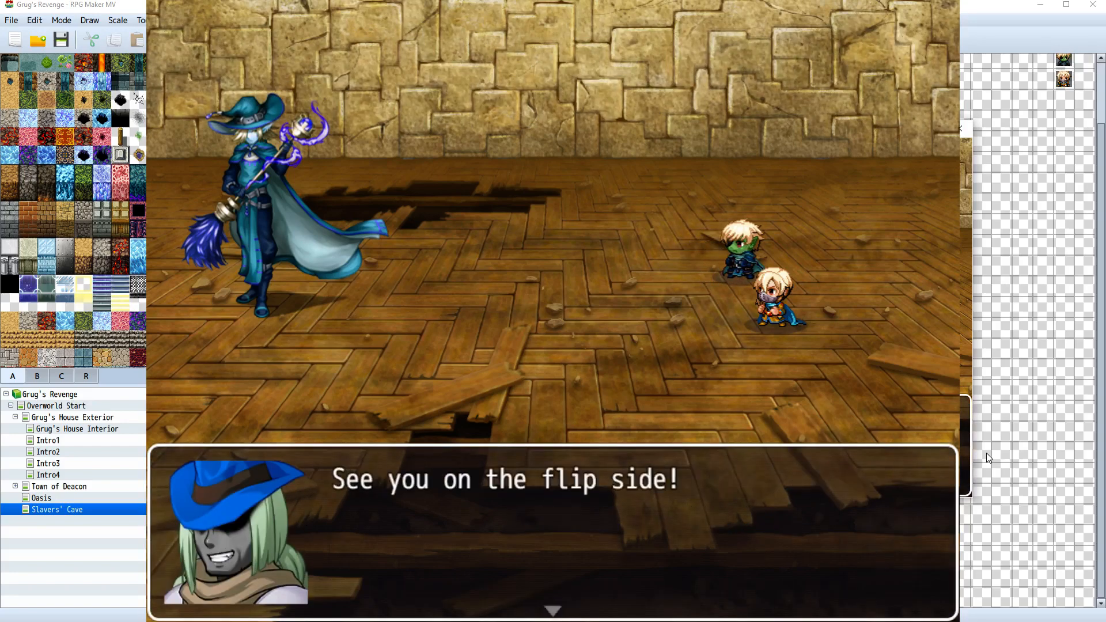
key("Return")
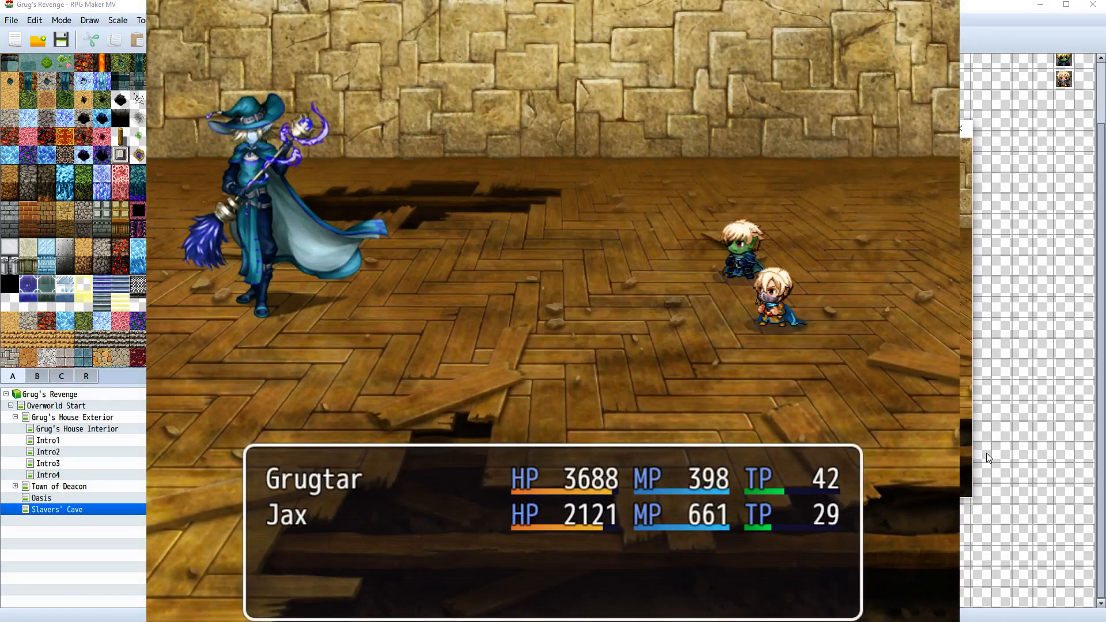
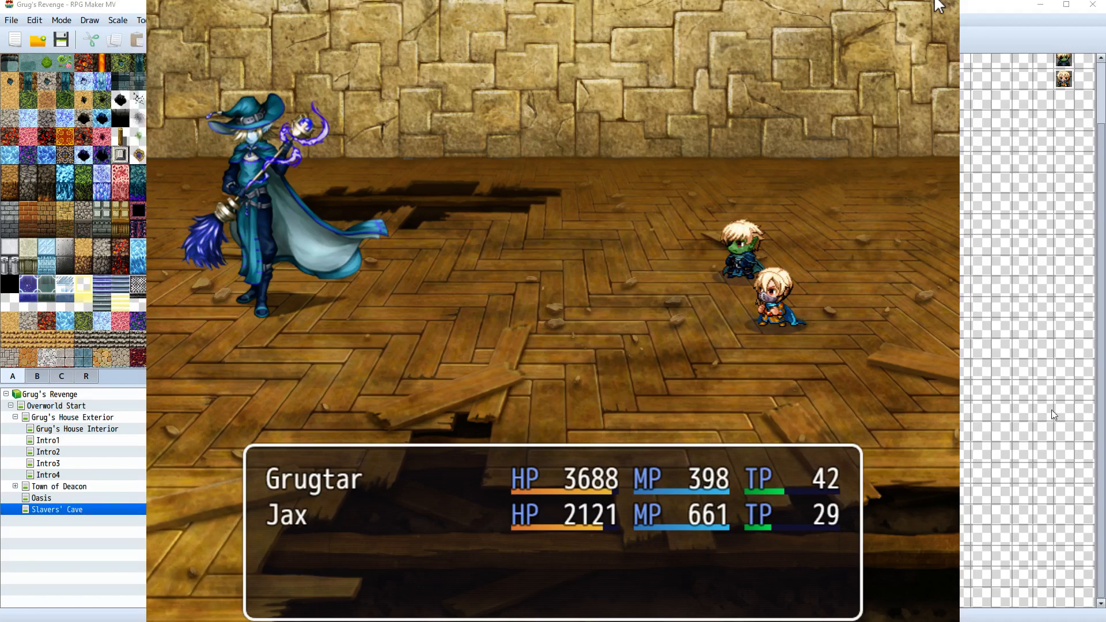
left_click(939, 4)
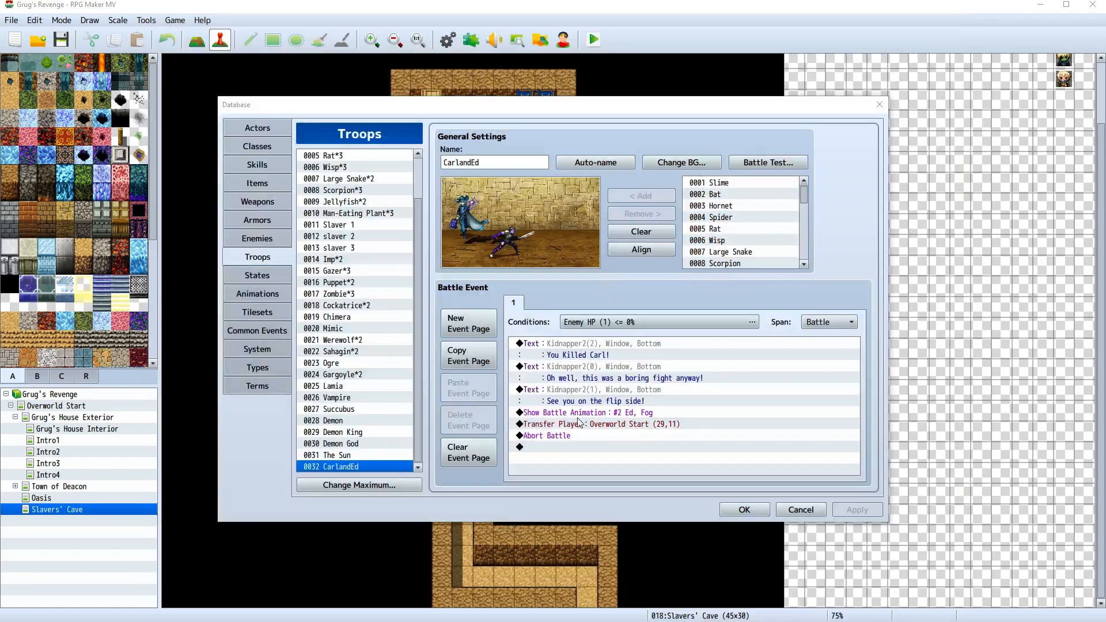
Delete the Transfer Player and Abort Battle commands from the CarlandEd battle event
right_click(599, 423)
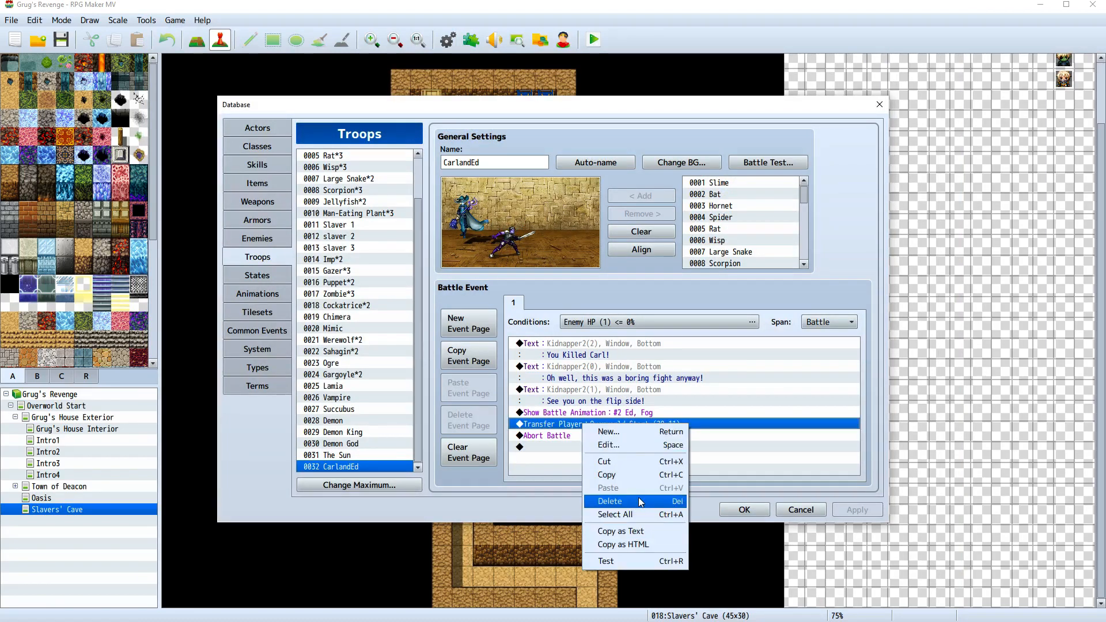
left_click(639, 499)
right_click(563, 431)
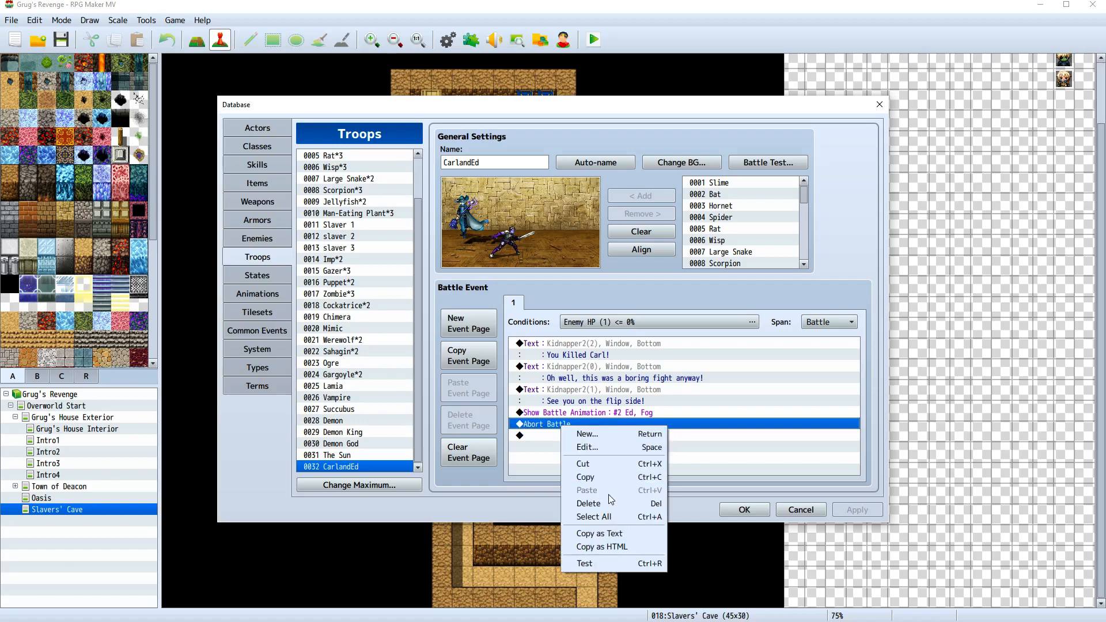
left_click(609, 505)
Add an Abort Battle command directly after the Fog battle animation in the CarlandEd battle event
right_click(587, 427)
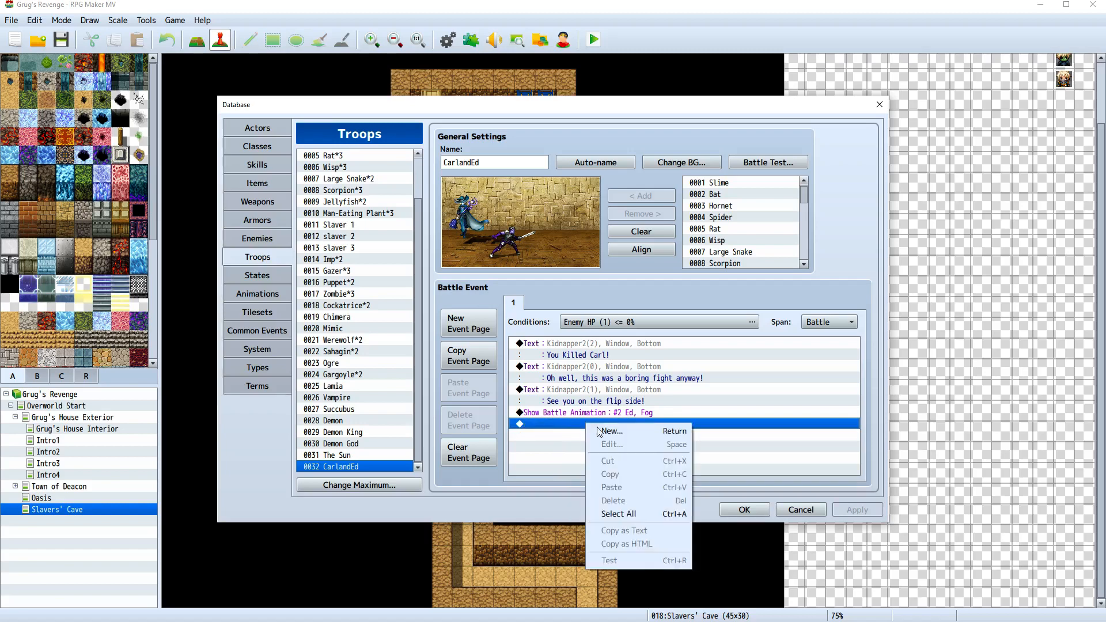
left_click(606, 434)
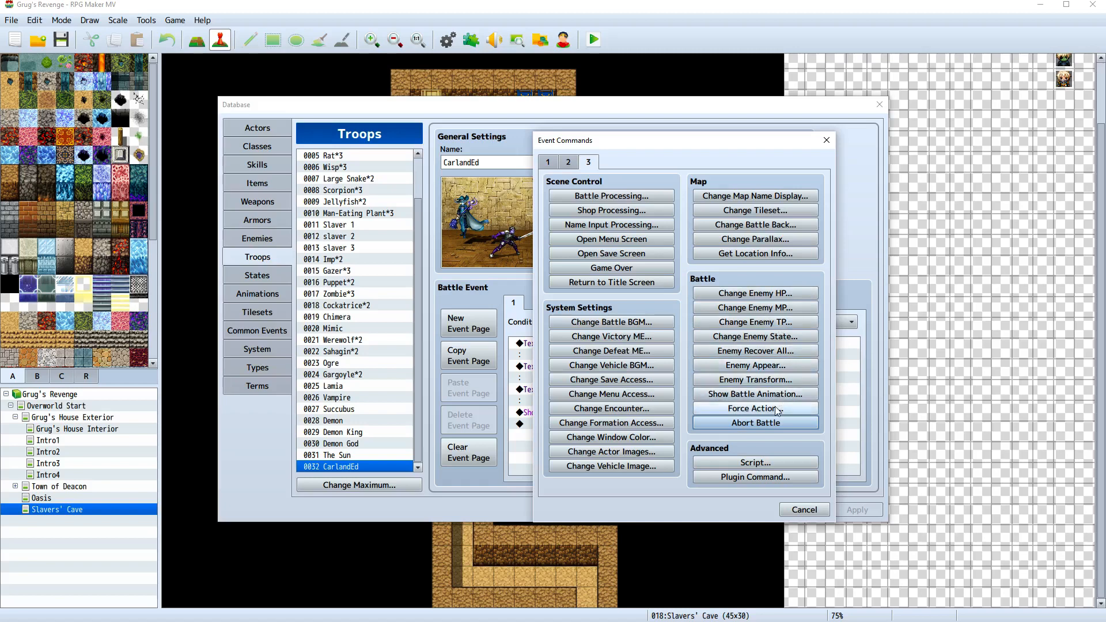
left_click(766, 425)
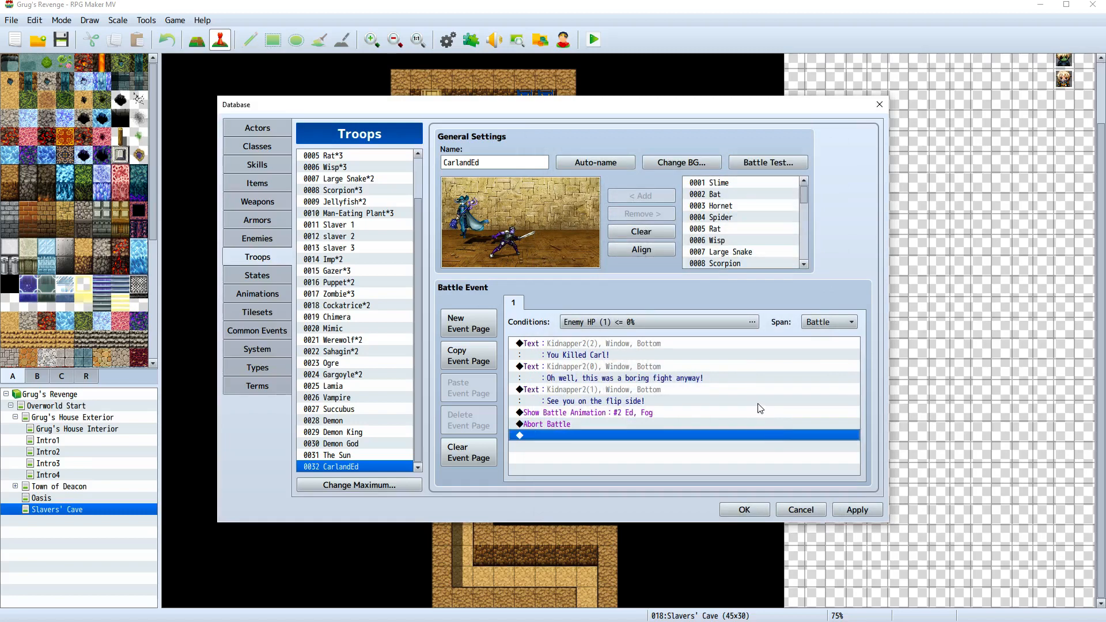
Apply and accept the revised battle event, then launch a new playtest, saving the changes to the game
left_click(856, 511)
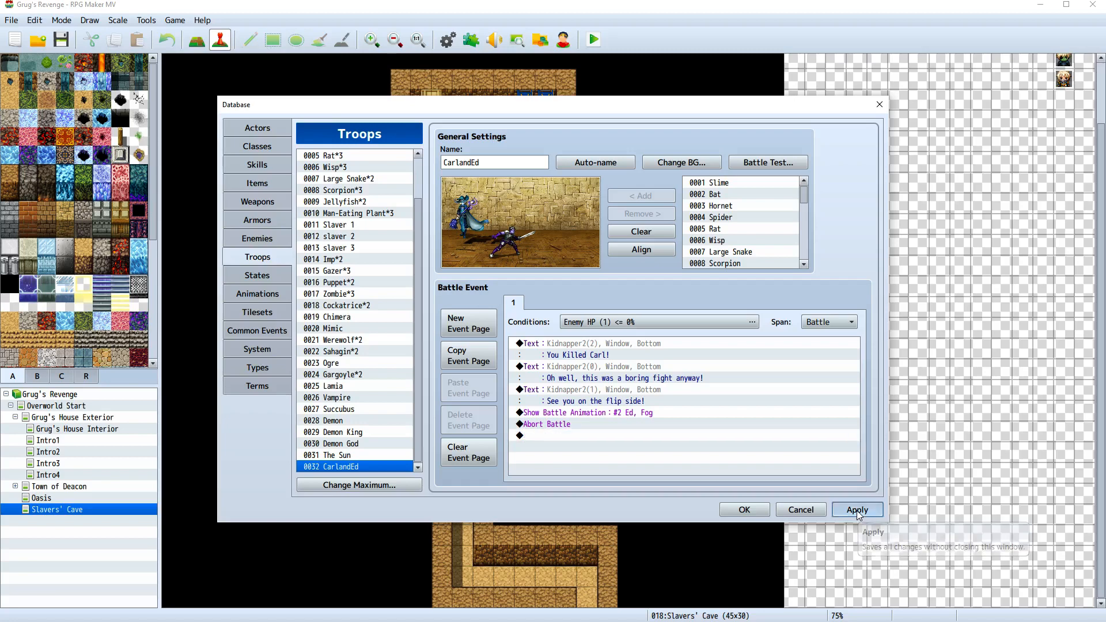
left_click(745, 510)
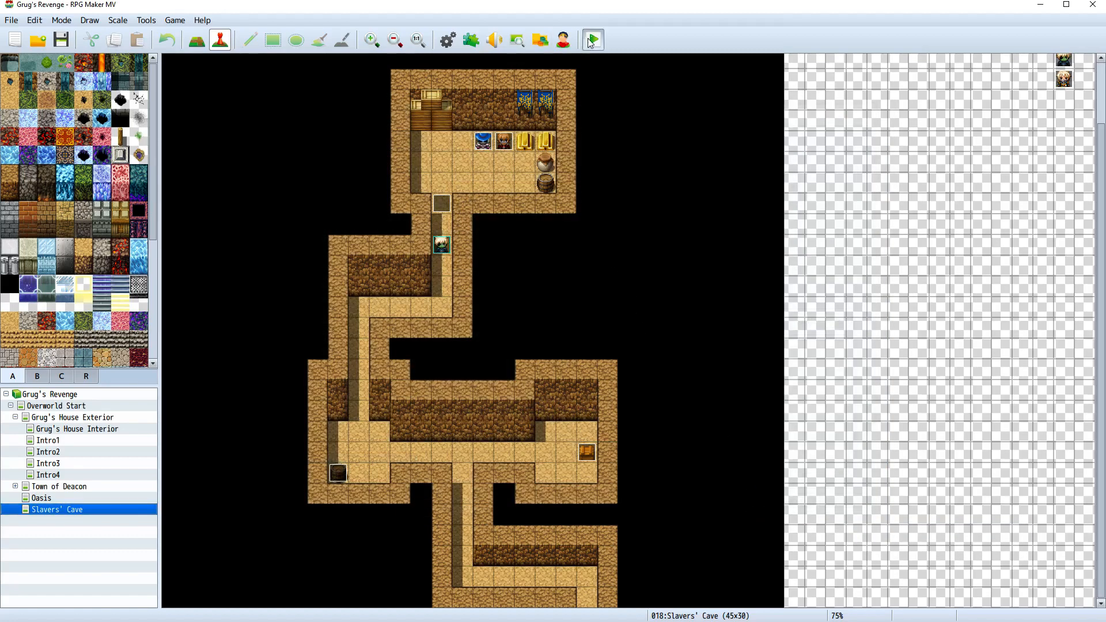
left_click(589, 41)
left_click(504, 331)
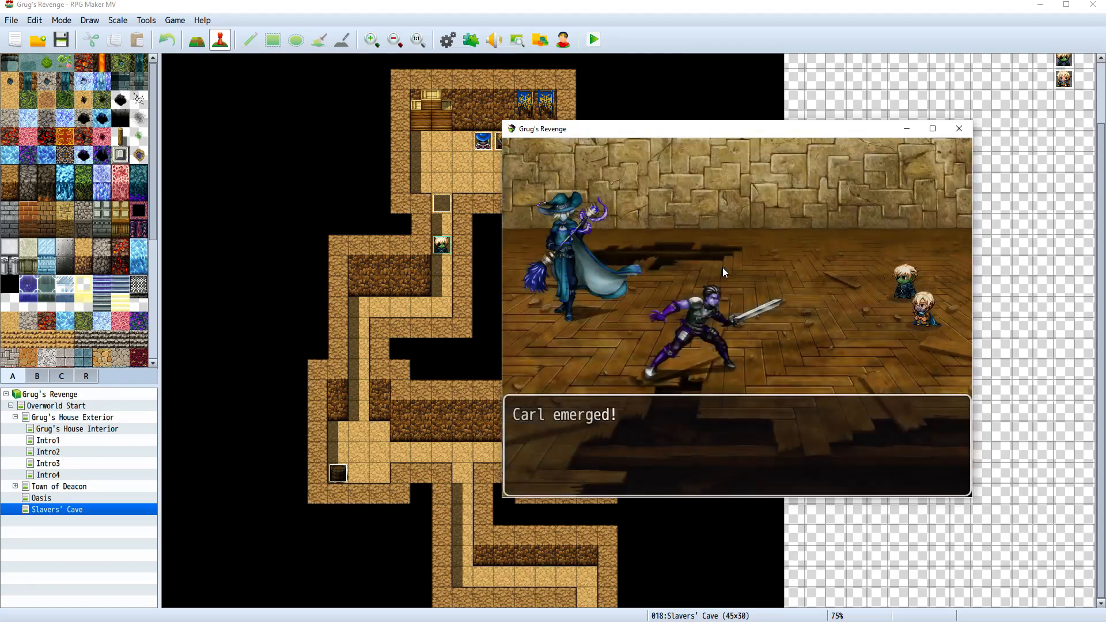
Replay the CarlandEd battle with repeated party attacks until Carl's defeat to test the revised event
key("Return")
key("Return")
key("Return")
key("Return")
key("Return")
key("Return")
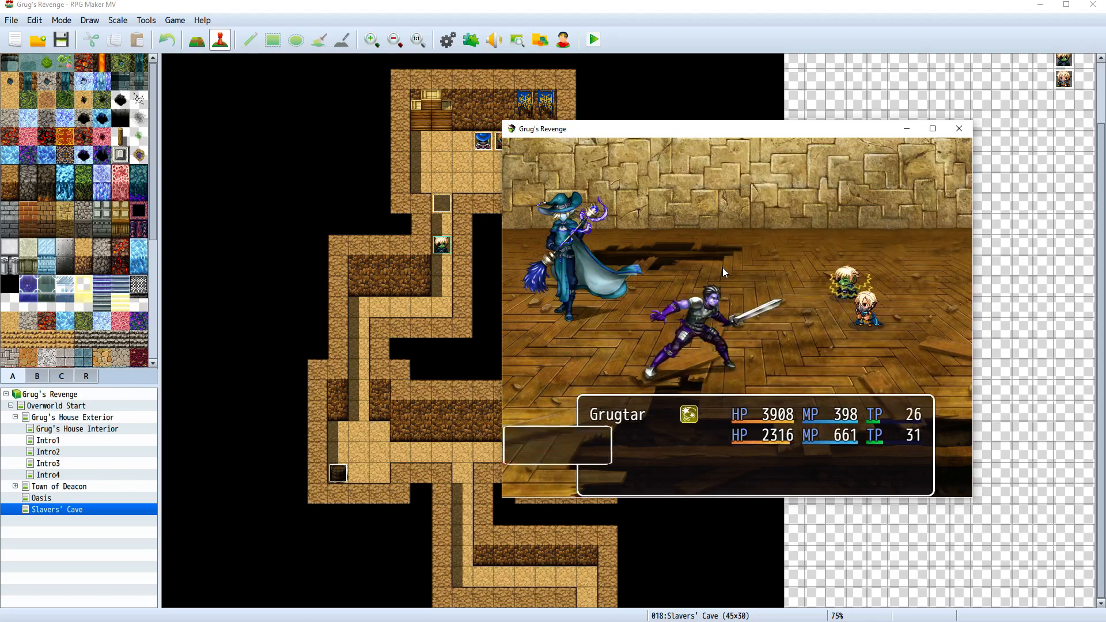
key("Return")
key("Return")
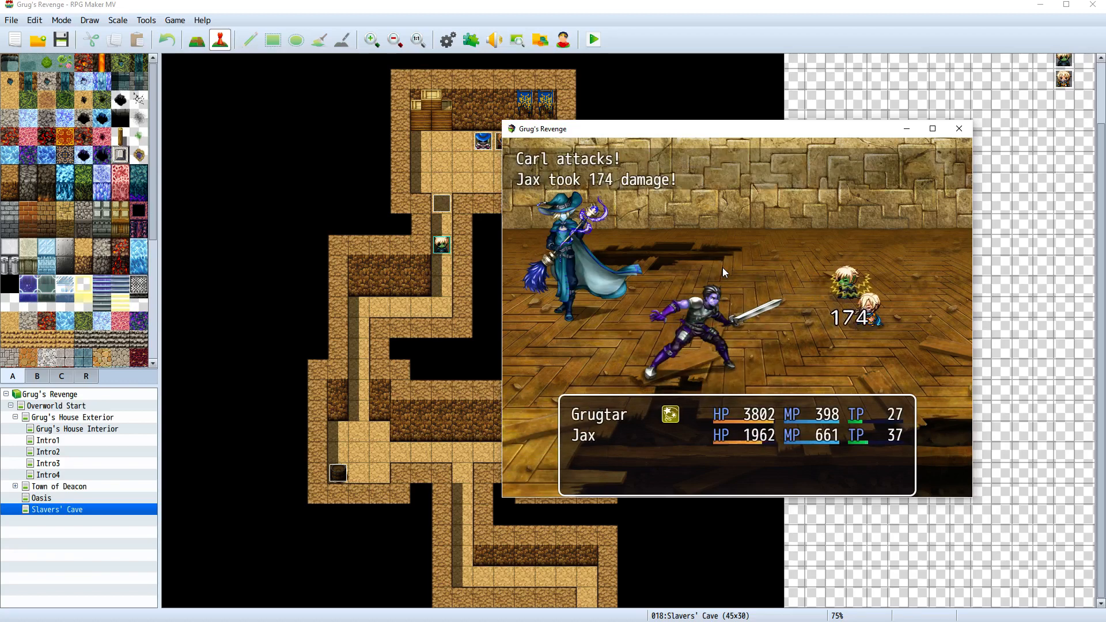
key("Return")
key("Return")
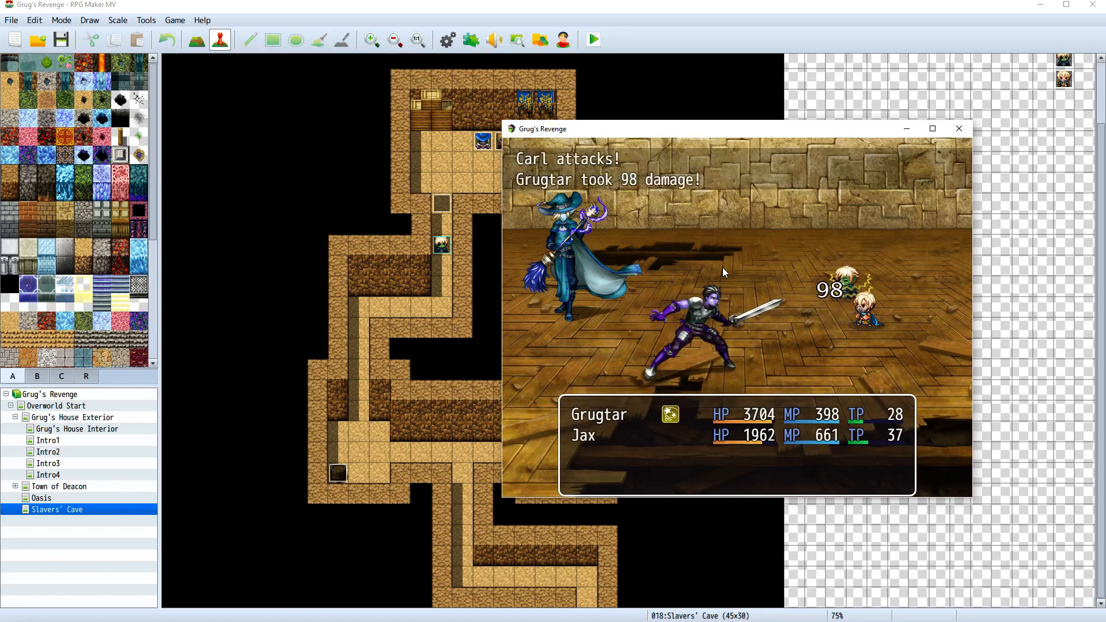
key("Return")
key("Return")
key("Return")
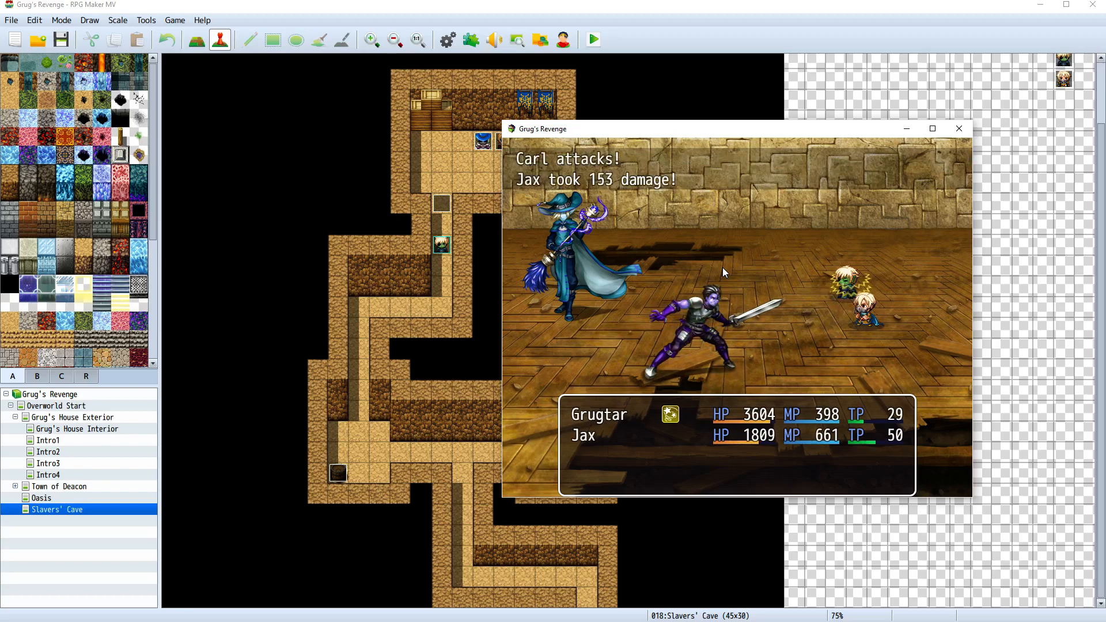
key("Return")
key("Return")
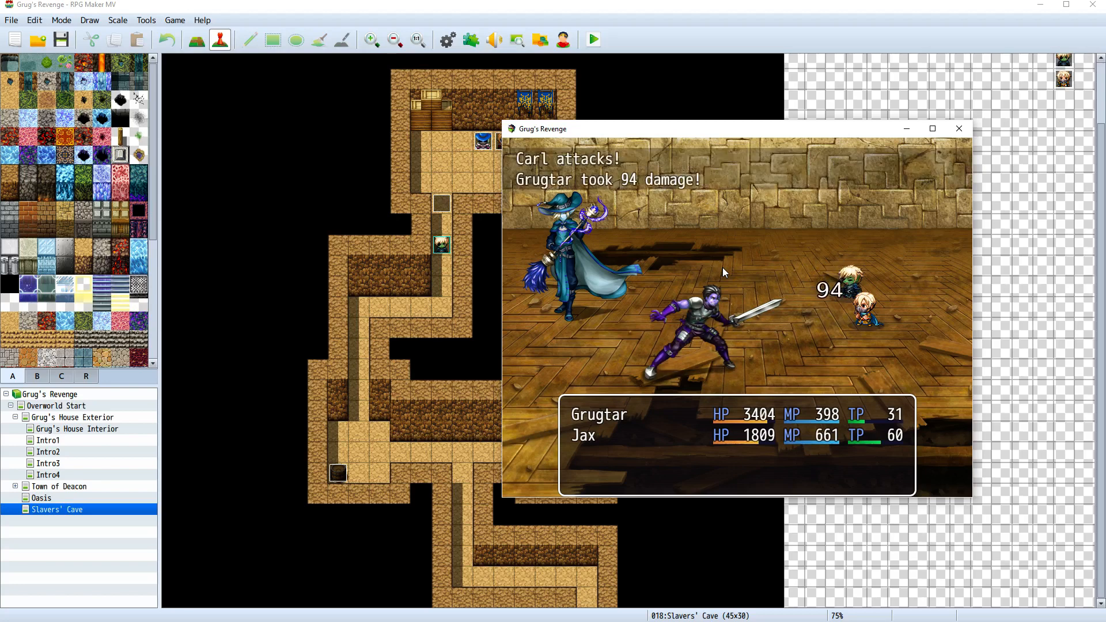
key("Return")
key("Return")
Advance through Ed's messages to check that the battle returns to the cave map, then close the playtest
key("Return")
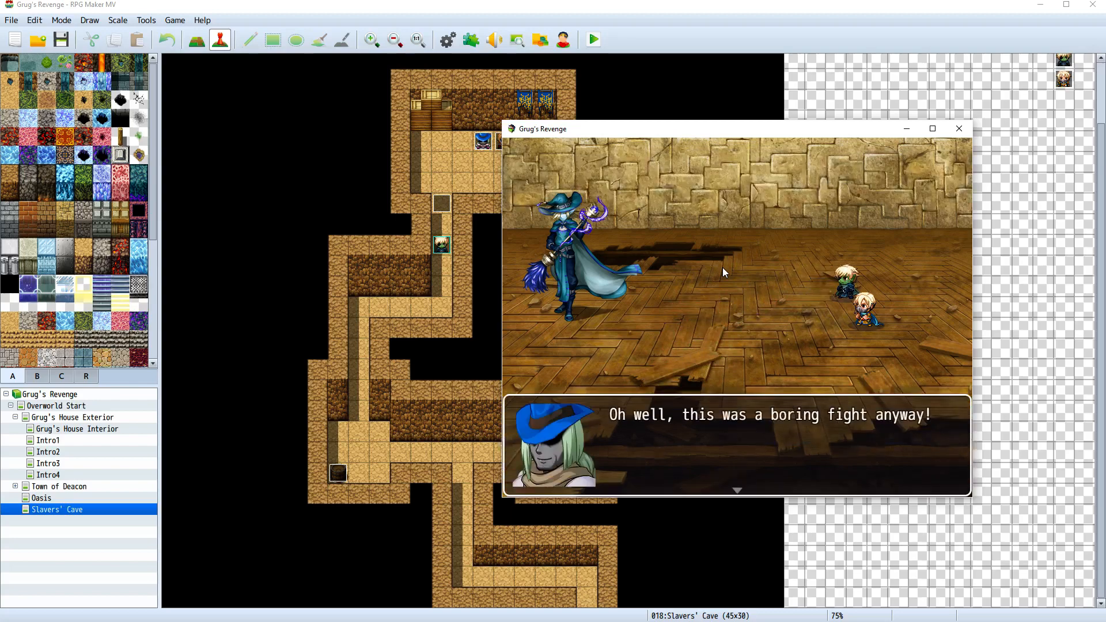
key("Return")
key("Return")
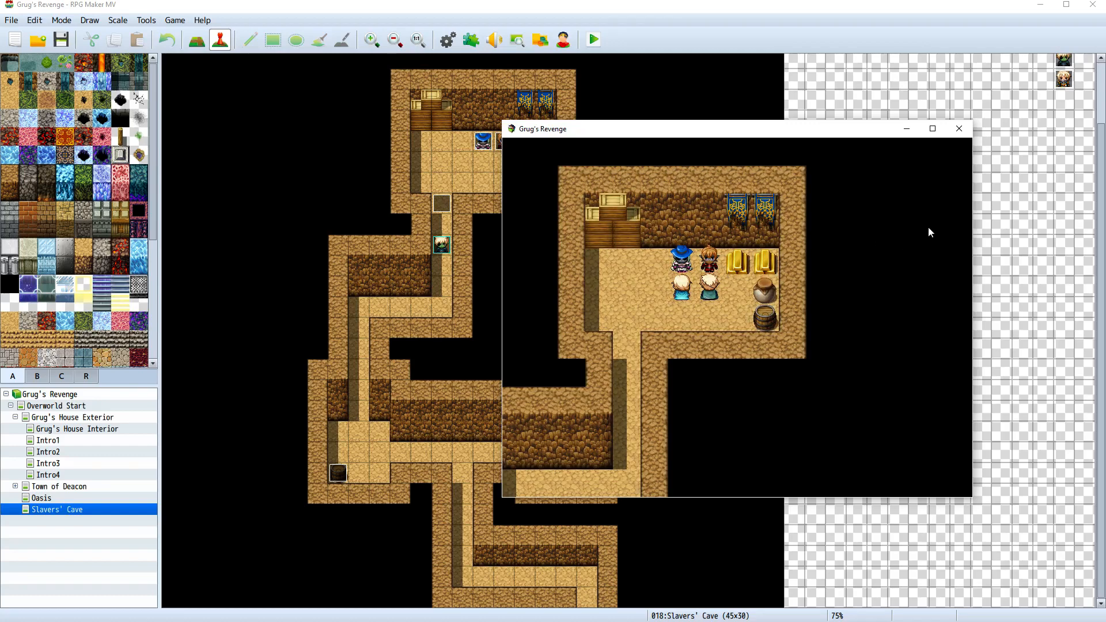
left_click(959, 129)
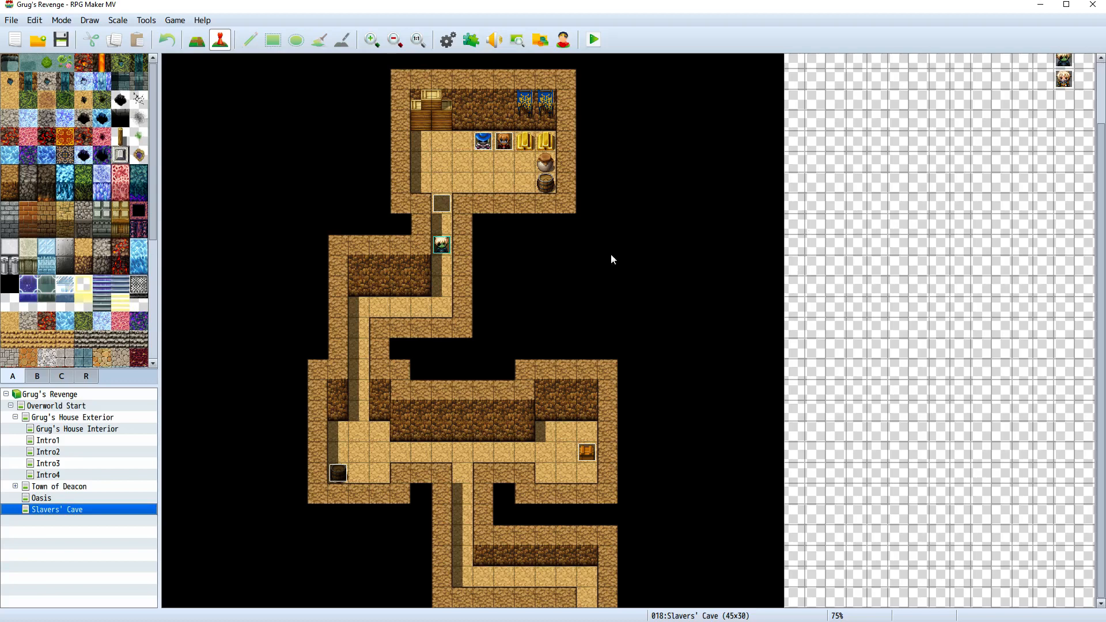
Add a Transfer Player command to Overworld Start (32,14) after Abort Battle in the CarlandEd troop's battle event
left_click(146, 21)
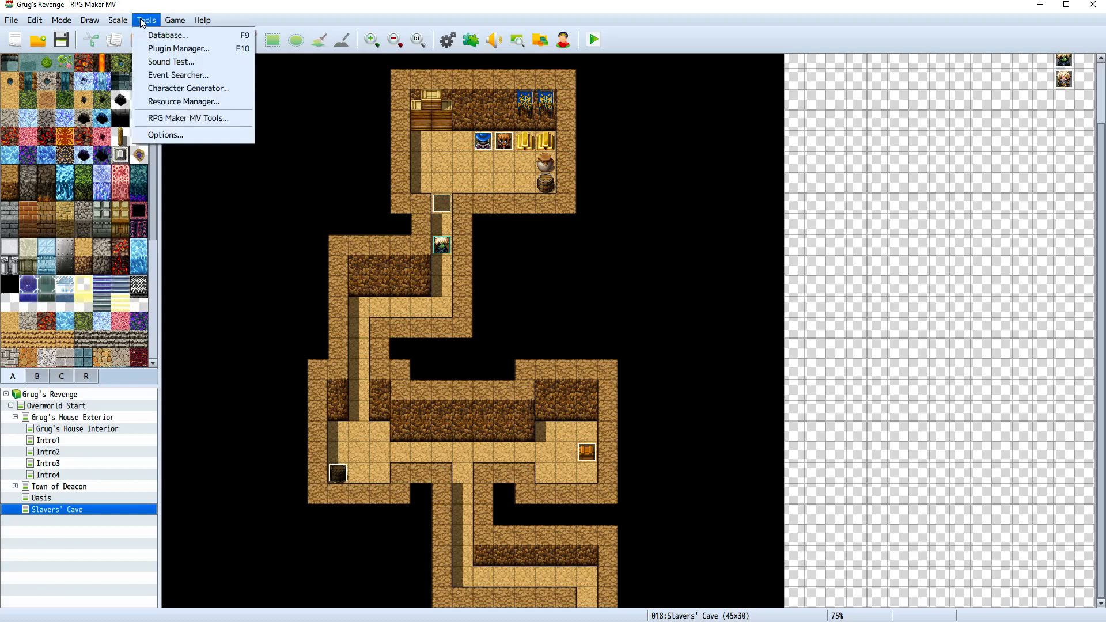
left_click(167, 31)
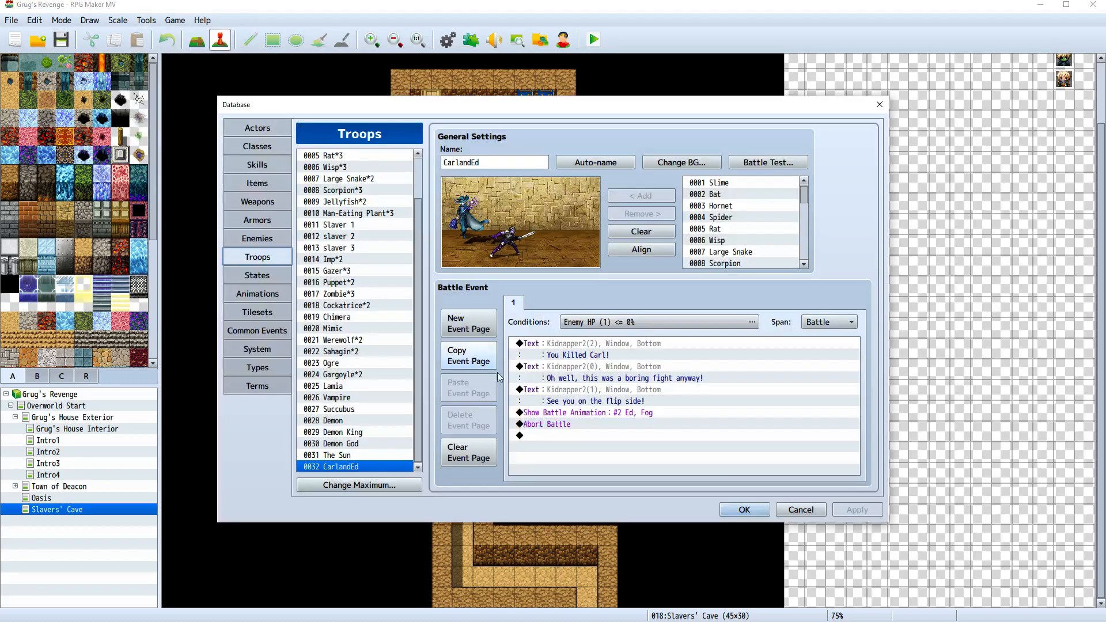
right_click(579, 433)
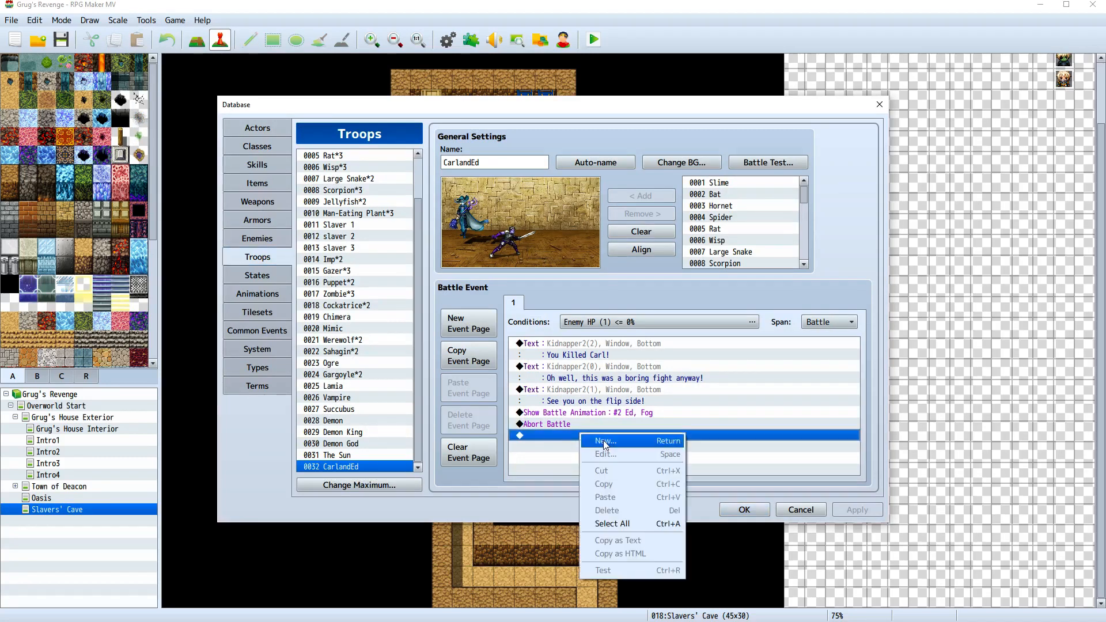
left_click(603, 440)
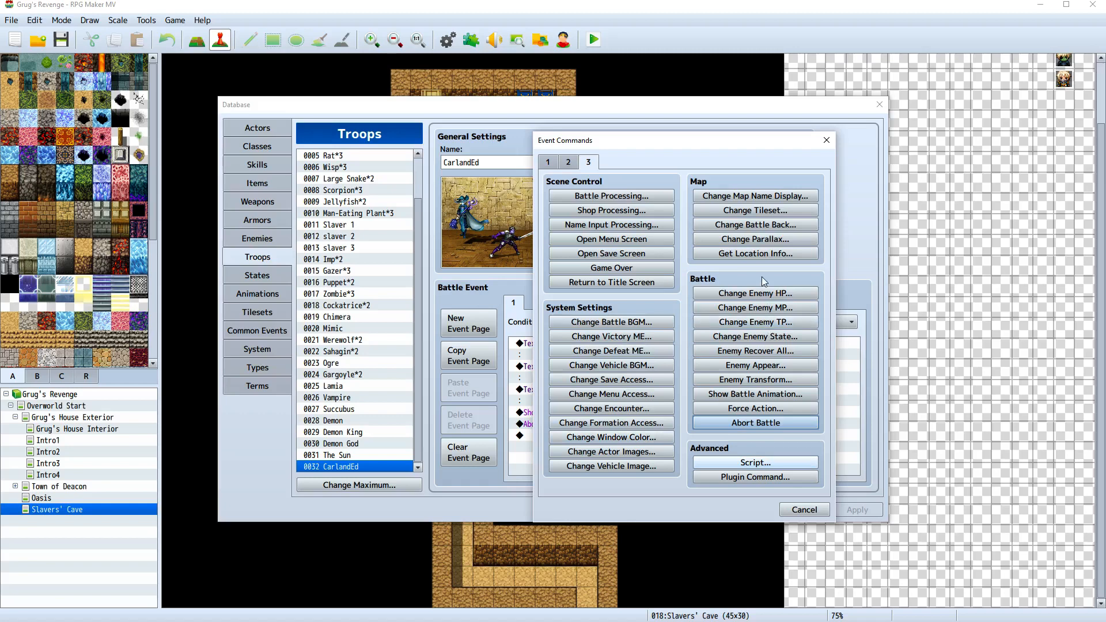
left_click(568, 166)
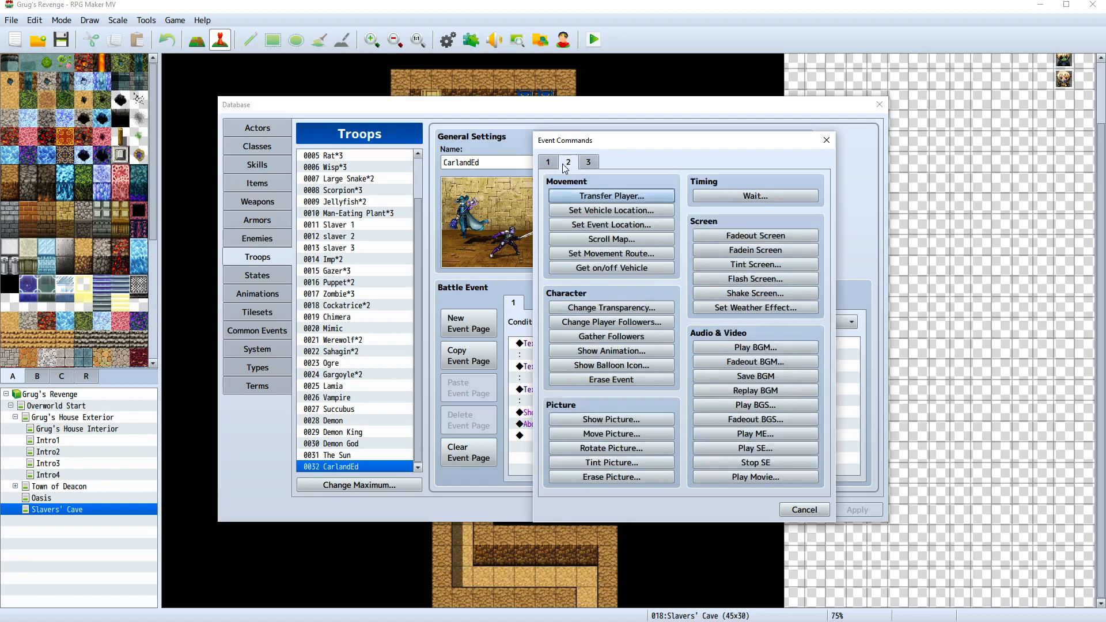
left_click(585, 199)
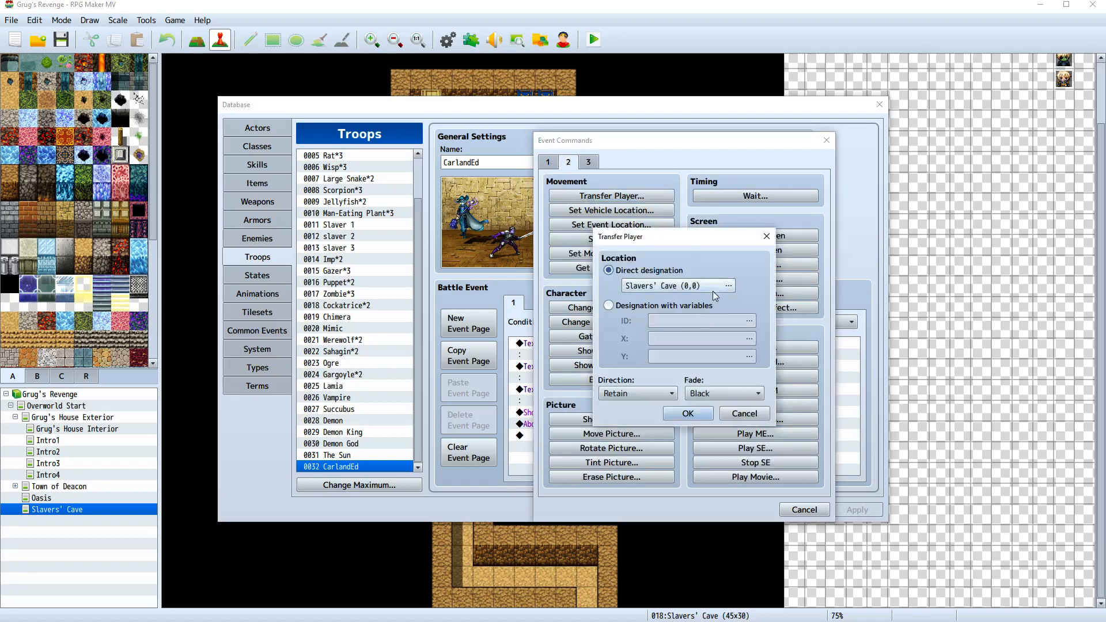
left_click(713, 290)
left_click(423, 183)
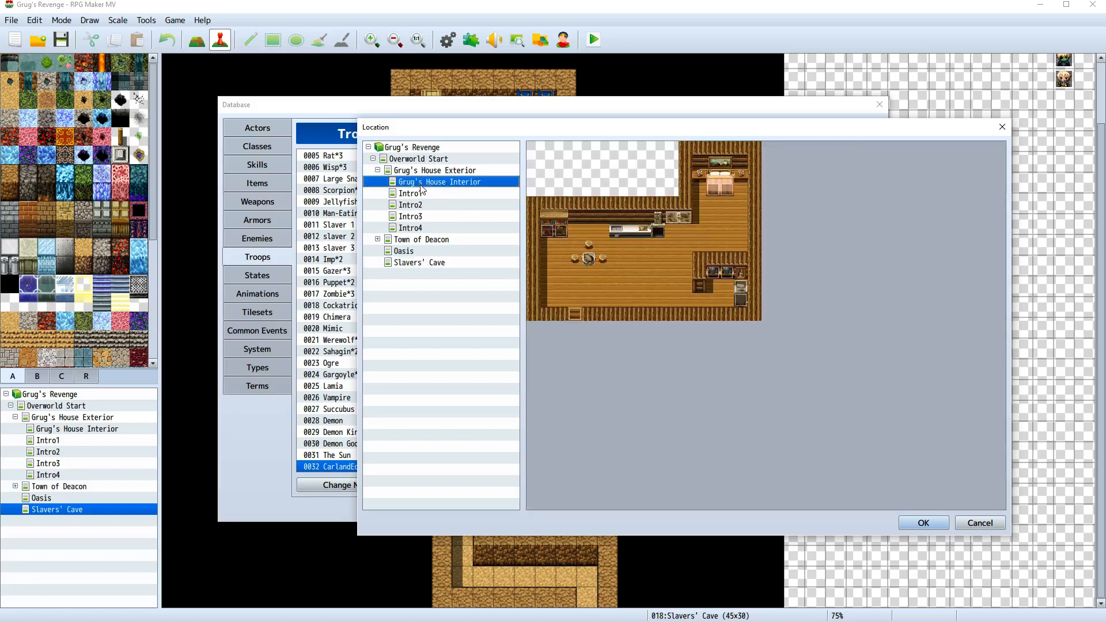
left_click(434, 174)
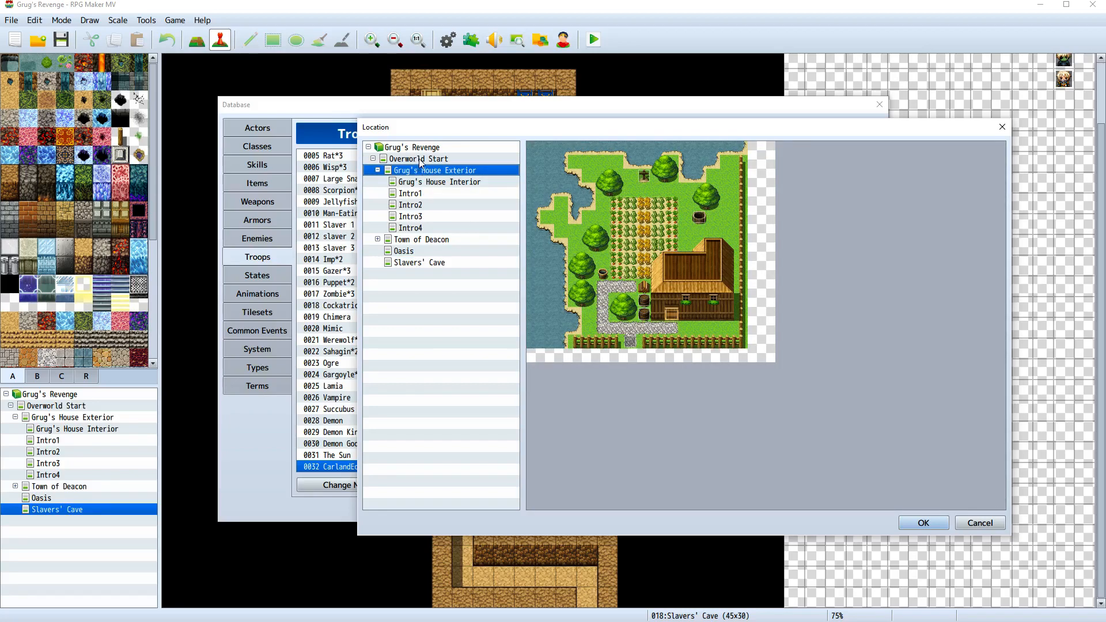
left_click(421, 160)
double_click(735, 276)
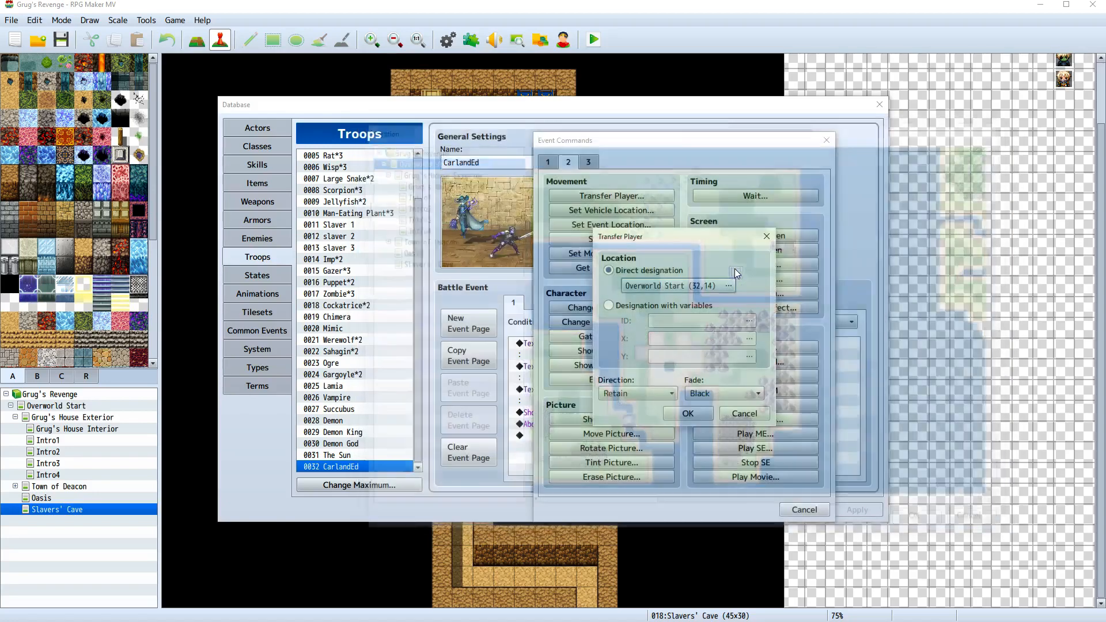
left_click(688, 414)
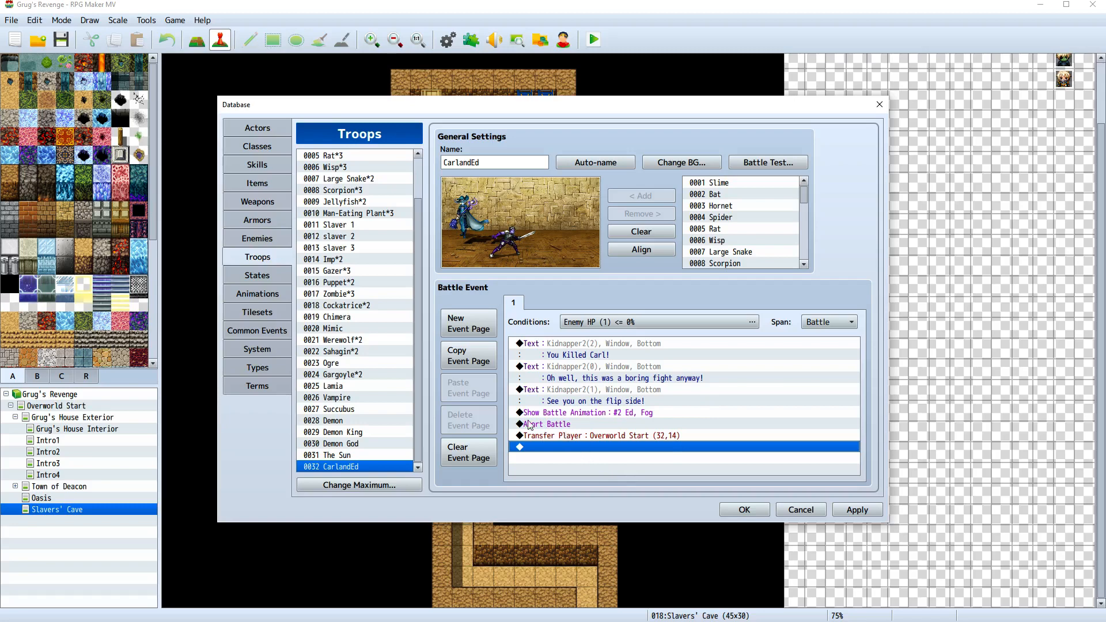
Apply and accept the battle event with its player transfer, then launch a playtest, saving the game changes
left_click(856, 510)
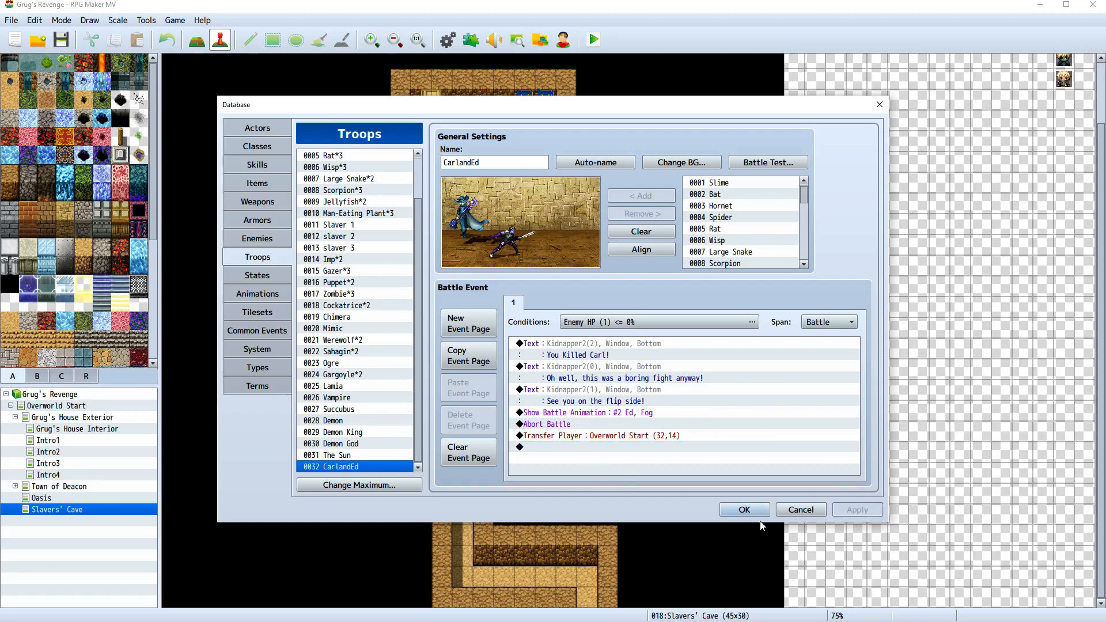
left_click(756, 511)
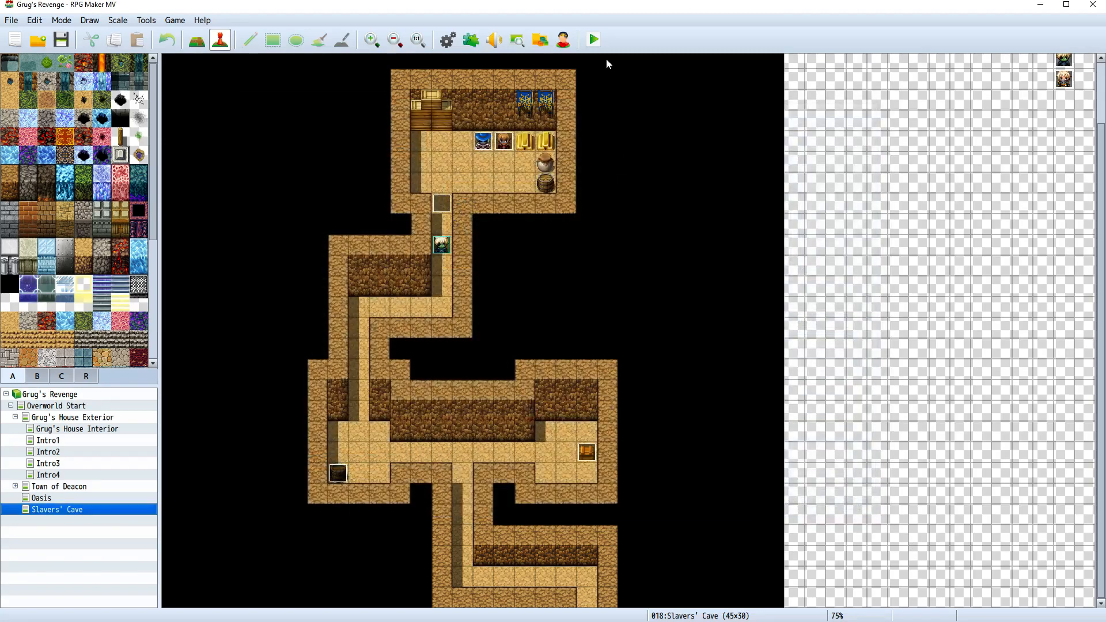
key("alt+F4")
left_click(518, 333)
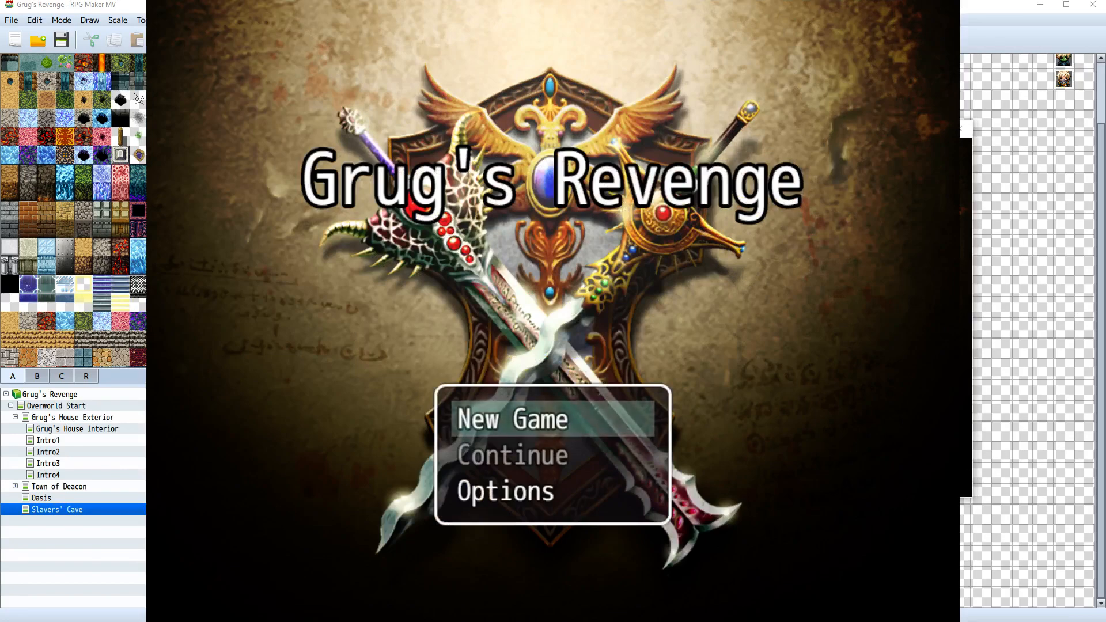
Start a new game and walk the party up the corridor into the room with the two bosses
key("Return")
key("Up")
key("Up")
key("Up")
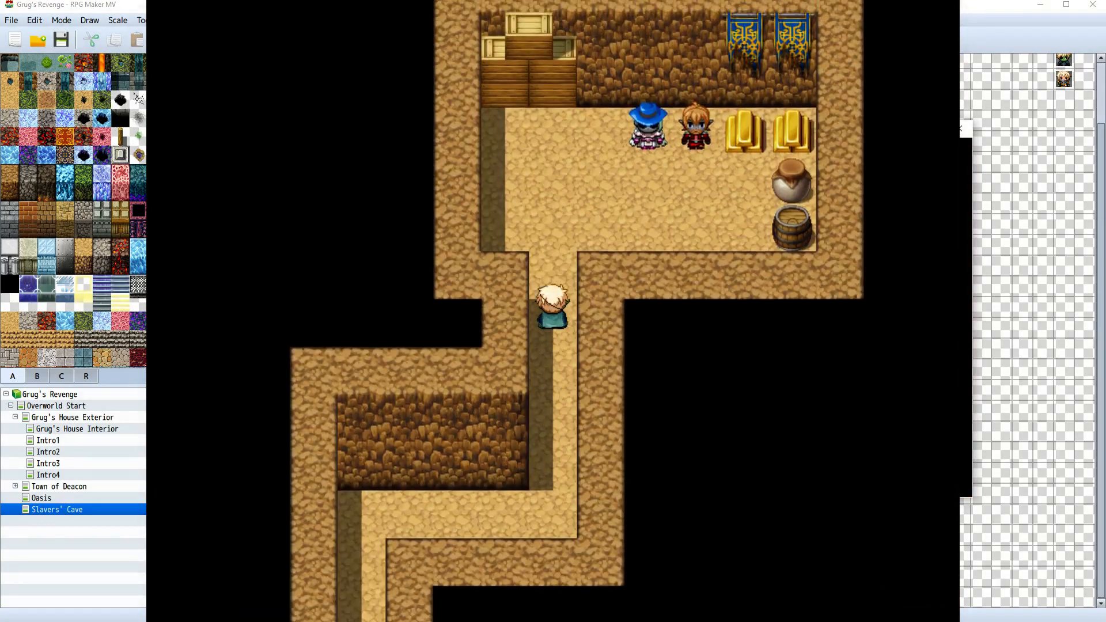
key("Right")
key("Right")
key("Right")
key("Right")
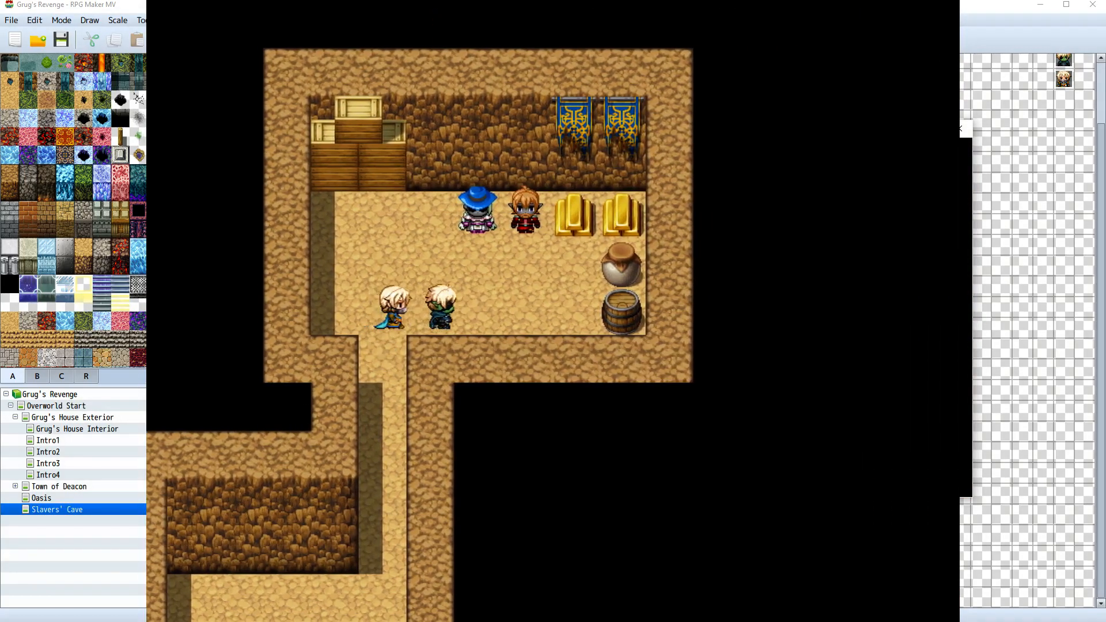
Trigger the boss encounter and advance through the opening dialogue until the CarlandEd battle starts
key("Return")
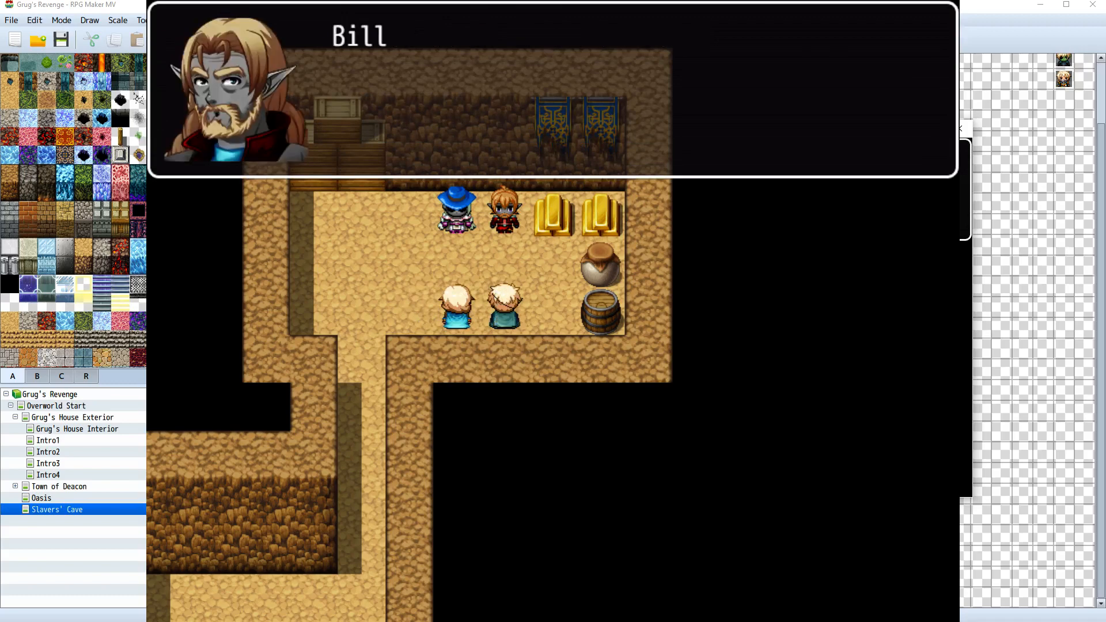
key("Return")
key("Return")
key("Return")
key("Return")
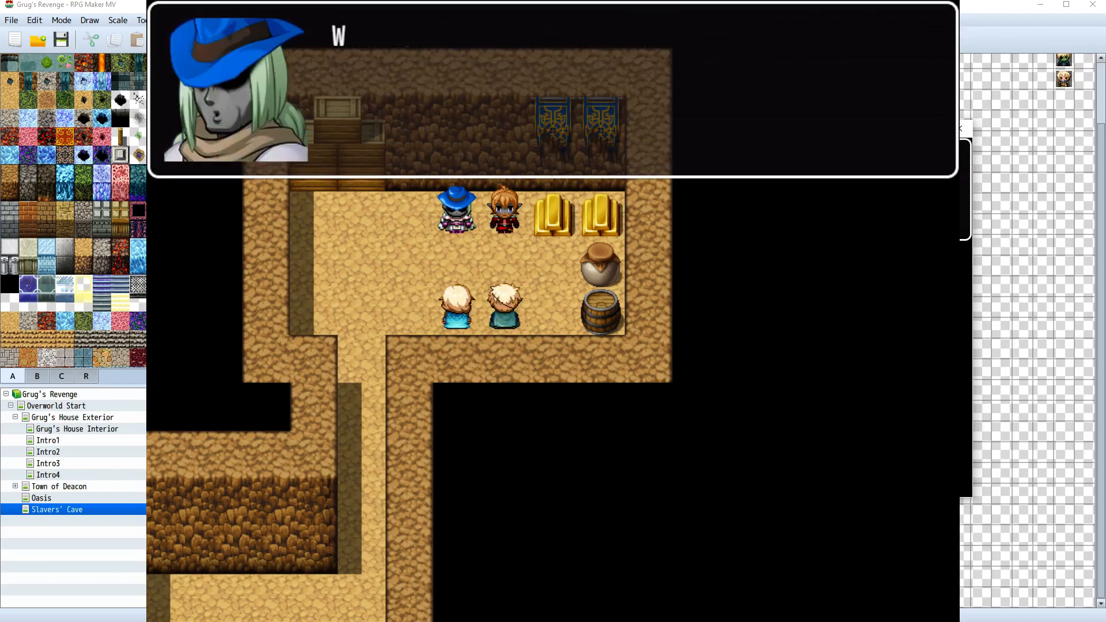
key("Return")
key("Return")
key("Return")
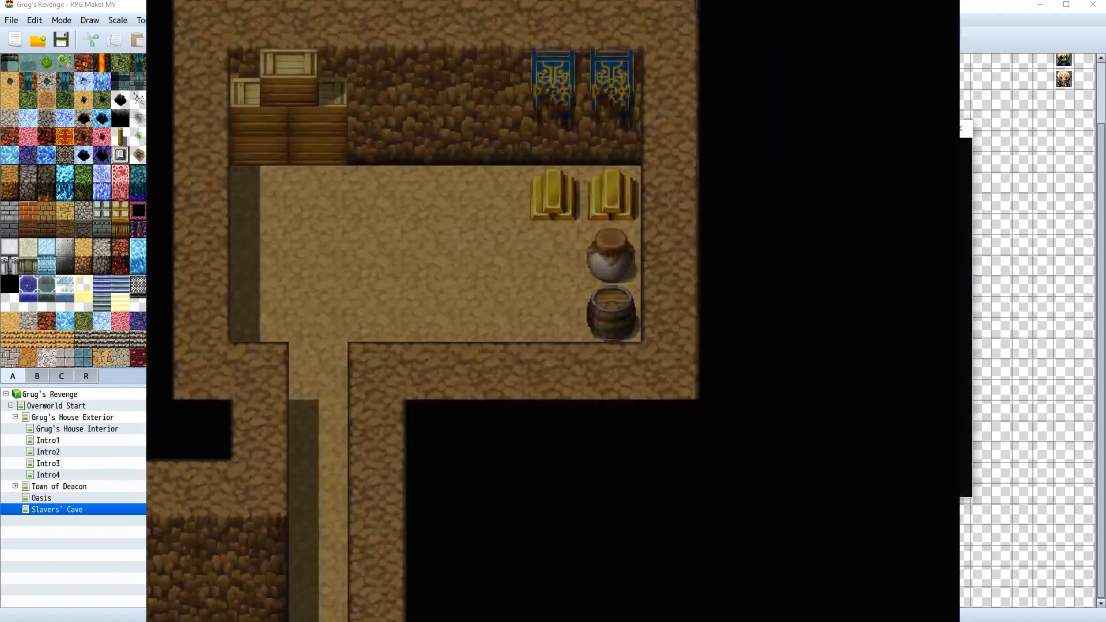
Fight the CarlandEd battle with repeated party attacks until Carl is slain
key("Return")
key("Return")
key("Return")
key("Return")
key("Return")
key("Return")
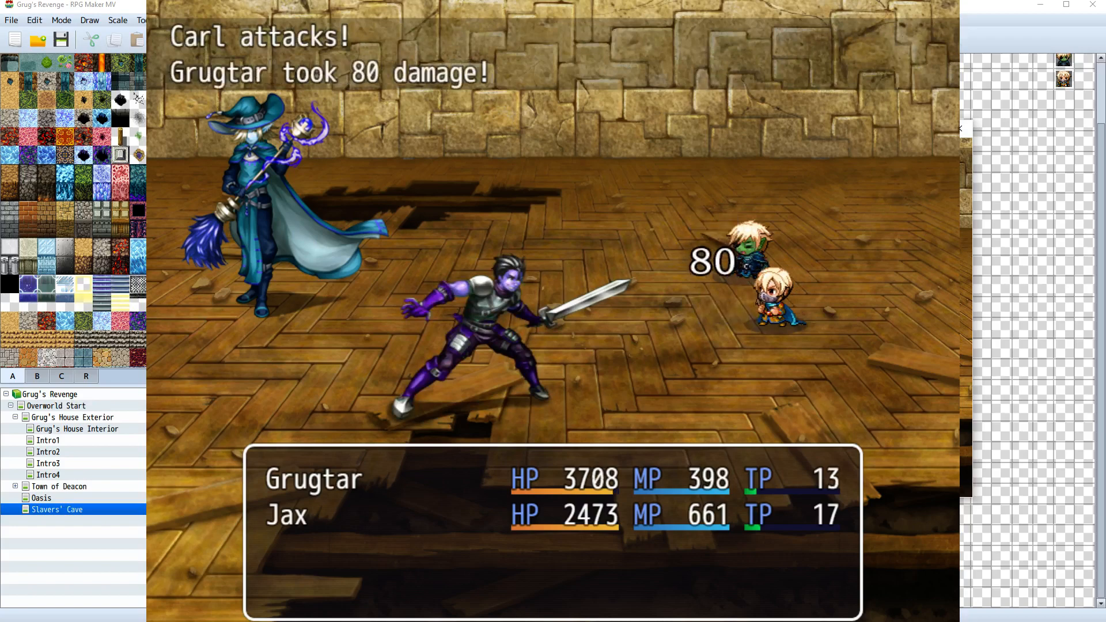
key("Return")
key("Return")
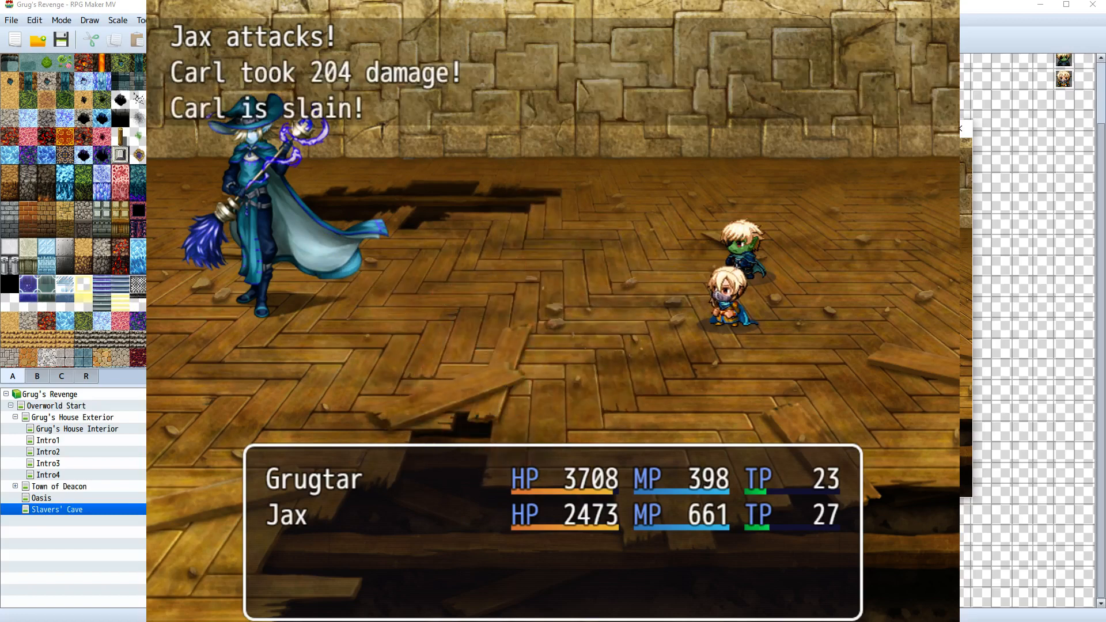
Advance through Ed's messages after Carl's defeat to check where the battle event leaves the party
key("Return")
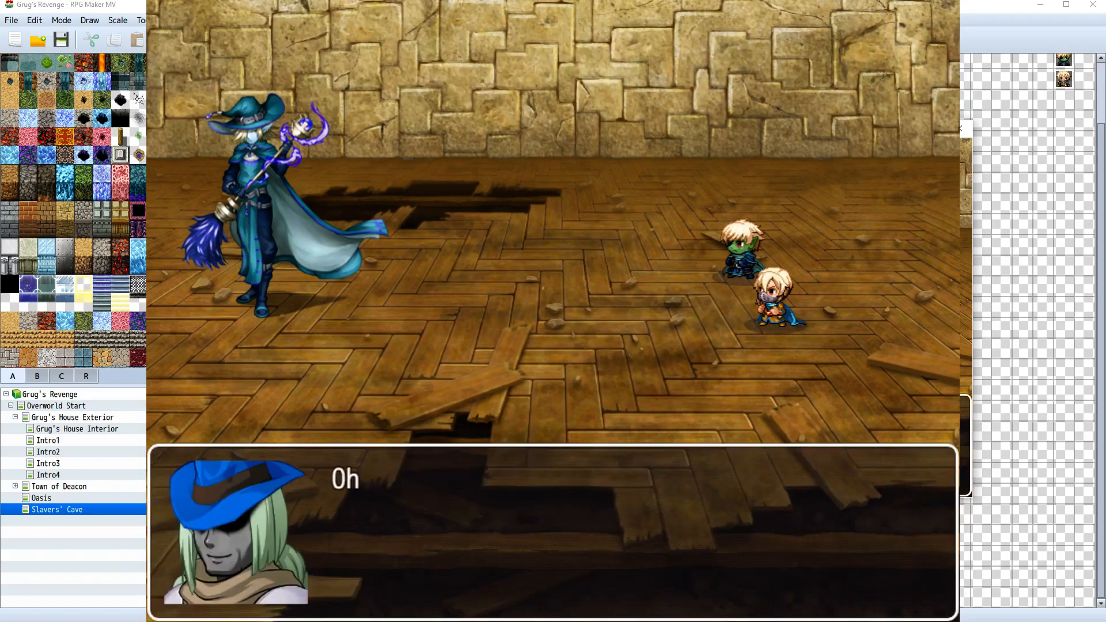
key("Return")
key("Return")
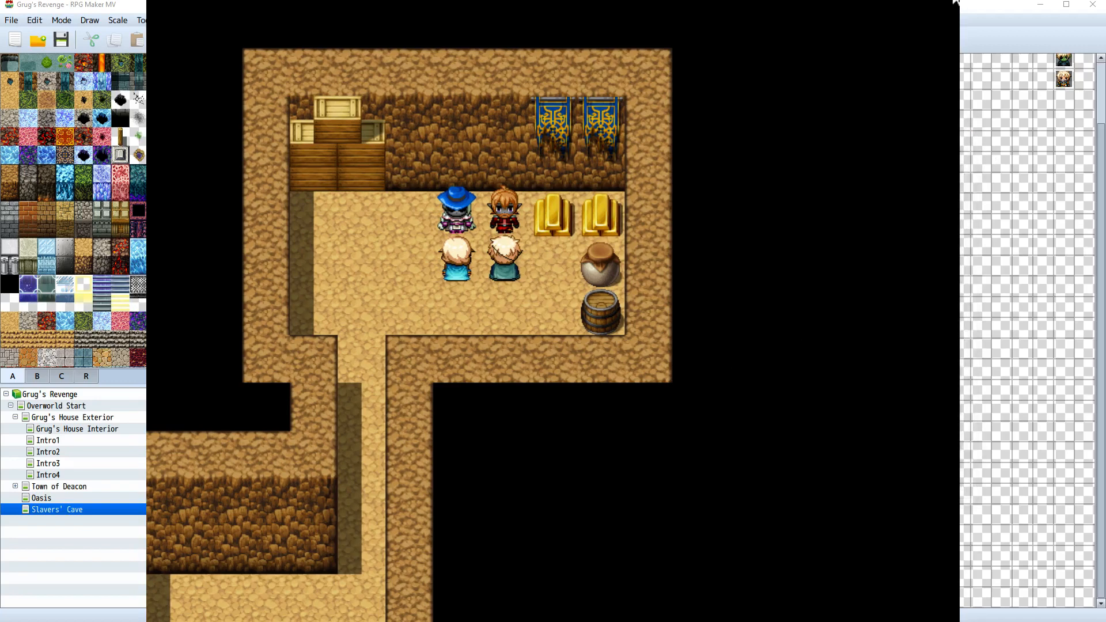
right_click(105, 509)
left_click(152, 456)
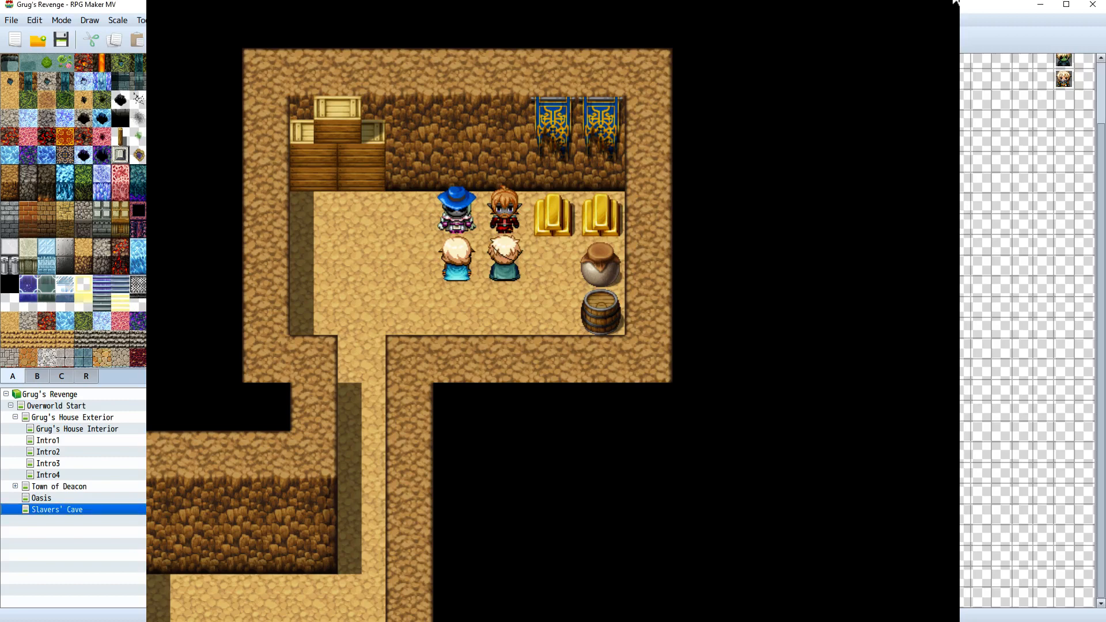
left_click(553, 311)
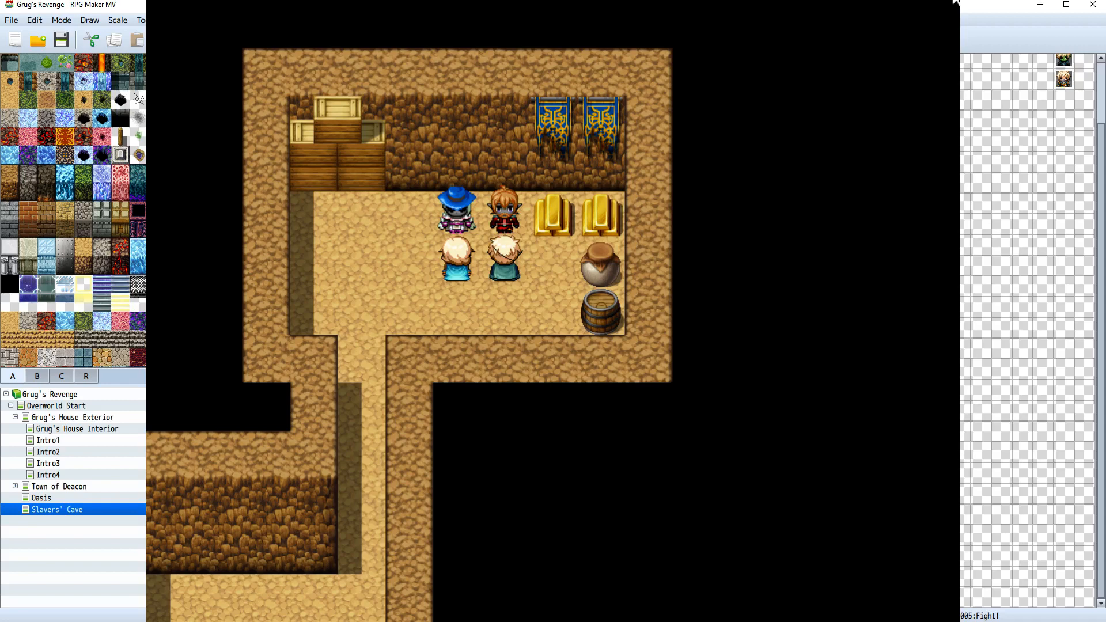
Reopen the database at the CarlandEd troop and close the running playtest
left_click(145, 20)
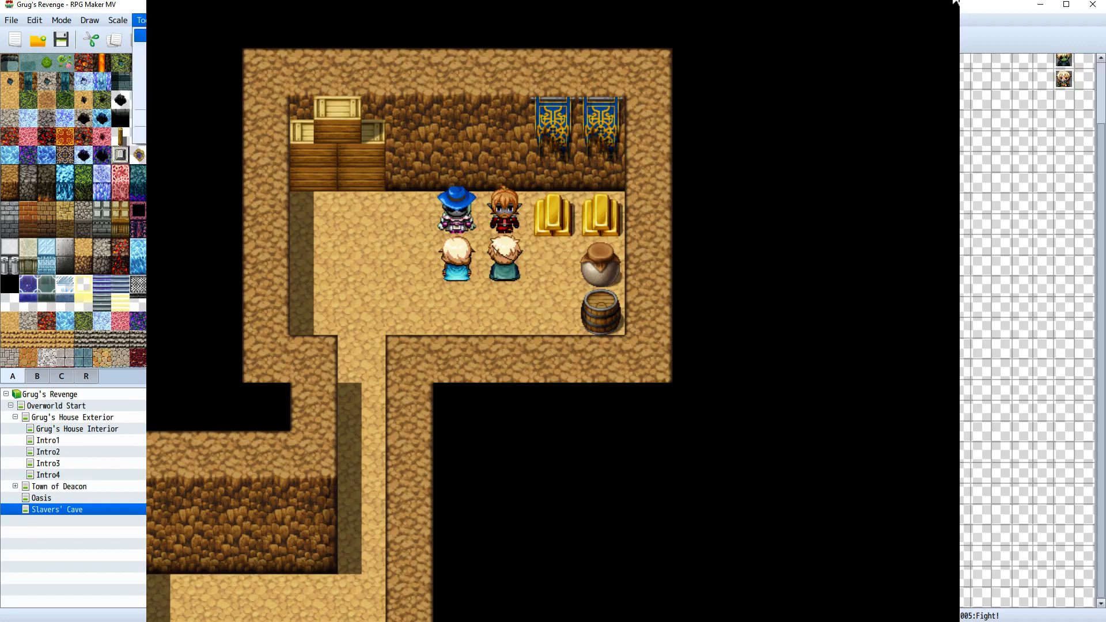
left_click(159, 35)
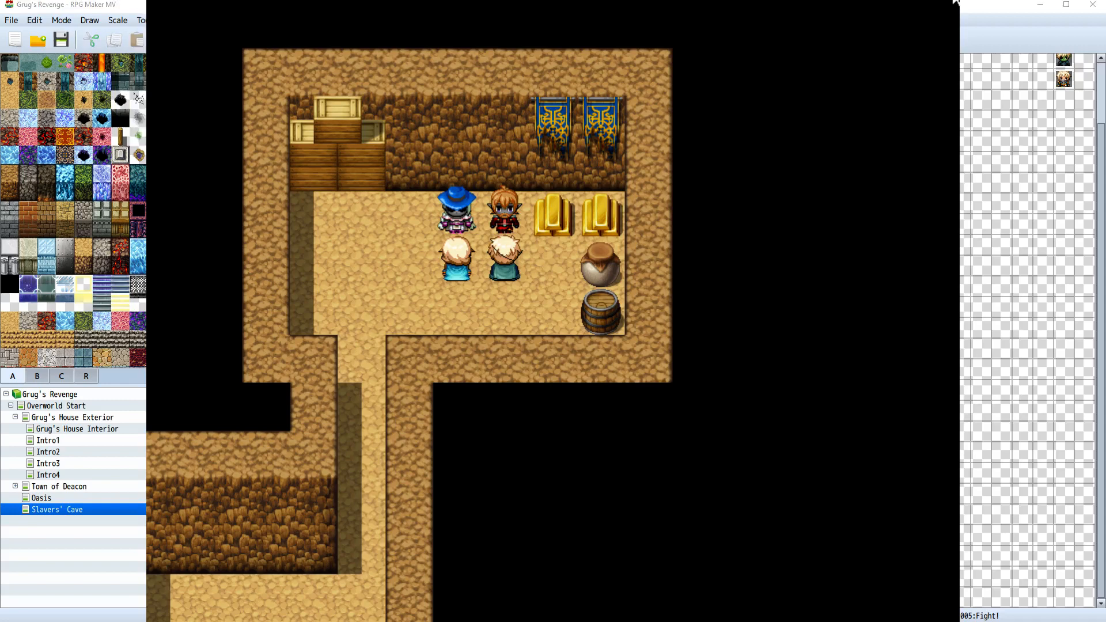
left_click(954, 2)
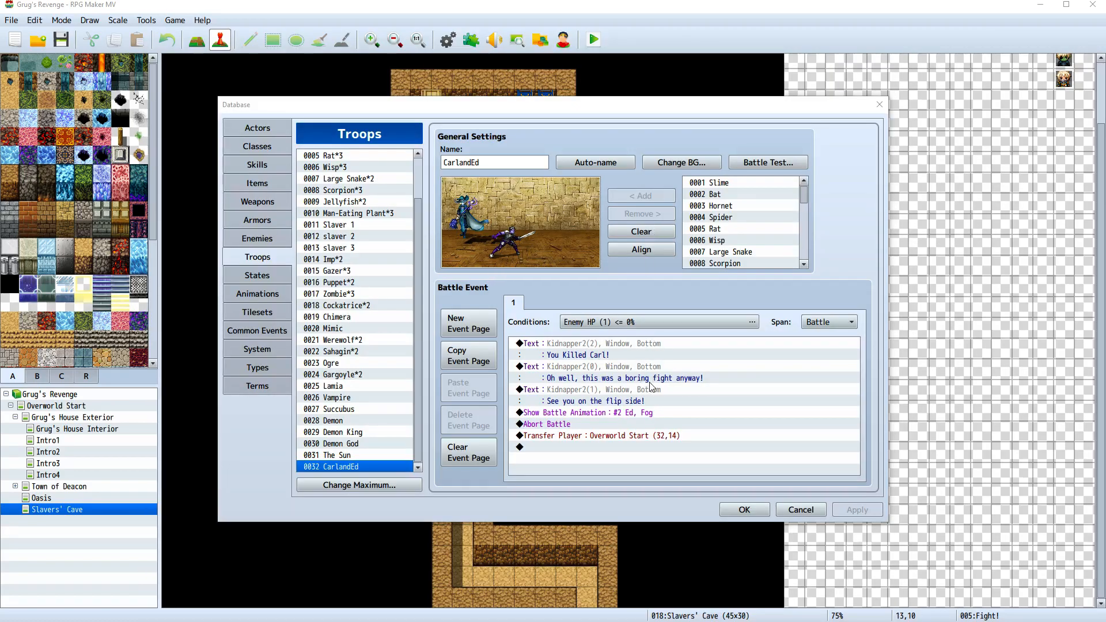
Delete the Transfer Player and Abort Battle commands from the CarlandEd battle event
right_click(590, 437)
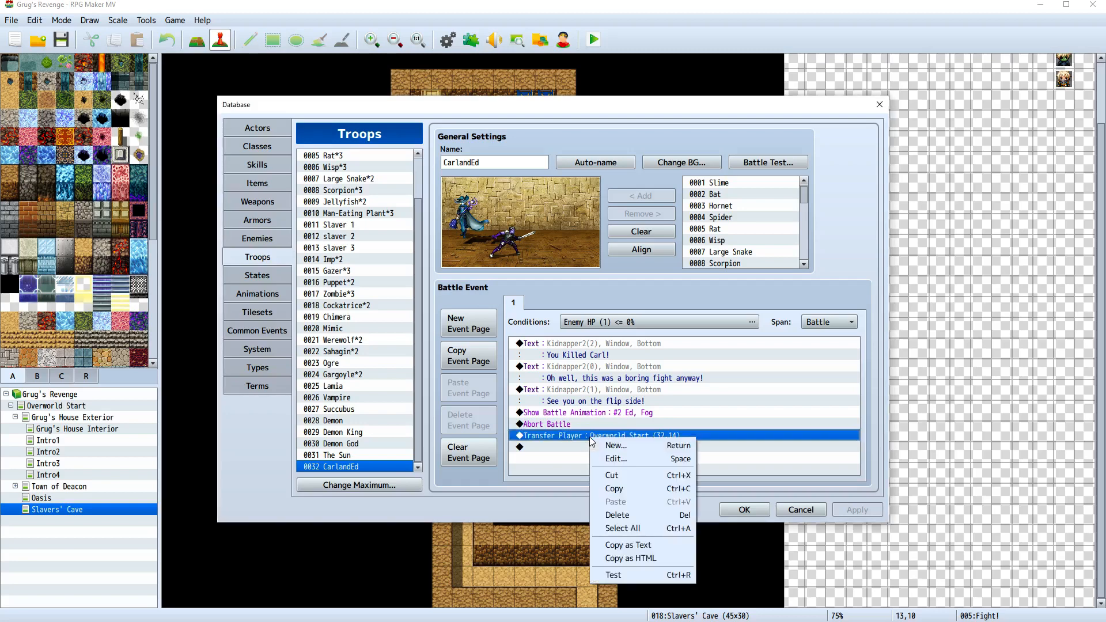
left_click(636, 518)
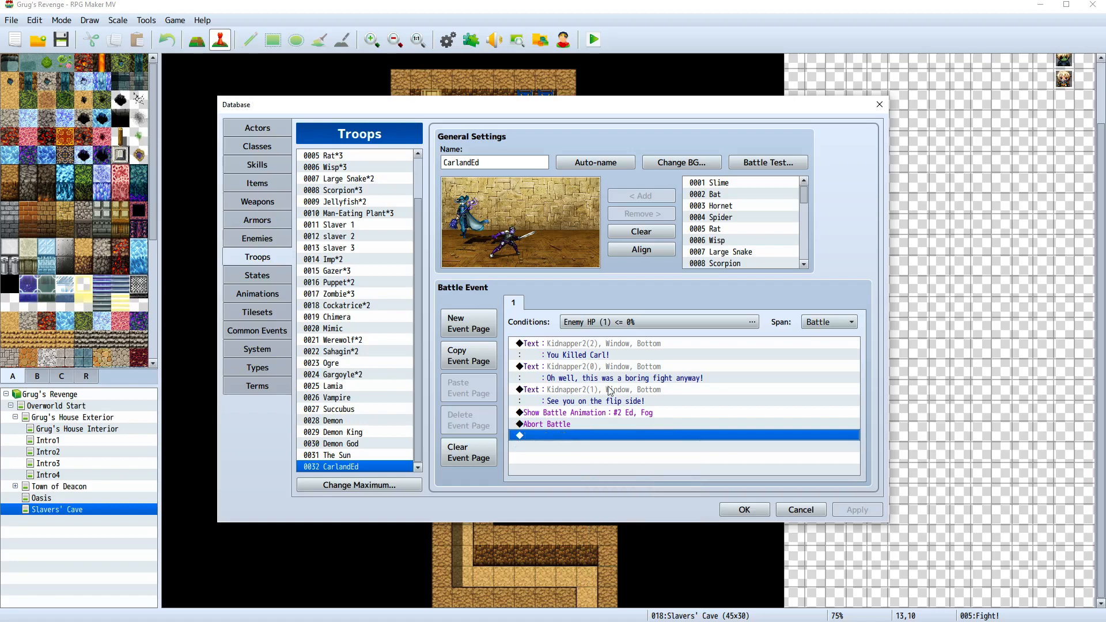
right_click(579, 423)
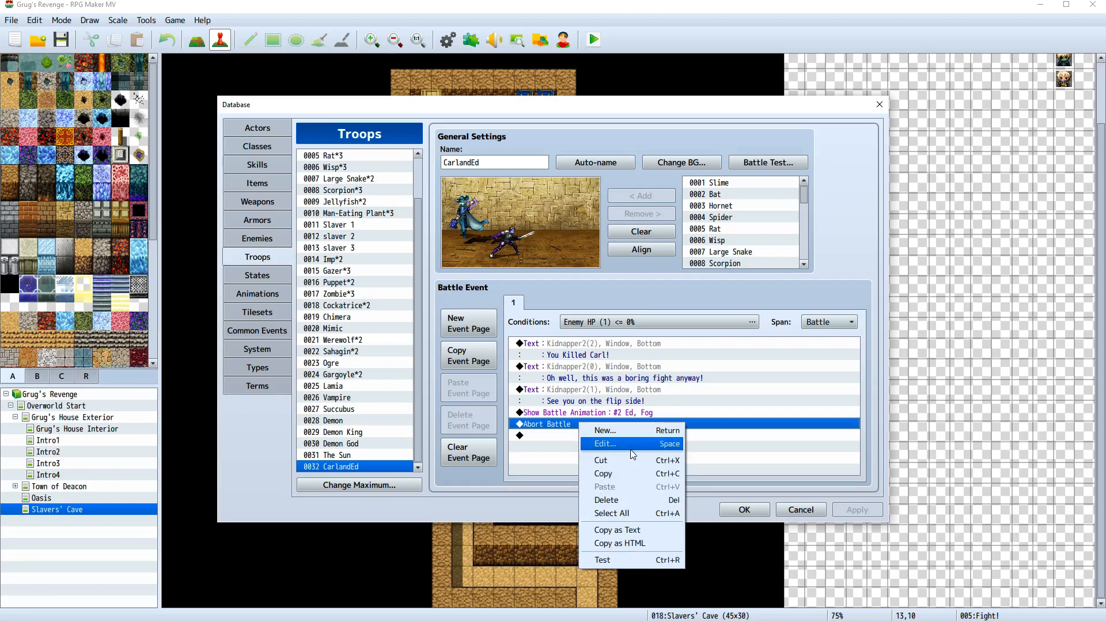
left_click(639, 507)
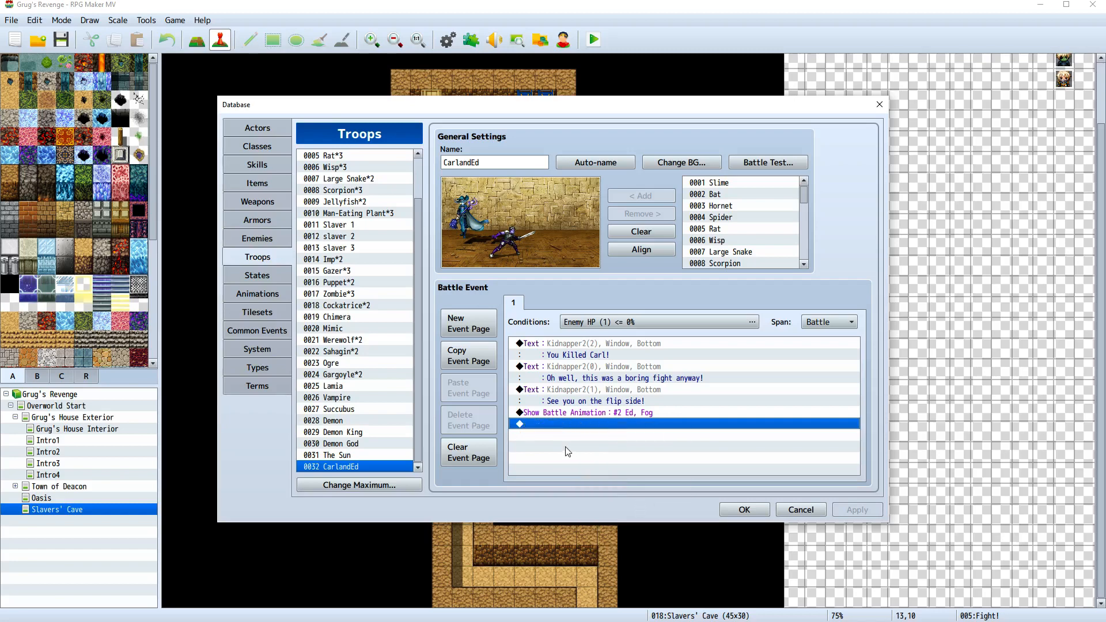
Add a Control Switches command turning switch 0001 carl dead ON after the Fog animation in the CarlandEd battle event
right_click(570, 431)
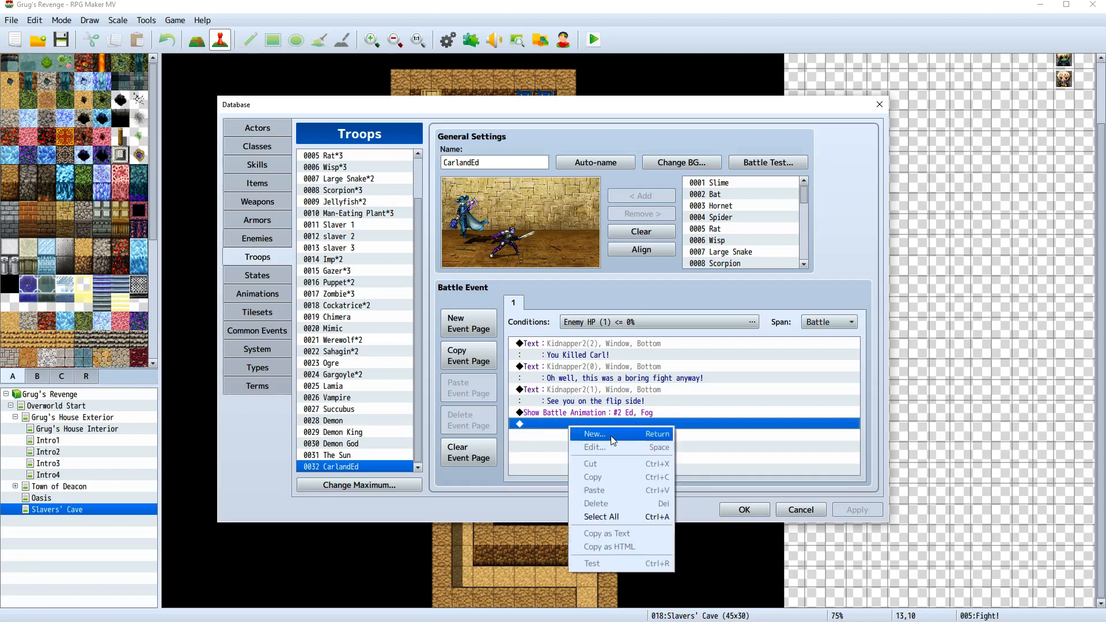
left_click(611, 436)
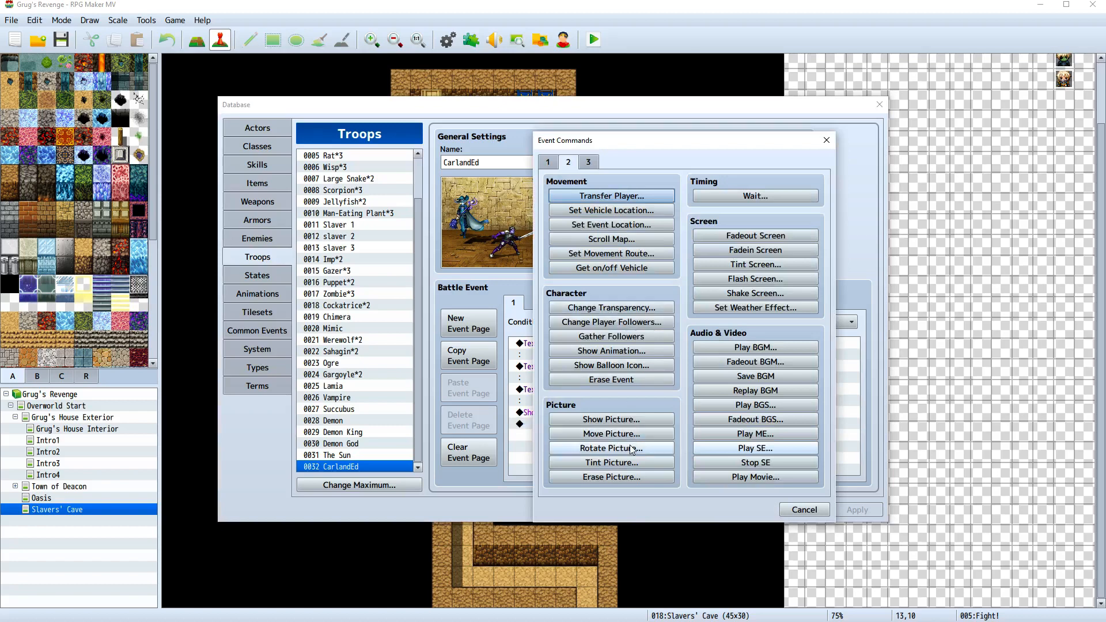
left_click(552, 162)
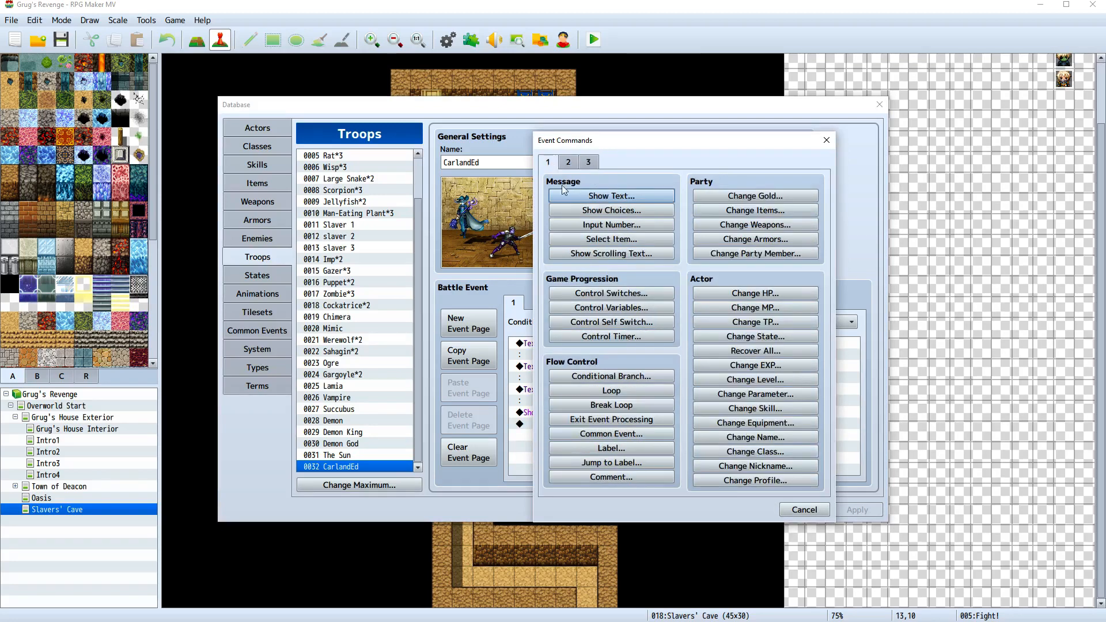
left_click(625, 294)
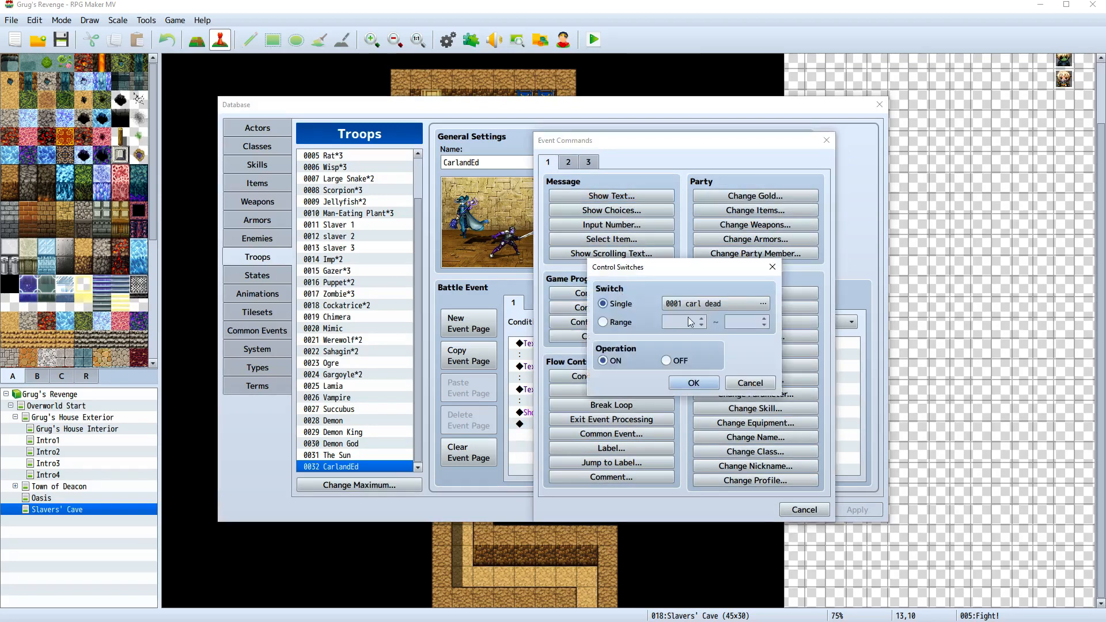
left_click(695, 384)
Append an Abort Battle command to the end of the CarlandEd battle event and save the database changes
right_click(657, 436)
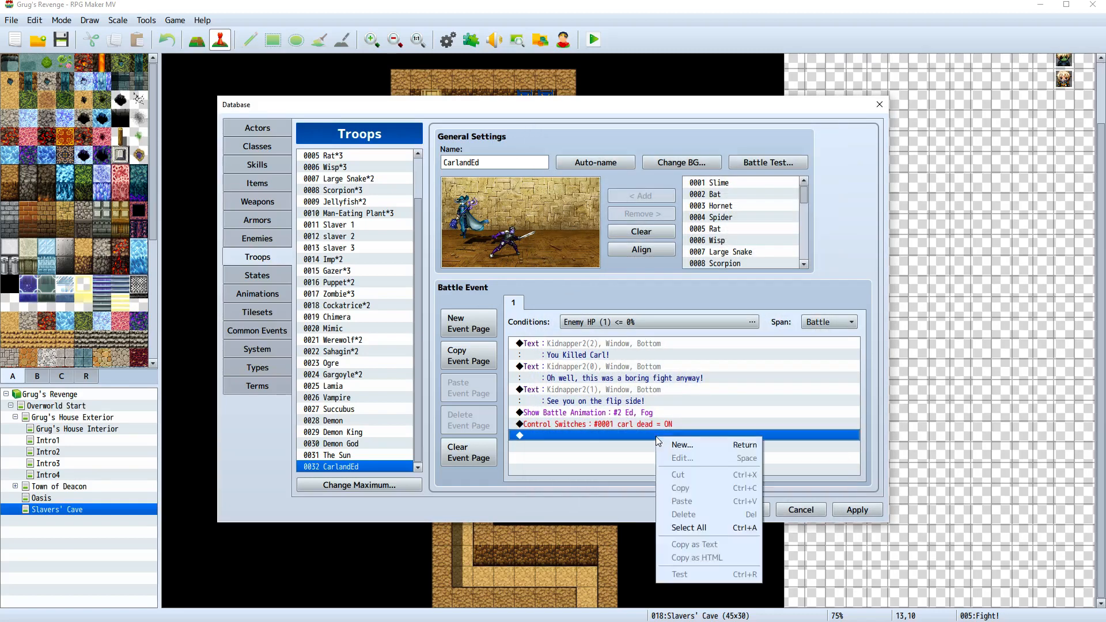
left_click(719, 447)
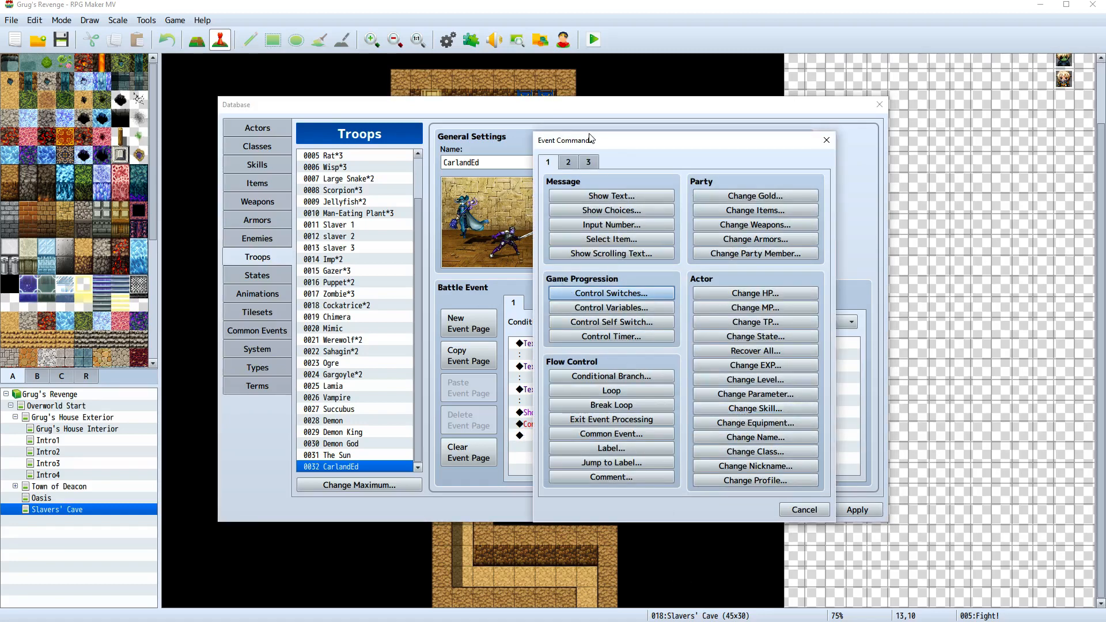
left_click(586, 165)
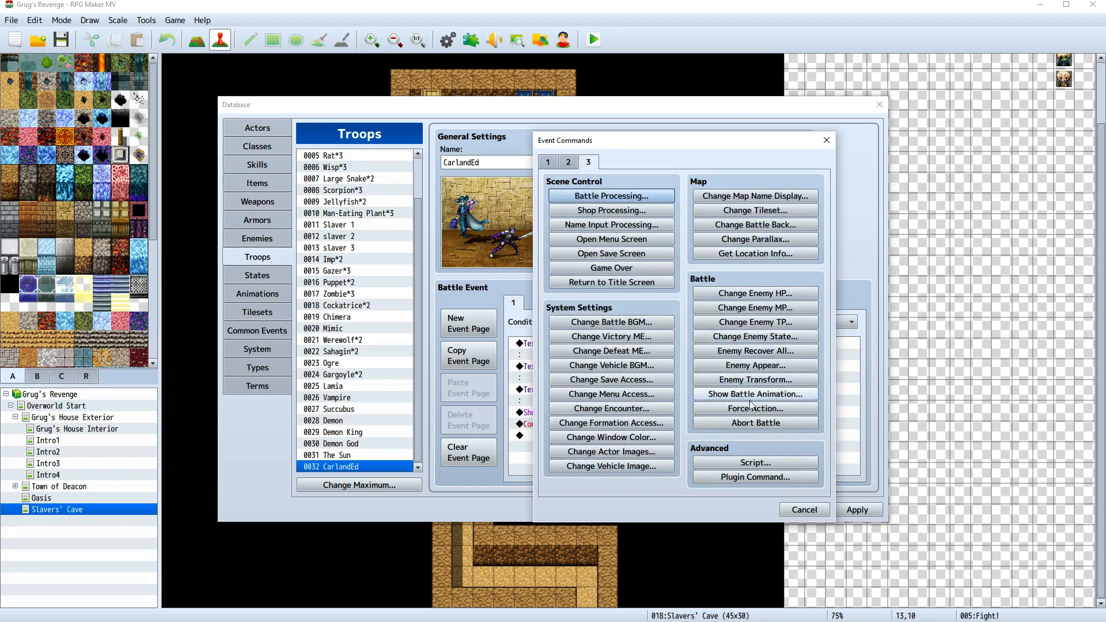
left_click(751, 424)
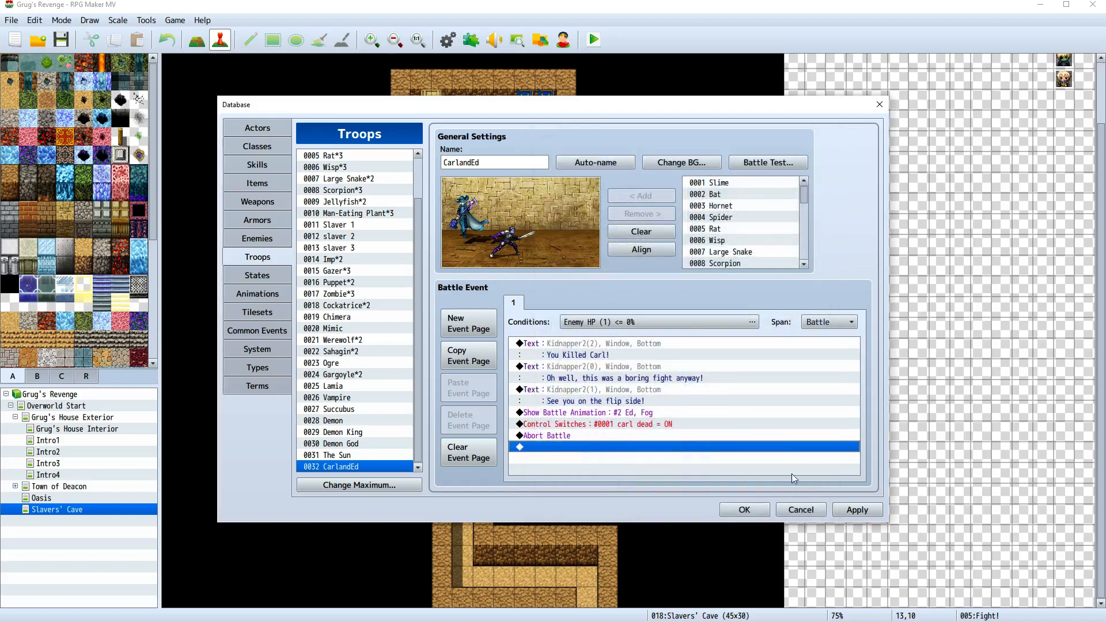
left_click(853, 509)
left_click(749, 511)
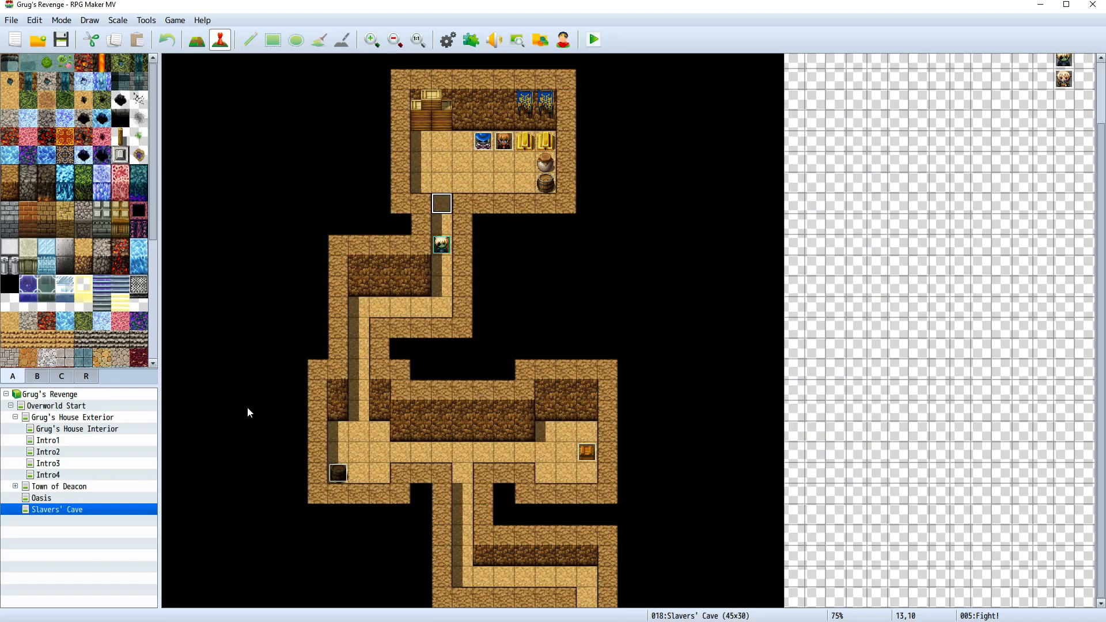
right_click(72, 512)
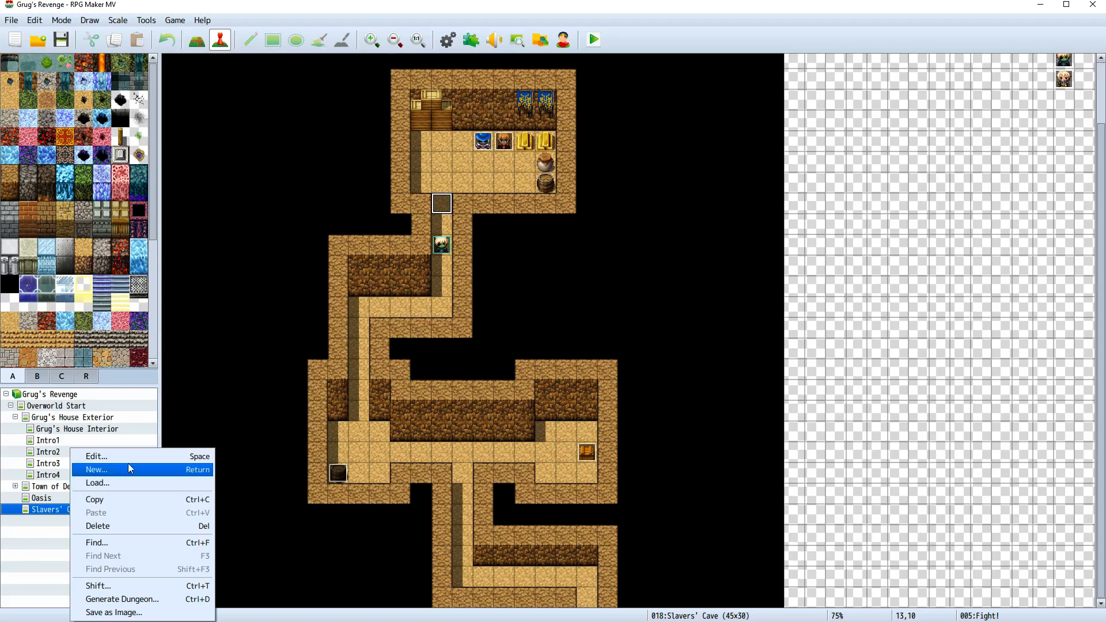
left_click(516, 306)
scroll(514, 270, "up", 3)
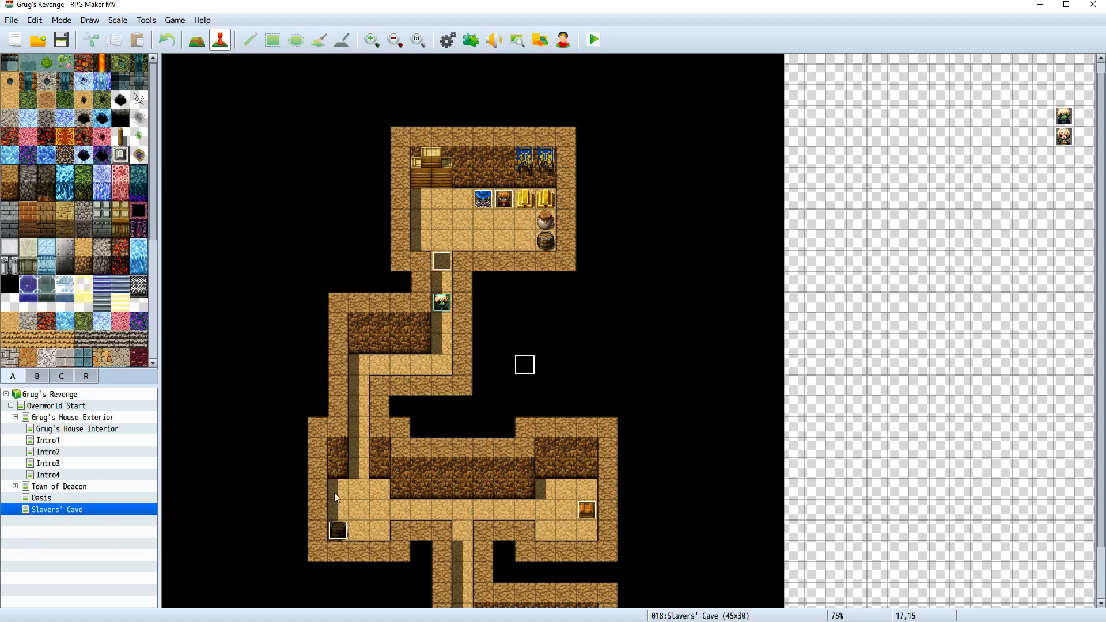
scroll(346, 475, "down", 3)
scroll(369, 458, "up", 3)
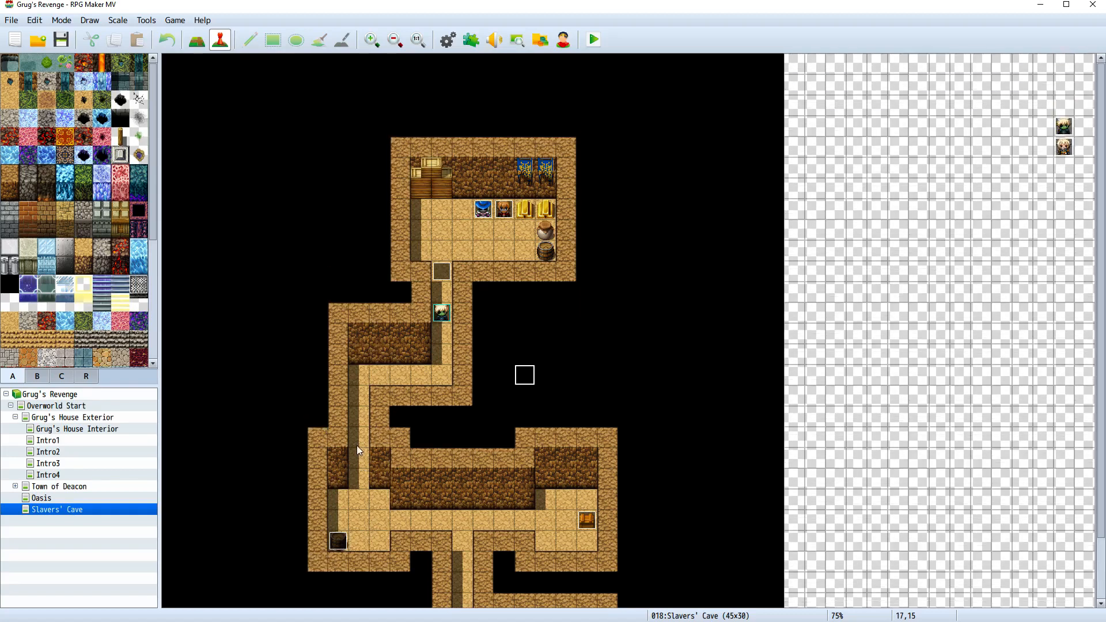
Add a second page to the Fight! event at the boss room entrance, conditioned on switch 0001 carl dead
right_click(451, 271)
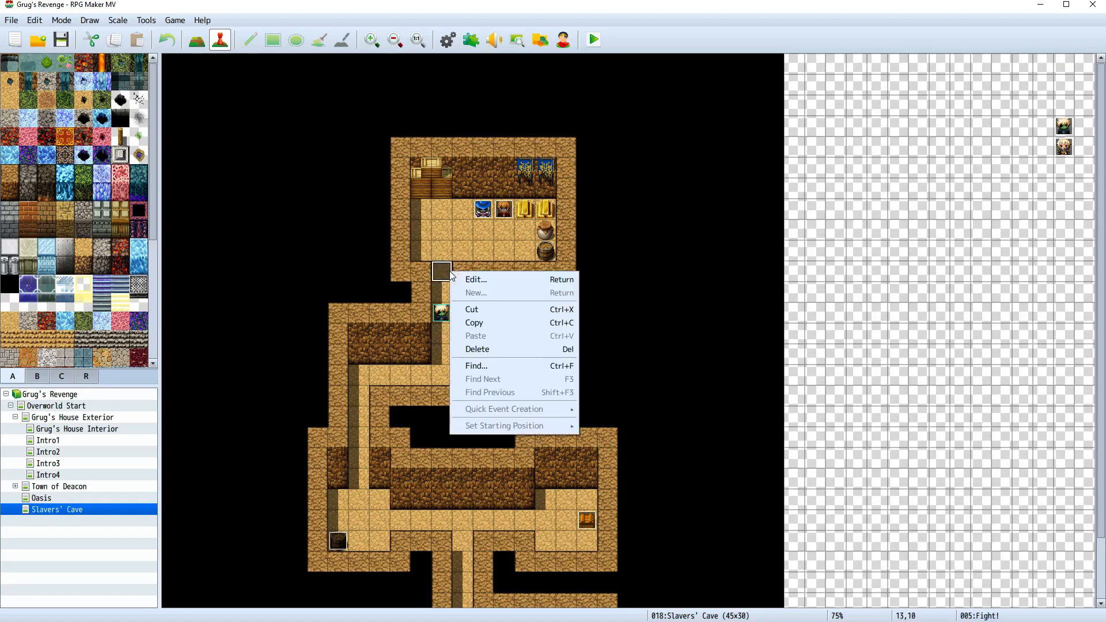
left_click(463, 281)
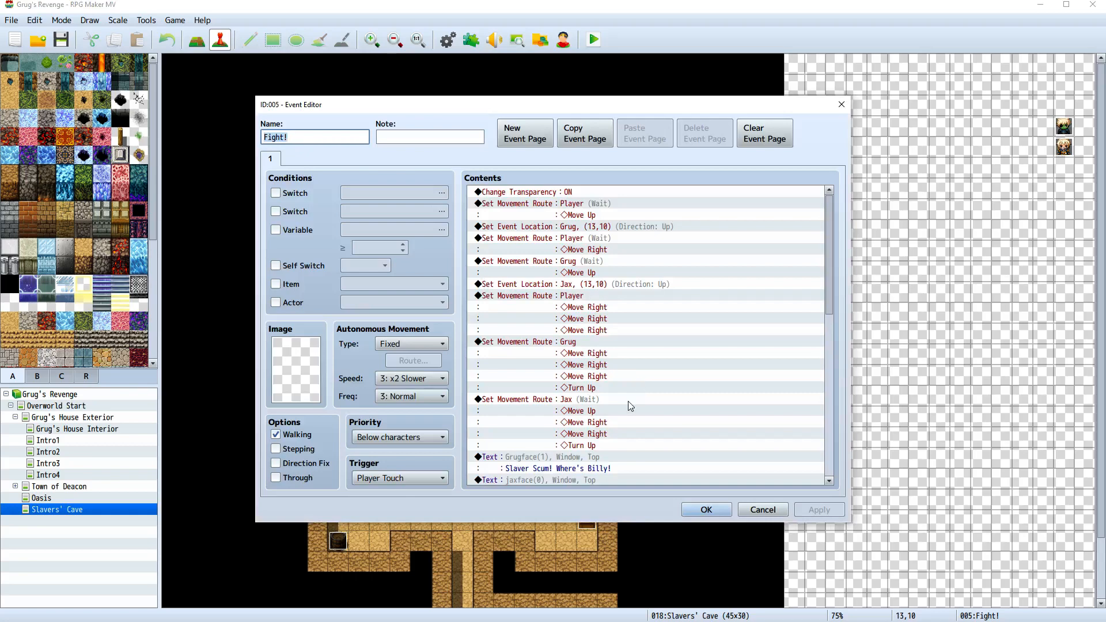
scroll(625, 410, "down", 6)
scroll(595, 414, "down", 5)
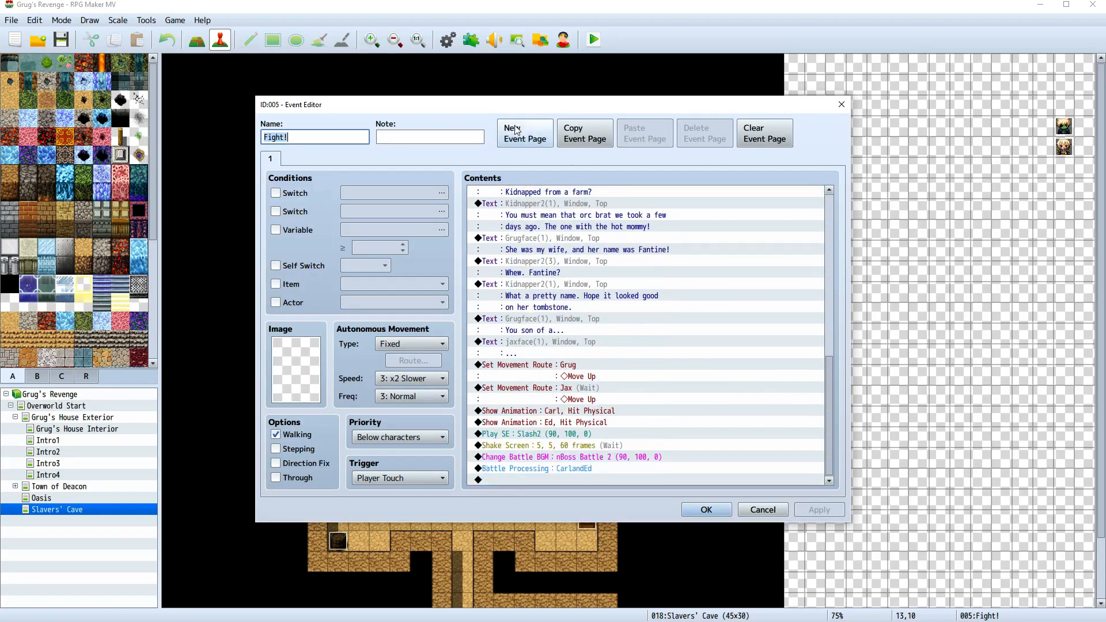
left_click(513, 142)
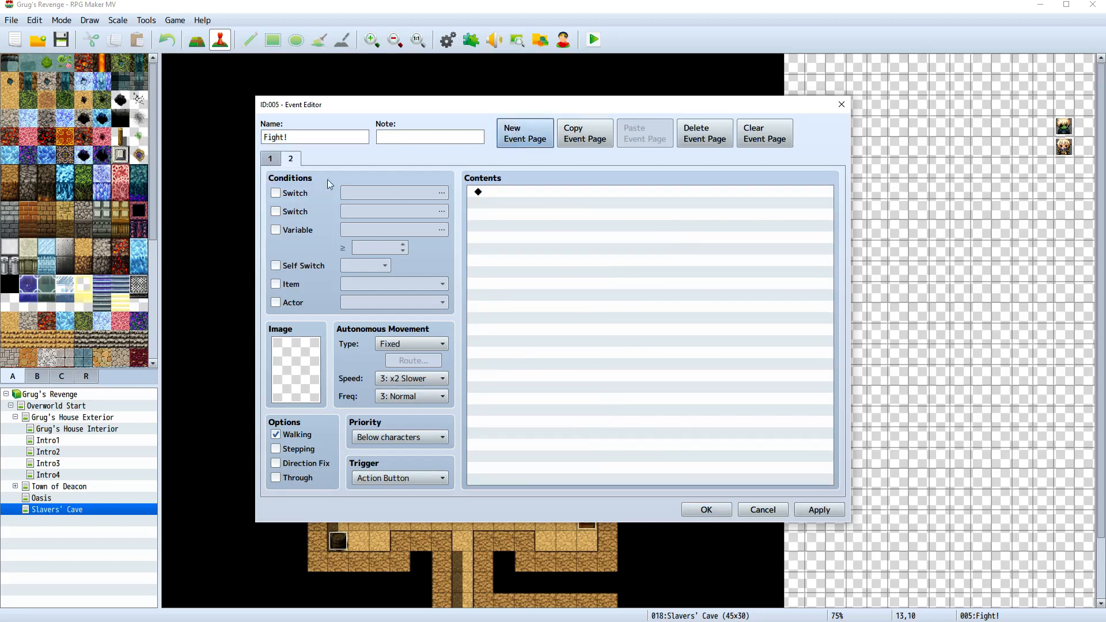
left_click(276, 192)
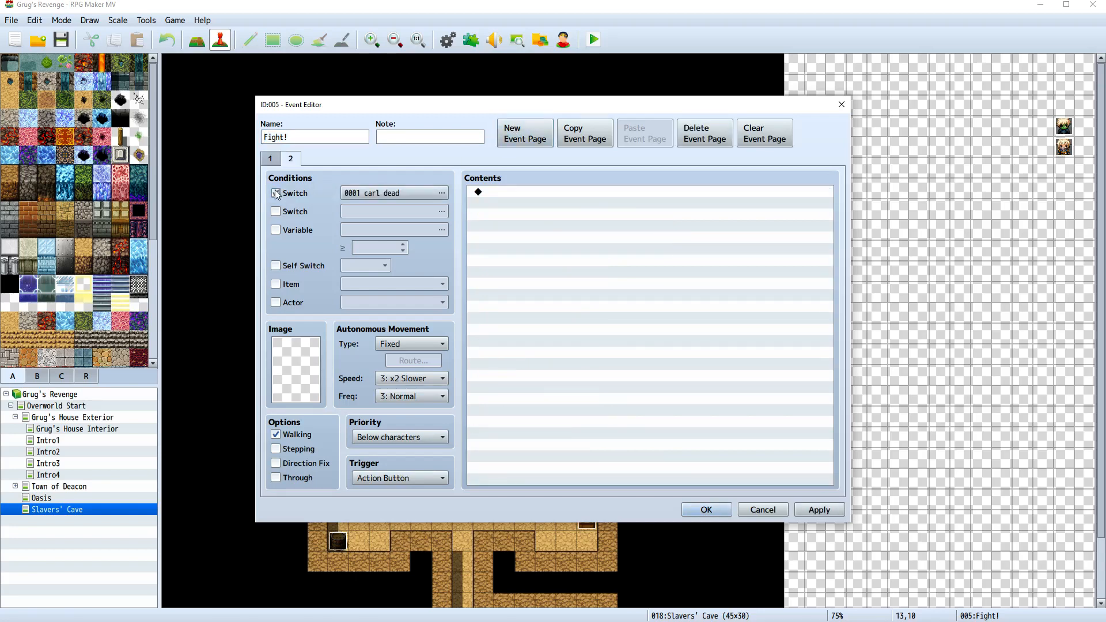
left_click(272, 161)
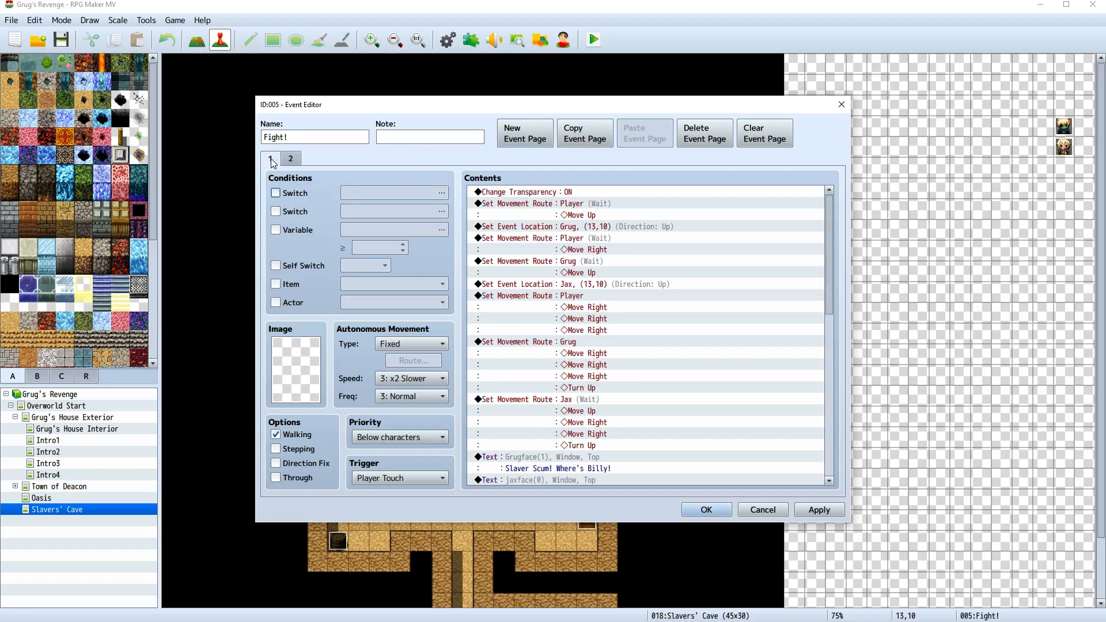
left_click(275, 193)
left_click(275, 194)
left_click(293, 161)
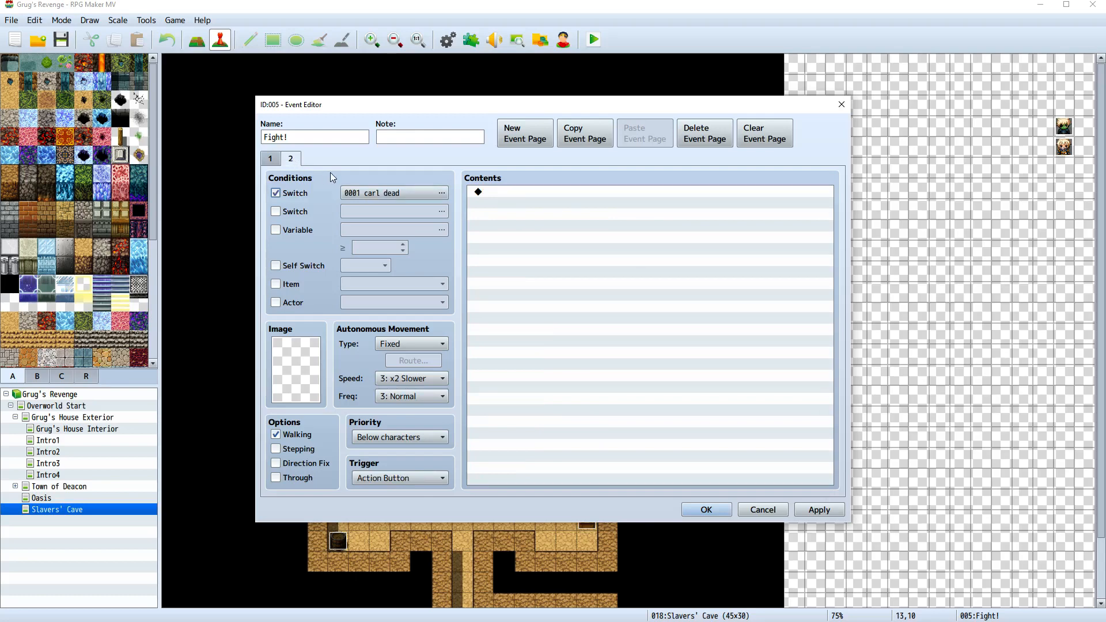
Add a Transfer Player command to Overworld Start (27,11) on the Fight! event's second page and save the event
right_click(507, 192)
left_click(575, 202)
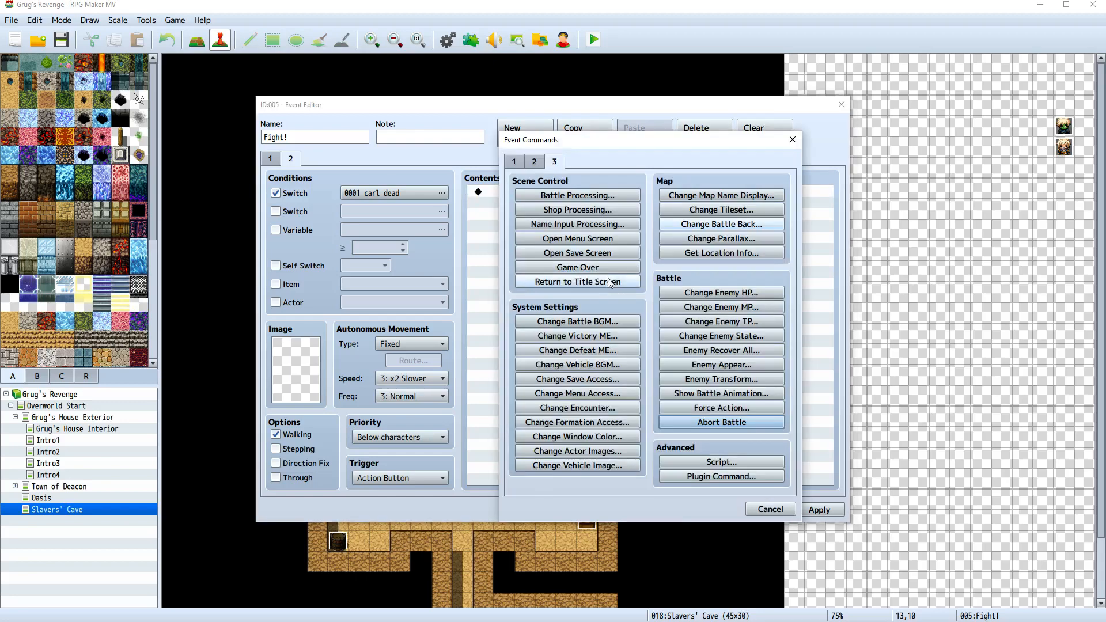
left_click(535, 163)
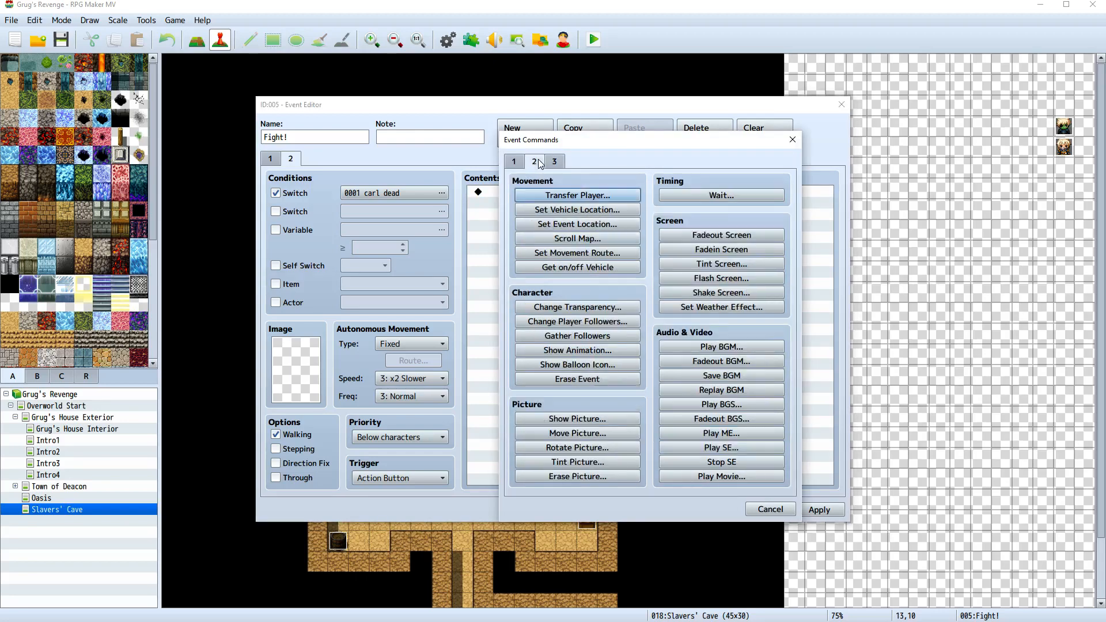
left_click(568, 195)
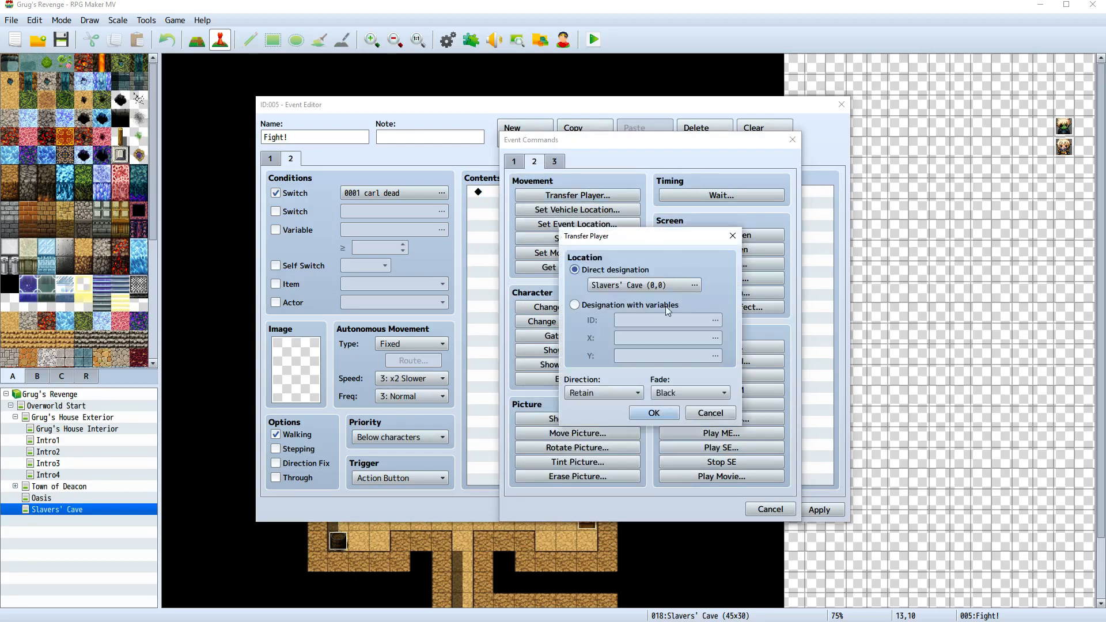
left_click(677, 288)
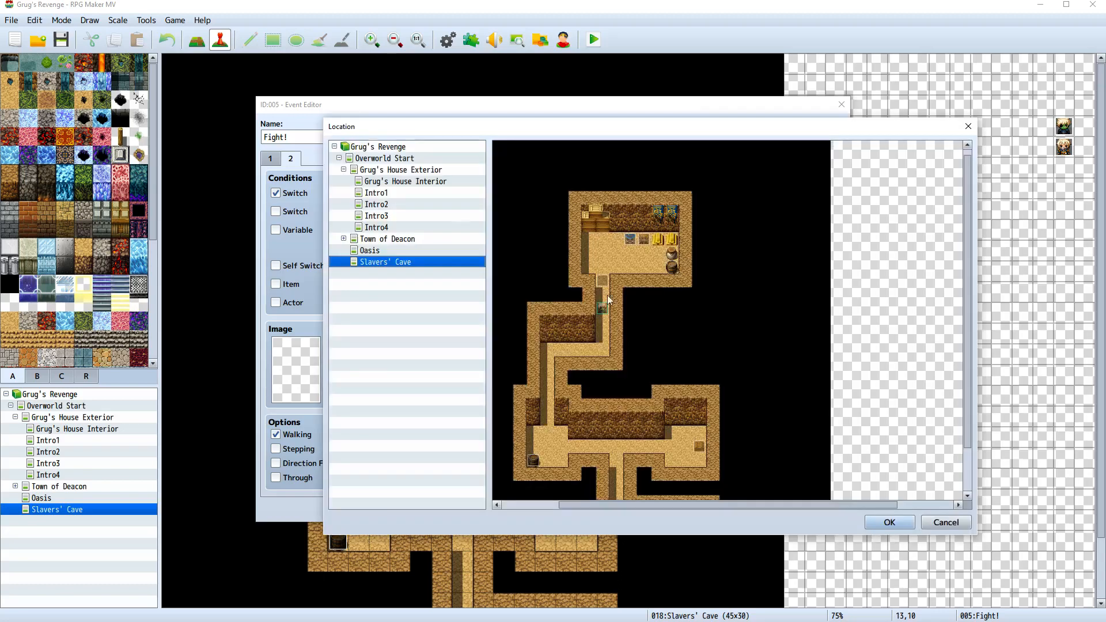
left_click(385, 158)
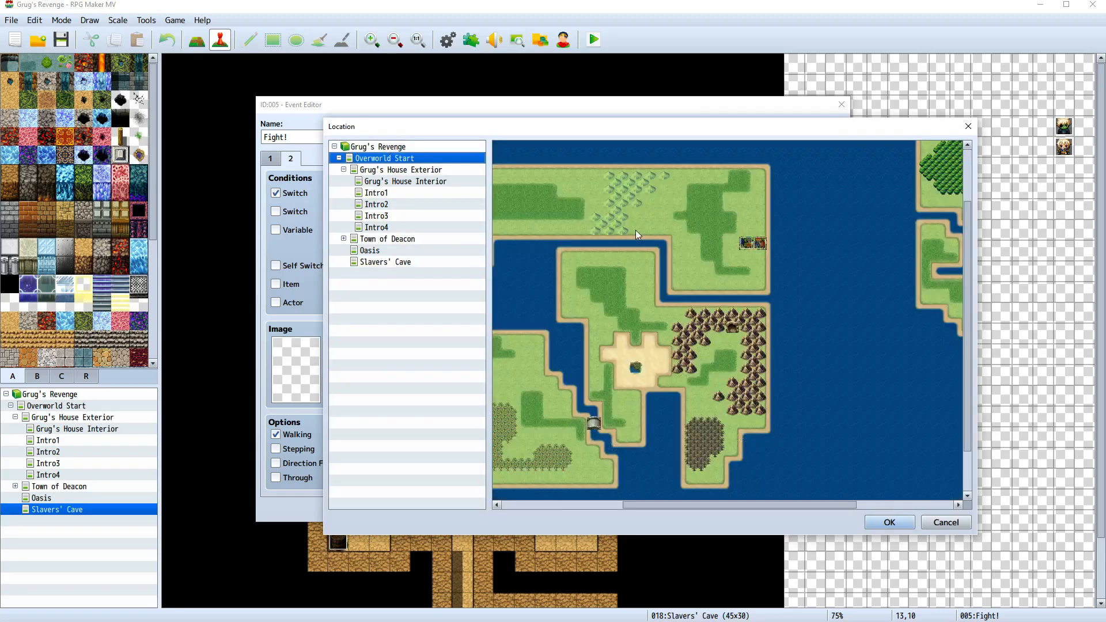
double_click(635, 230)
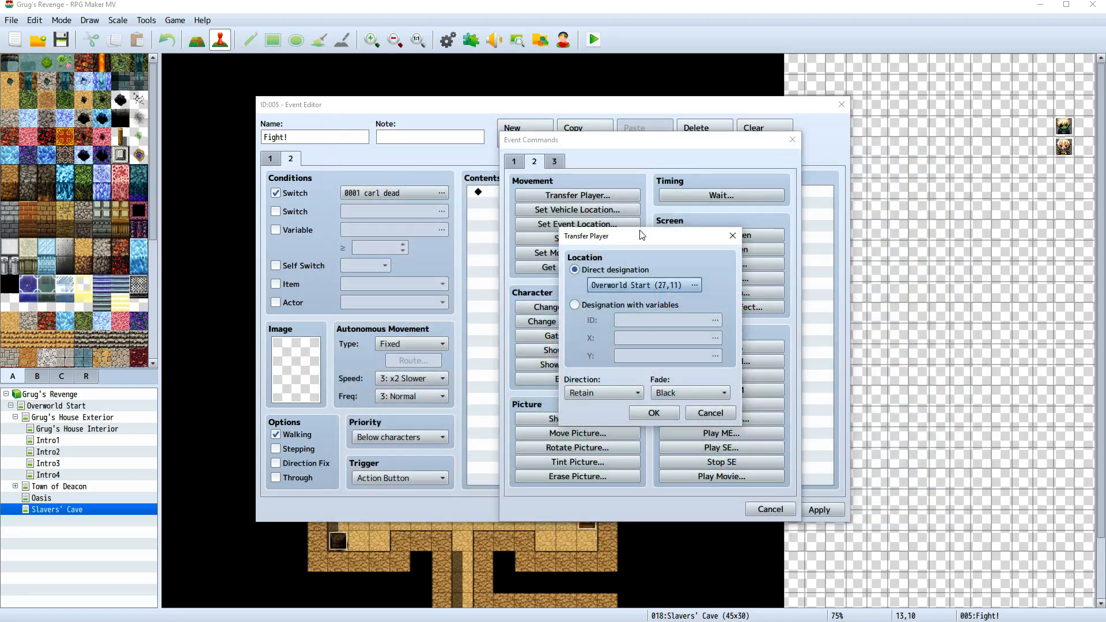
left_click(672, 413)
left_click(819, 511)
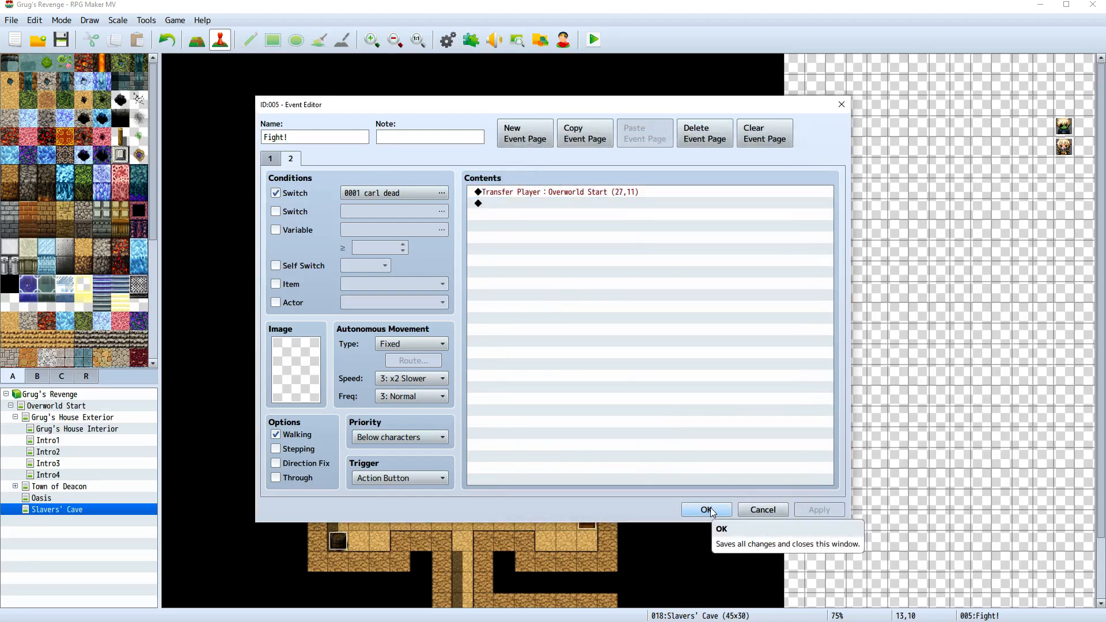
left_click(710, 509)
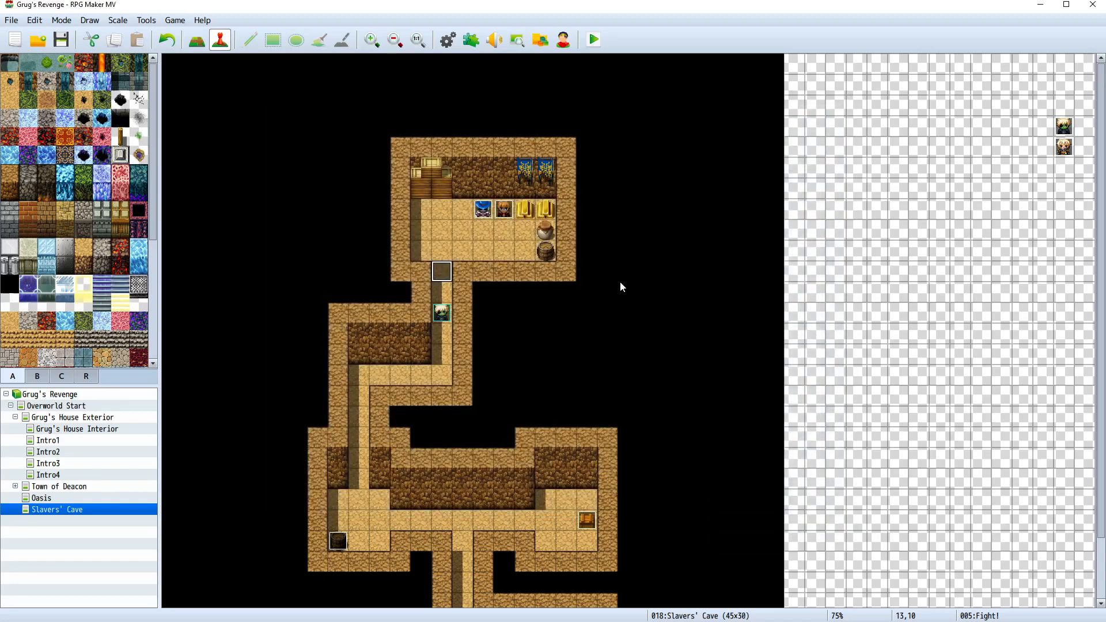
Launch a playtest, start the game and walk up into the boss room to trigger the Fight! event
left_click(594, 41)
left_click(504, 336)
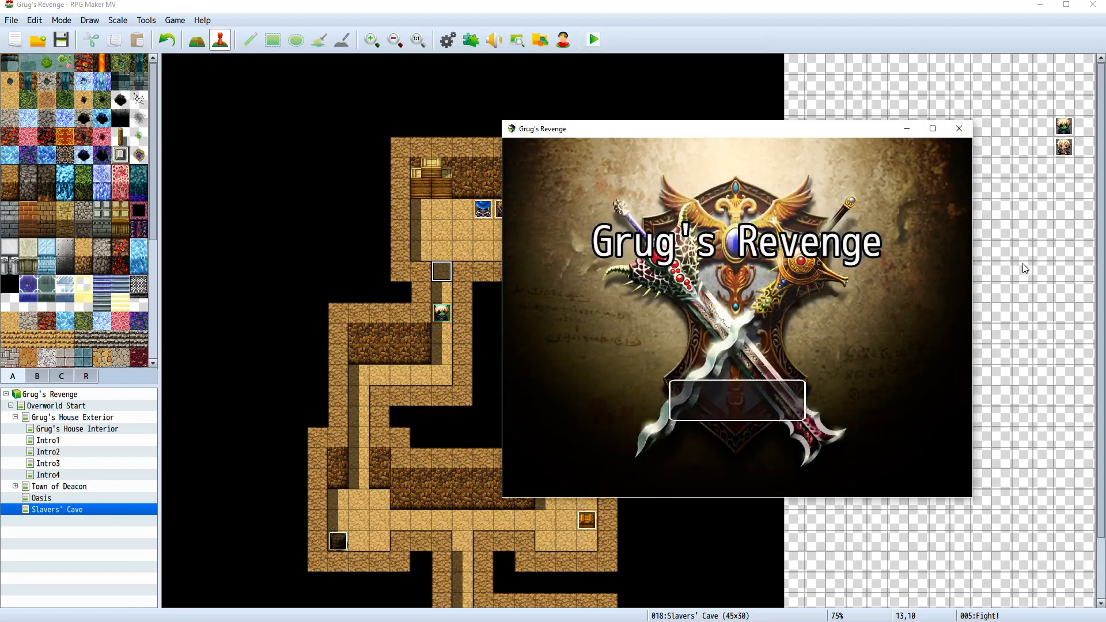
key("Return")
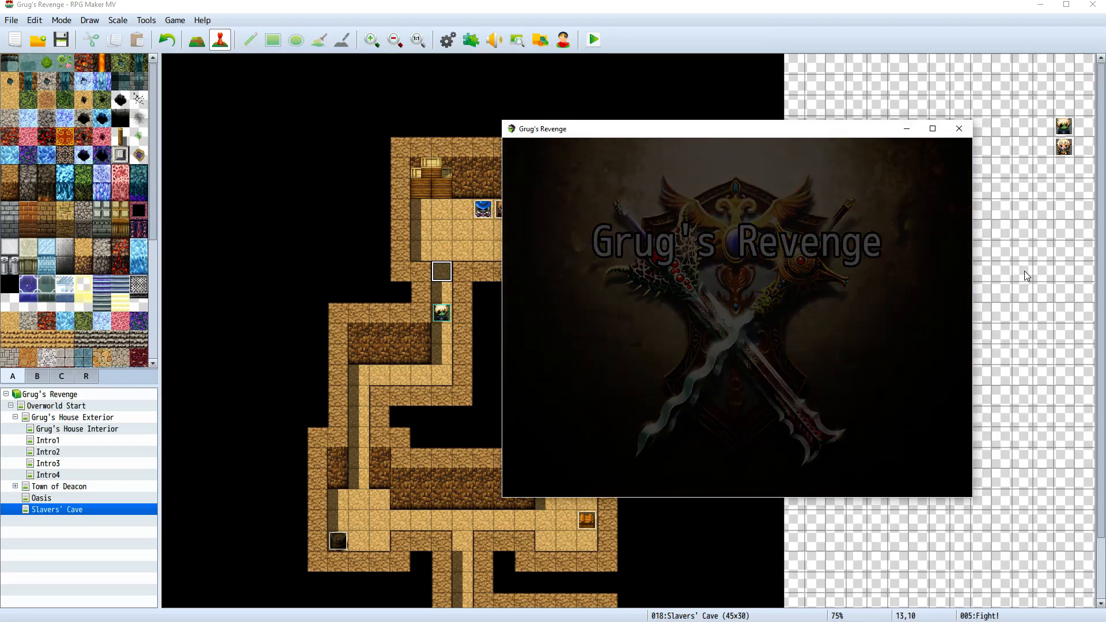
key("Up")
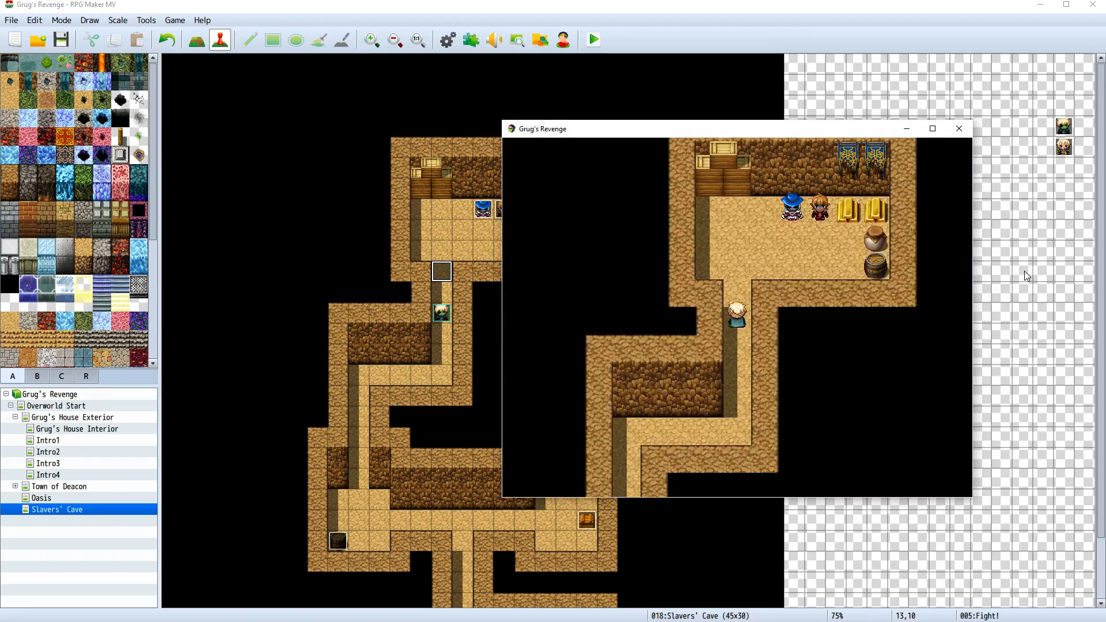
key("Right")
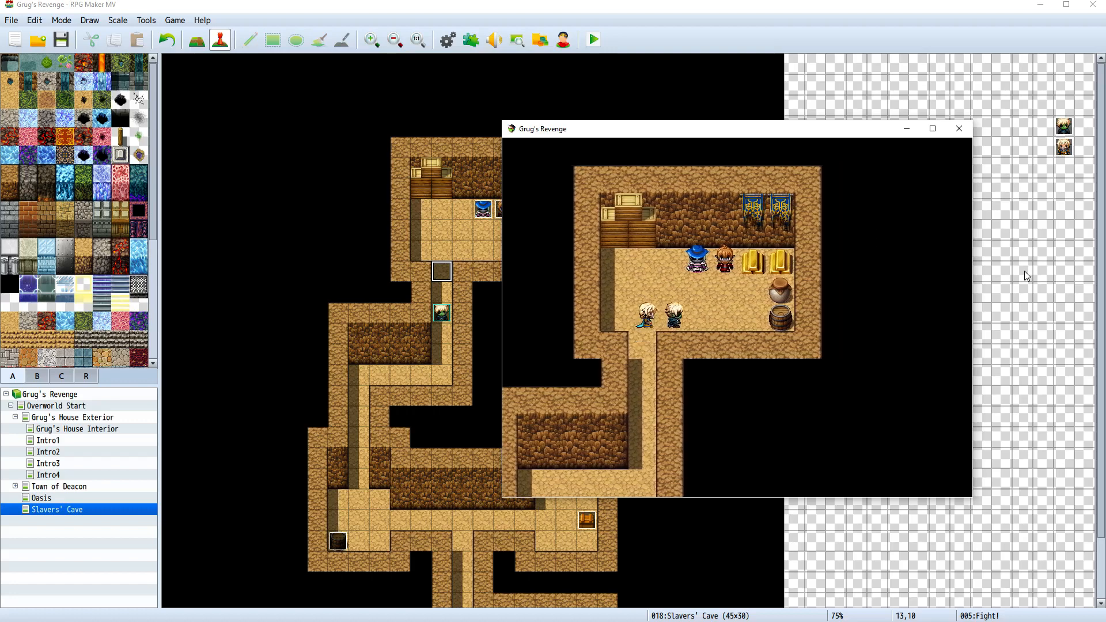
Advance through the boss room cutscene dialogue in the playtest until the battle against Carl and Ed starts
key("Return")
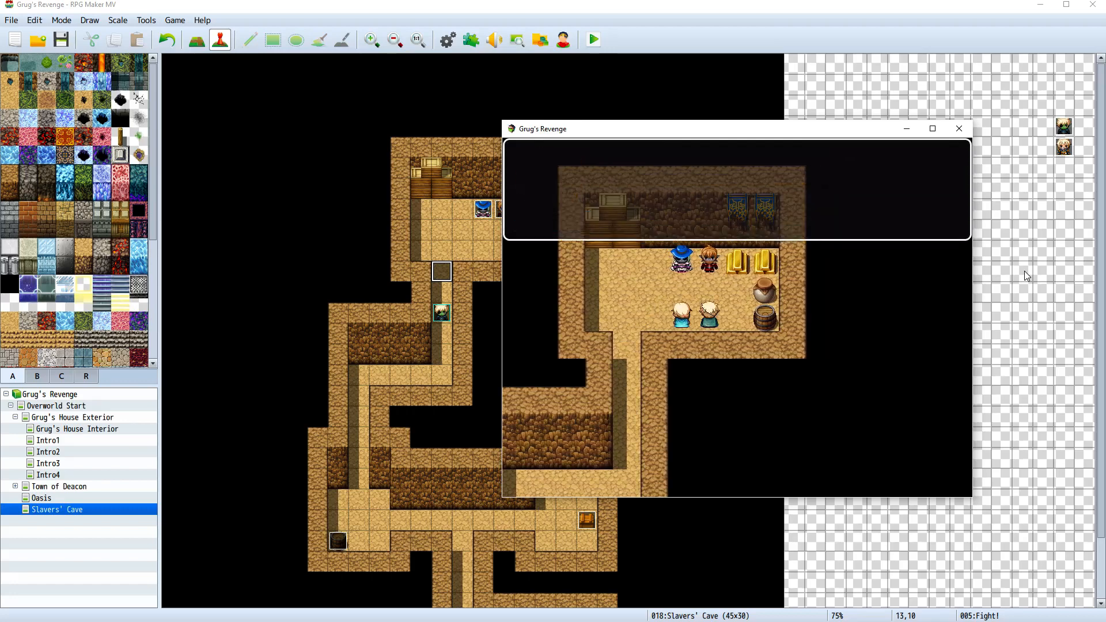
key("Return")
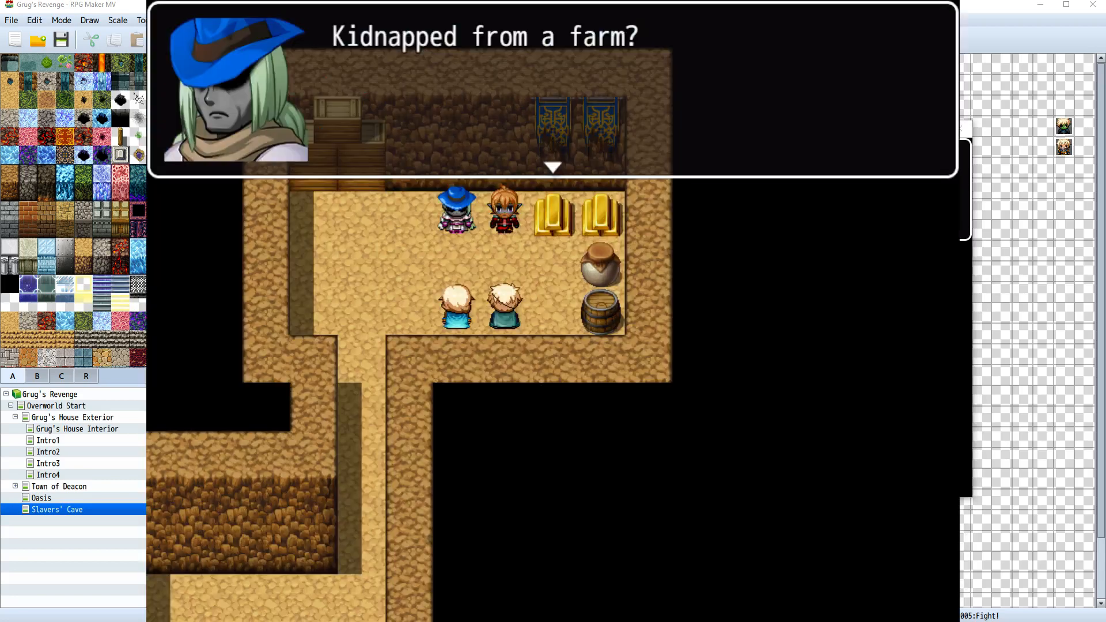
left_click(704, 223)
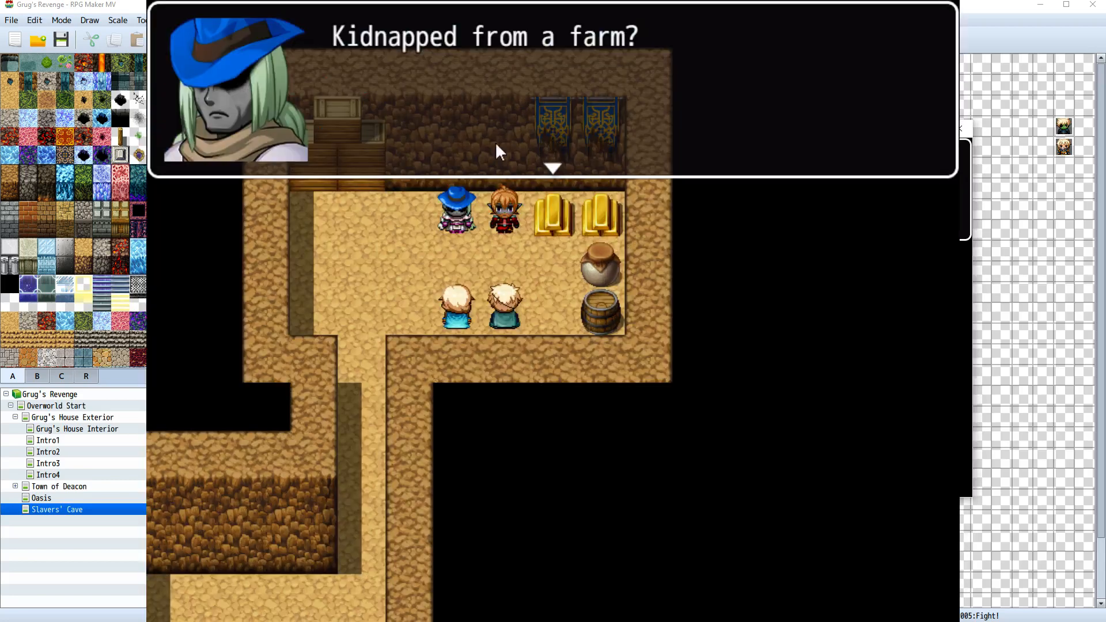
key("Return")
key("Return")
key("Return")
key("Return")
key("Return")
key("Return")
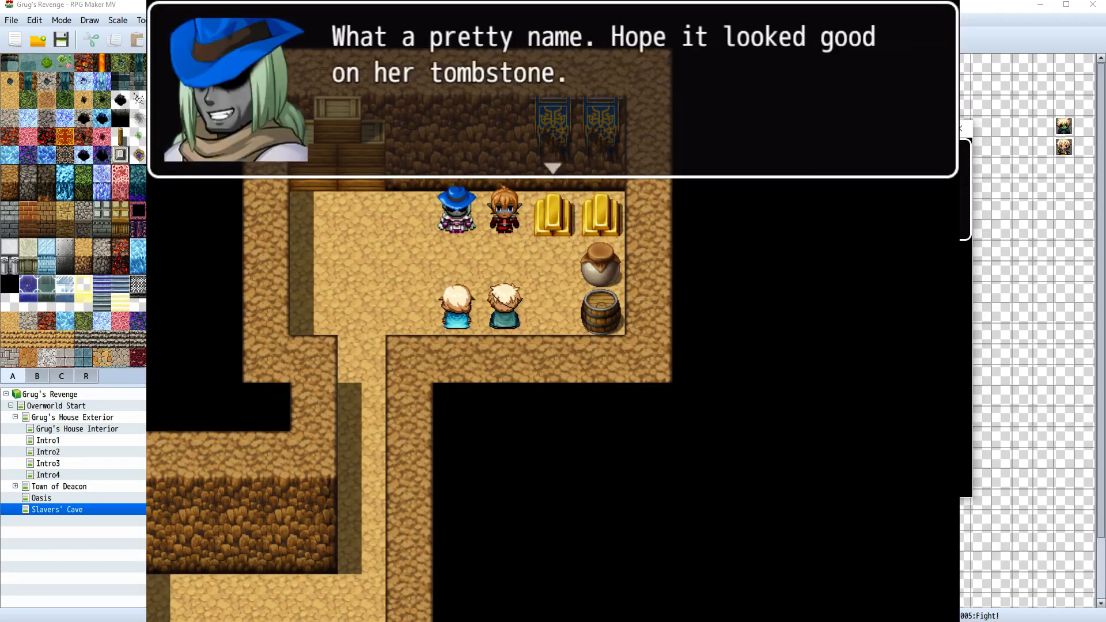
key("Return")
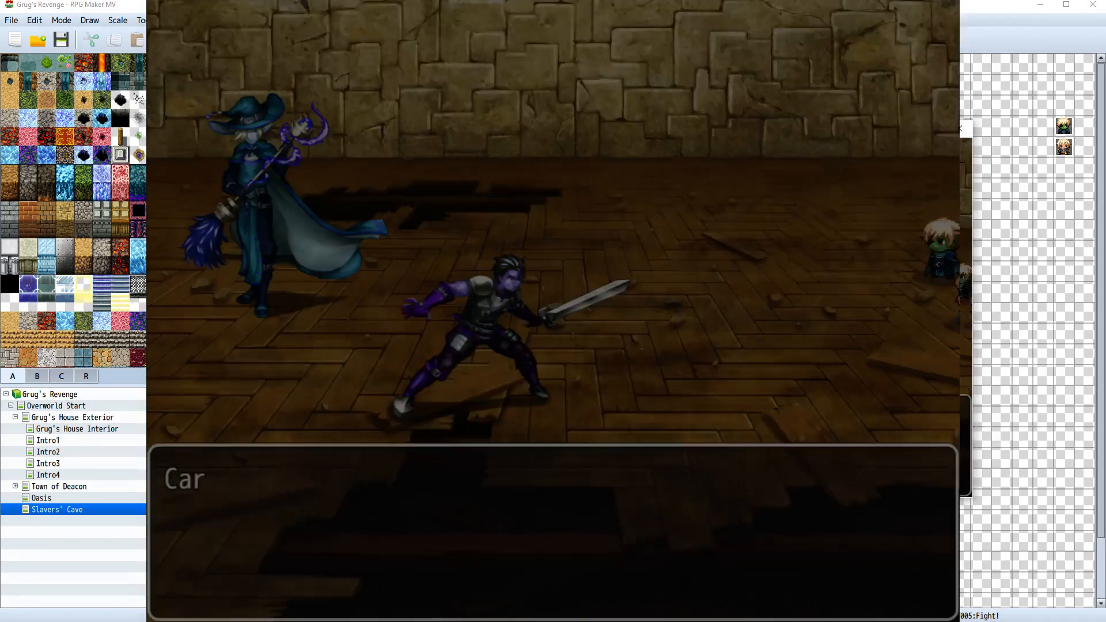
Fight the CarlandEd battle with the party's regular attacks until Carl is defeated and Ed's closing dialogue runs
key("Return")
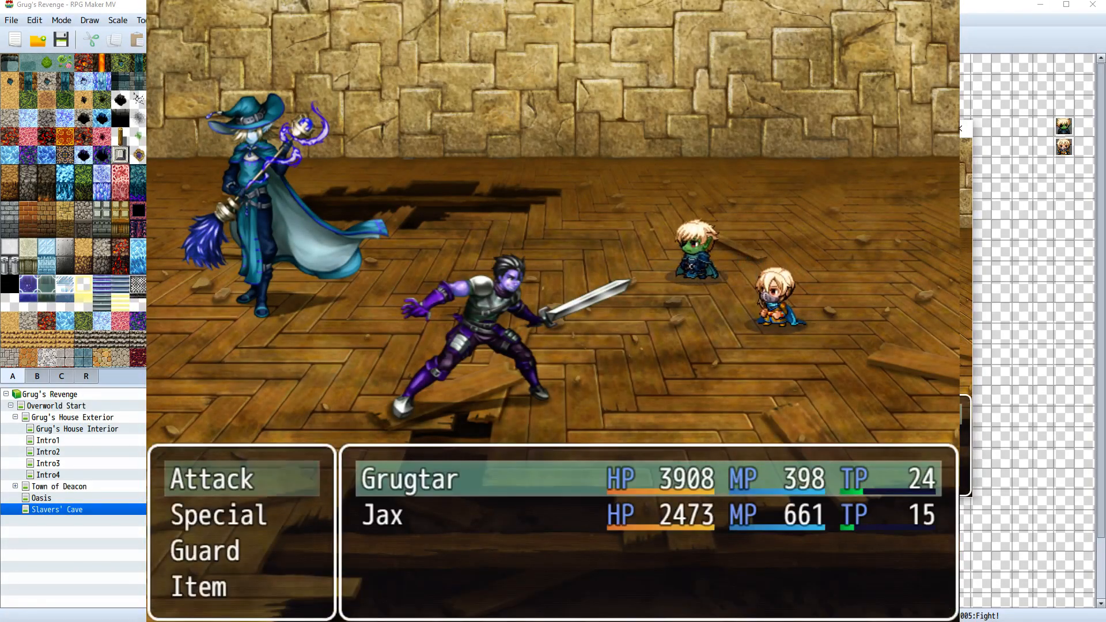
key("Return")
key("Return")
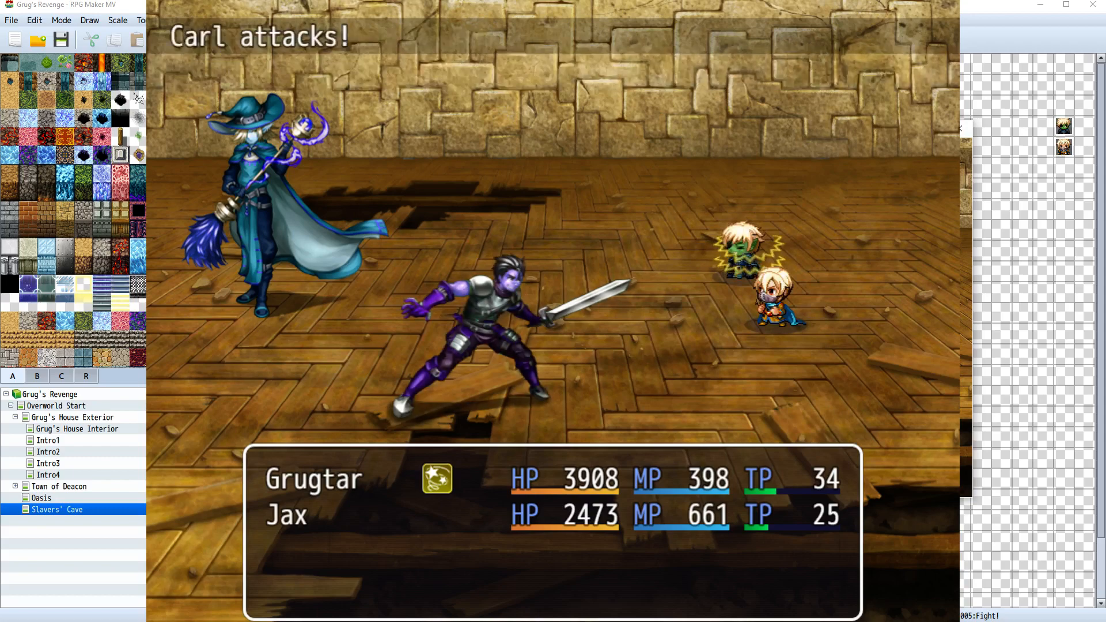
key("Return")
key("Return")
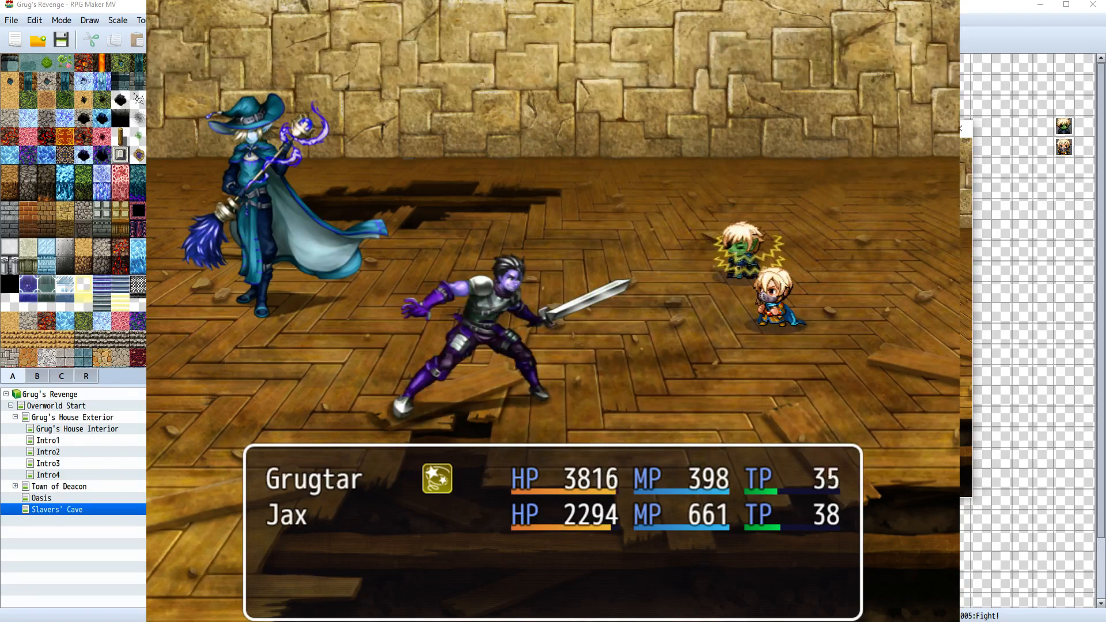
key("Return")
key("Return")
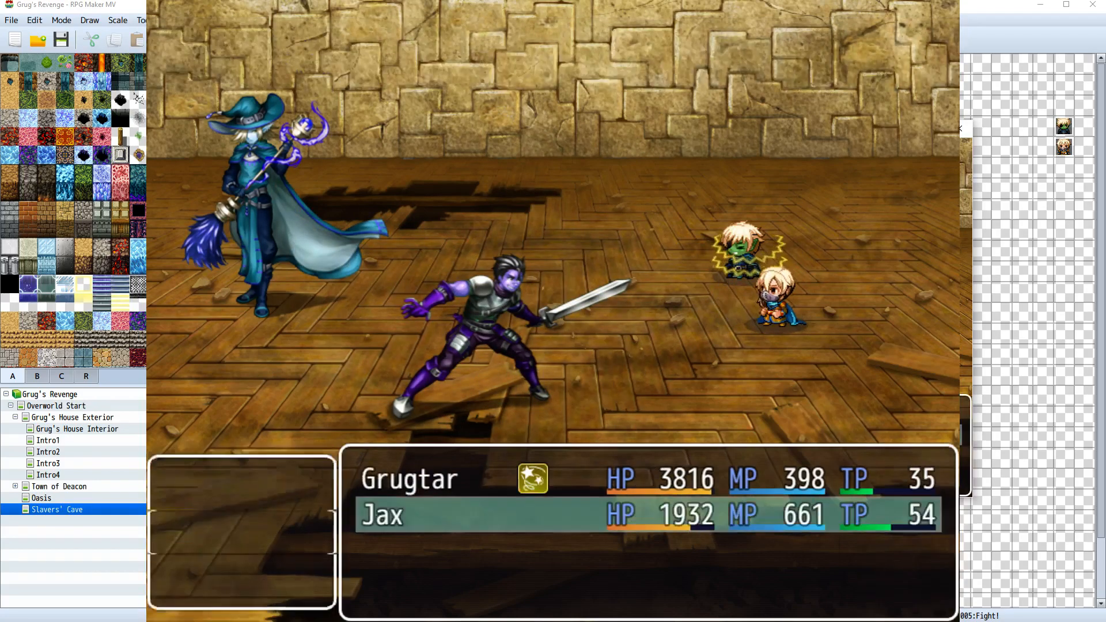
key("Return")
key("Return")
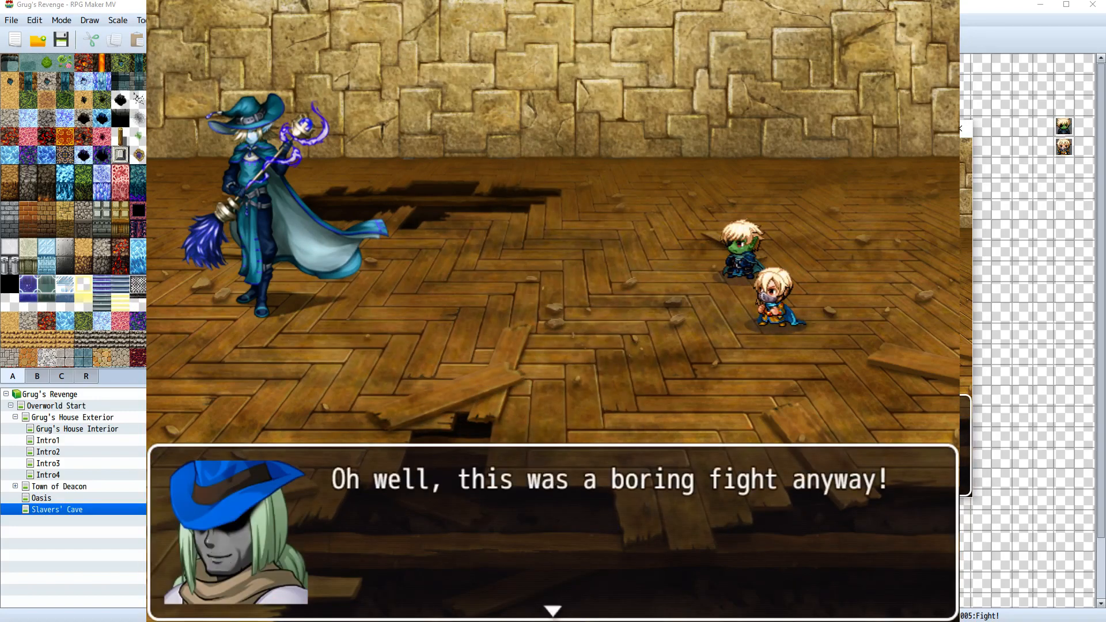
Advance through Ed's remaining battle dialogue to return to the boss room map, and close the playtest
key("Return")
key("Return")
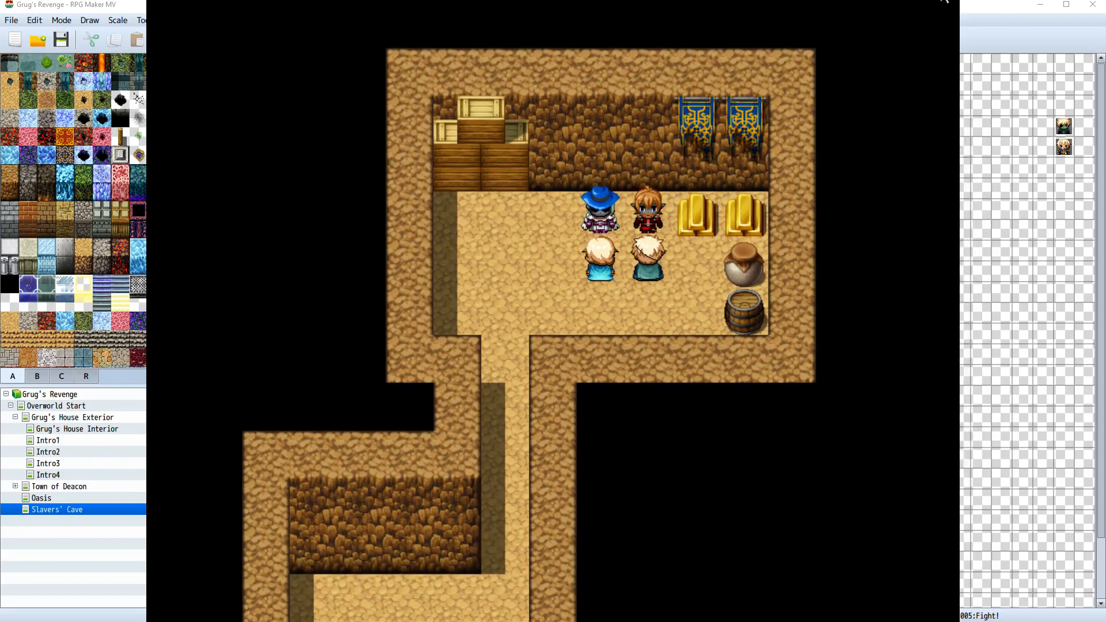
left_click(943, 2)
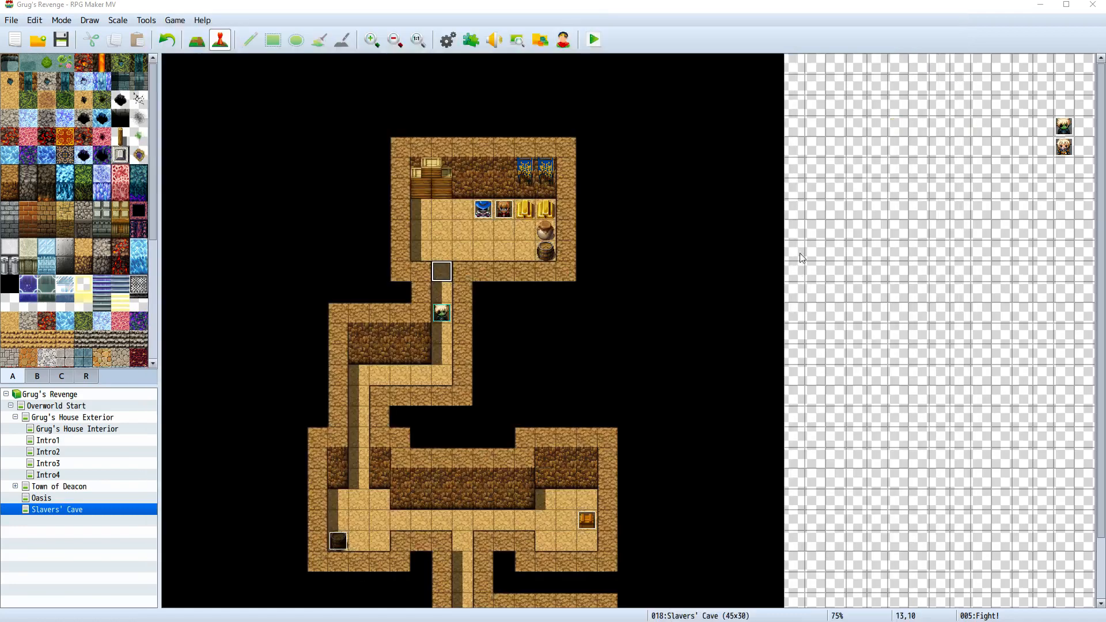
Review the CarlandEd troop's battle event commands in the database and close it
left_click(151, 20)
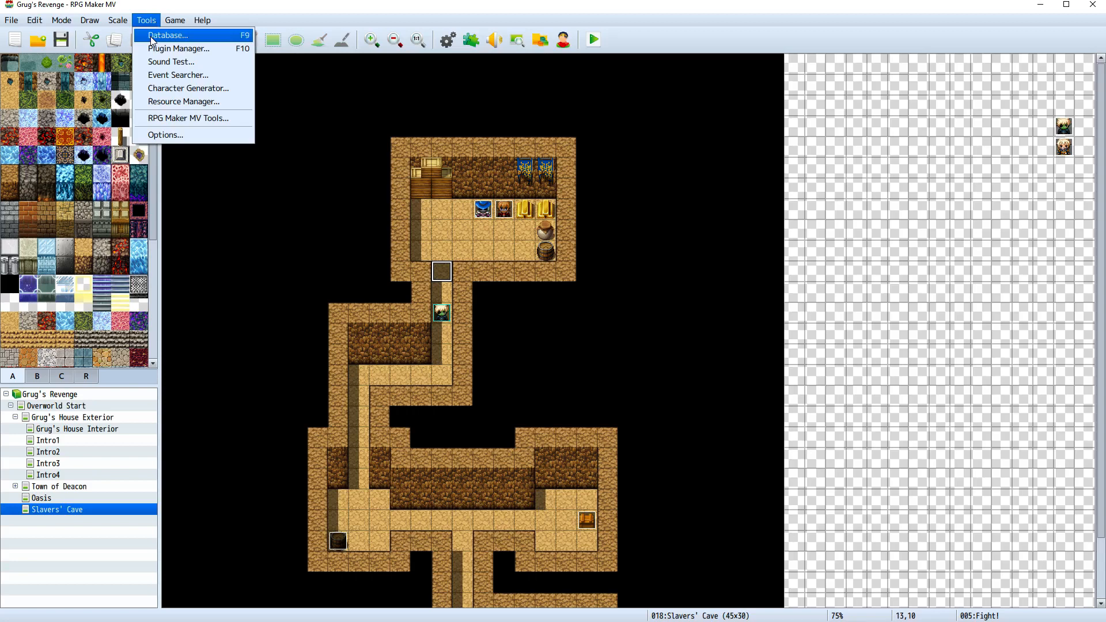
left_click(152, 38)
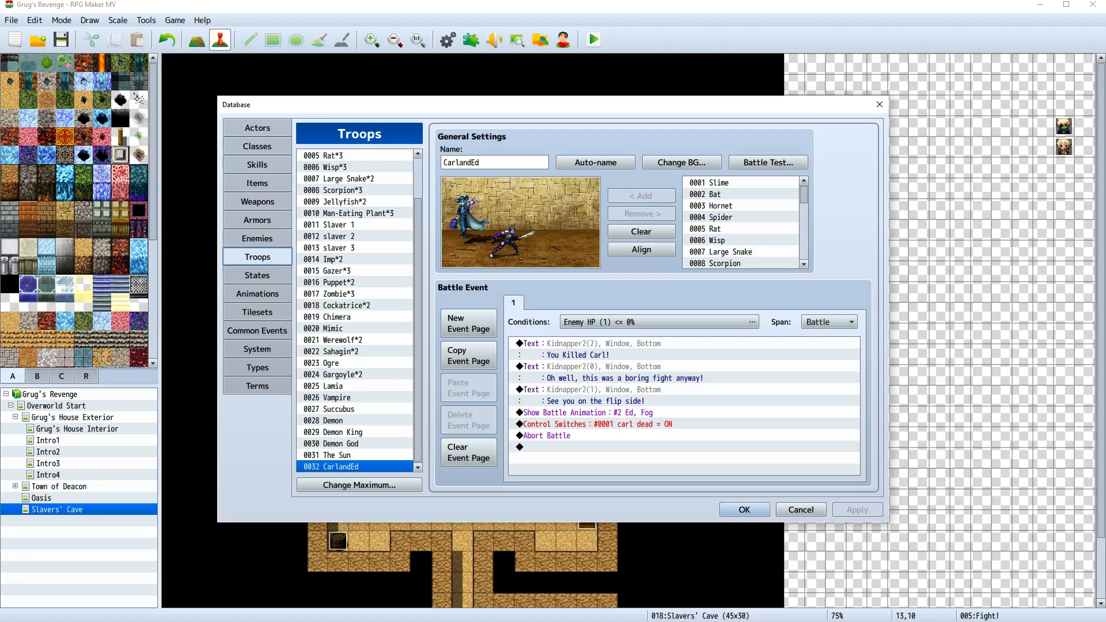
key("Return")
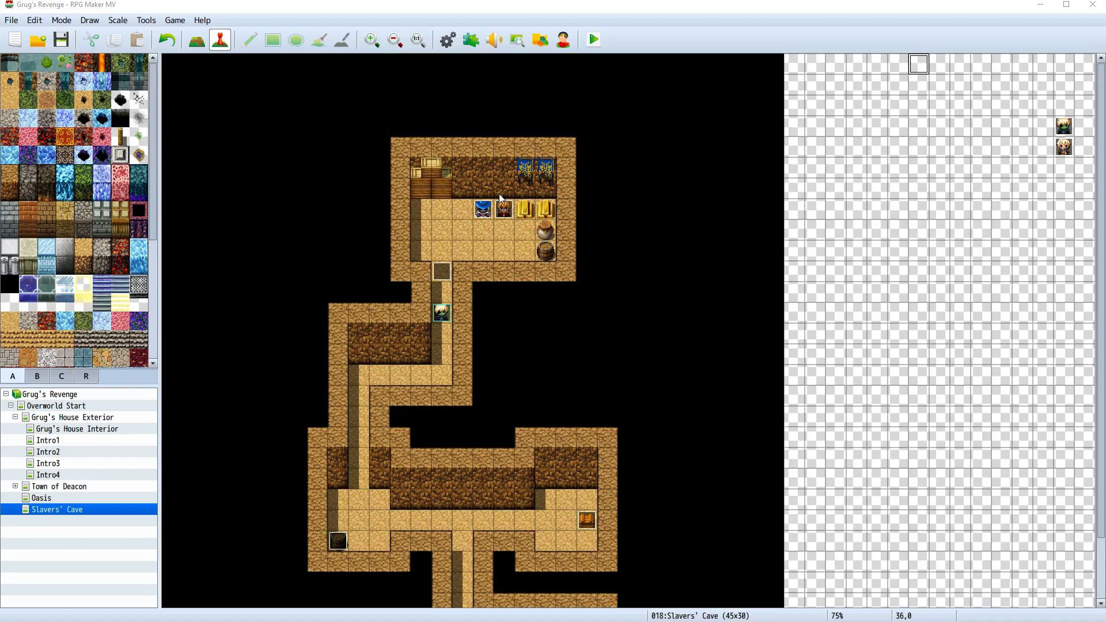
Set the enemy Ed's Defense to 100 in the database and save the change
left_click(145, 20)
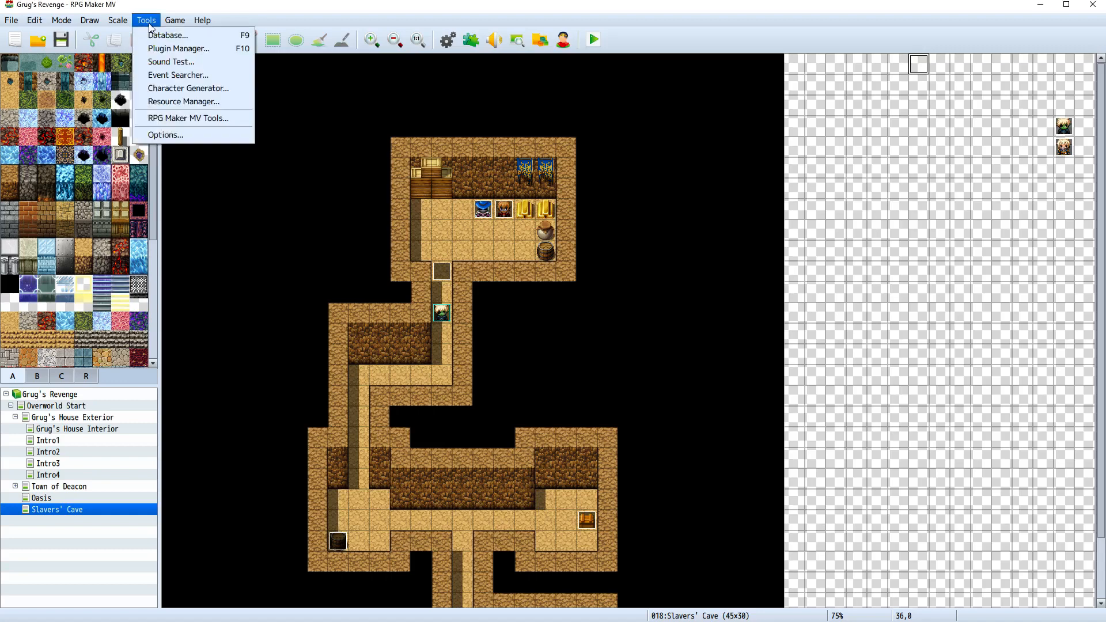
left_click(165, 33)
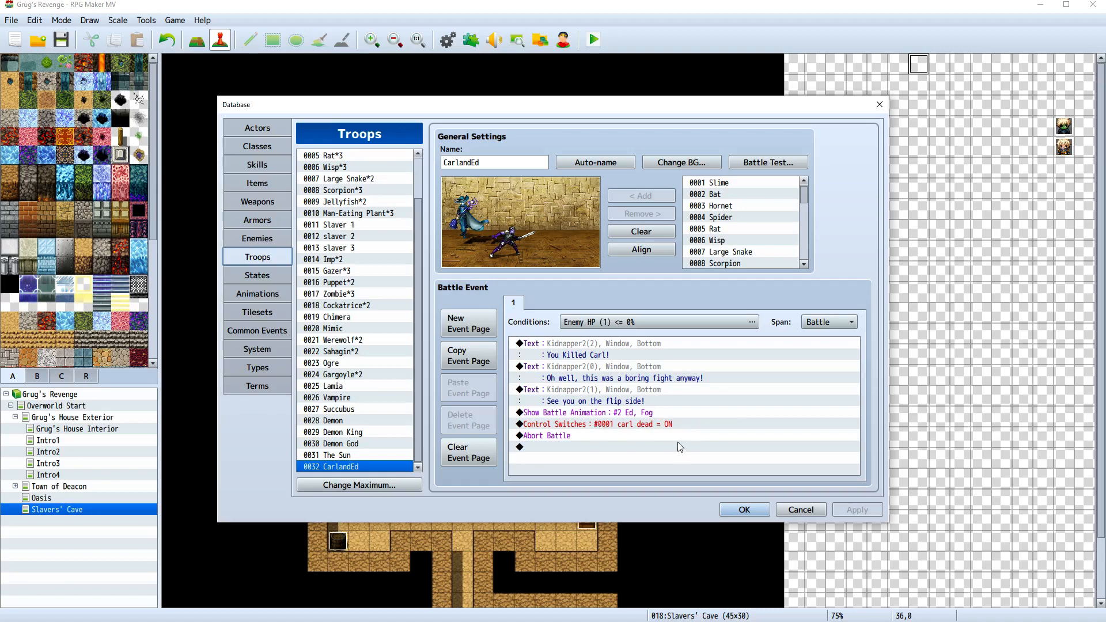
left_click(279, 240)
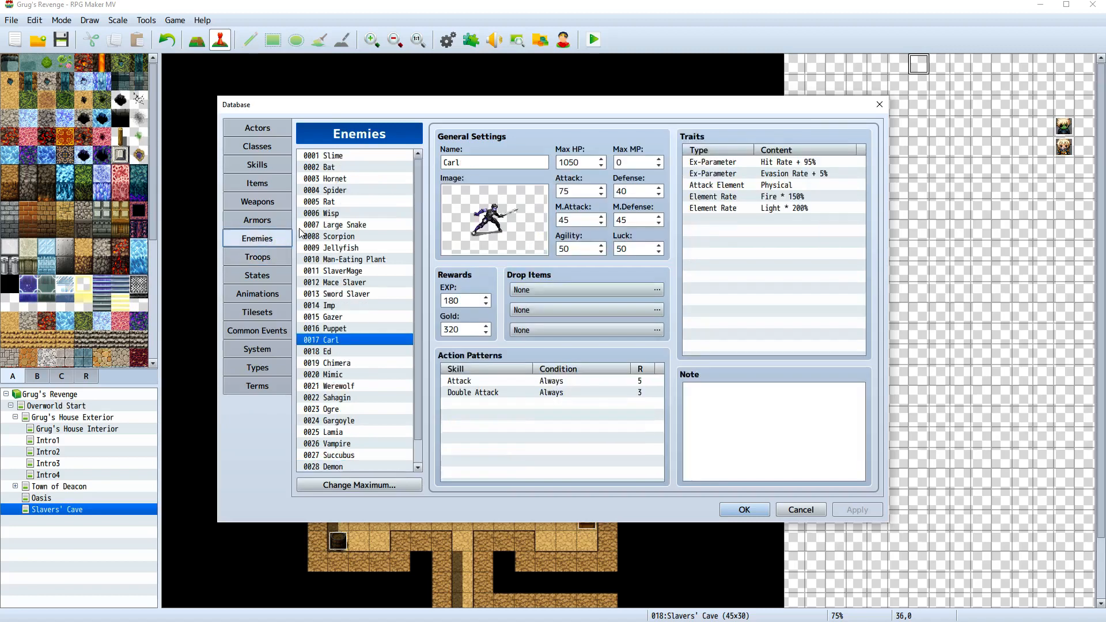
left_click(342, 351)
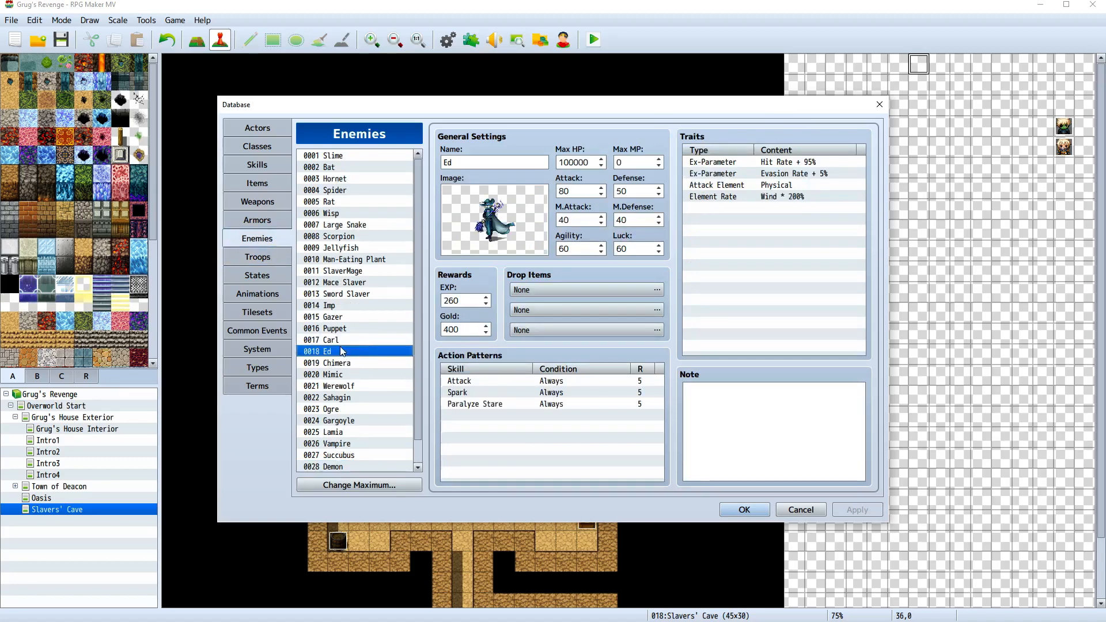
left_click(656, 192)
type("100")
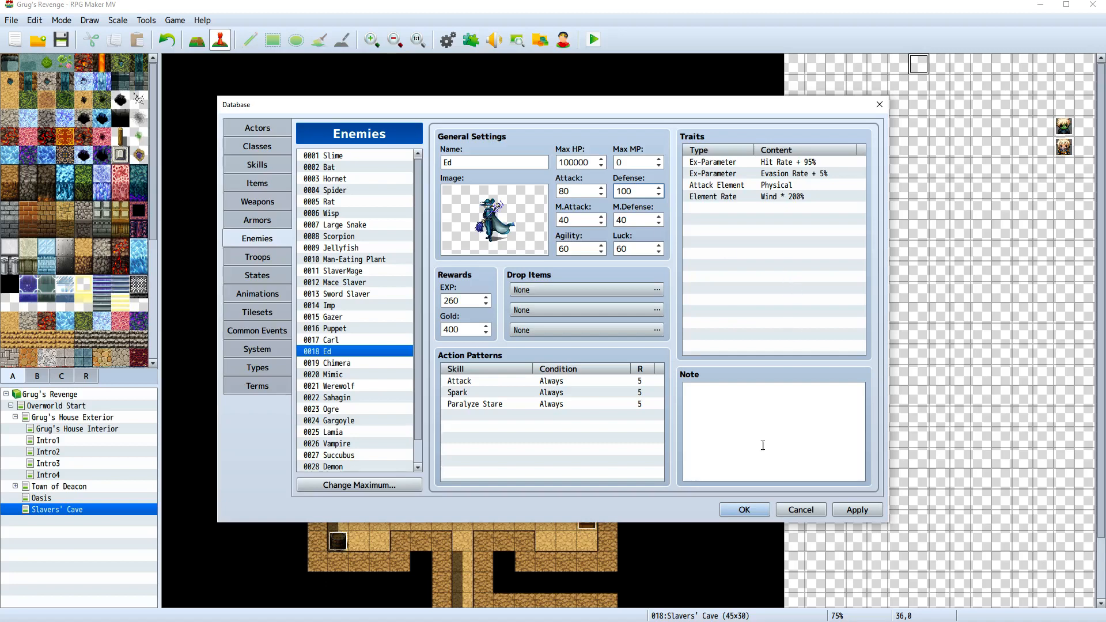
left_click(749, 510)
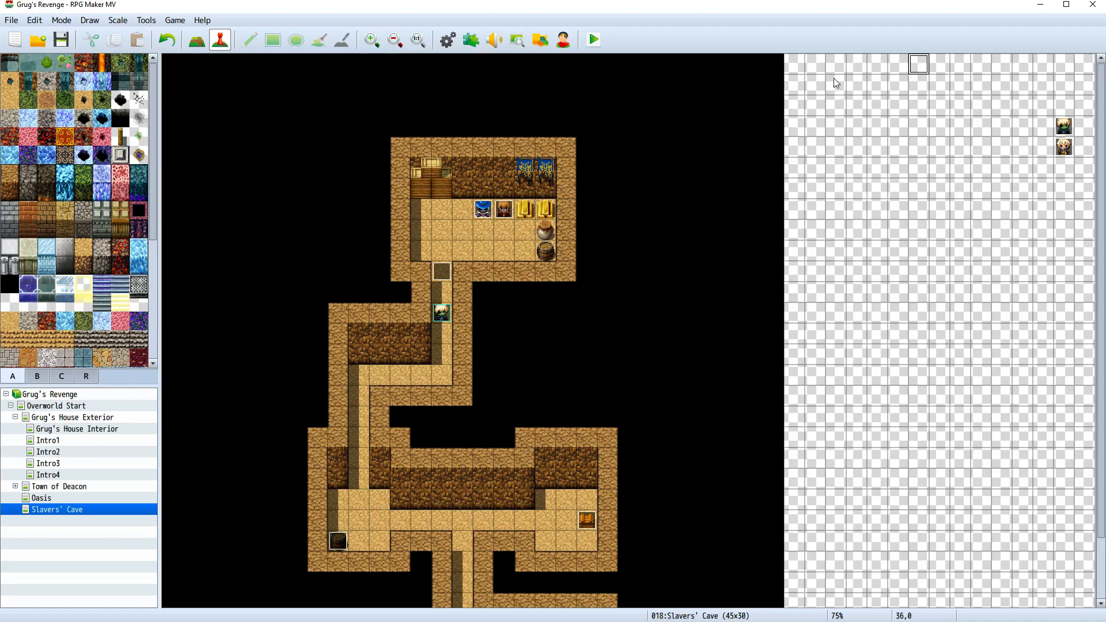
Create an event at 35,0 on the Slavers' Cave map with an Autorun trigger, conditioned on switch 0001 carl dead
right_click(899, 65)
left_click(921, 86)
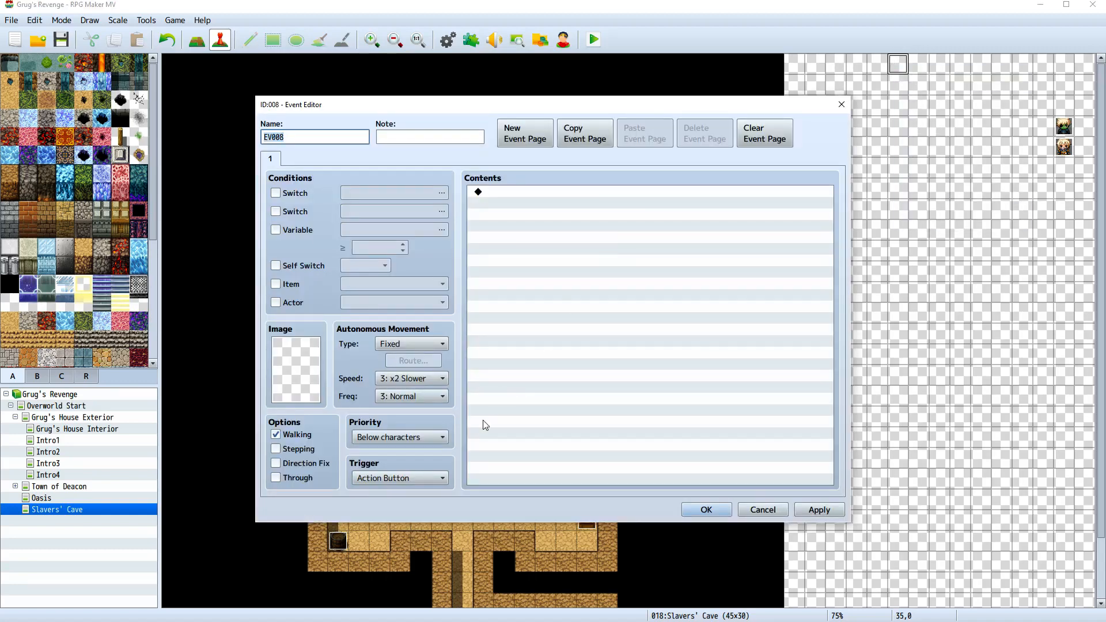
left_click(431, 478)
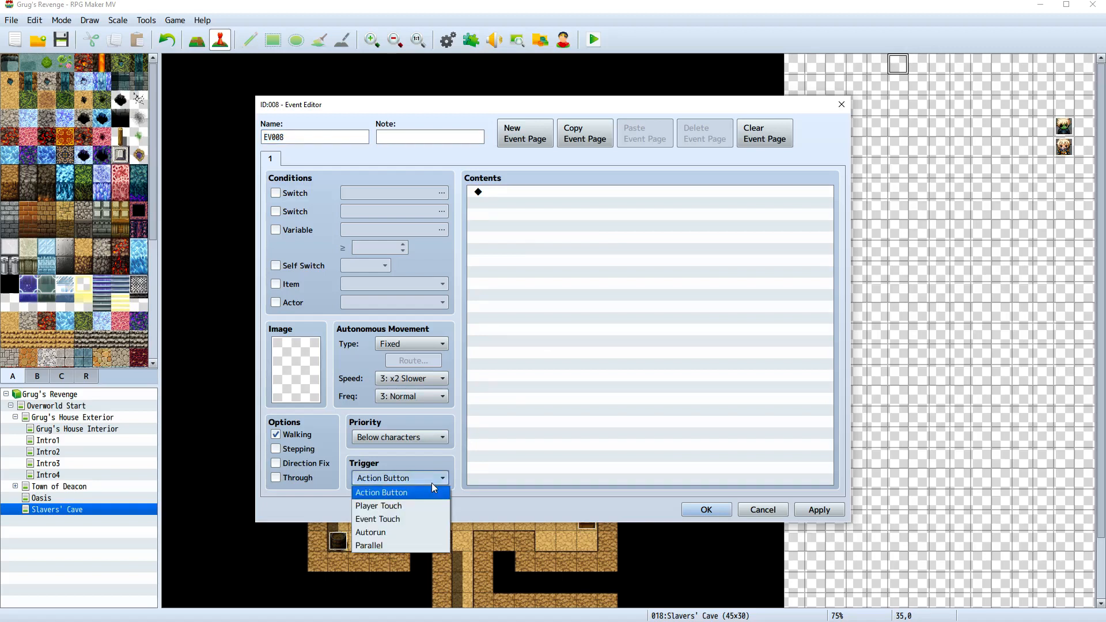
left_click(407, 531)
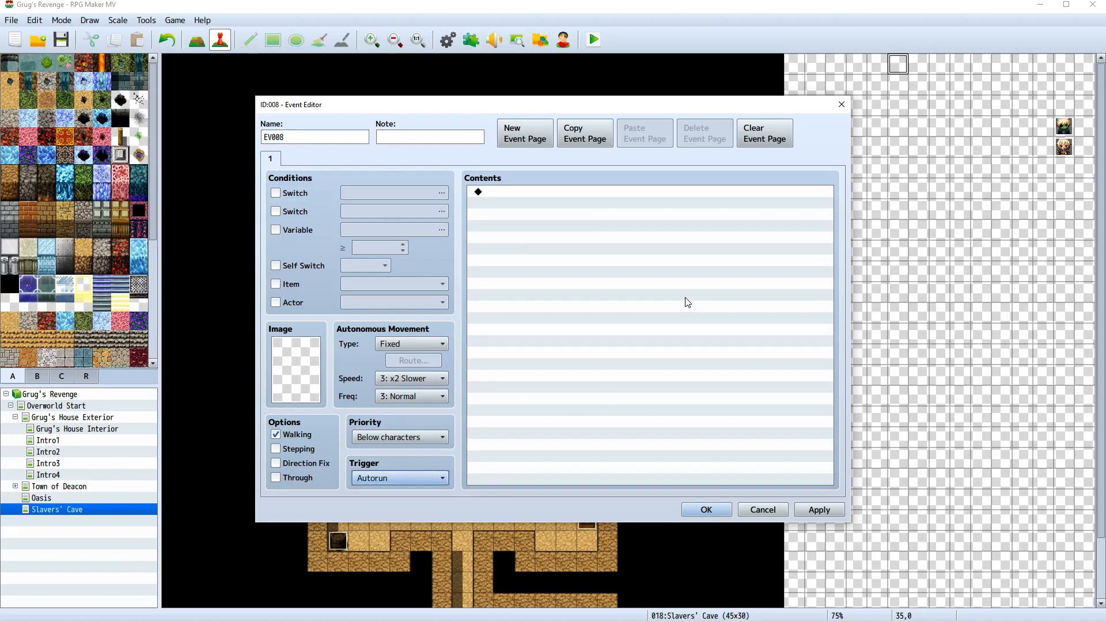
left_click(275, 194)
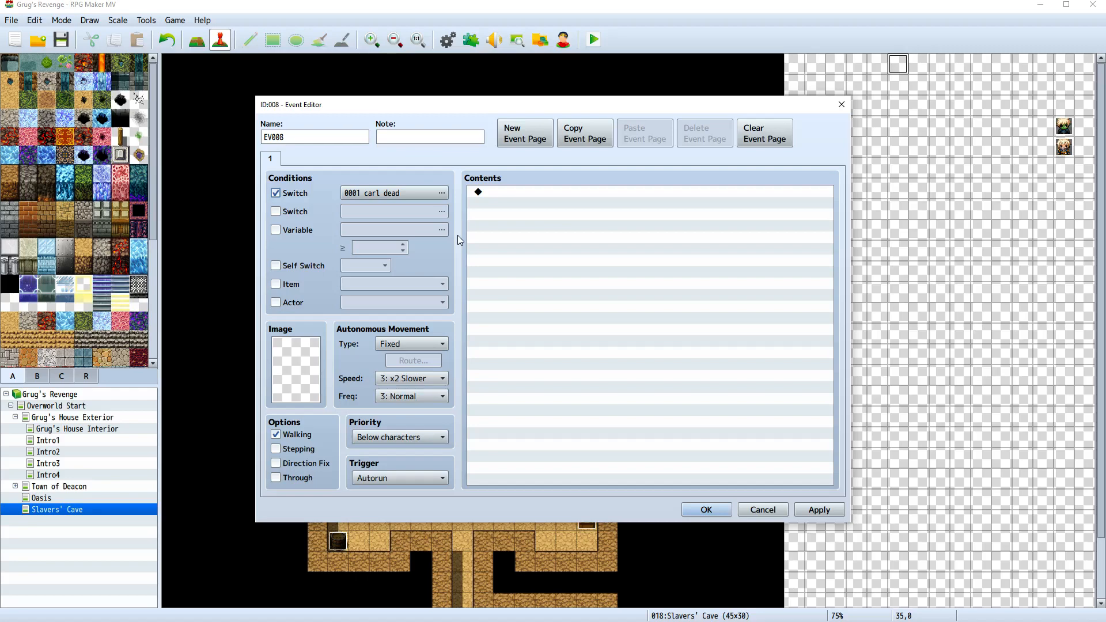
Add a Change Transparency command set to OFF to the new autorun event
right_click(518, 191)
left_click(551, 201)
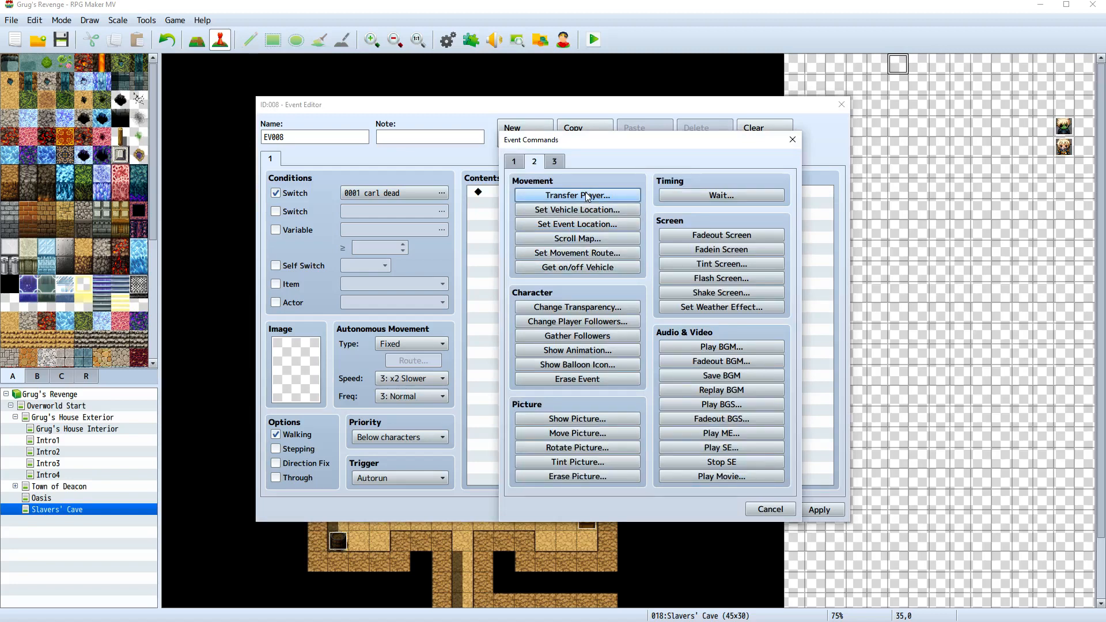
left_click(578, 307)
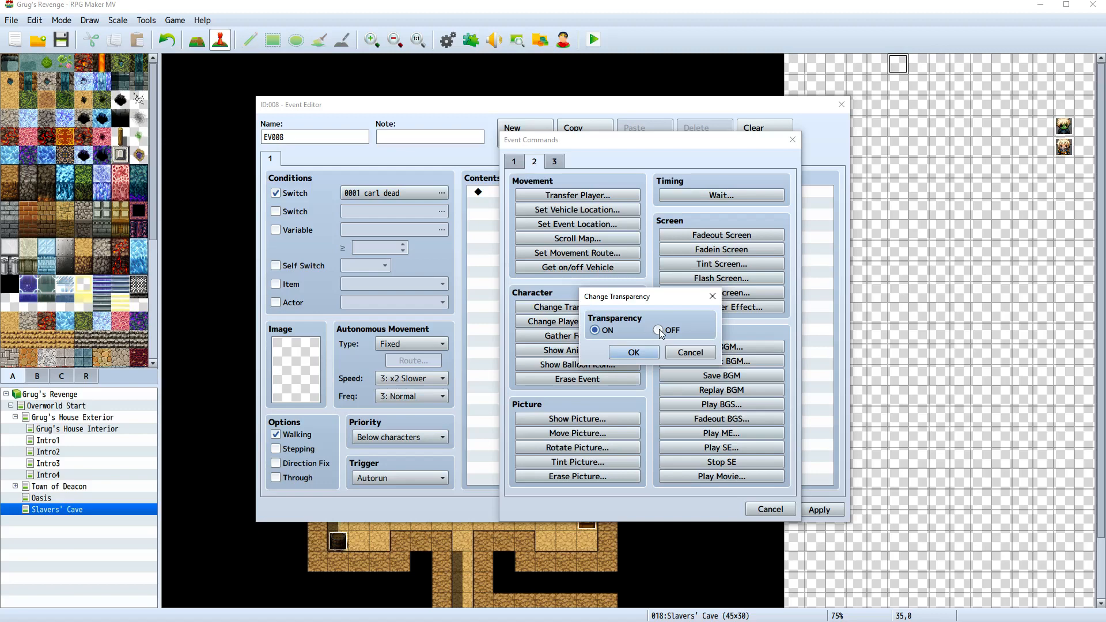
left_click(658, 330)
left_click(633, 352)
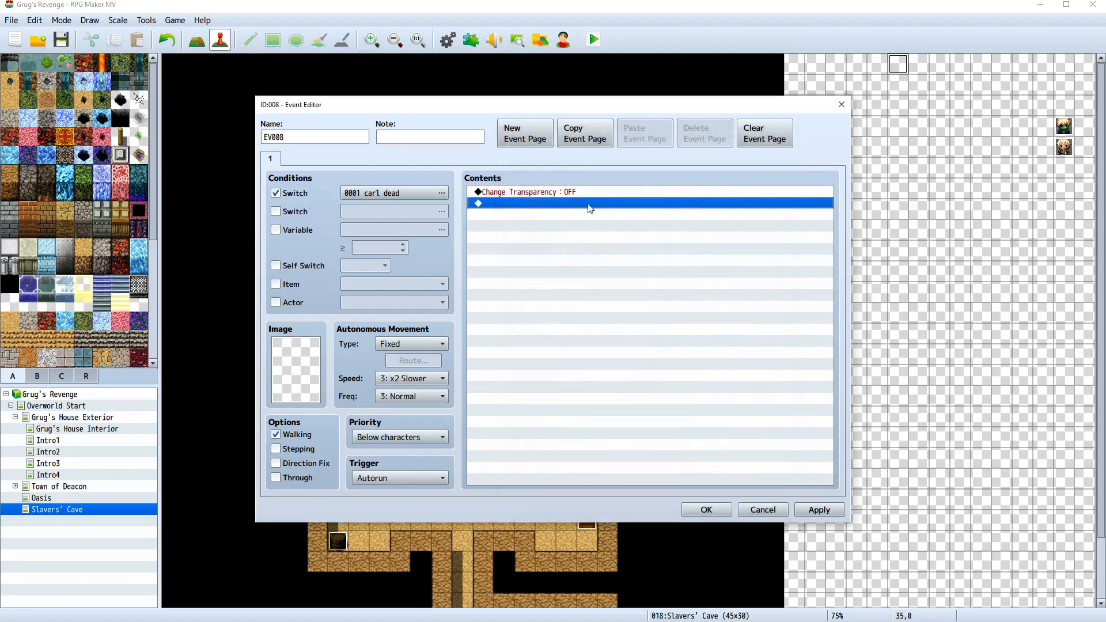
Add a Transfer Player command to Overworld Start (31,12) below the transparency command, with Retain direction and Black fade
right_click(546, 208)
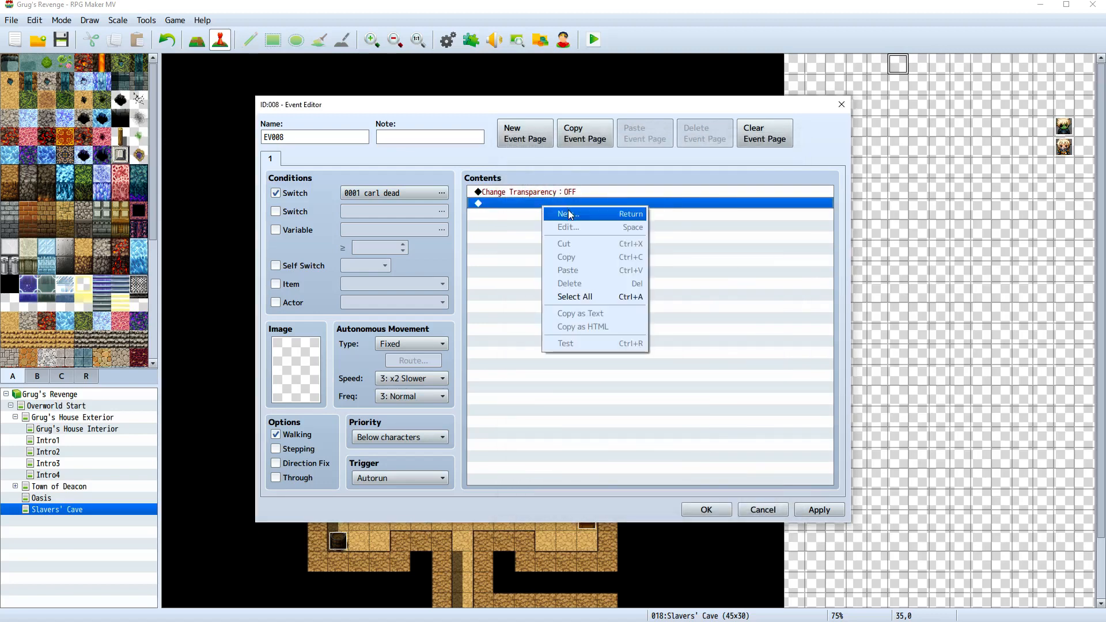
left_click(568, 213)
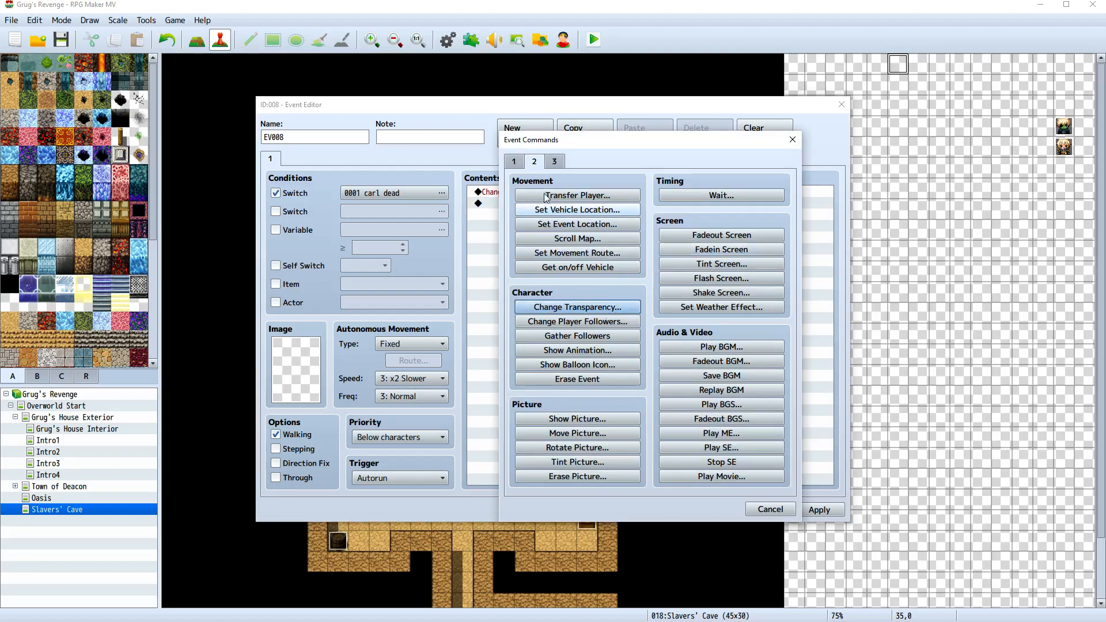
left_click(522, 166)
left_click(534, 163)
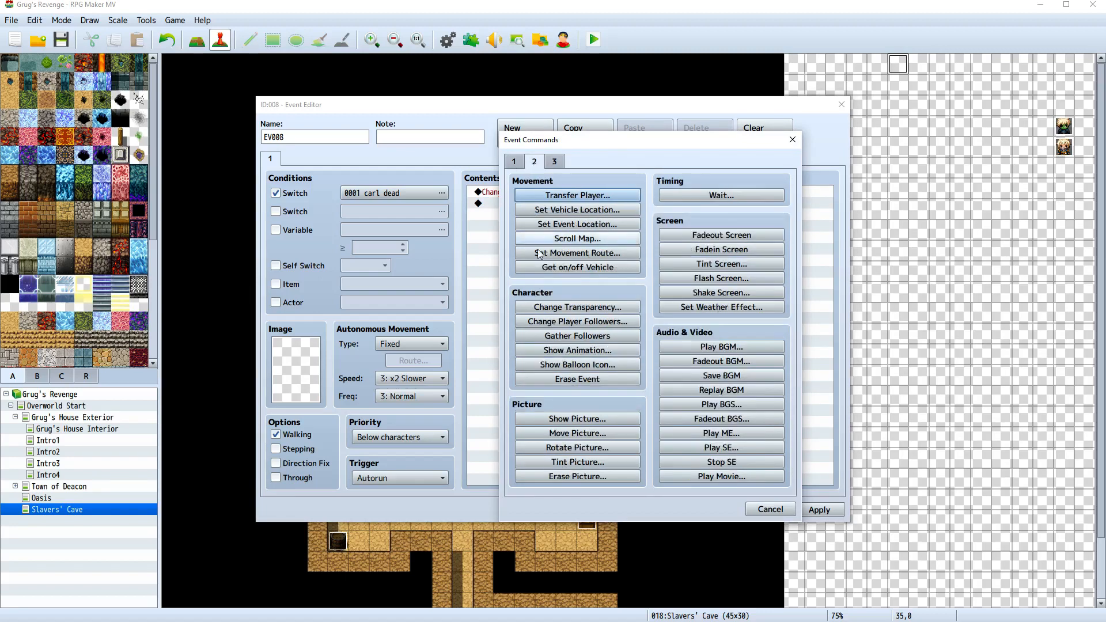
left_click(566, 199)
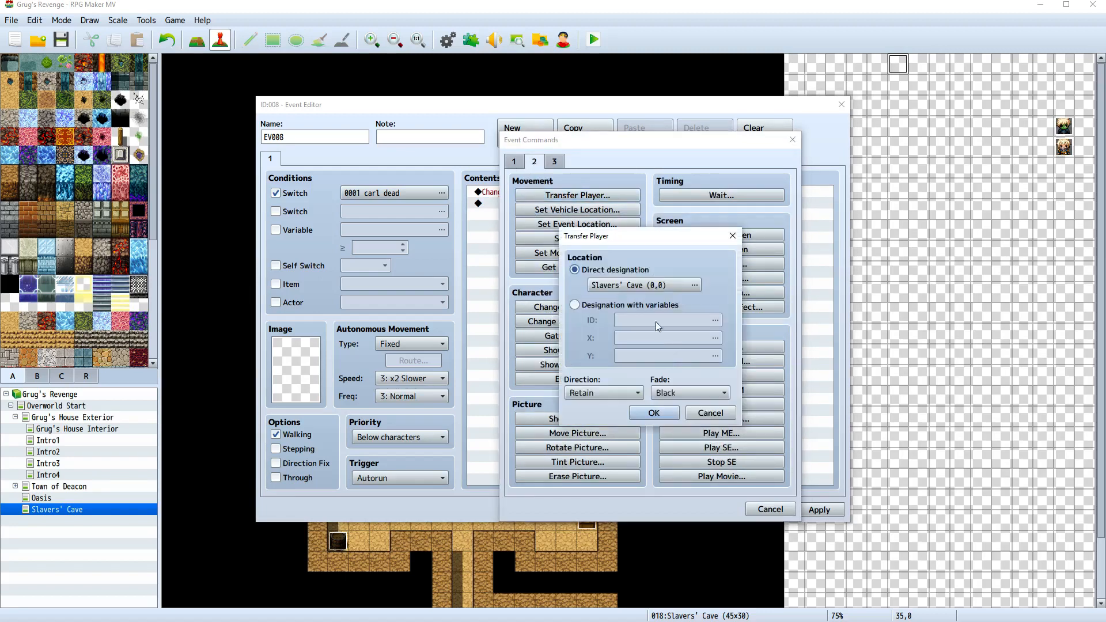
left_click(663, 285)
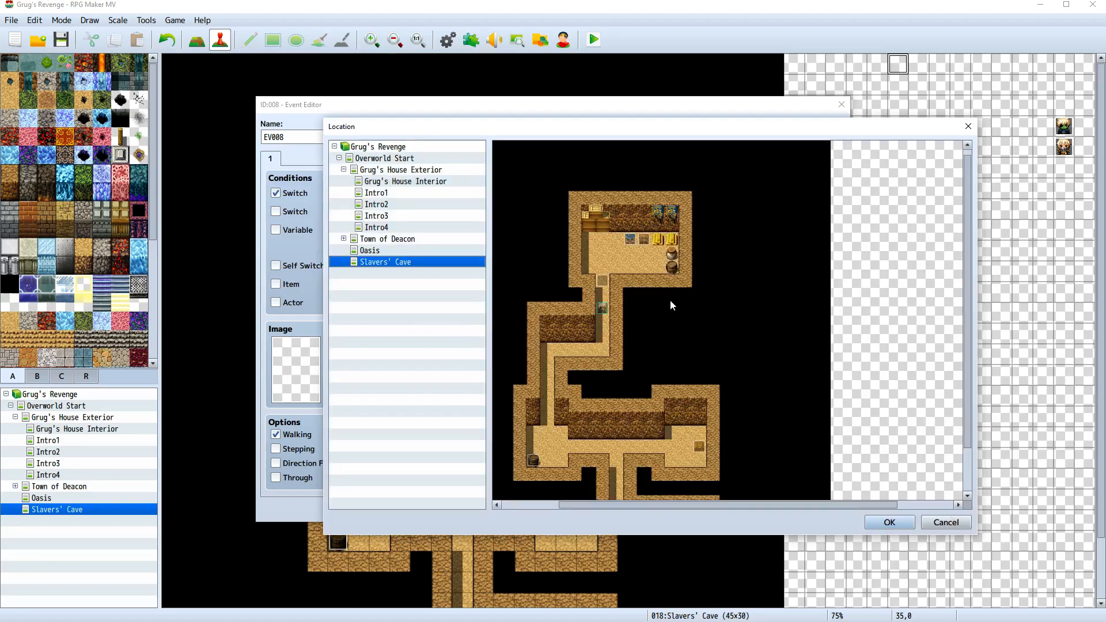
left_click(384, 159)
double_click(691, 243)
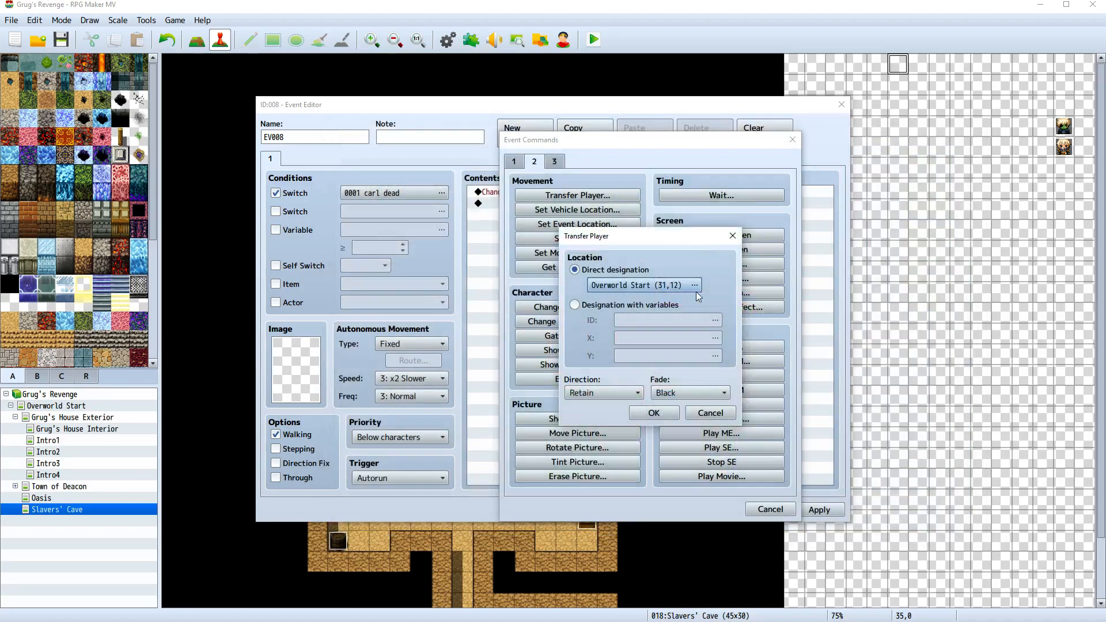
left_click(657, 413)
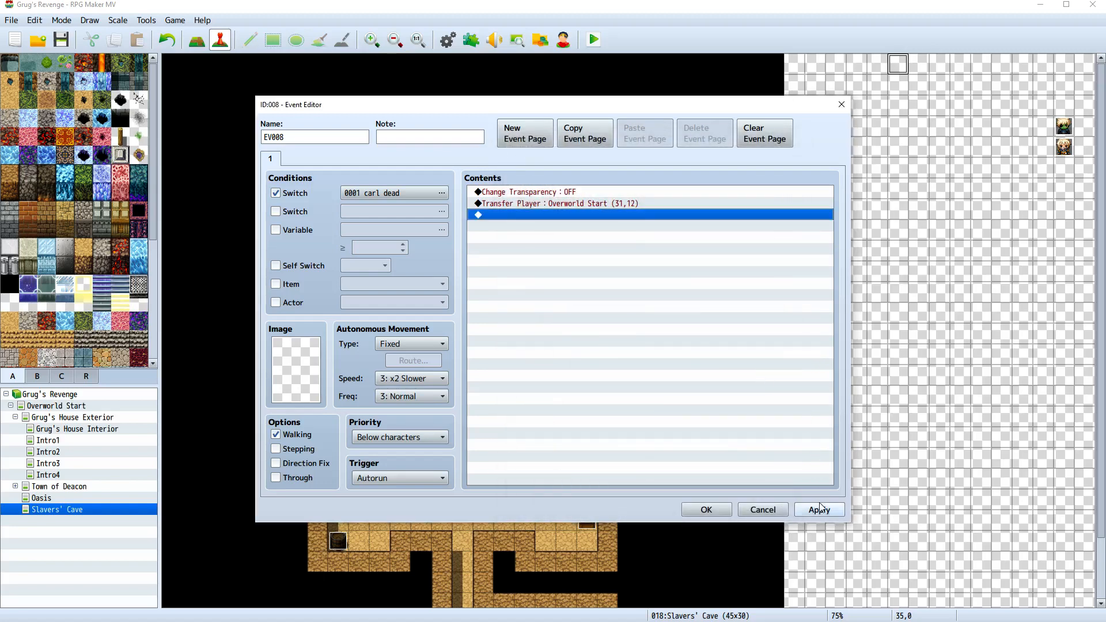
Save the autorun event, then launch a playtest and begin a new game
left_click(819, 509)
left_click(707, 509)
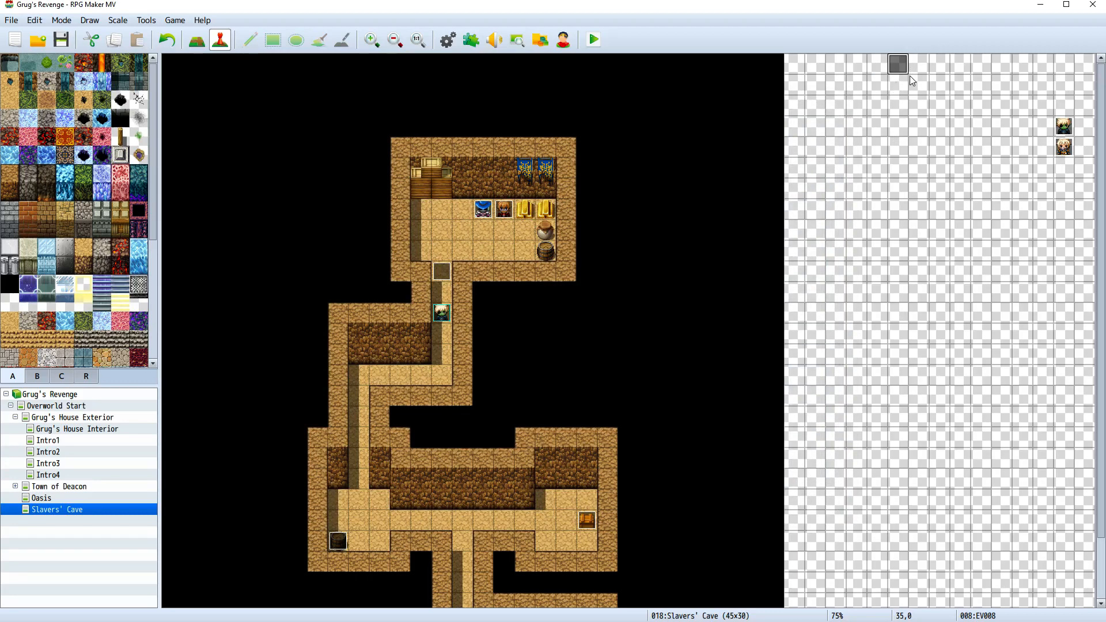
left_click(594, 40)
left_click(505, 334)
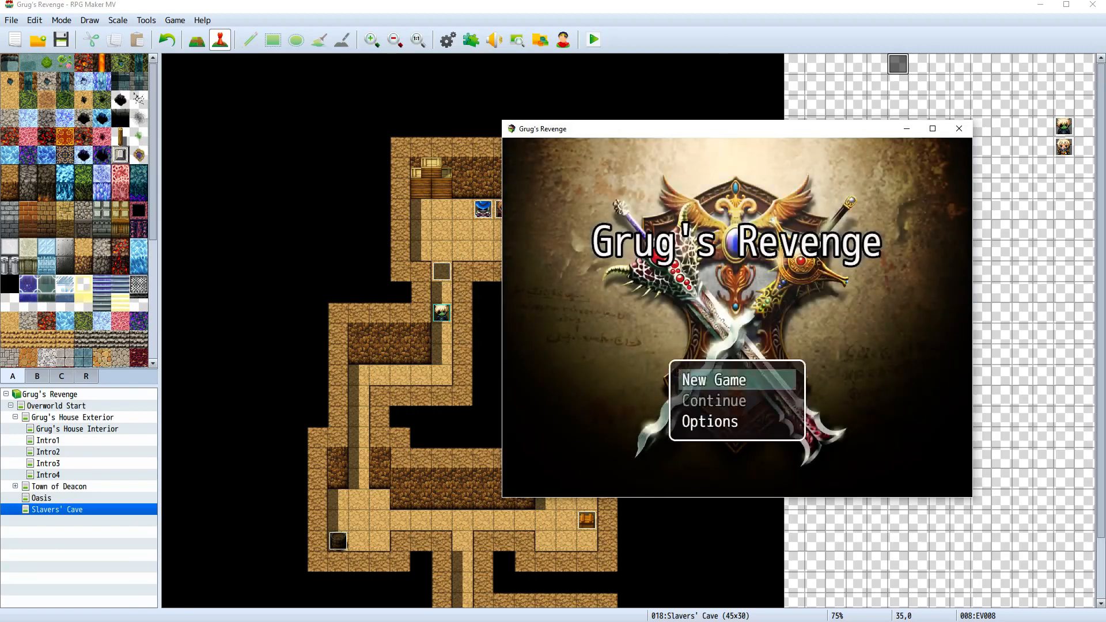
key("Return")
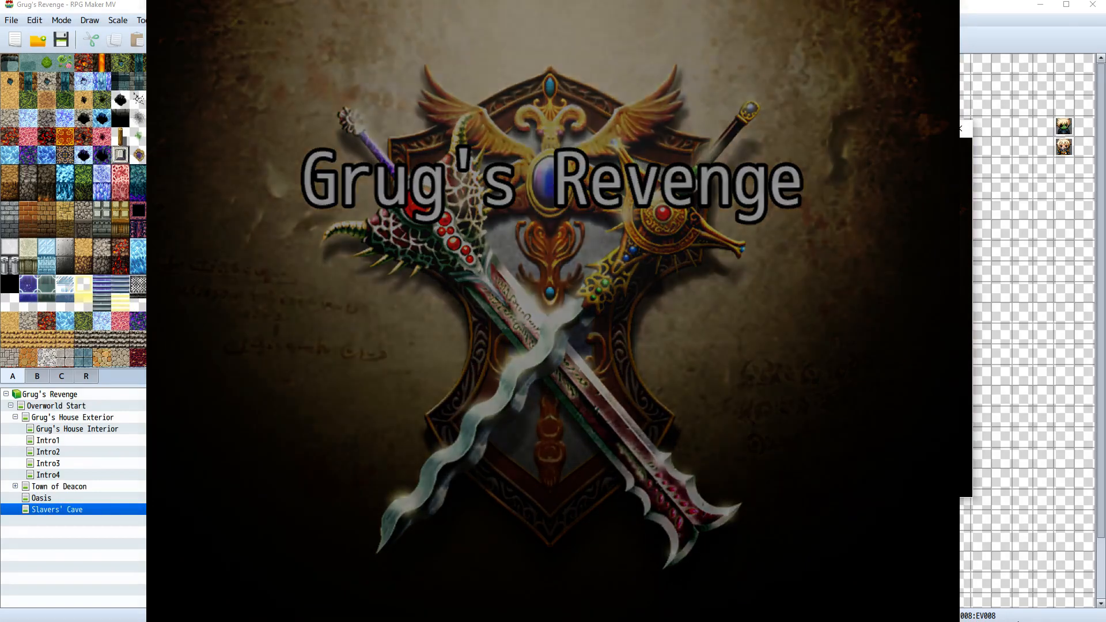
Walk up into the cave's boss room and advance through the cutscene dialogue until the battle begins
key("Up")
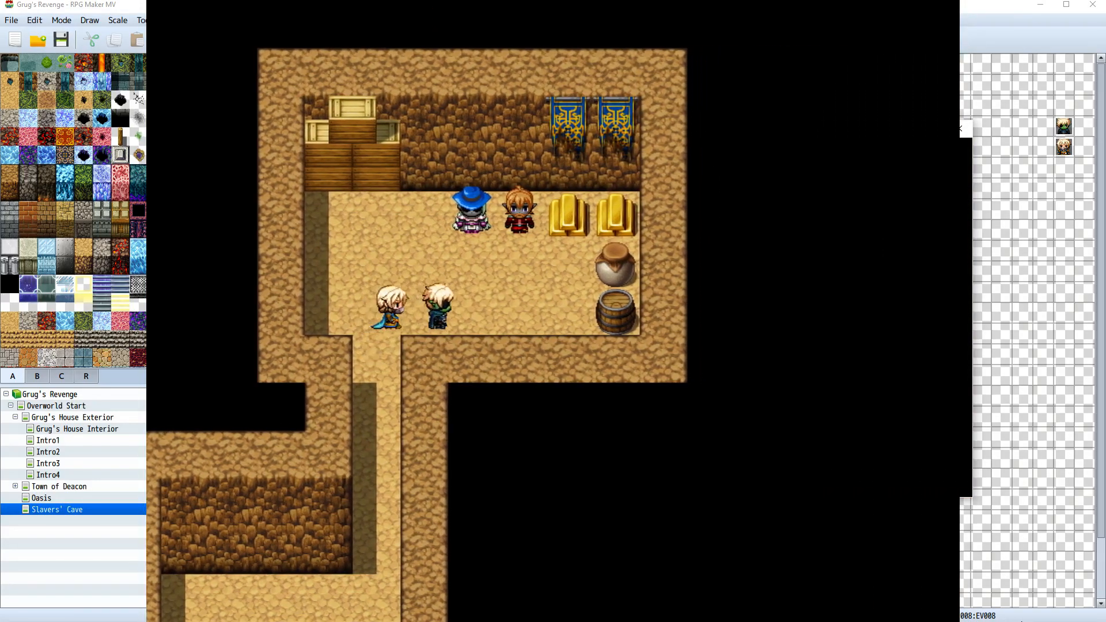
key("Return")
key("Return")
key("Return")
key("Return")
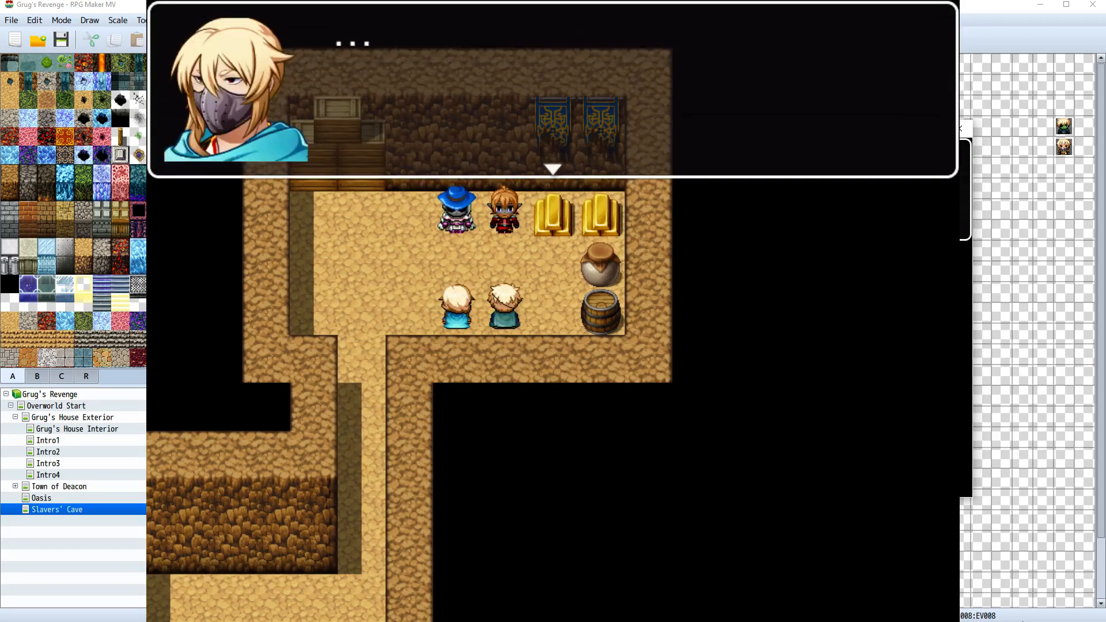
key("Return")
key("Return")
key("Return")
key("Return")
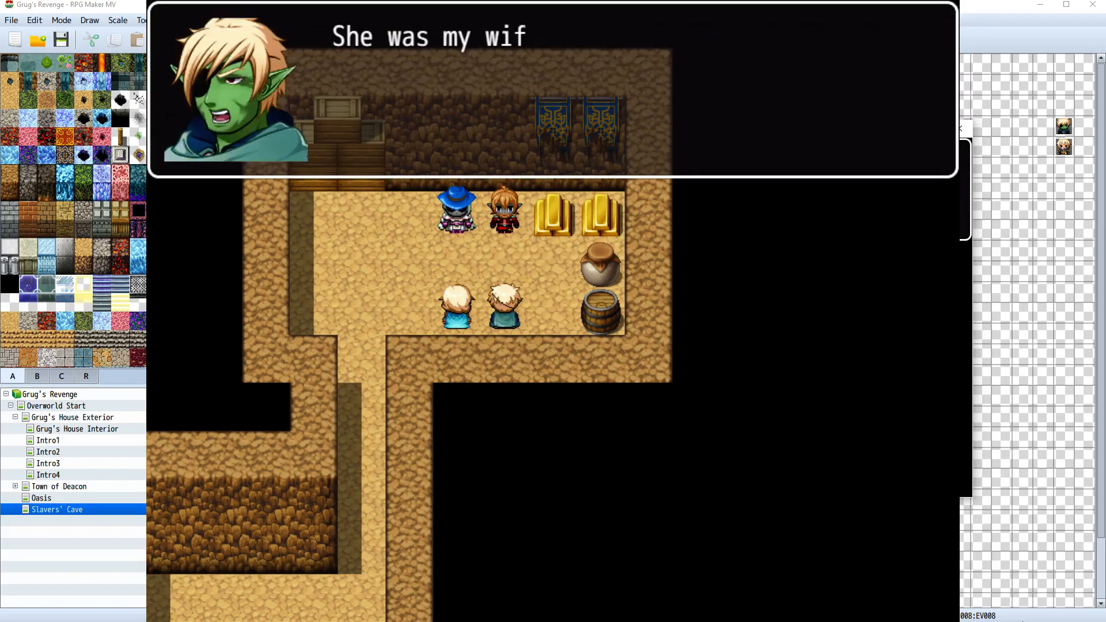
key("Return")
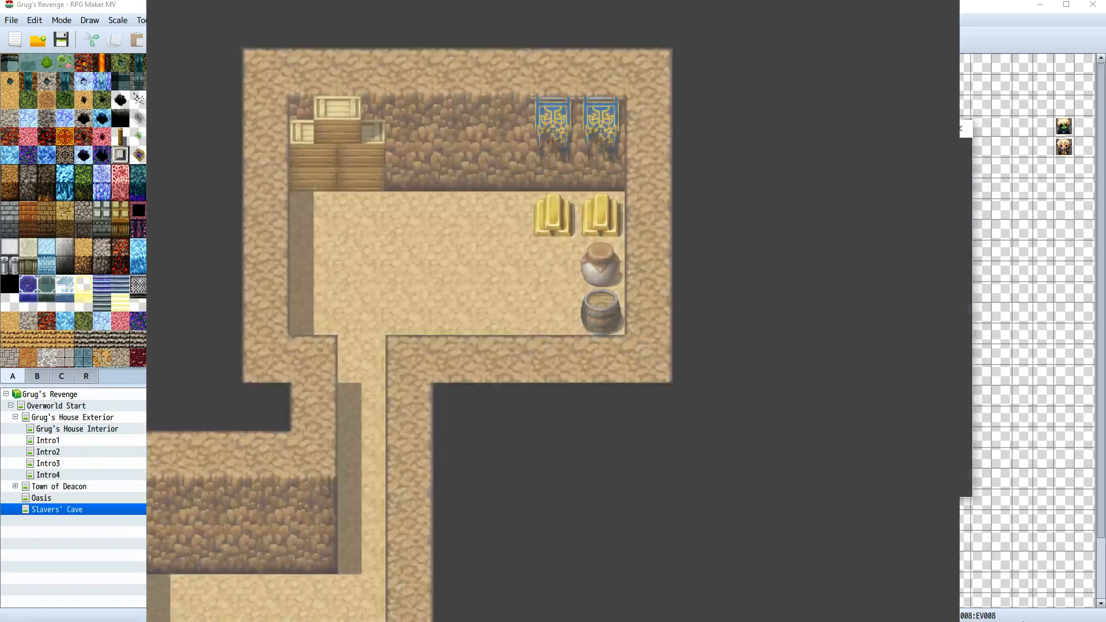
Fight the CarlandEd troop with regular attacks from Grugtar and Jax until Carl is slain
key("Return")
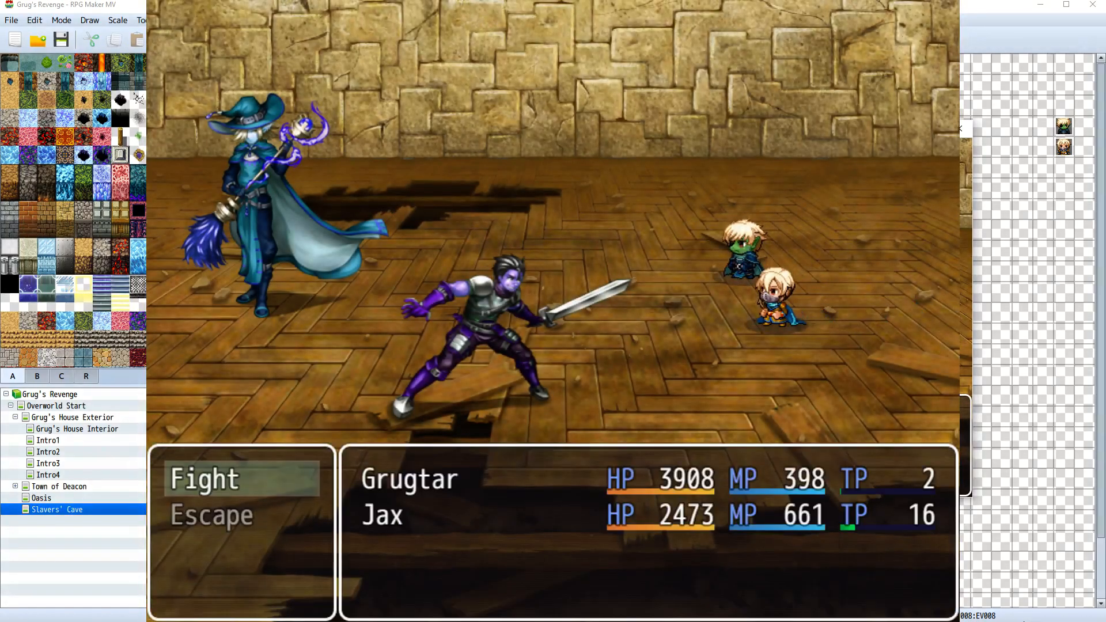
key("Return")
key("Return")
key("Return")
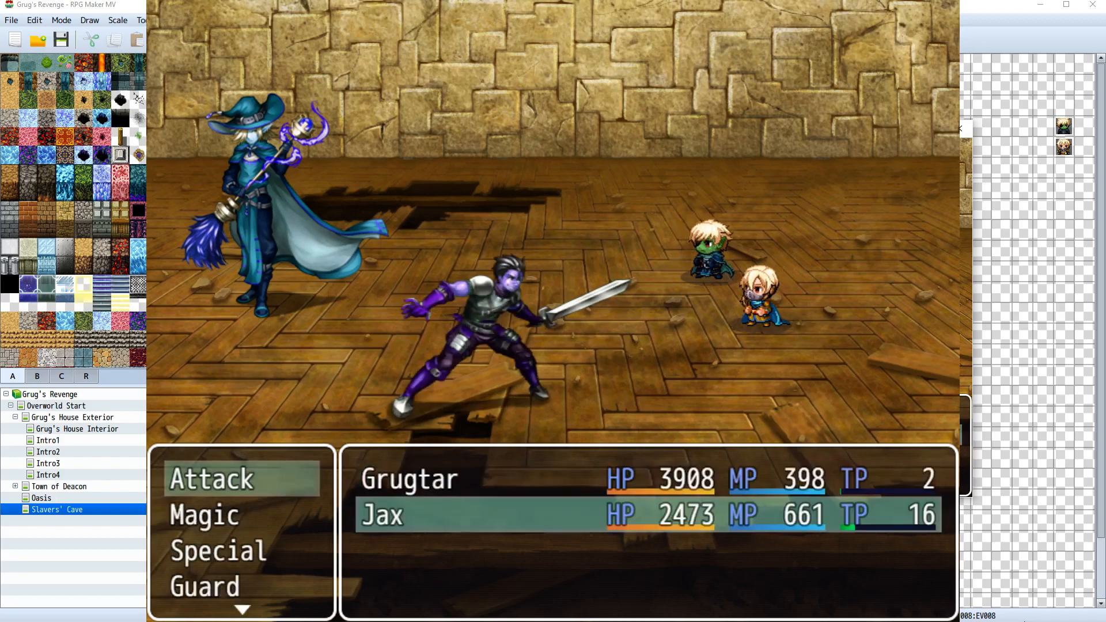
key("Return")
key("Return")
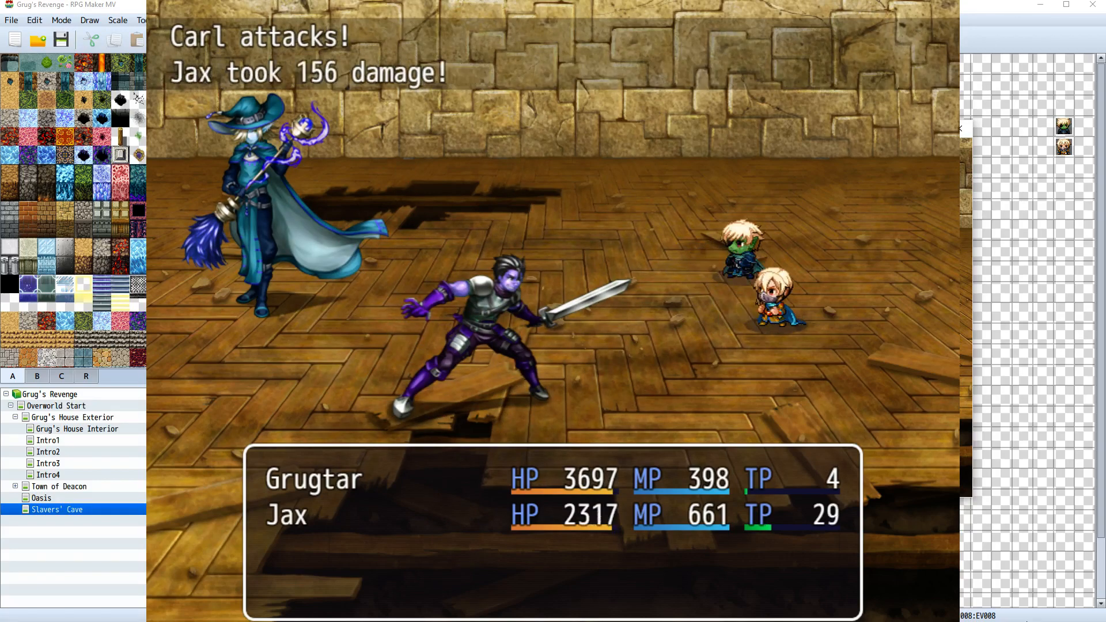
key("Return")
key("Return")
key("Return")
key("Return")
key("Return")
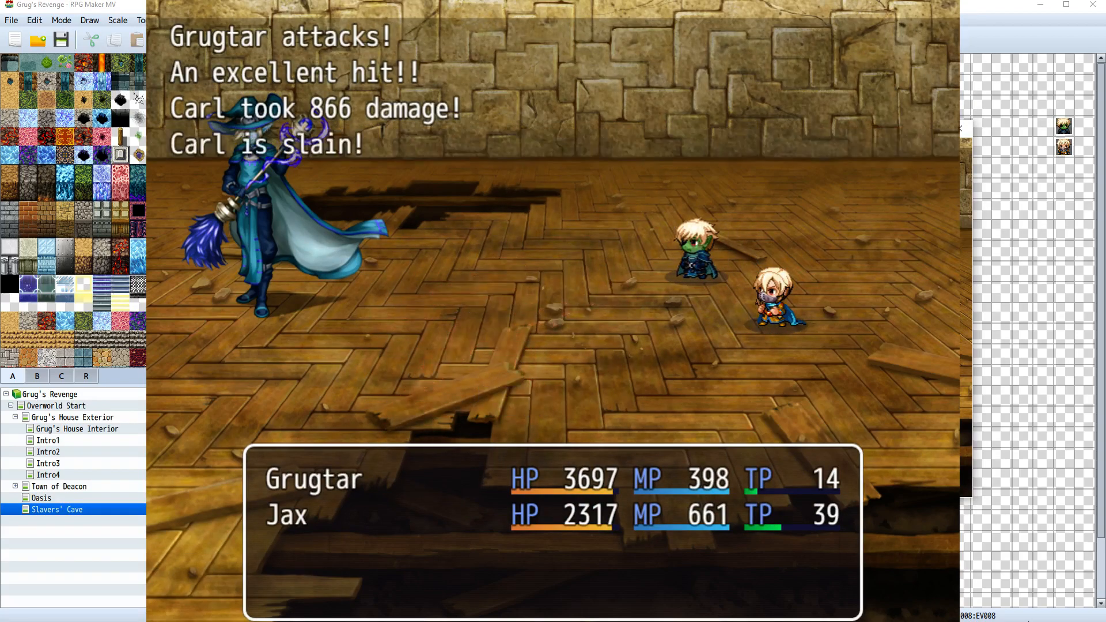
Advance through Carl's defeat dialogue and test walking around the overworld before ending the playtest
key("Return")
key("Return")
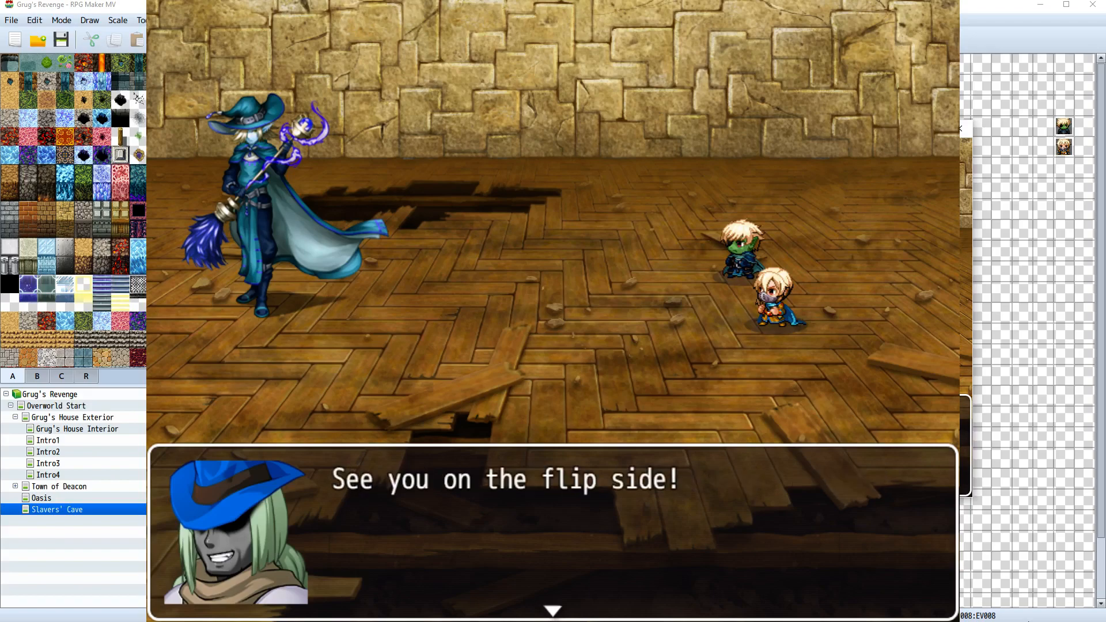
key("Return")
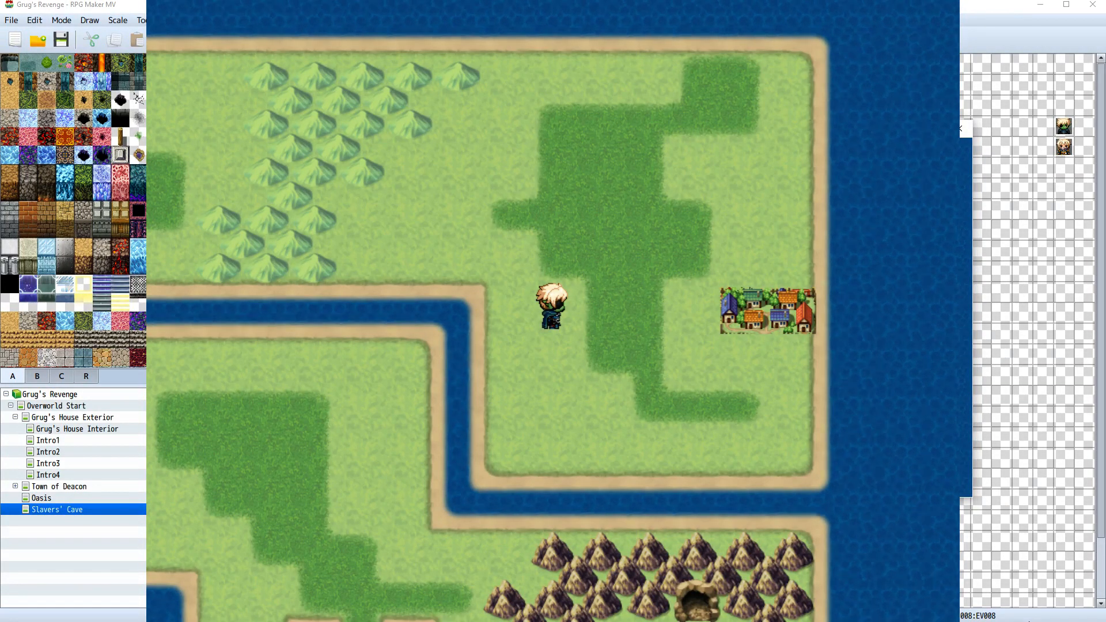
key("Right")
key("Left")
key("Down")
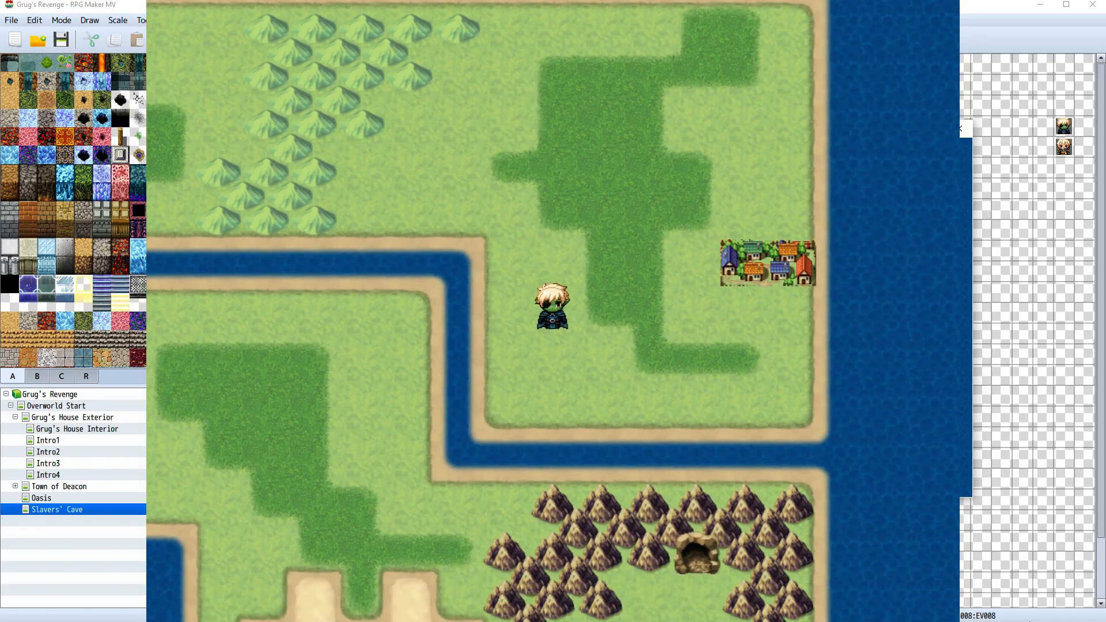
left_click(929, 1)
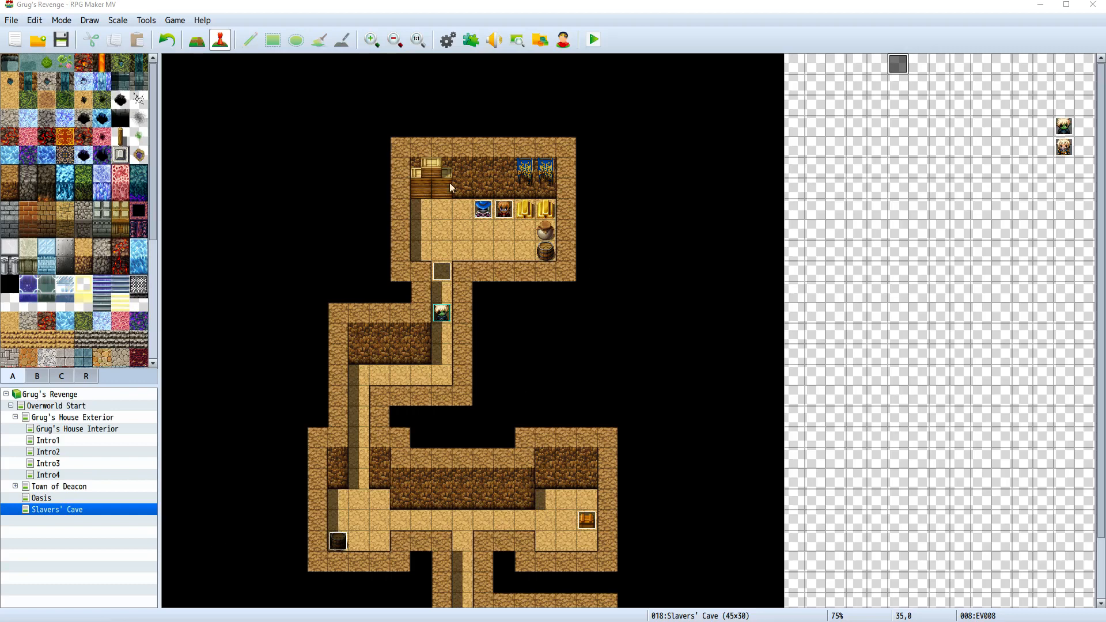
Review the CarlandEd troop's battle event in the database and the event commands available for it
left_click(145, 20)
left_click(151, 30)
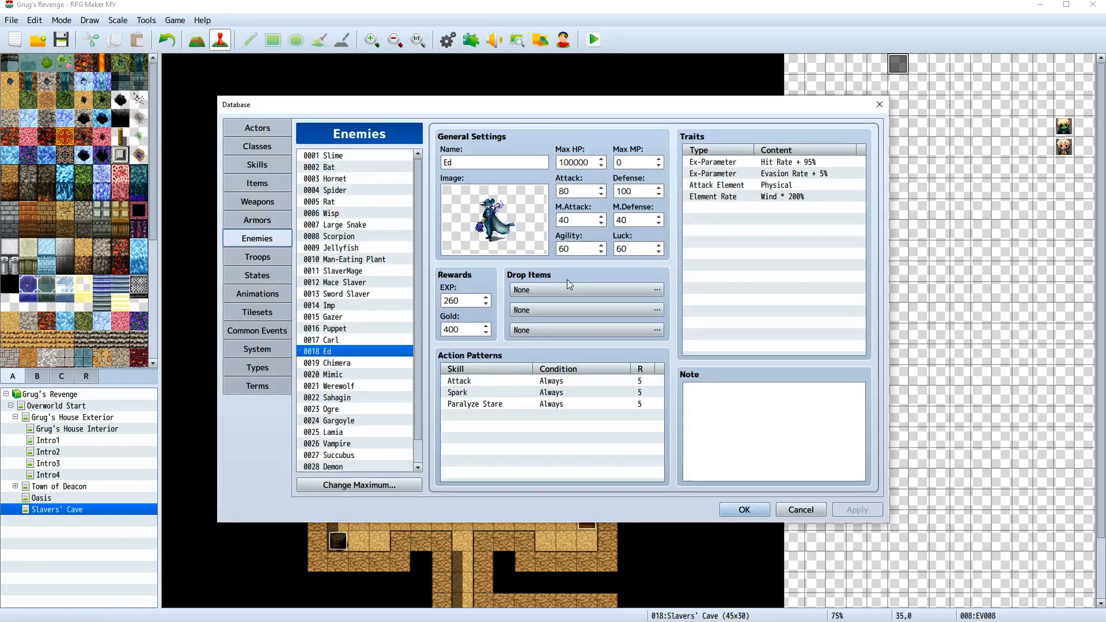
left_click(258, 257)
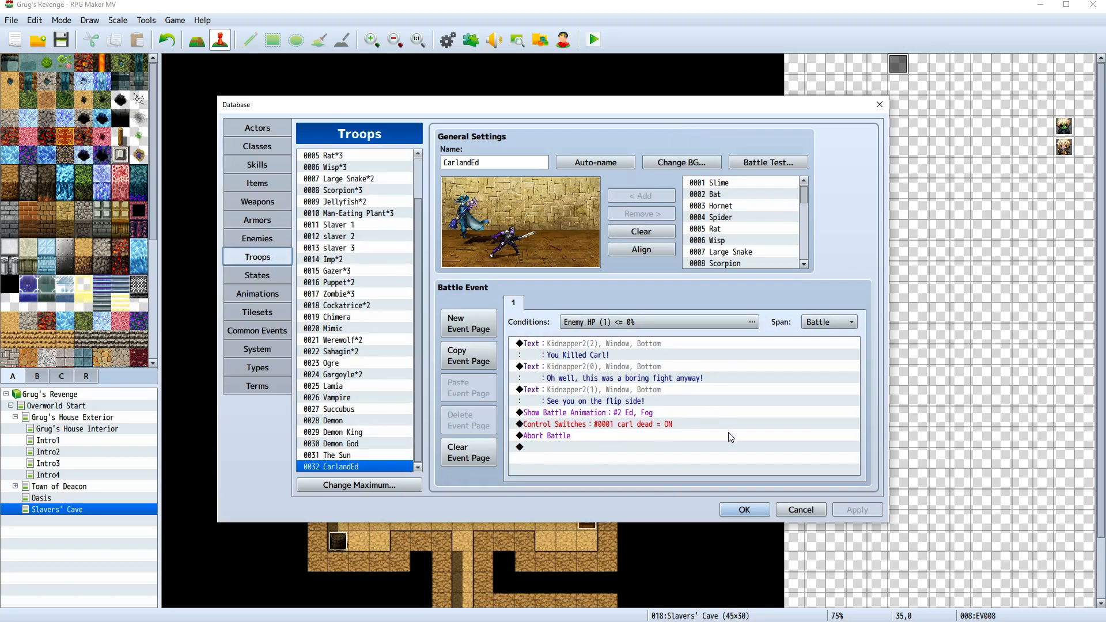
right_click(668, 448)
left_click(686, 458)
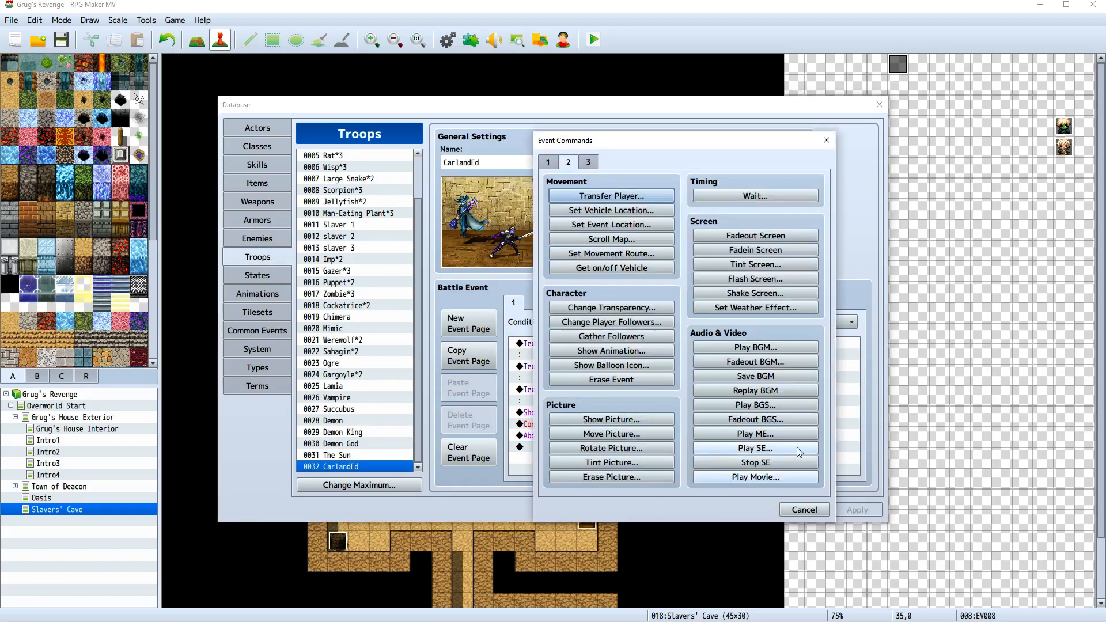
left_click(551, 163)
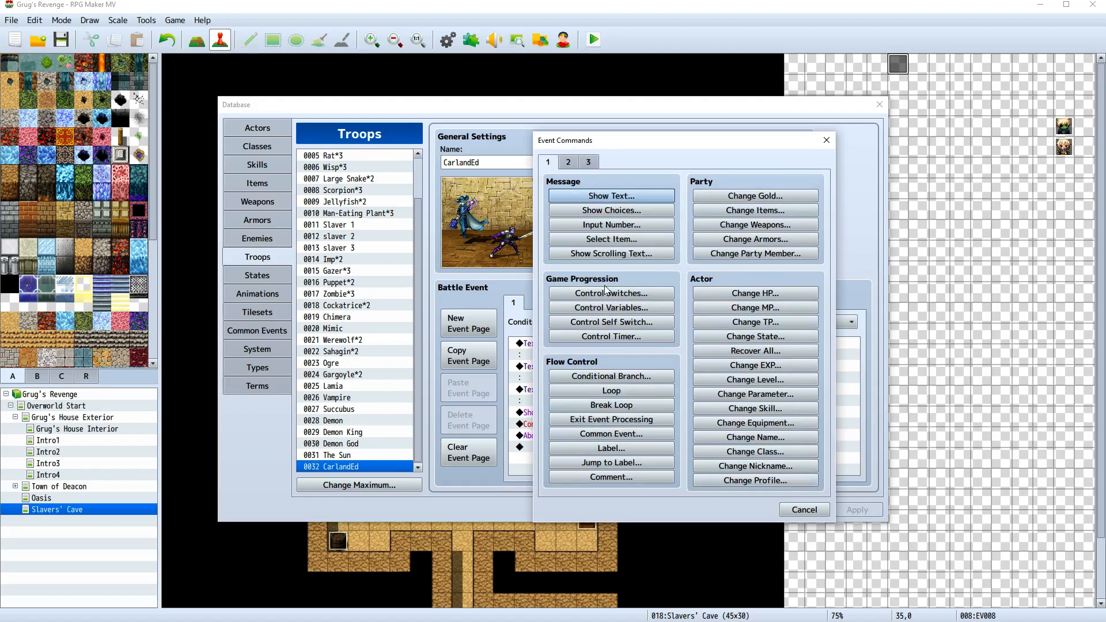
left_click(805, 510)
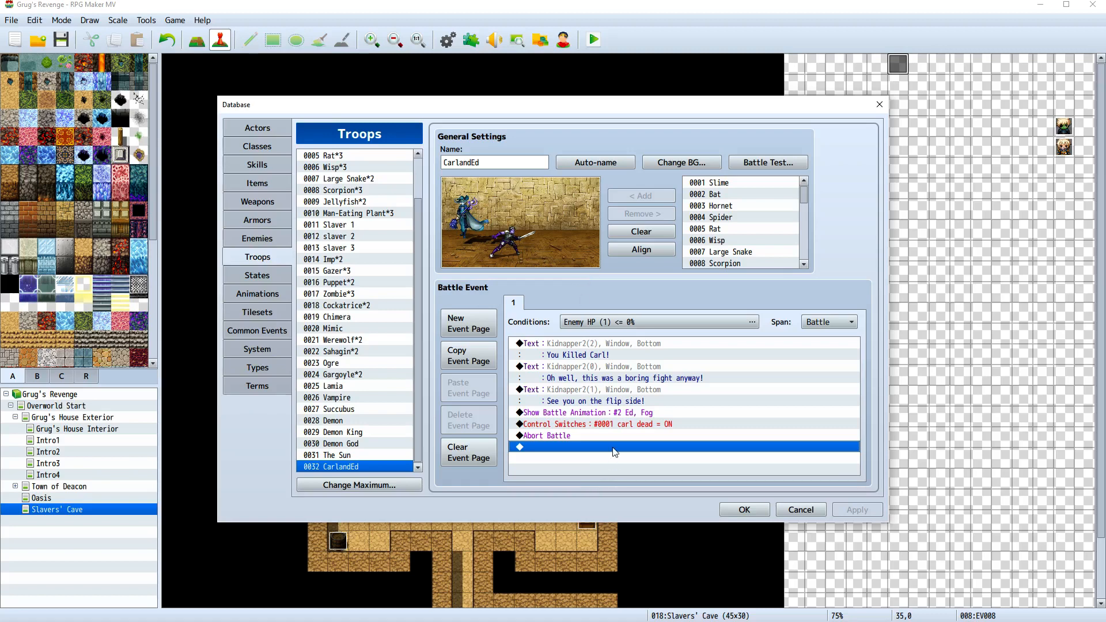
Examine the enemy Carl's settings and action patterns in the database
left_click(249, 242)
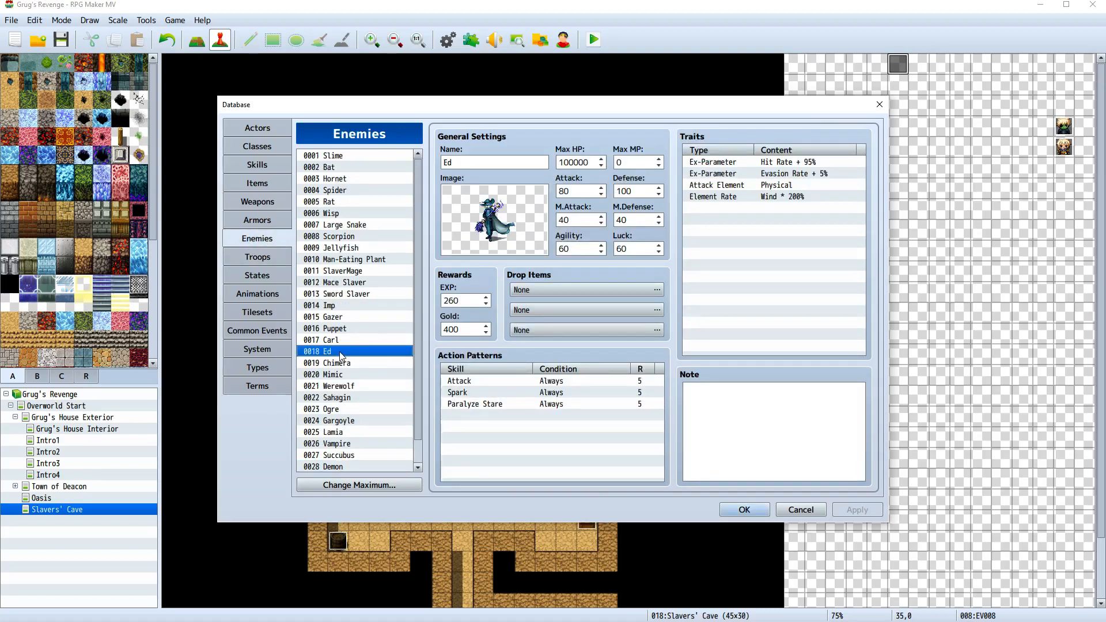
right_click(341, 343)
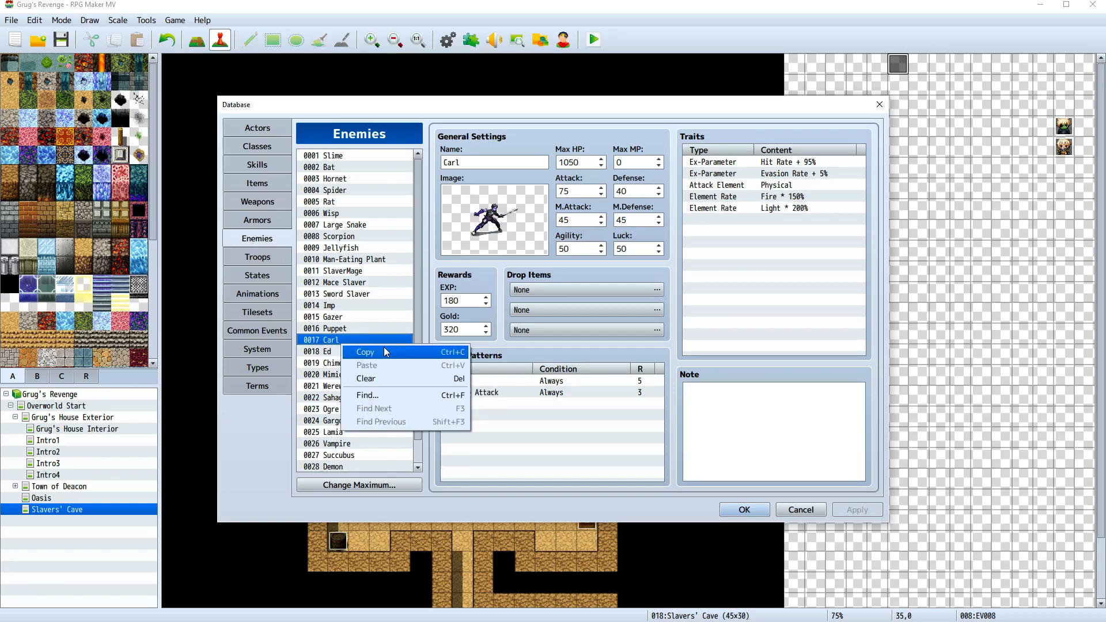
left_click(531, 404)
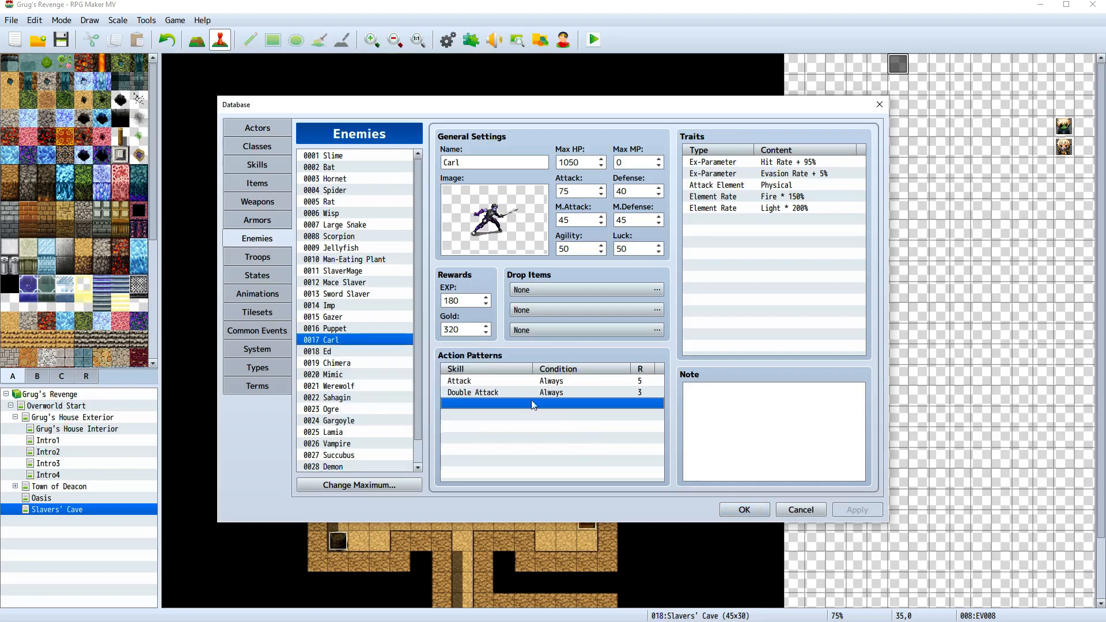
left_click(379, 340)
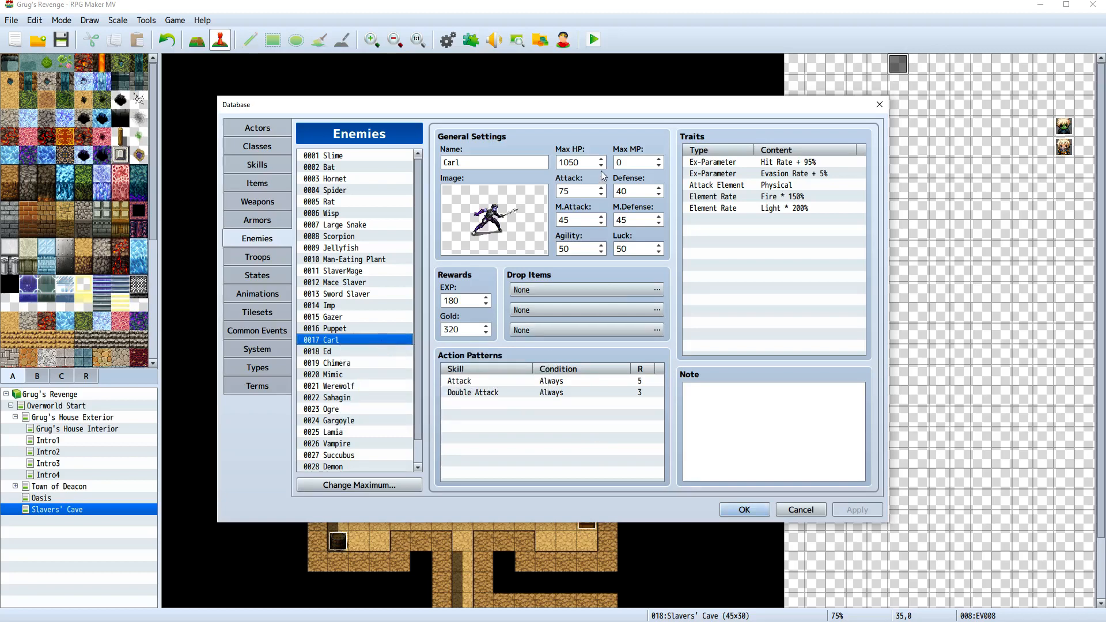
right_click(379, 340)
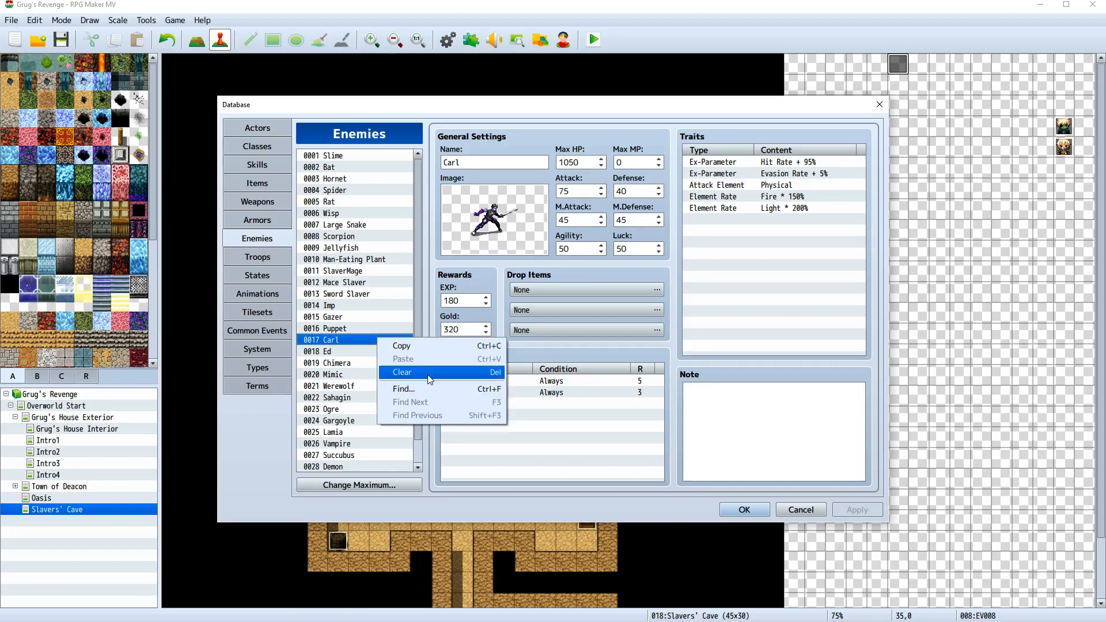
left_click(610, 434)
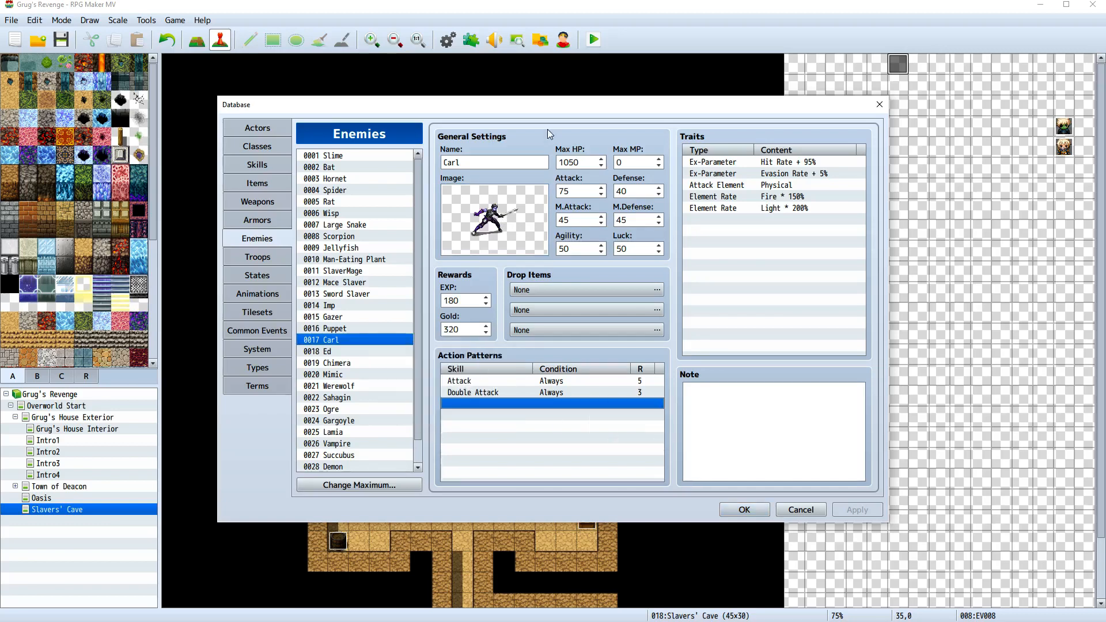
Rename the enemy Carl as "Carl and Ed" and apply the change
double_click(524, 162)
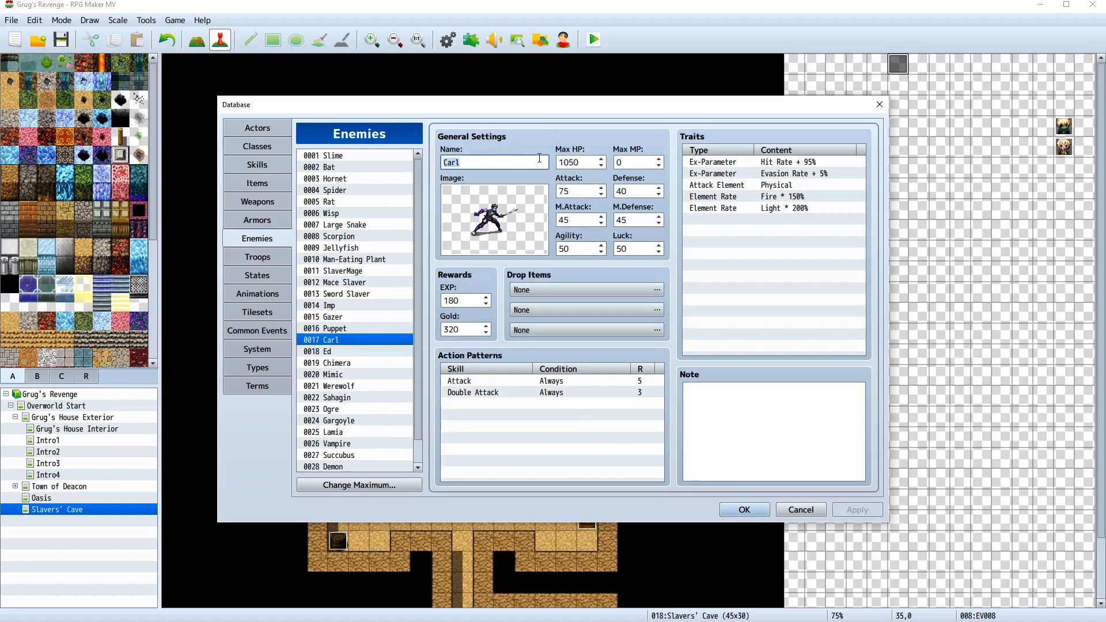
key("End")
type("an")
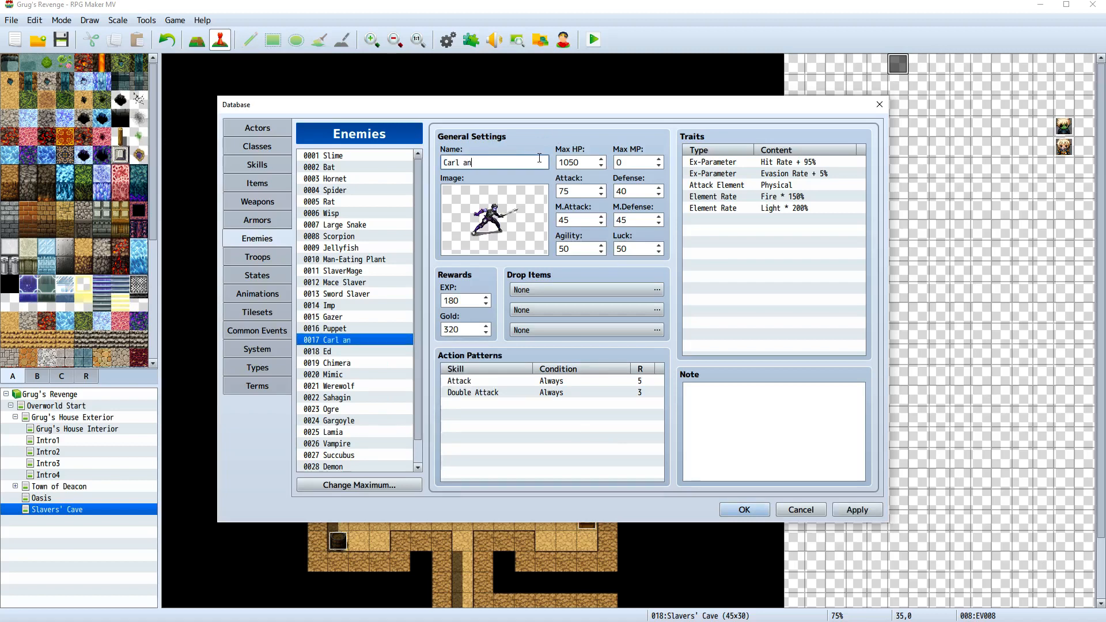
type("d Ed")
left_click(858, 510)
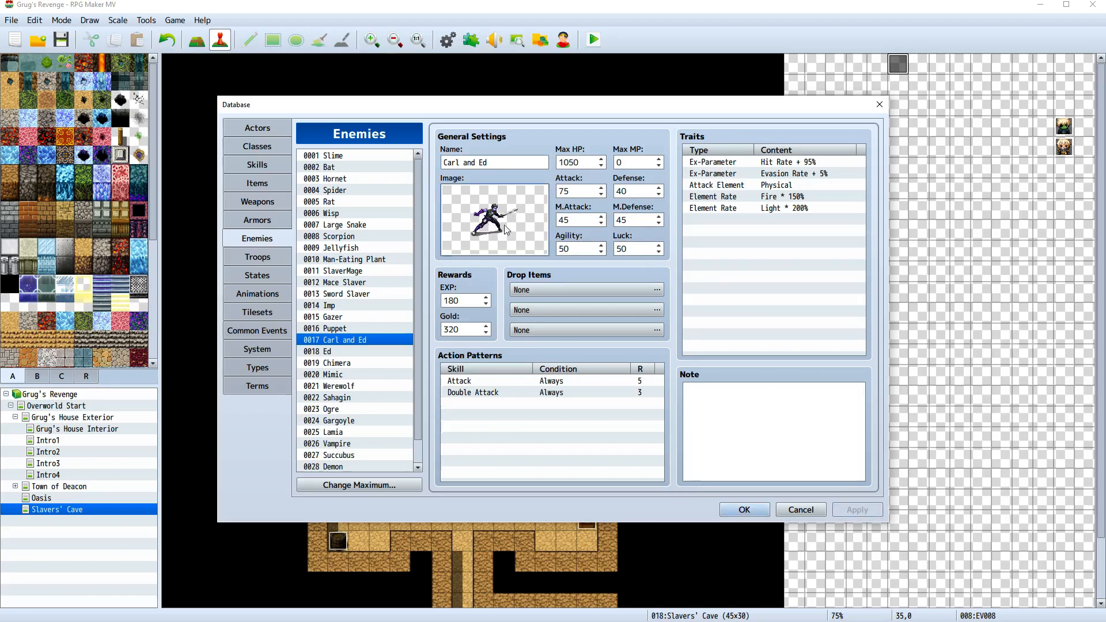
View the image choices for enemy 0017 without changing its image, then set its name back to Carl and close the database
double_click(522, 245)
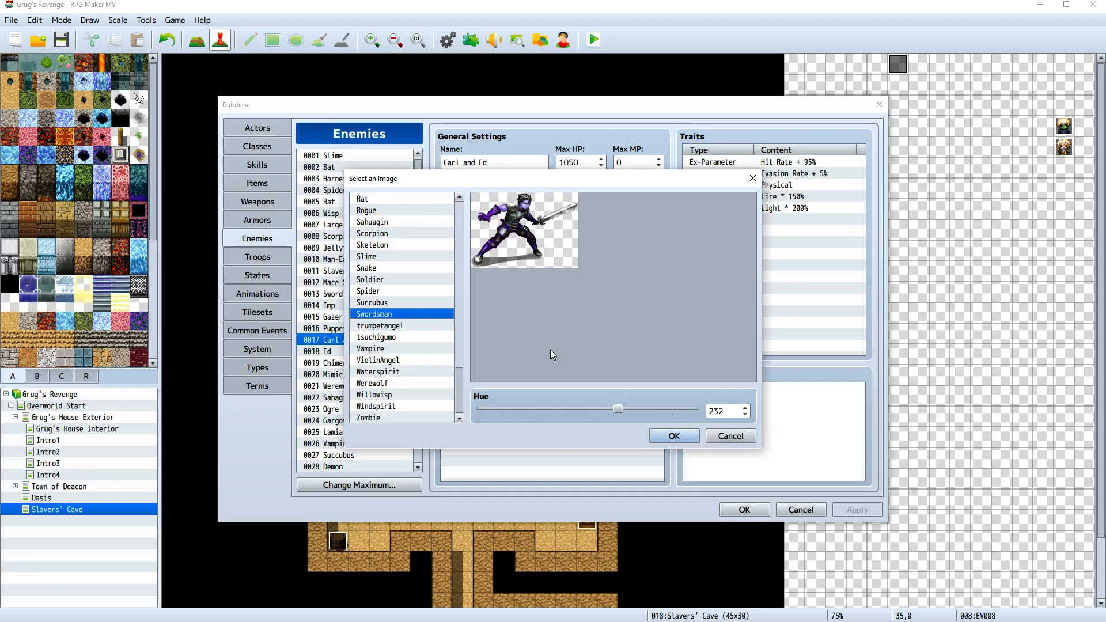
left_click(750, 439)
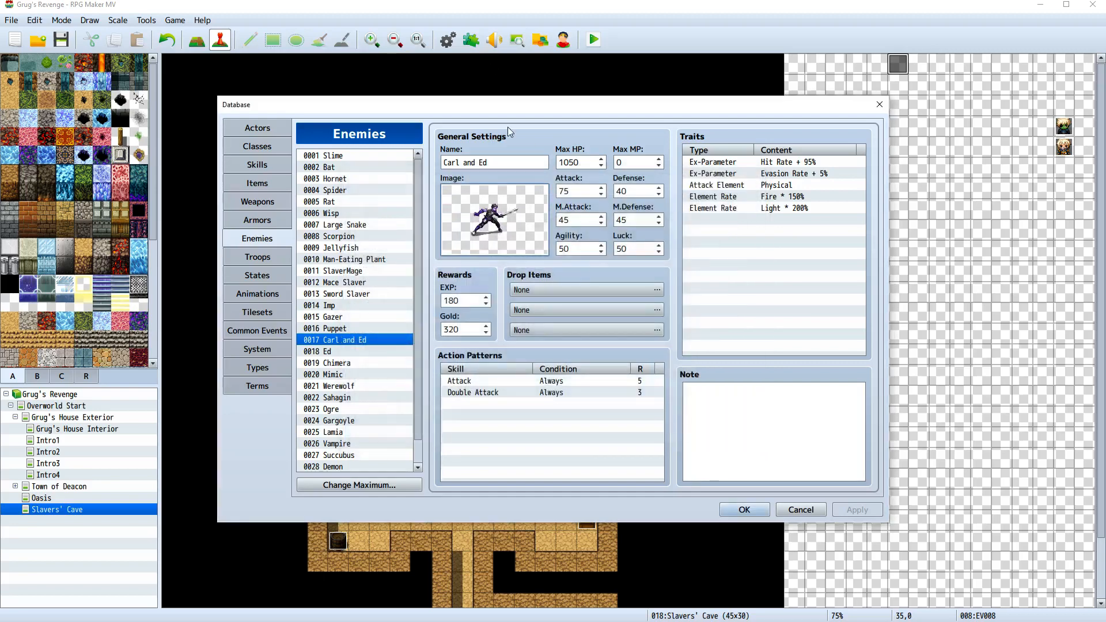
left_click_drag(510, 165, 366, 183)
type("Carl")
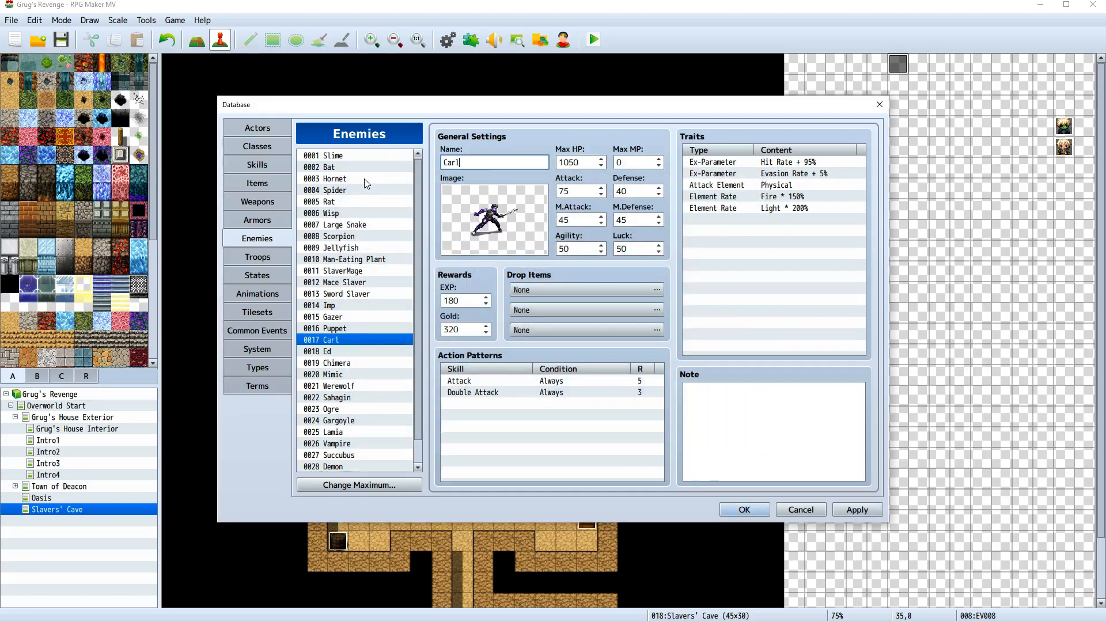
key("Return")
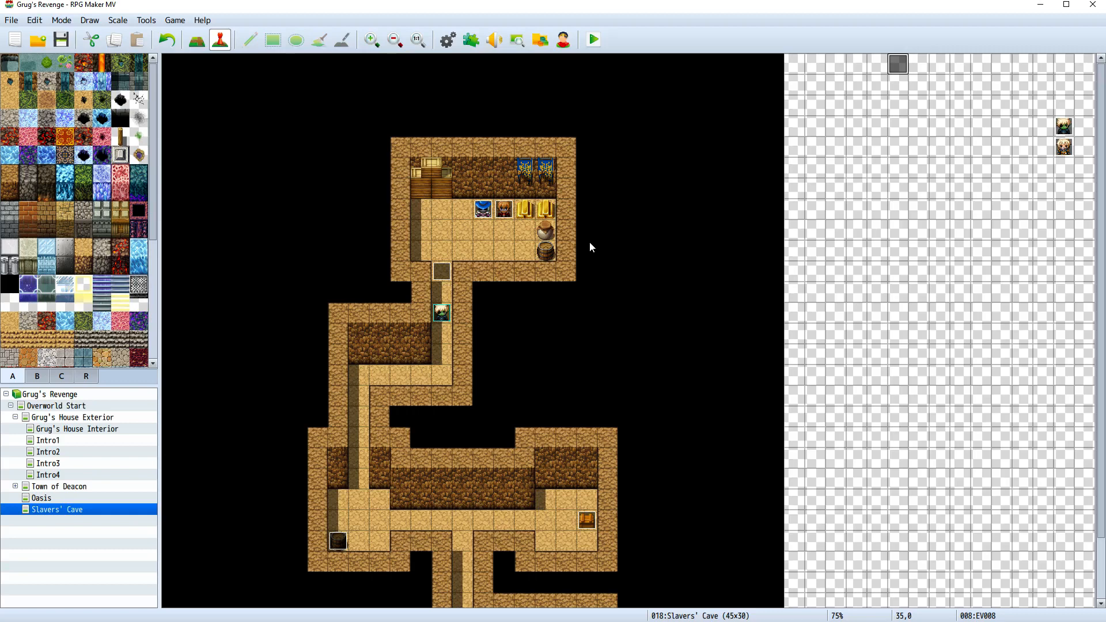
Open the Overworld Start map and examine the landmass across the sea to the east
left_click(57, 405)
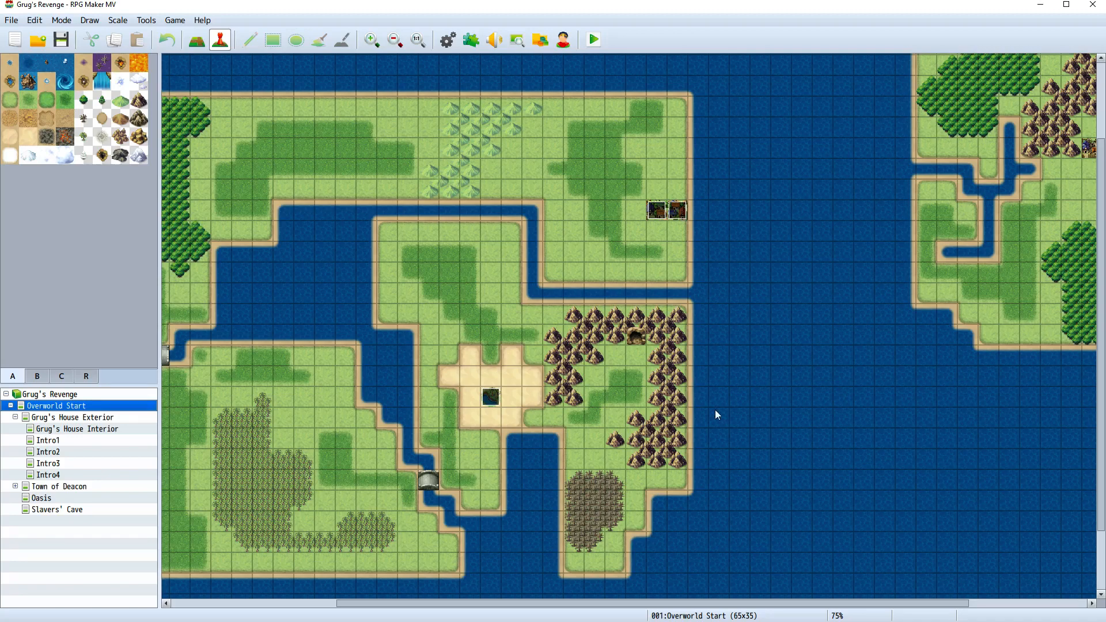
left_click_drag(718, 603, 836, 602)
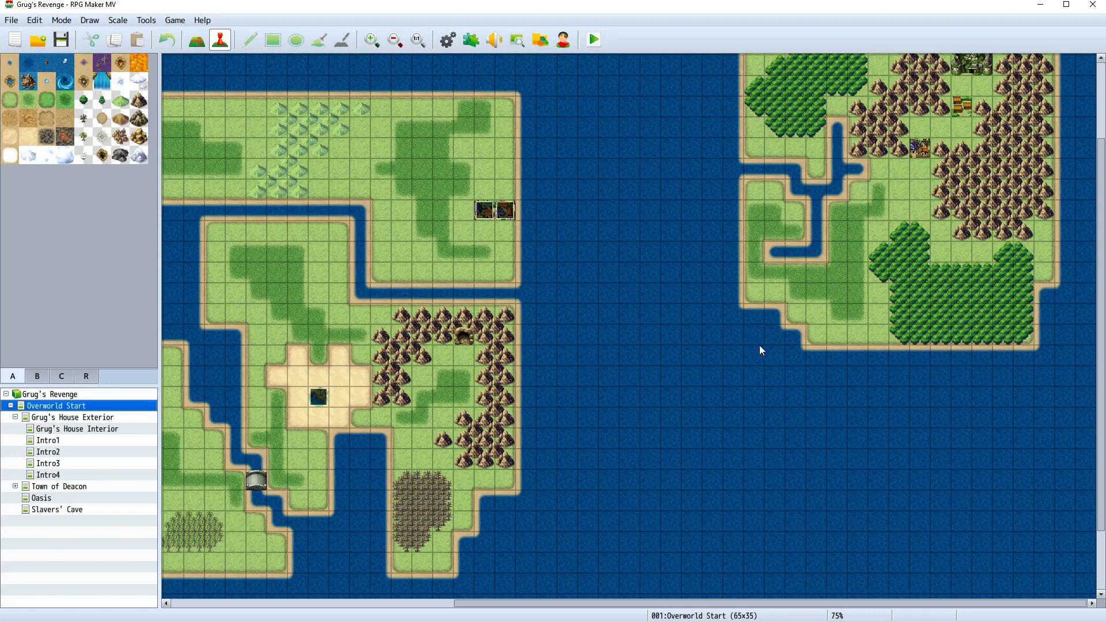
Examine the Overworld Start map's western continent, the eastern landmass and the sea between and below them
left_click_drag(786, 604, 525, 605)
scroll(805, 400, "up", 3)
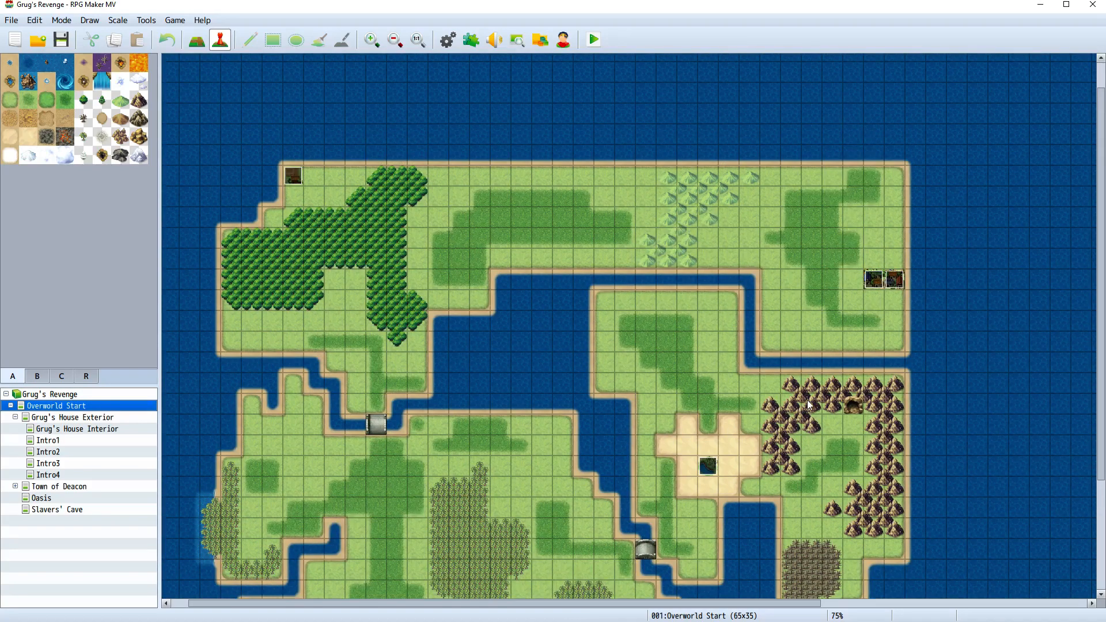
left_click_drag(803, 606, 1089, 568)
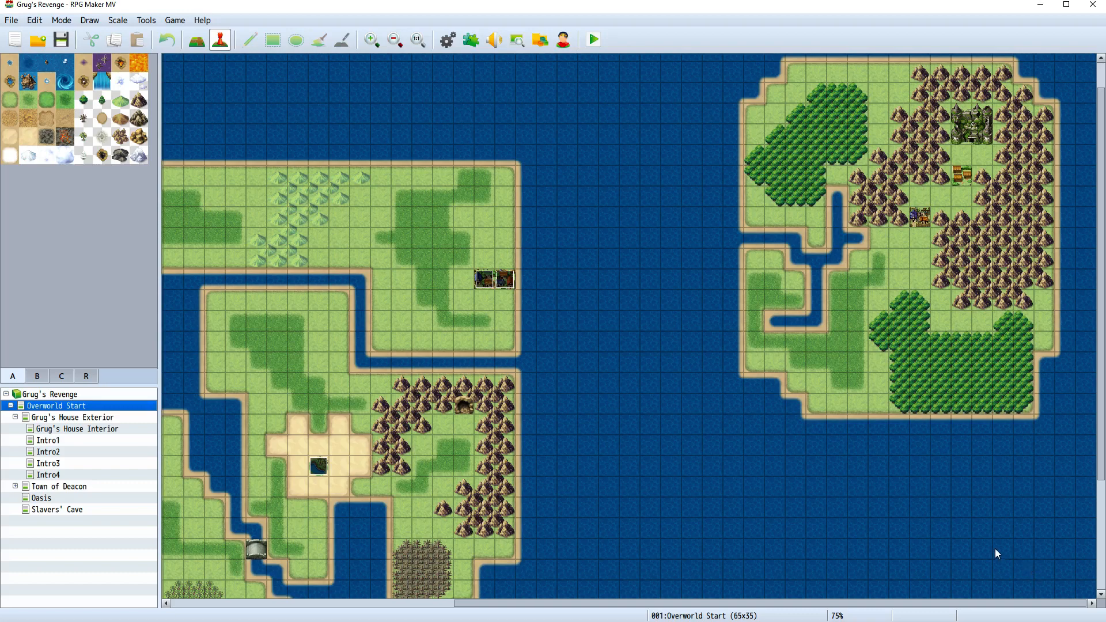
left_click_drag(1101, 346, 1100, 471)
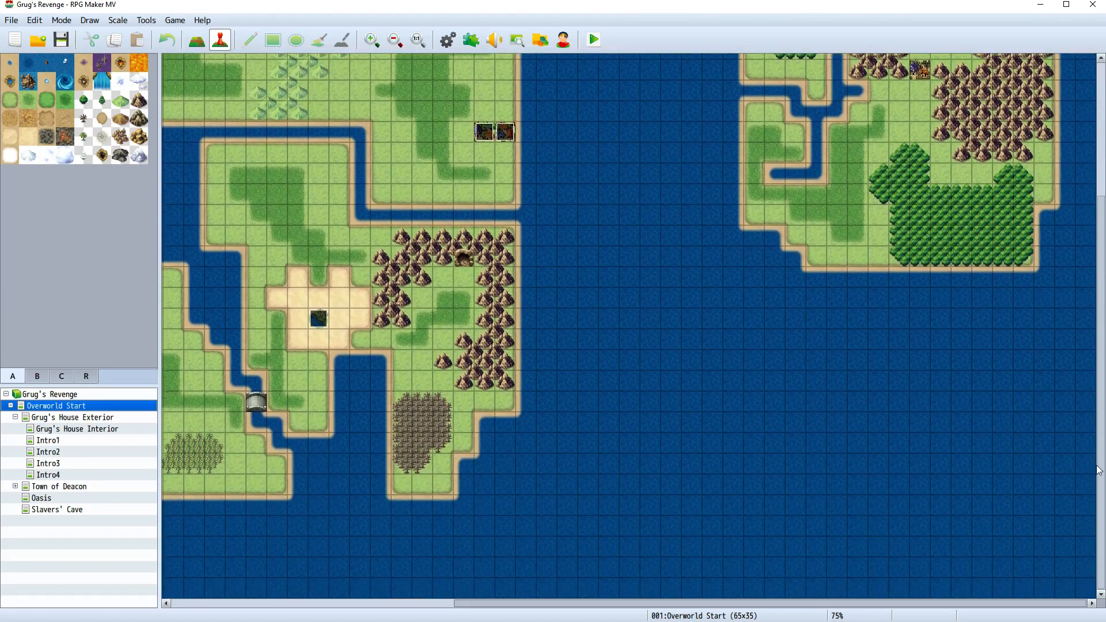
left_click_drag(1104, 419, 1103, 262)
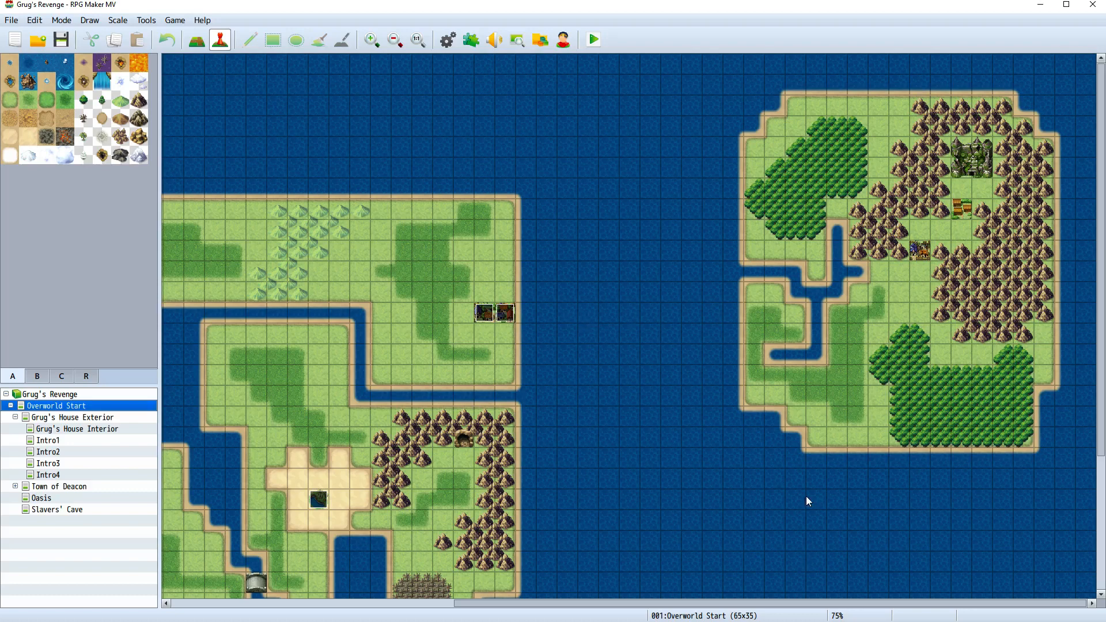
scroll(782, 600, "left", 3)
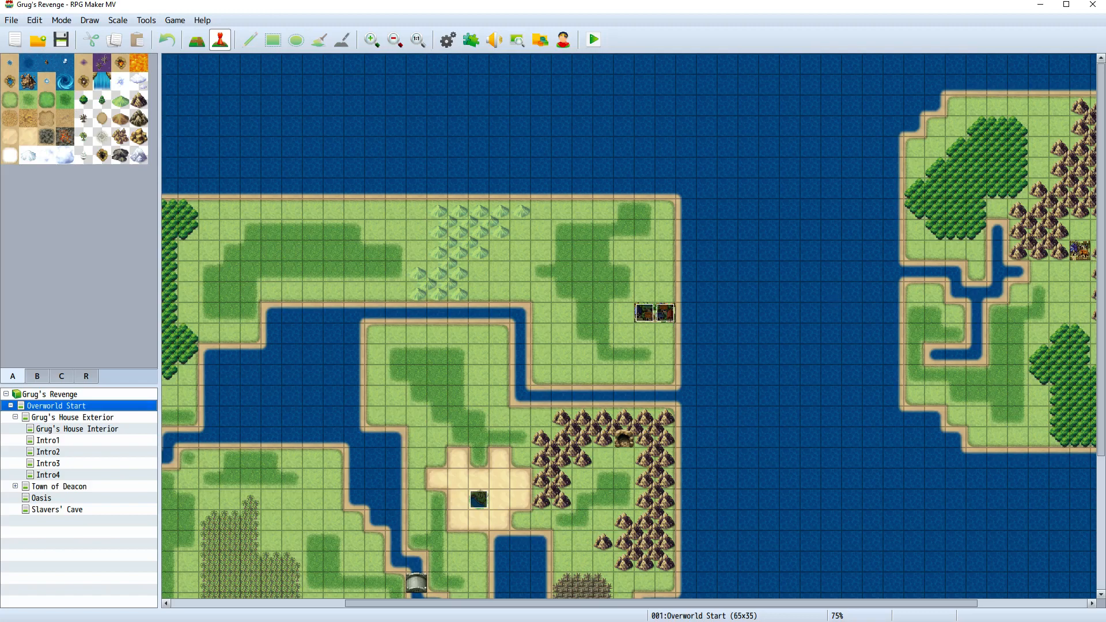
Start a playtest of the game, saving the project changes first
left_click(594, 40)
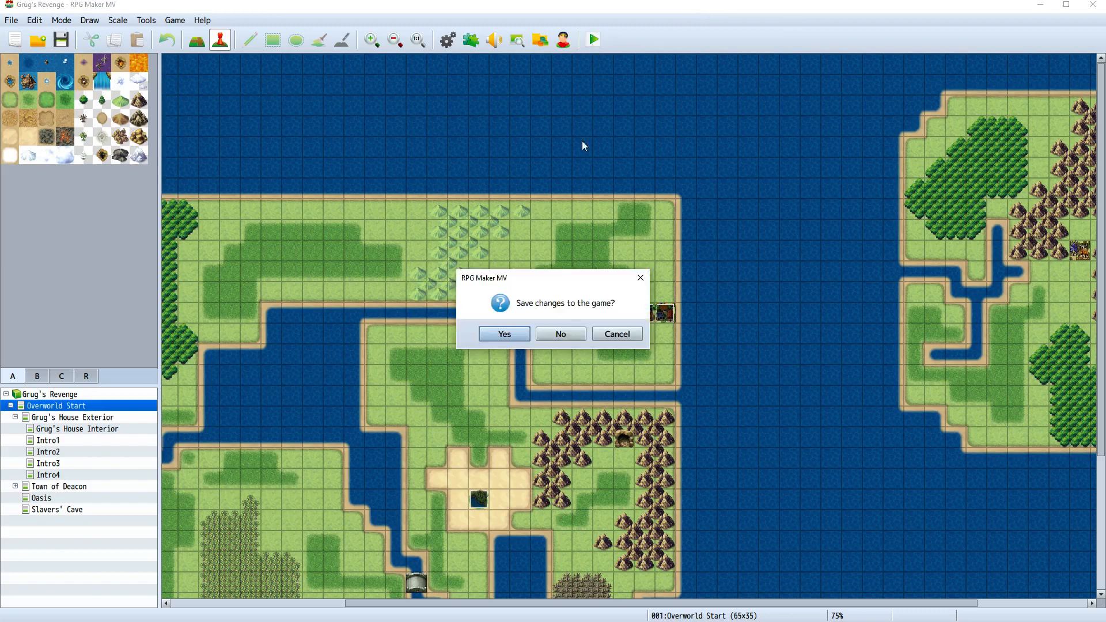
left_click(504, 334)
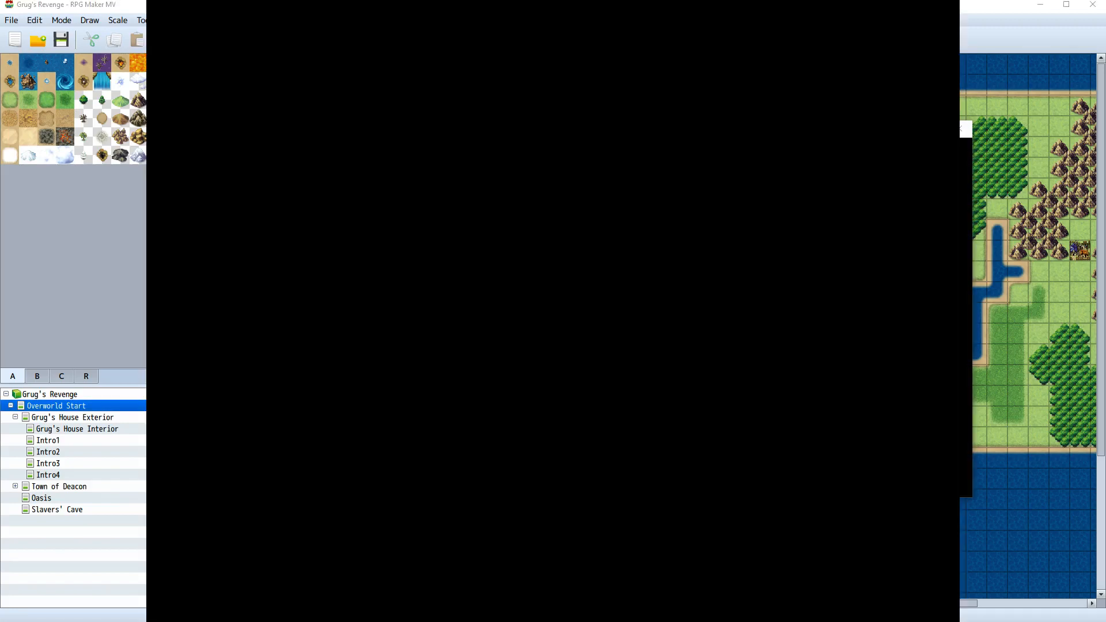